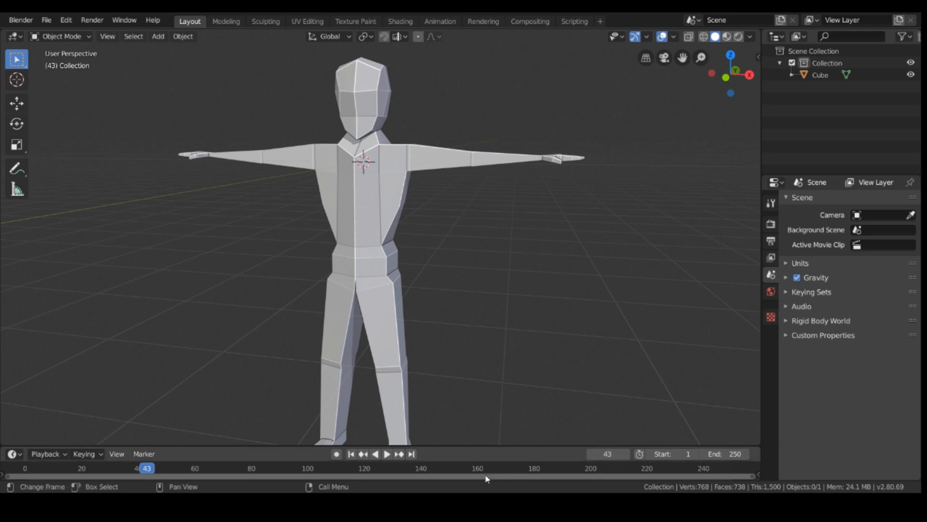
Examine the low-poly human model from all sides, including the torso, arms, hands, head and the soles of the feet.
middle_click_drag(263, 349, 296, 311)
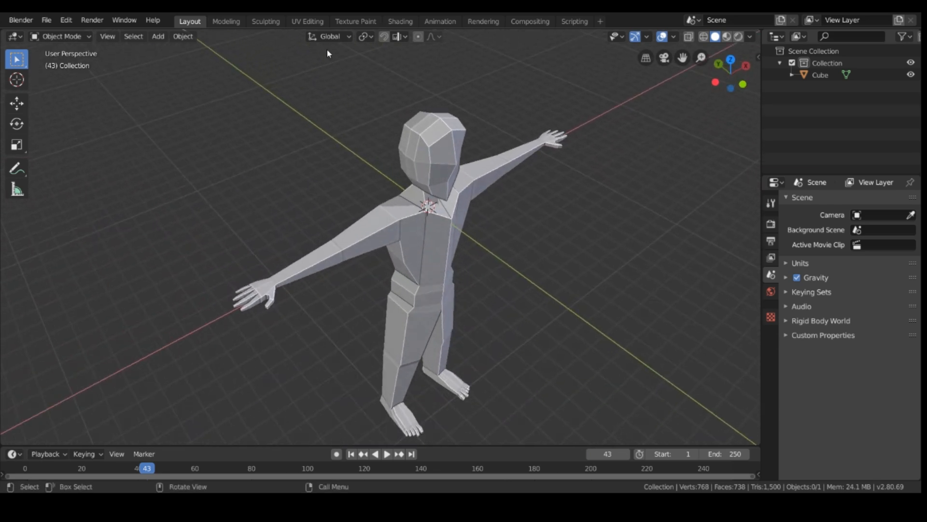
scroll(468, 300, "up", 4)
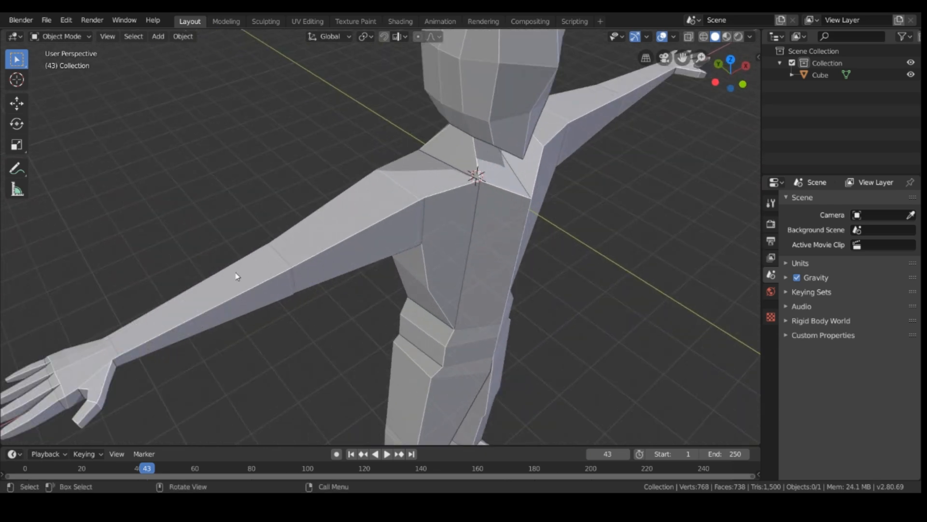
middle_click_drag(36, 421, 671, 402)
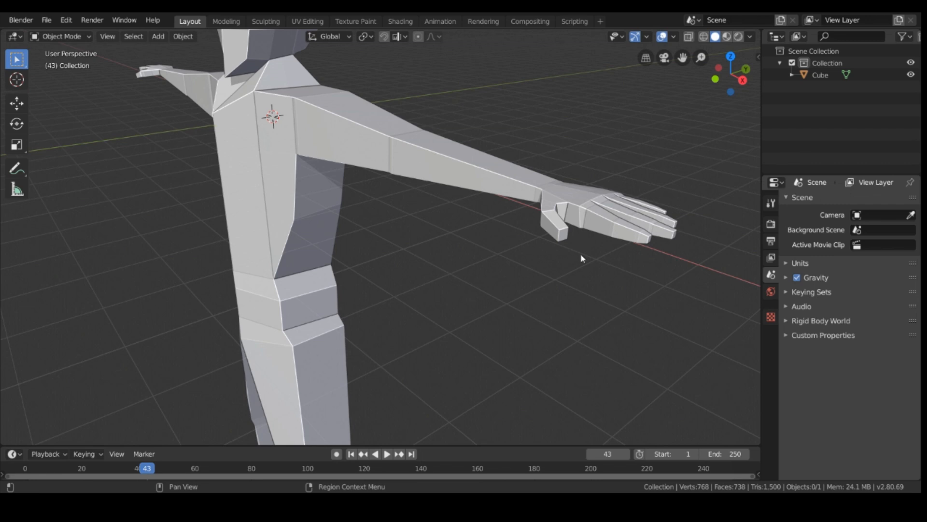
middle_click_drag(415, 225, 507, 196)
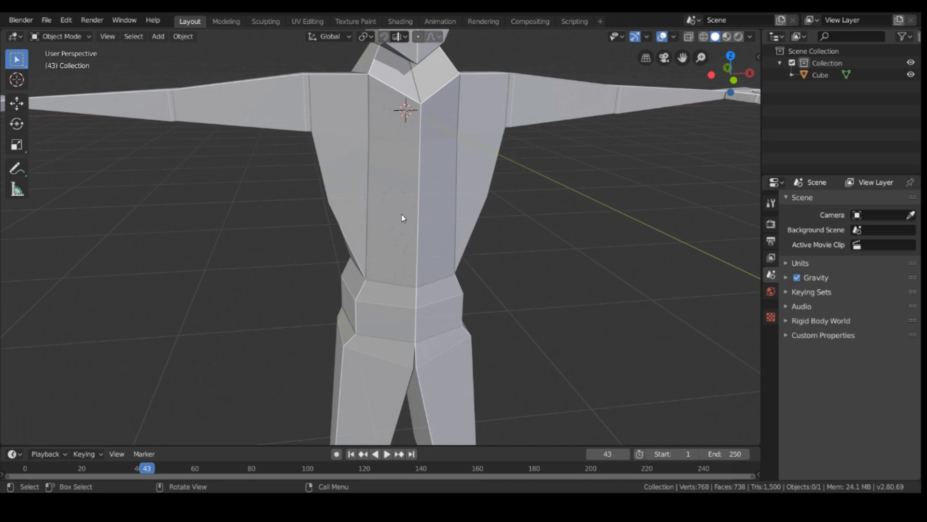
scroll(425, 208, "down", 3)
middle_click_drag(453, 220, 435, 296)
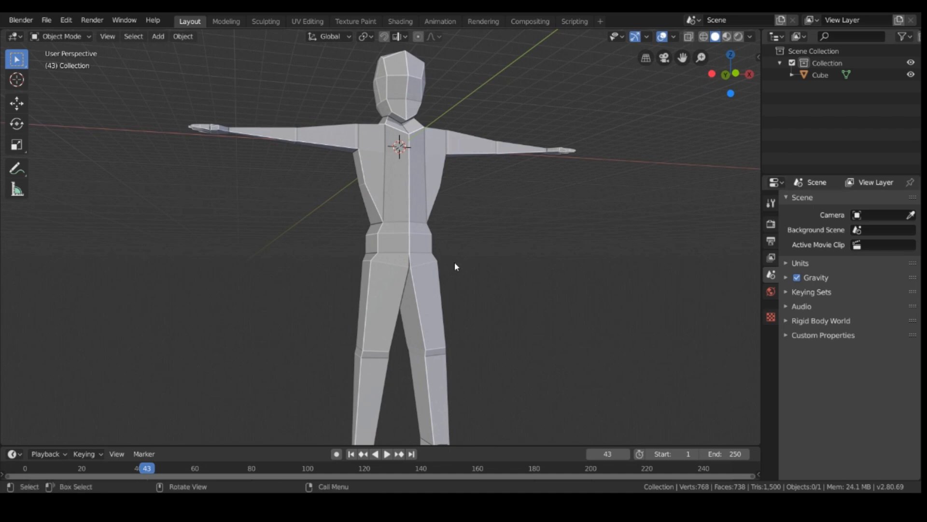
scroll(454, 271, "down", 3)
middle_click_drag(454, 277, 433, 294)
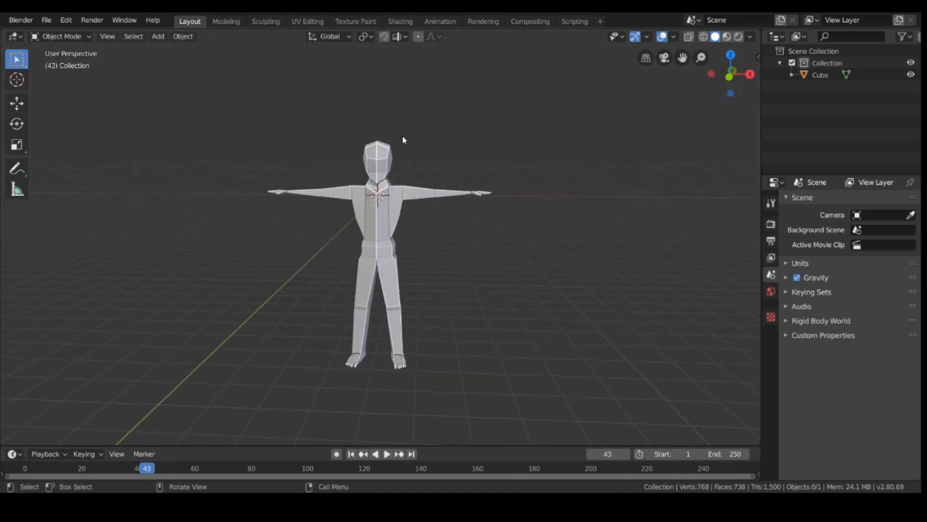
scroll(542, 315, "up", 4)
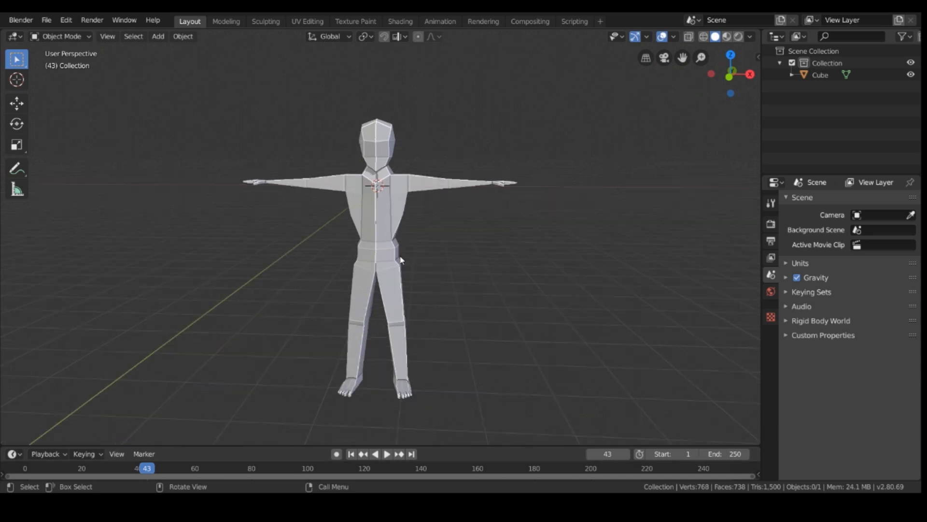
middle_click_drag(476, 306, 471, 344)
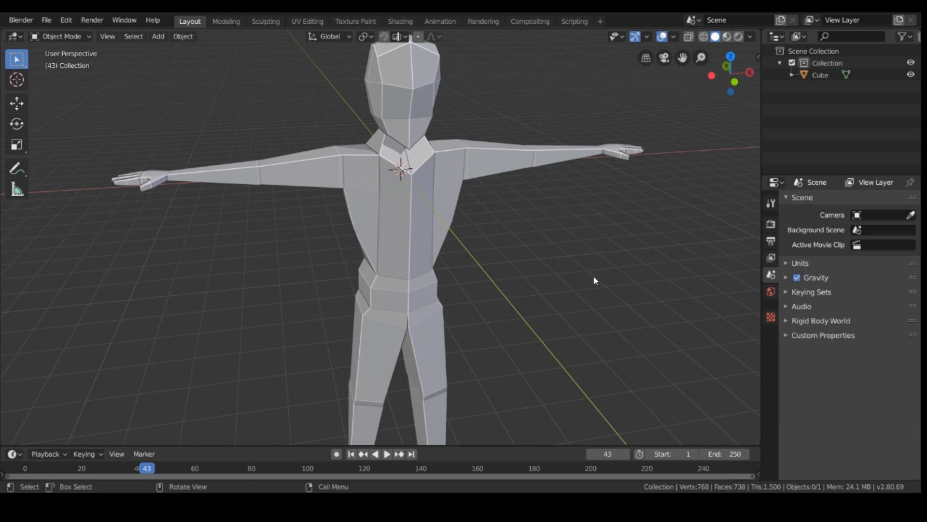
middle_click_drag(594, 277, 565, 270)
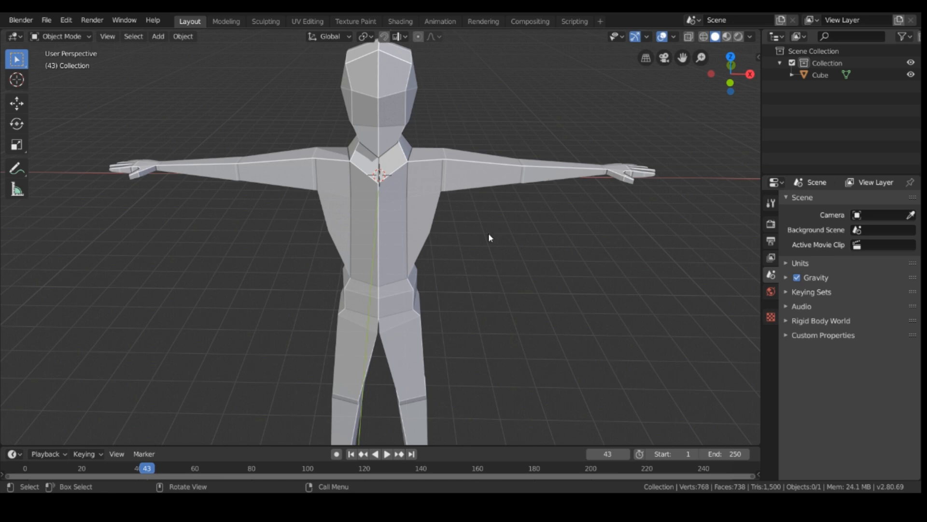
middle_click_drag(488, 233, 510, 216)
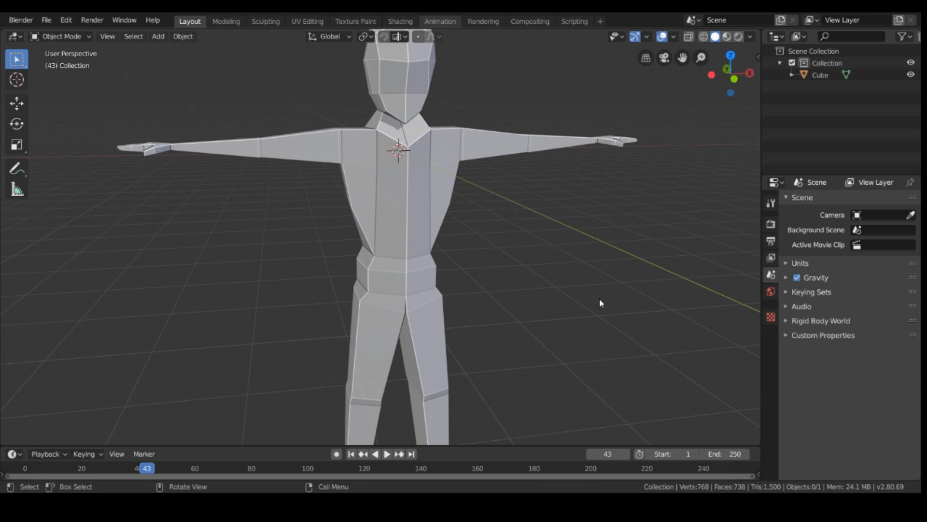
middle_click_drag(599, 331, 587, 333)
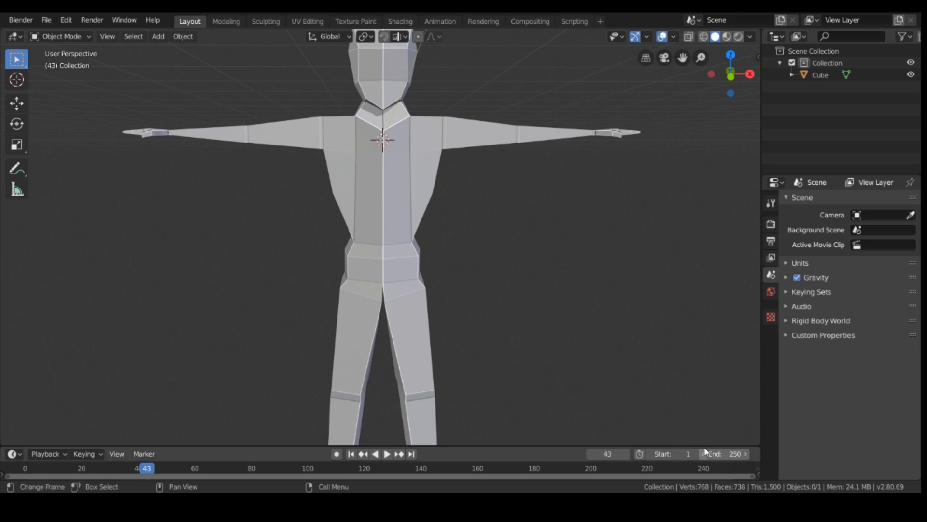
middle_click_drag(534, 284, 491, 334)
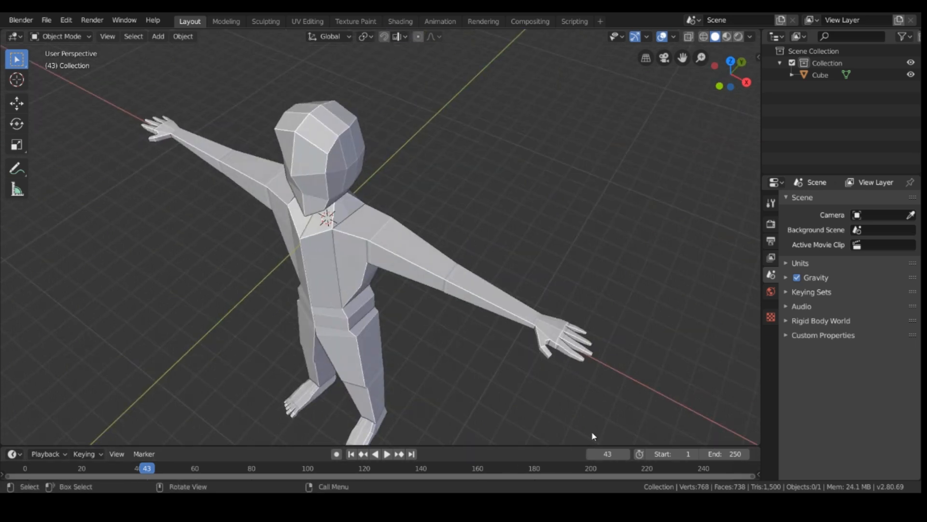
scroll(604, 393, "up", 5)
scroll(578, 369, "down", 5)
middle_click_drag(579, 369, 386, 335)
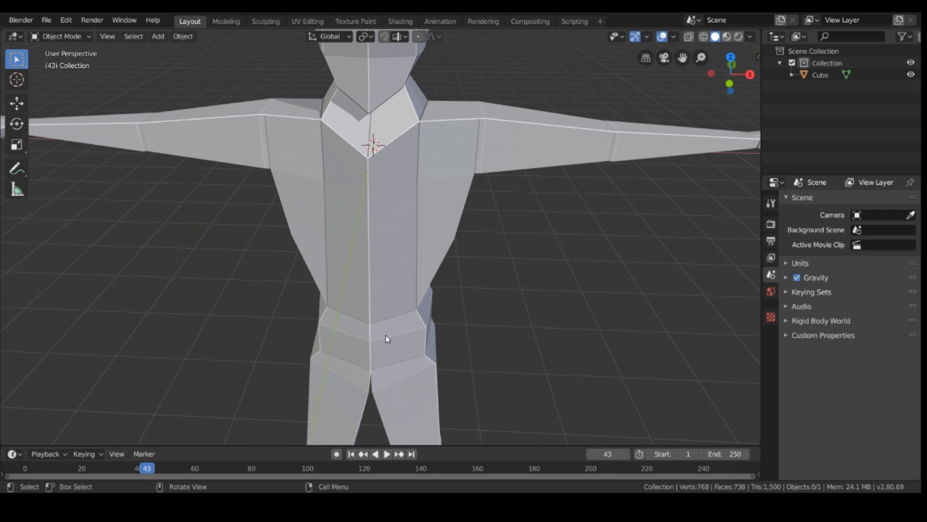
scroll(386, 335, "down", 5)
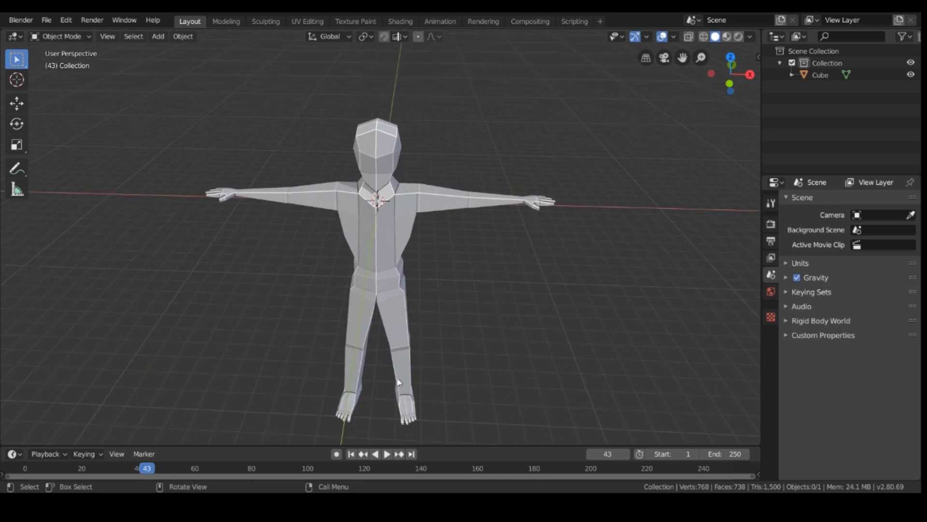
middle_click_drag(486, 415, 451, 276)
scroll(449, 276, "up", 2)
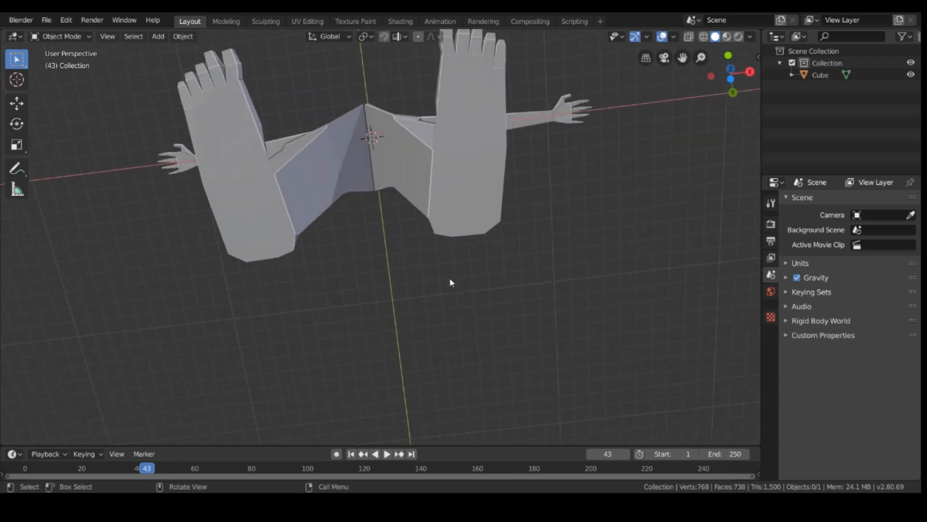
middle_click_drag(607, 201, 533, 264)
middle_click_drag(414, 265, 368, 355)
middle_click_drag(306, 317, 373, 369)
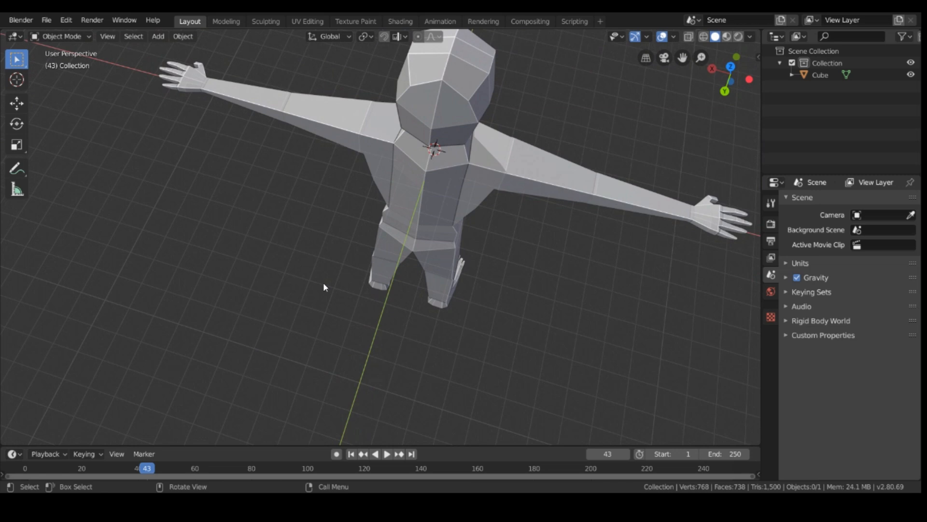
Select the character mesh and switch it to Edit Mode.
left_click(392, 141)
left_click(73, 36)
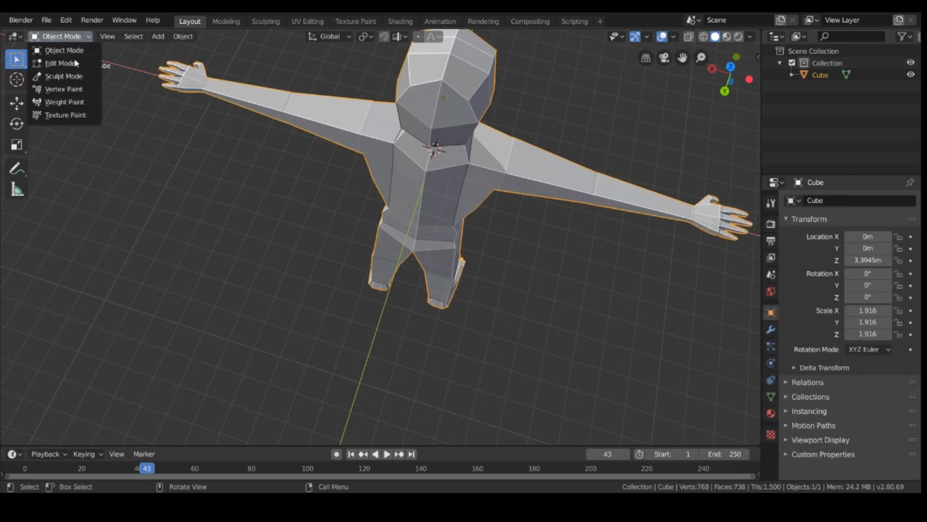
left_click(75, 63)
Select two neighbouring vertices on the centre line of the upper torso and try to move them along the global Y axis.
left_click(392, 166)
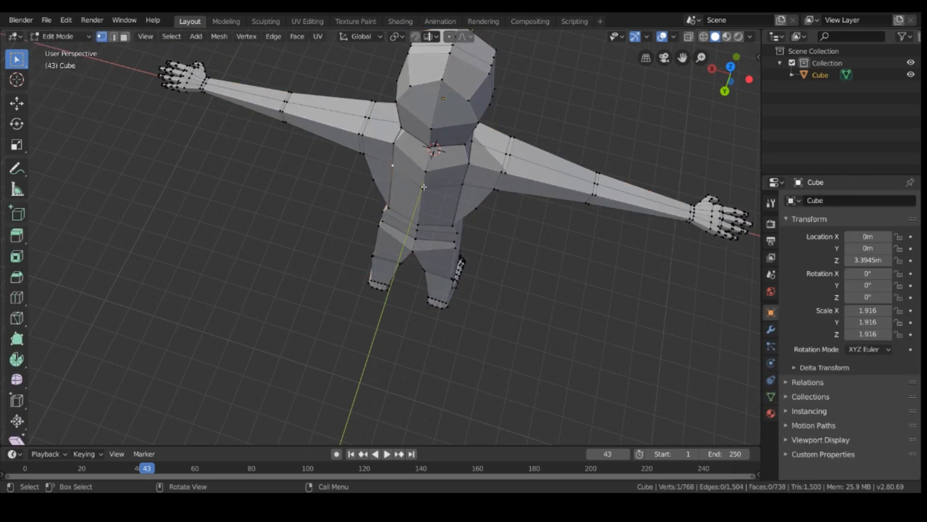
middle_click_drag(410, 222, 349, 204)
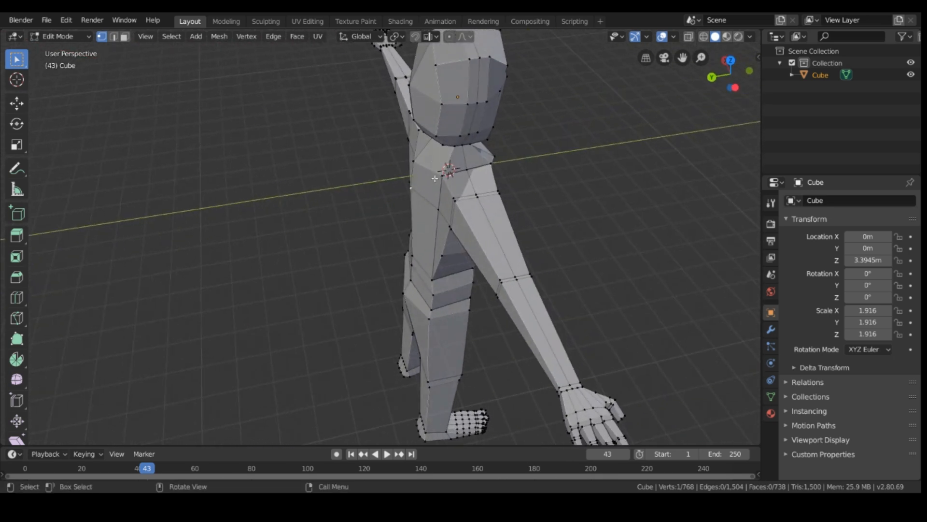
left_click(414, 161, "shift")
key("g")
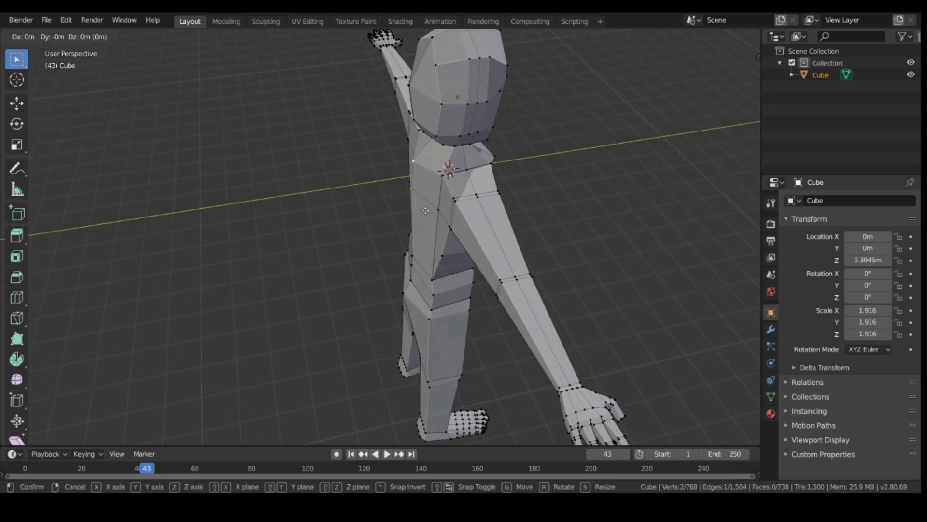
key("y")
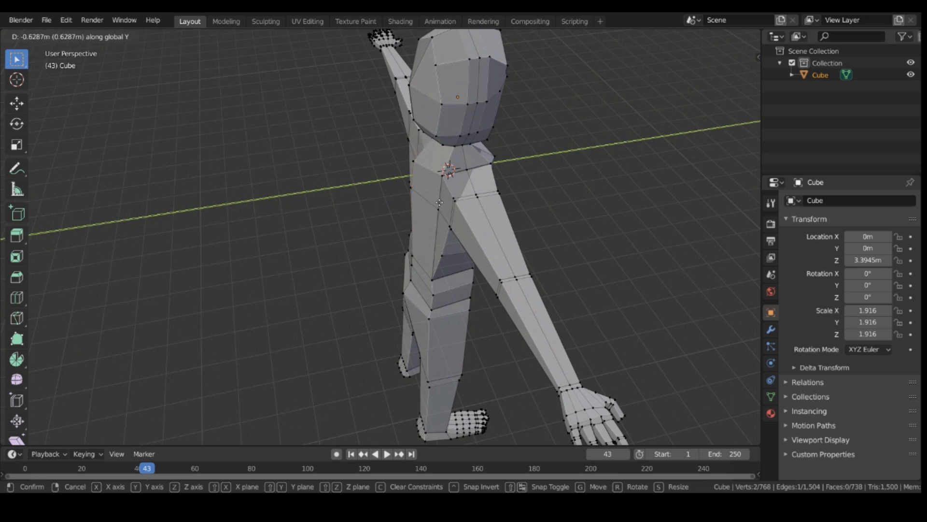
left_click(401, 196)
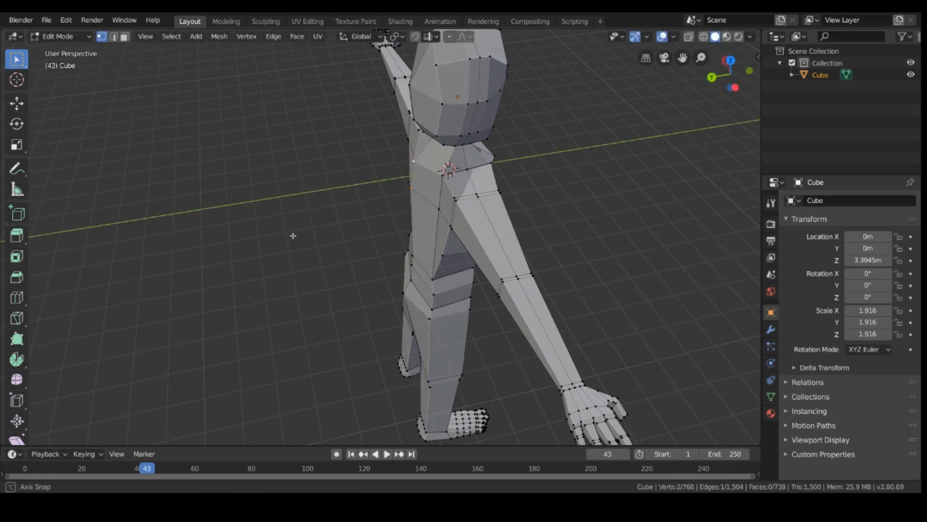
Pull the two selected centre-line vertices out to one side to inspect the inside of the torso, and undo the move.
middle_click_drag(292, 234, 372, 233)
scroll(660, 276, "up", 1)
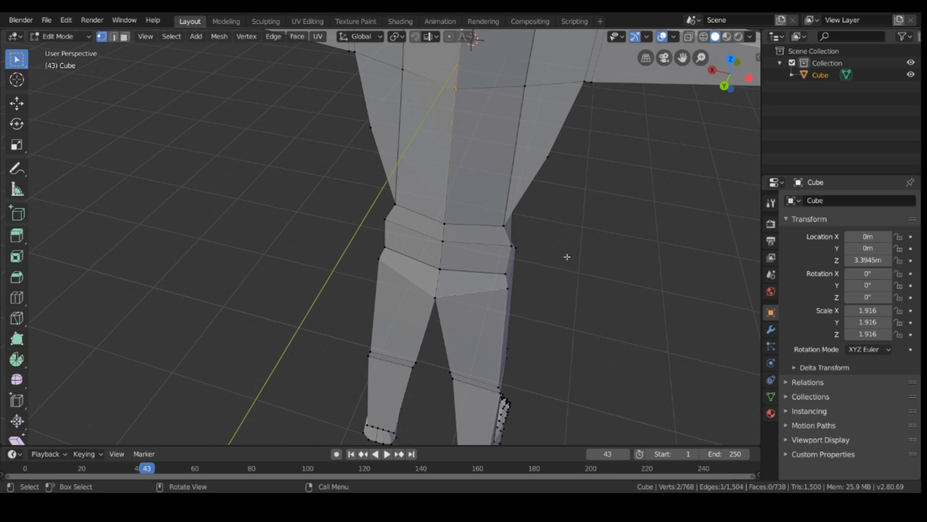
middle_click_drag(555, 279, 489, 356, "shift")
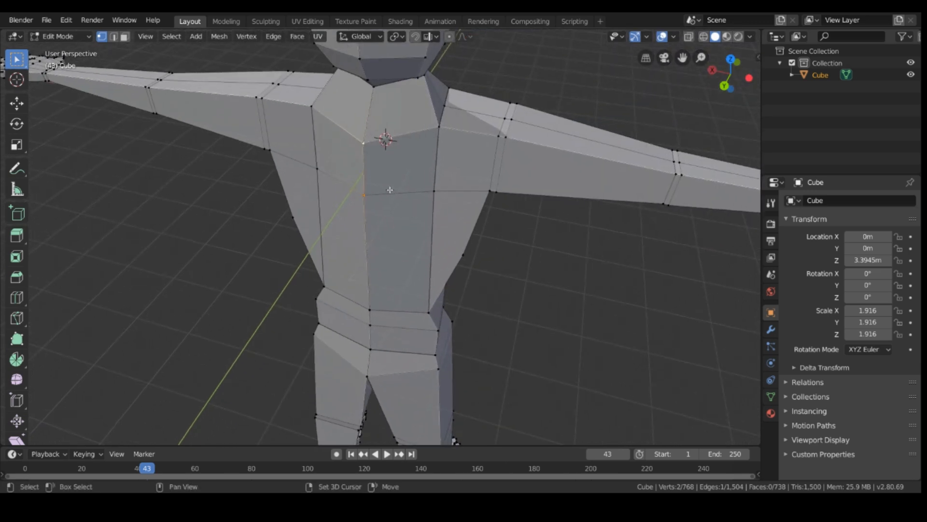
key("g")
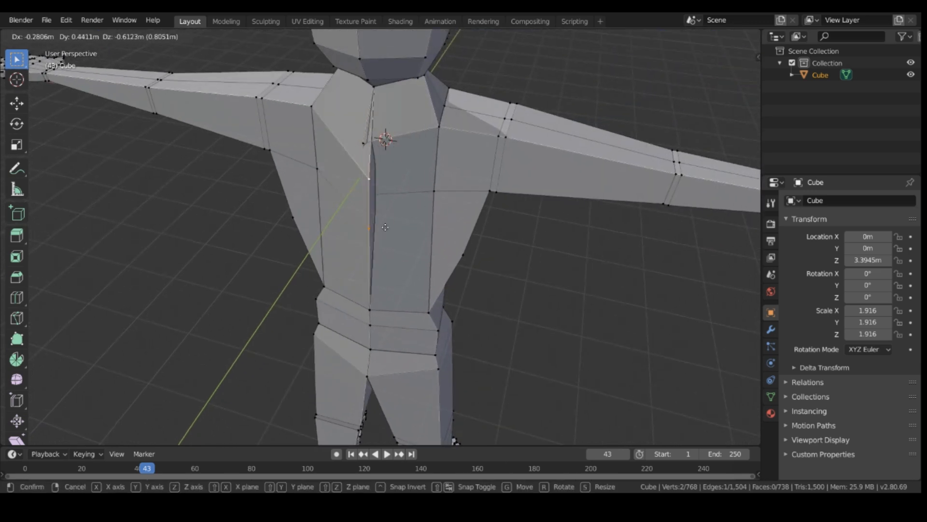
left_click(216, 248)
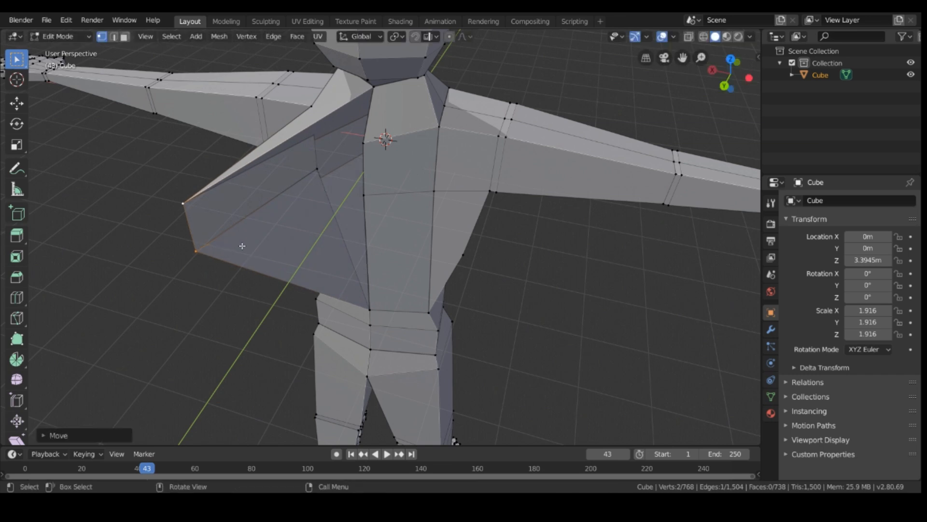
middle_click_drag(239, 337, 298, 276)
left_click(340, 199)
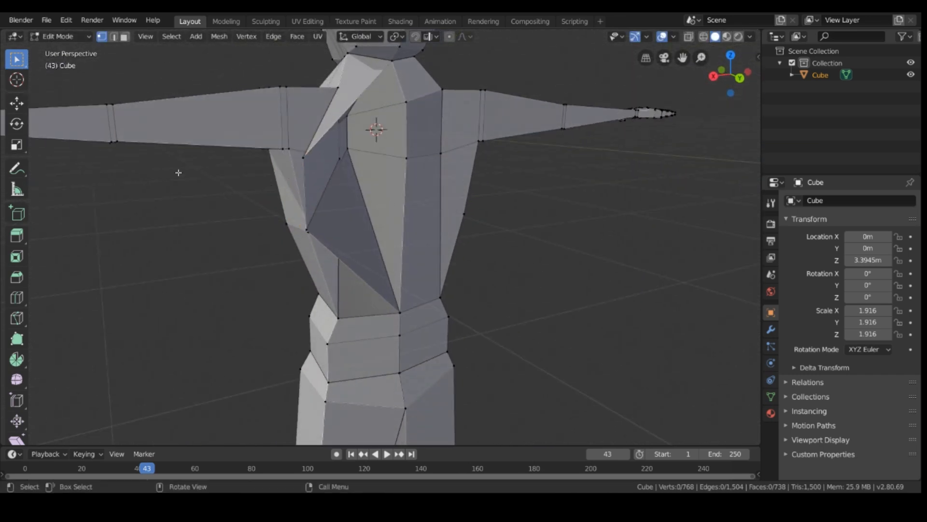
key("ctrl+z")
key("ctrl+z")
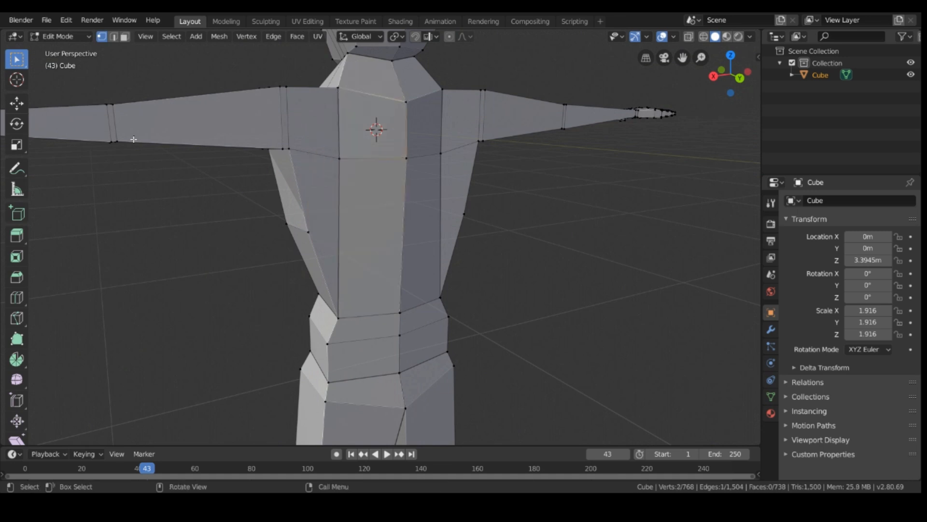
Switch to face selection and set the viewport shading to wireframe.
left_click(124, 36)
left_click(384, 237)
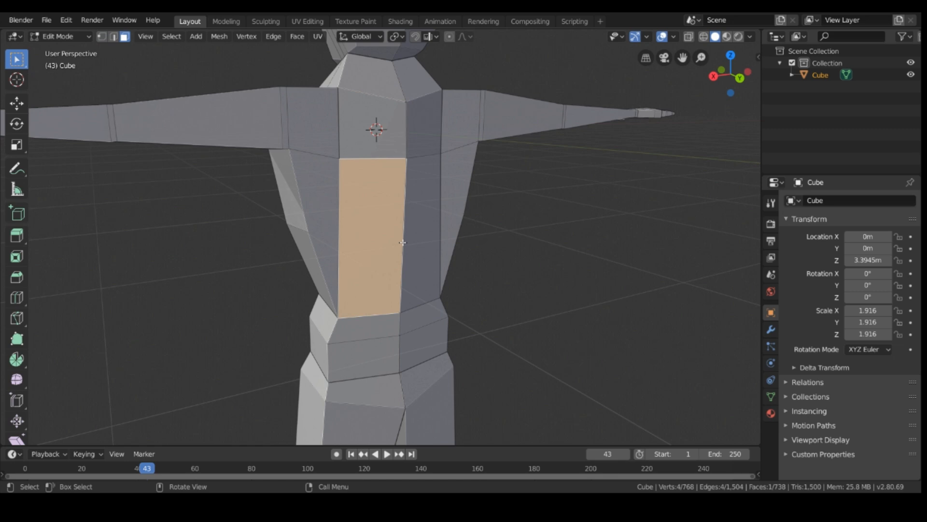
key("x")
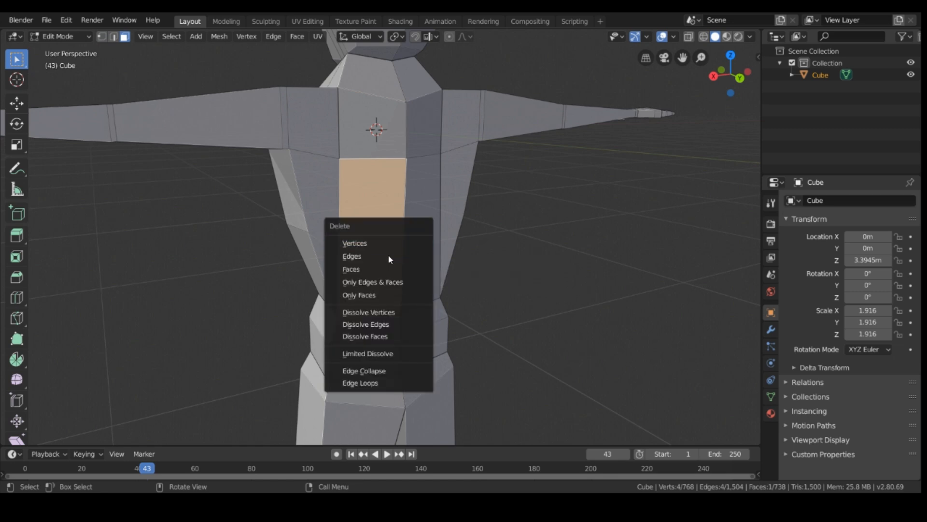
left_click(549, 262)
key("z")
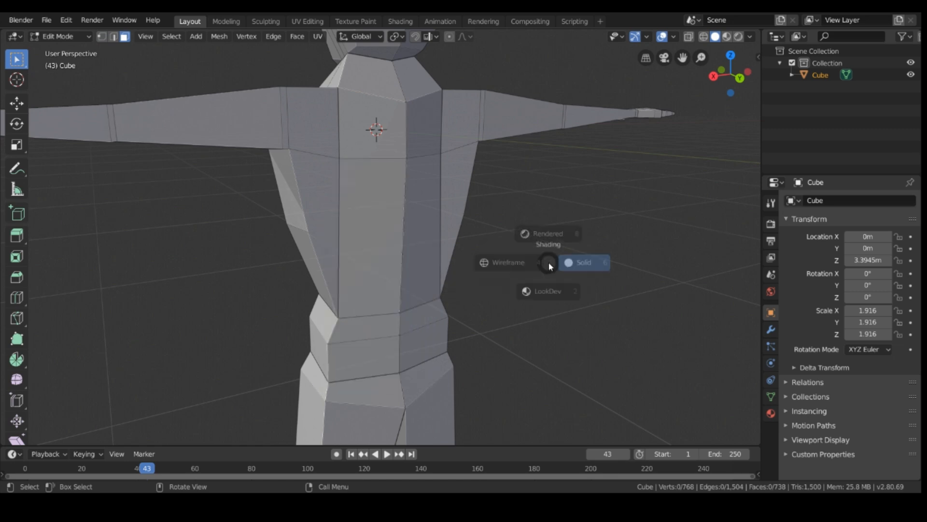
left_click(472, 260)
Delete the interior face in the middle of the torso and the smaller interior face directly above it.
mouse_move(504, 251)
middle_mouse_down()
mouse_move(545, 247)
mouse_move(488, 192)
mouse_move(439, 209)
mouse_move(383, 203)
mouse_move(406, 195)
mouse_move(364, 190)
mouse_move(390, 185)
mouse_move(432, 209)
mouse_move(445, 199)
mouse_move(387, 213)
mouse_move(402, 236)
mouse_move(424, 238)
mouse_move(393, 217)
middle_mouse_up()
left_click(396, 203)
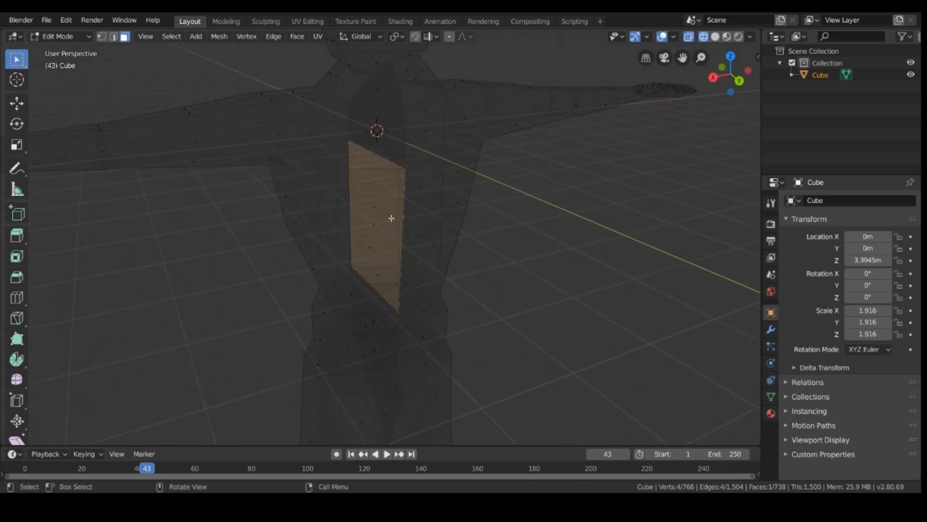
key("x")
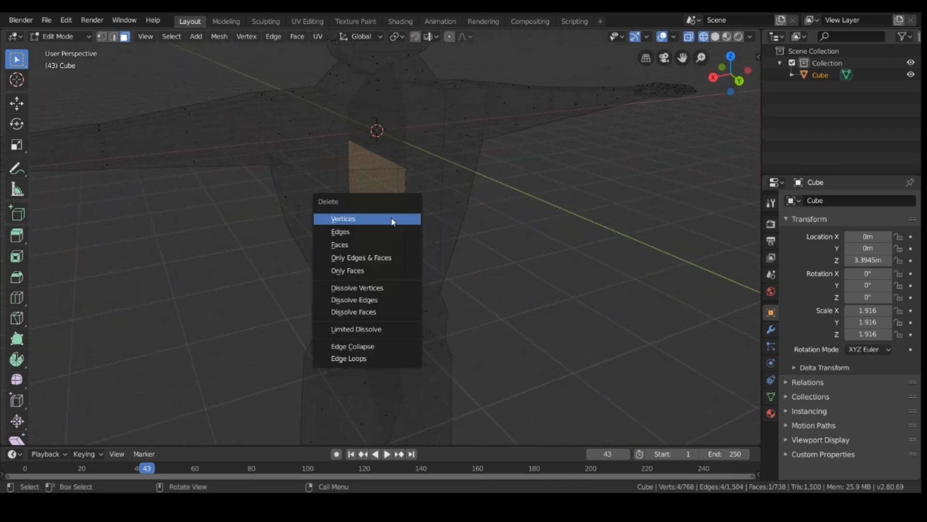
left_click(374, 246)
left_click(374, 134)
key("x")
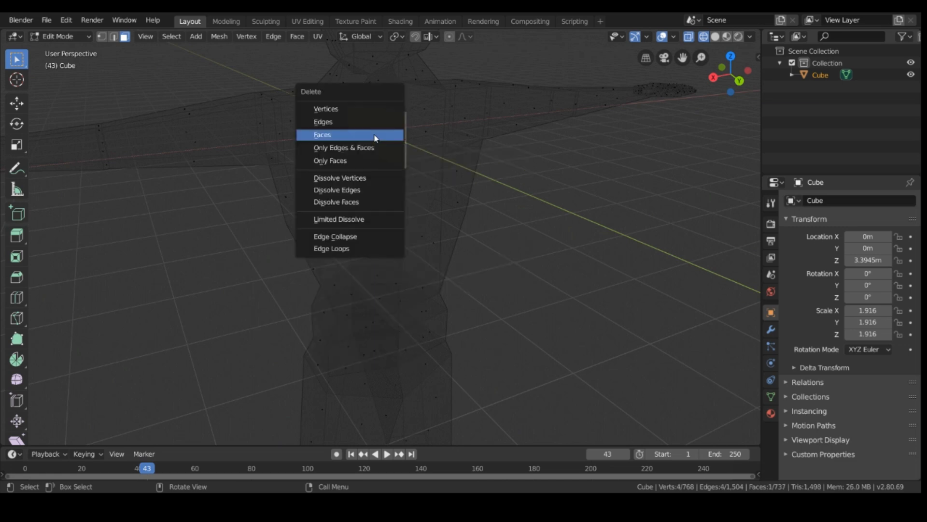
left_click(375, 136)
Select the interior face just below the neck and delete it as a face.
left_click(394, 100)
key("x")
middle_click_drag(402, 136, 609, 160)
key("x")
left_click(558, 170)
middle_click_drag(632, 178, 541, 172)
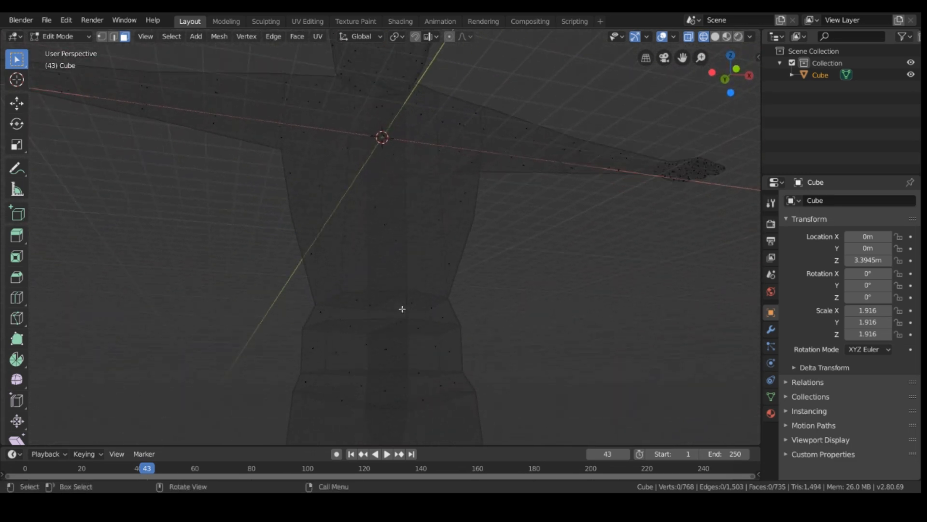
Delete the interior face at hip height and one more interior face inside the torso.
left_click(400, 309)
middle_click_drag(400, 309, 431, 352)
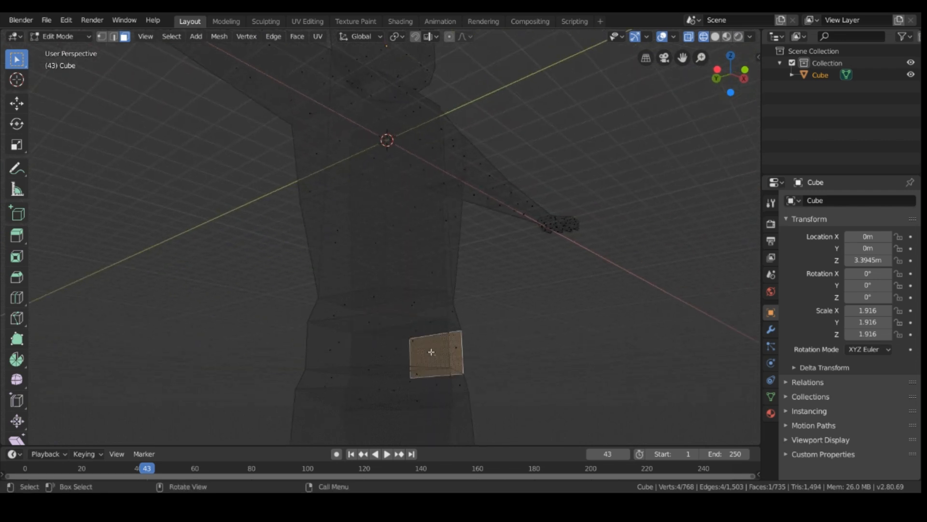
key("x")
left_click(403, 350)
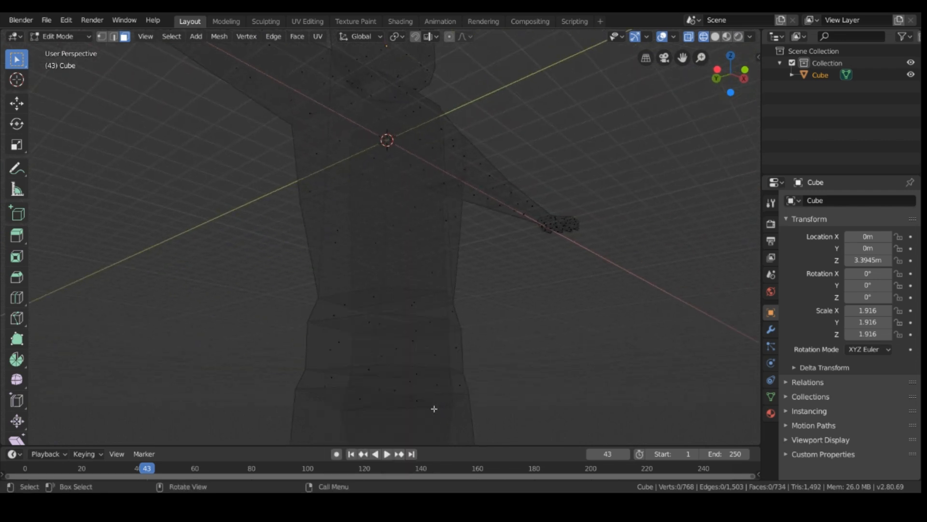
key("f")
middle_click_drag(478, 375, 392, 246)
key("x")
left_click(393, 246)
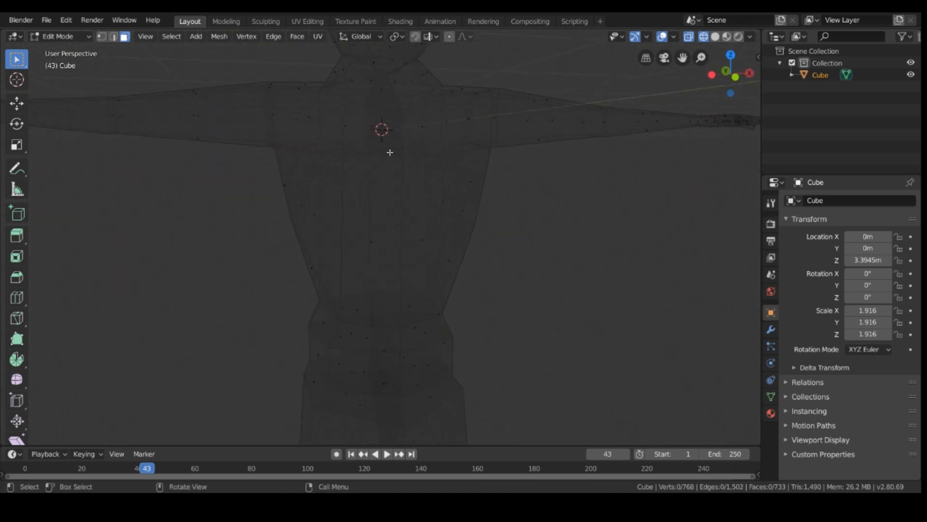
Delete the interior face running front to back through the middle of the chest at arm height.
left_click(388, 145)
key("x")
right_click(558, 301)
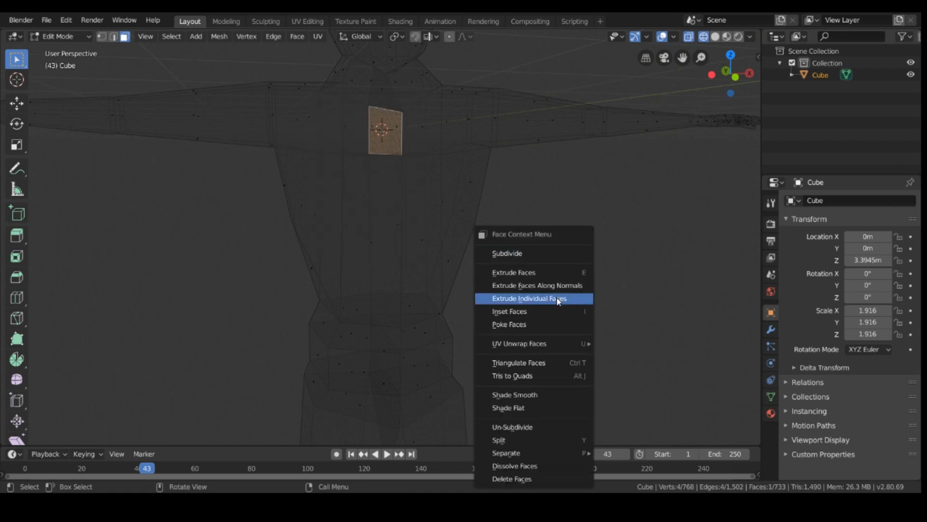
middle_click_drag(664, 215, 578, 264)
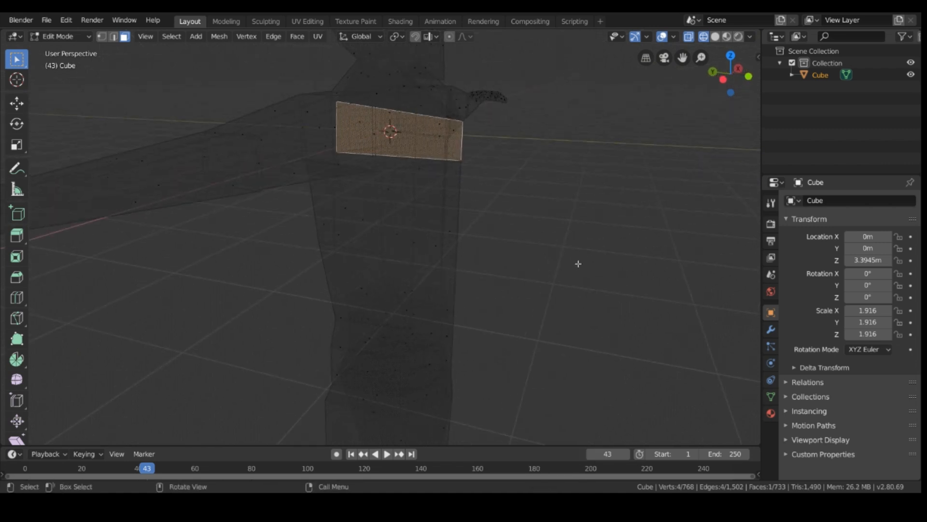
key("x")
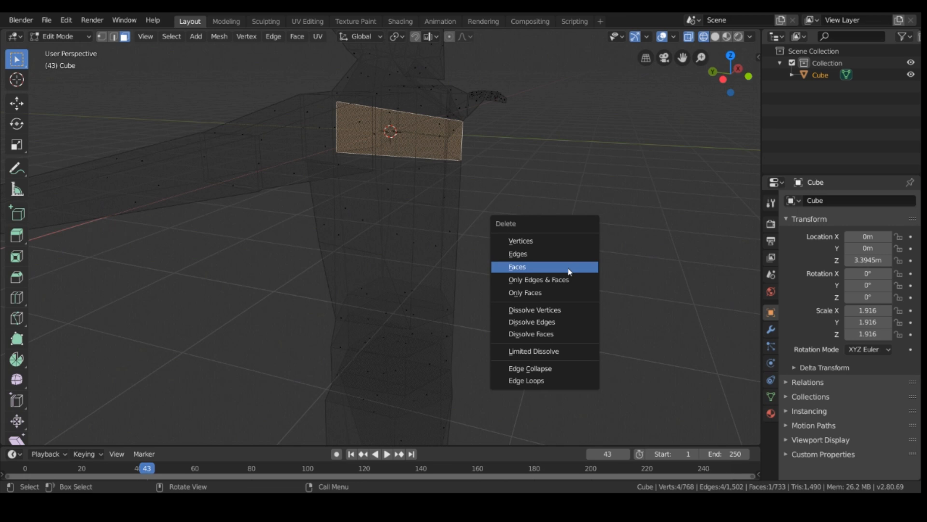
left_click(569, 266)
Delete the interior face at the base of the neck, just above the chest.
middle_click_drag(550, 207, 432, 192)
left_click(381, 92)
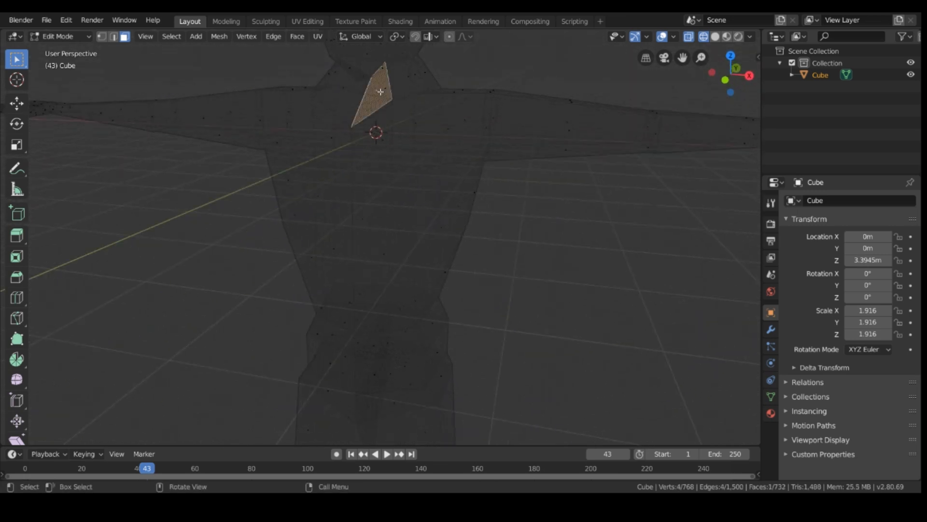
key("x")
left_click(389, 99)
middle_click_drag(612, 321, 528, 285)
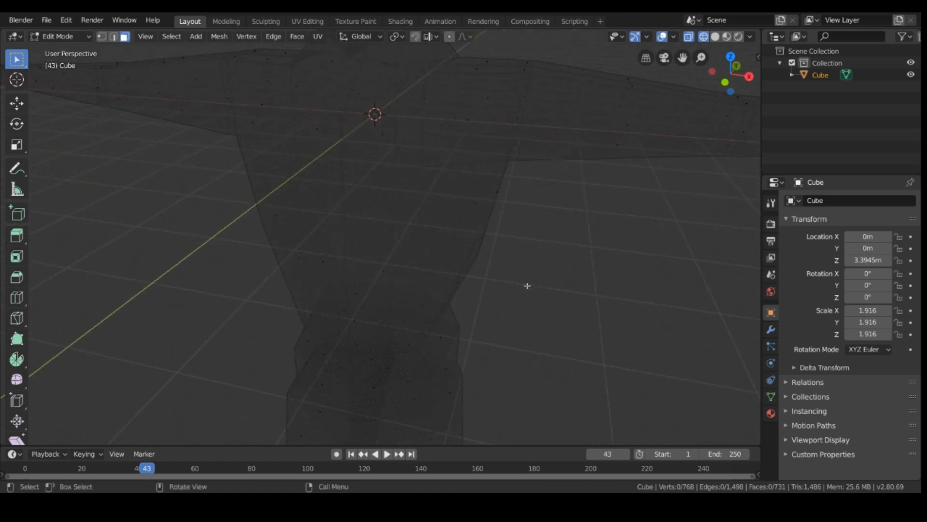
Set the viewport shading to solid and view the upper body from behind.
middle_click_drag(519, 139, 494, 112)
left_click(315, 68)
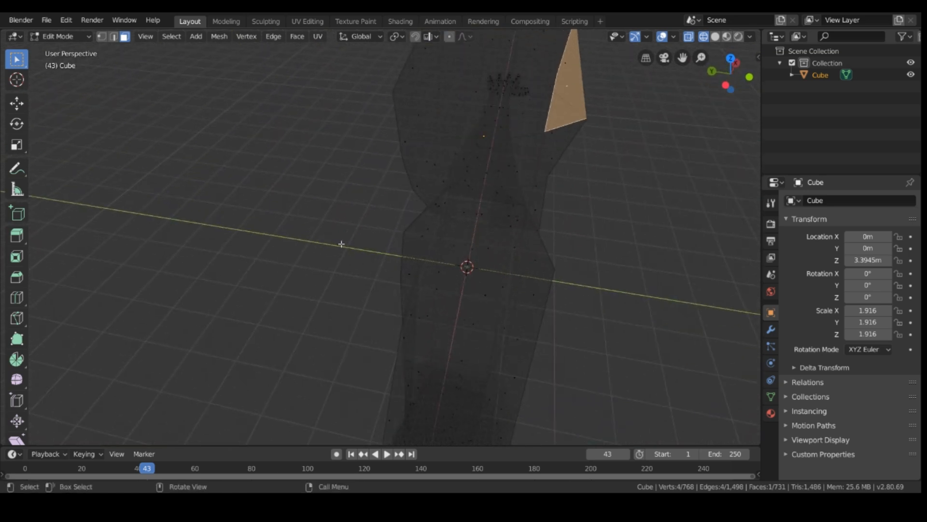
mouse_move(306, 209)
middle_mouse_down()
mouse_move(383, 196)
mouse_move(356, 196)
mouse_move(421, 178)
mouse_move(376, 196)
middle_mouse_up()
key("z")
left_click(391, 215)
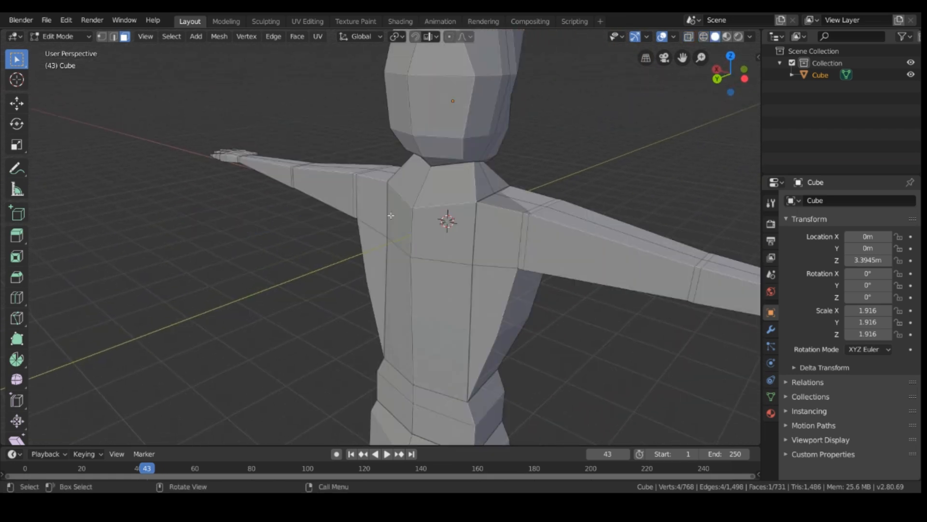
Delete the upper-back face just right of the centre line, below the neck, to open up the torso.
middle_click_drag(386, 276, 371, 264)
left_click(489, 222)
left_click(469, 238)
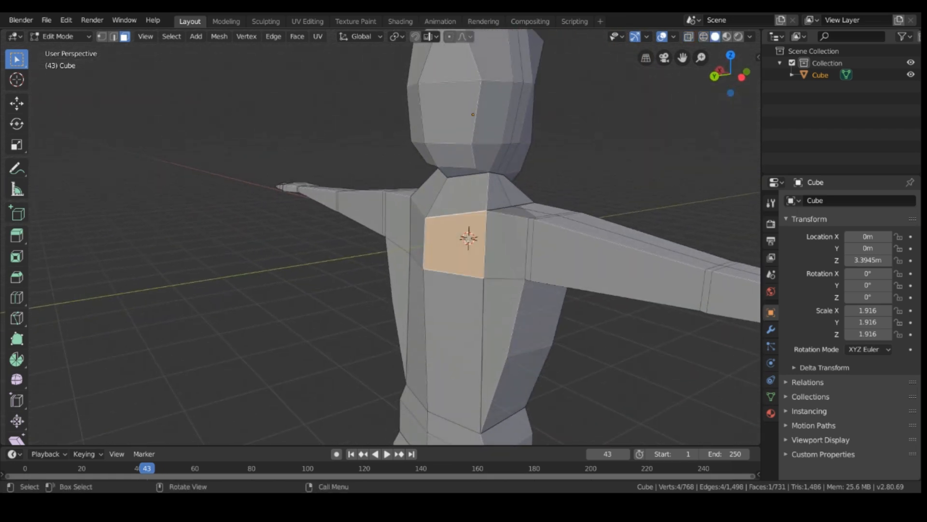
key("x")
left_click(468, 241)
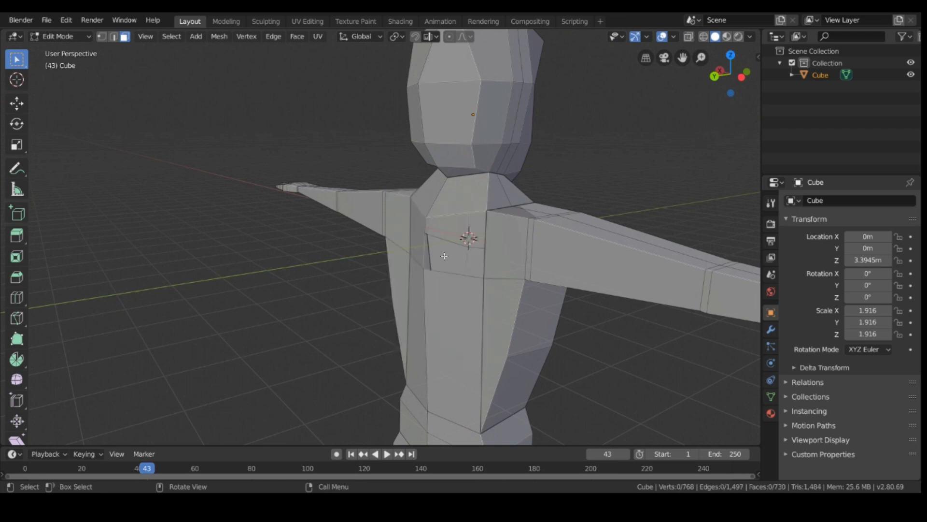
Look into the upper-back opening from above and delete the first two interior faces inside it.
middle_click_drag(466, 243, 453, 369)
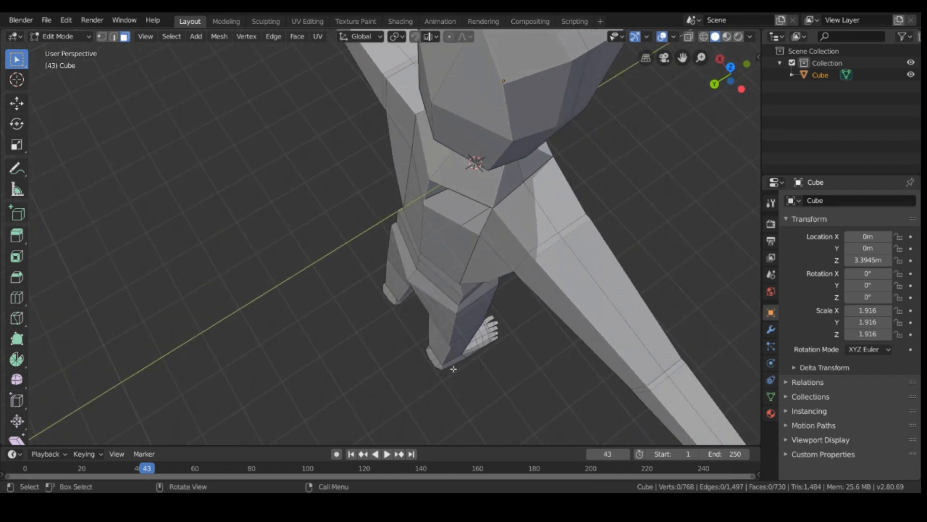
left_click(466, 214)
key("x")
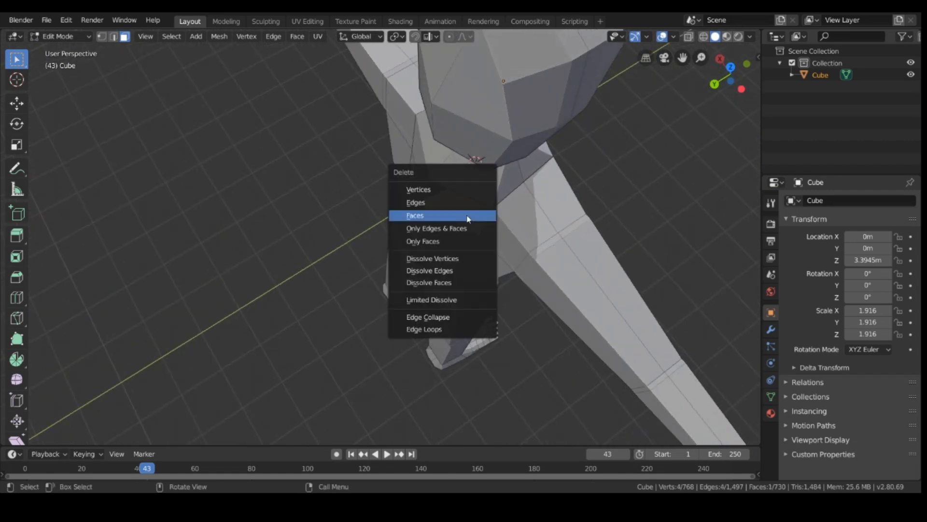
left_click(466, 215)
left_click(478, 229)
key("x")
left_click(479, 228)
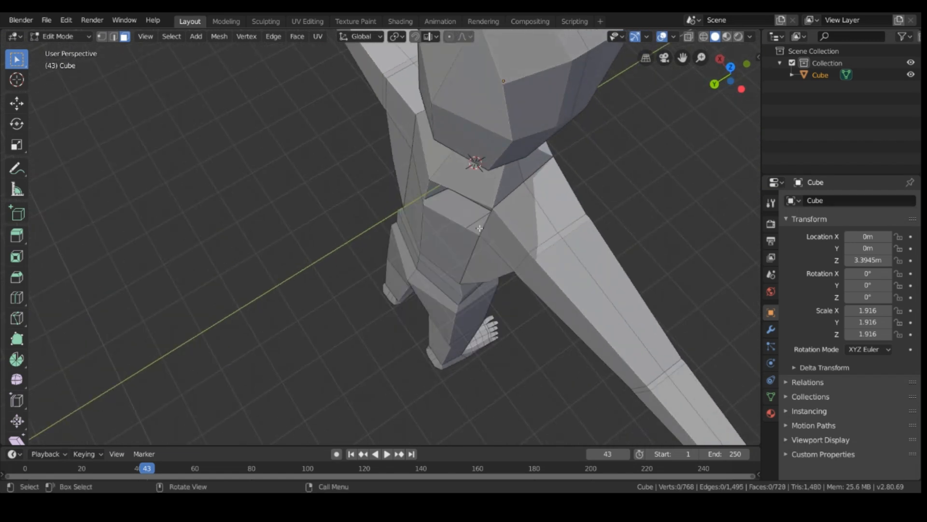
Delete three more interior faces inside the upper-back opening, including the small corner face.
left_click(475, 219)
key("x")
left_click(475, 219)
left_click(478, 230)
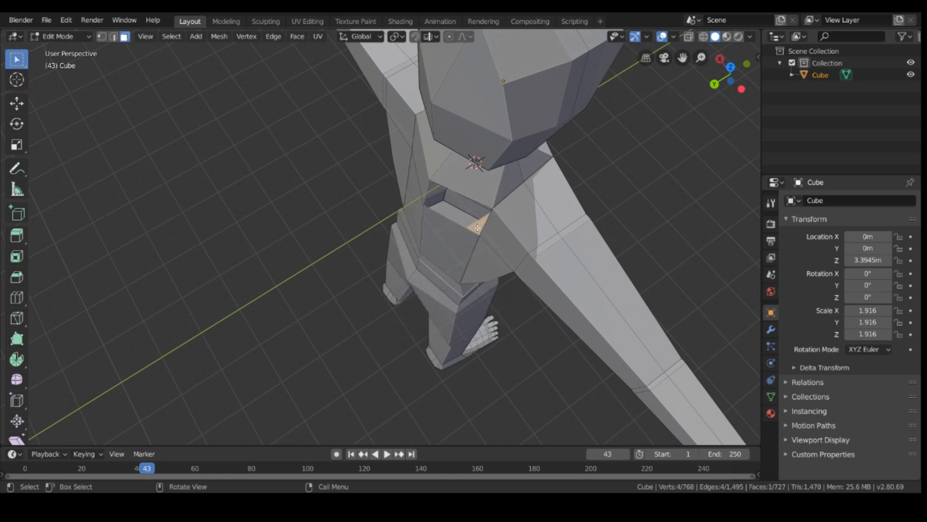
key("x")
left_click(479, 228)
left_click(462, 221)
key("x")
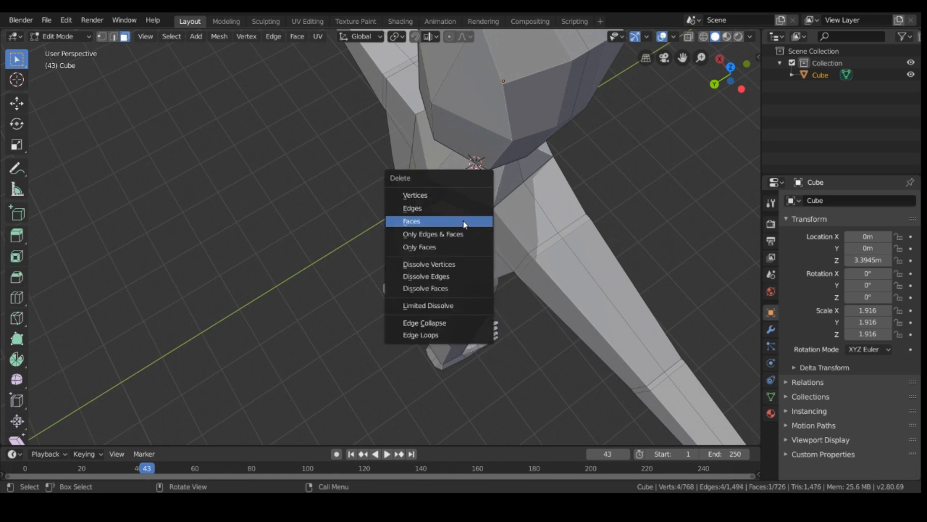
left_click(462, 221)
Delete the next three stacked interior faces exposed in the upper-back opening, from a steeper top view.
middle_click_drag(442, 252, 449, 239)
left_click(458, 197)
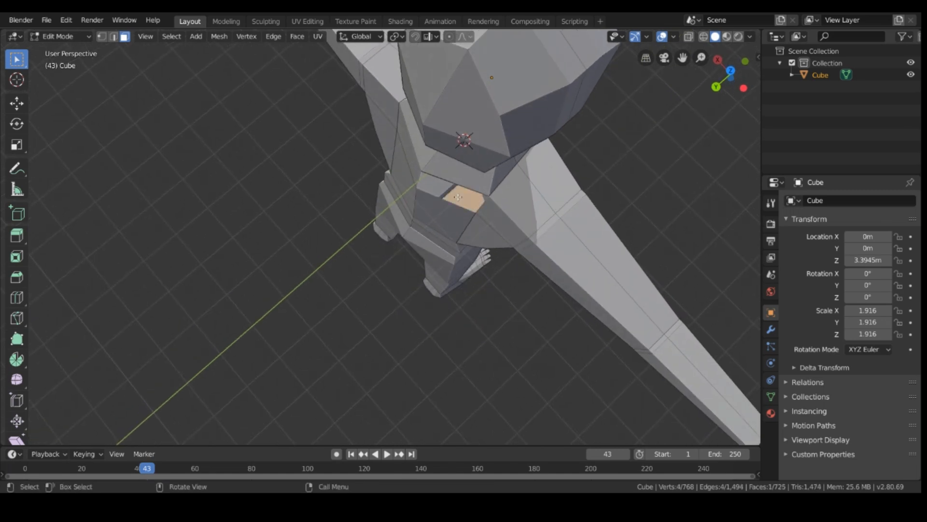
key("x")
left_click(458, 199)
left_click(467, 199)
key("x")
left_click(467, 200)
left_click(427, 198)
key("x")
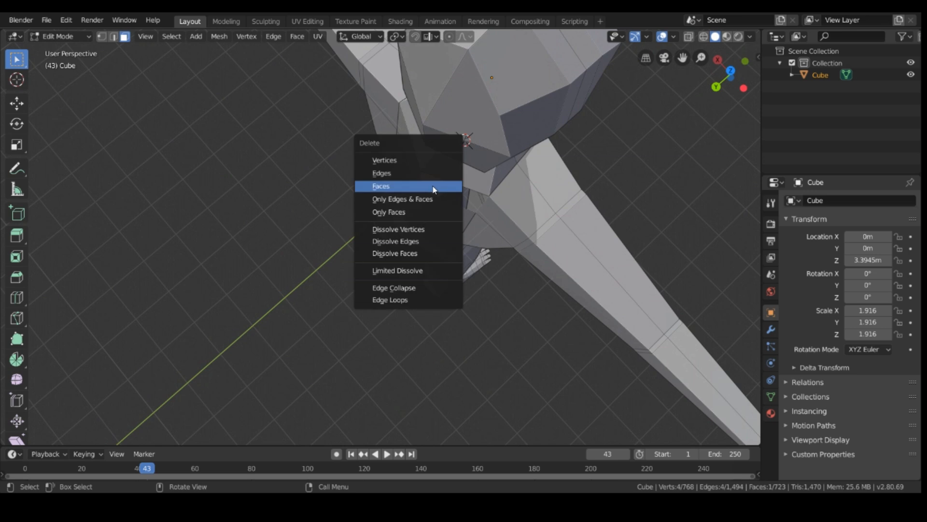
left_click(433, 186)
Switch to edge selection and move the vertical centre-line edge of the back to the left.
middle_click_drag(456, 202, 401, 301)
middle_click_drag(457, 329, 426, 351)
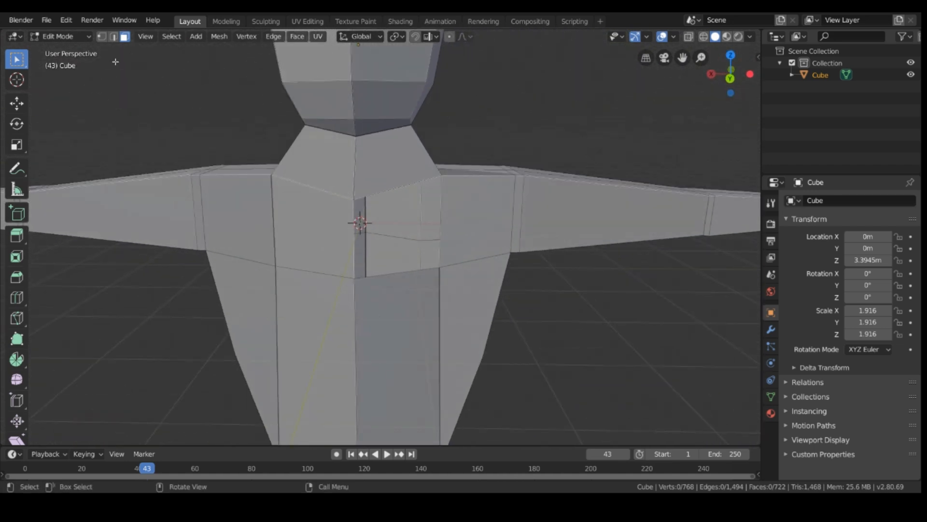
left_click(113, 37)
left_click(362, 355)
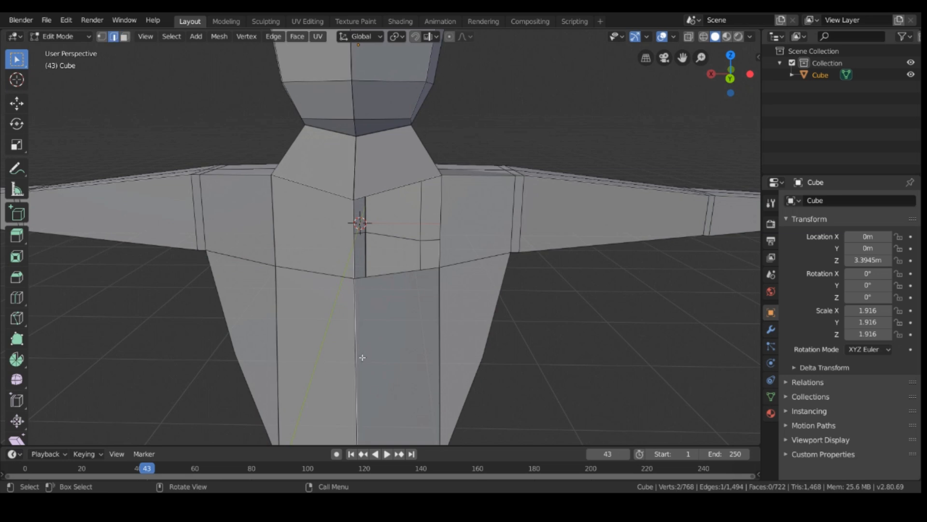
key("g")
left_click(340, 359)
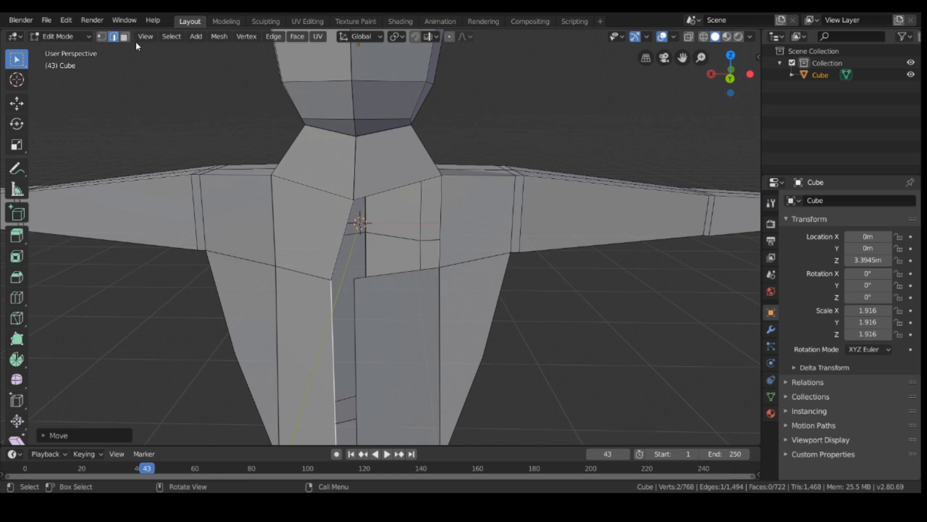
Switch to face selection and delete the upper-back face left of the centre line.
left_click(124, 37)
middle_click_drag(393, 360, 351, 309)
left_click(351, 309)
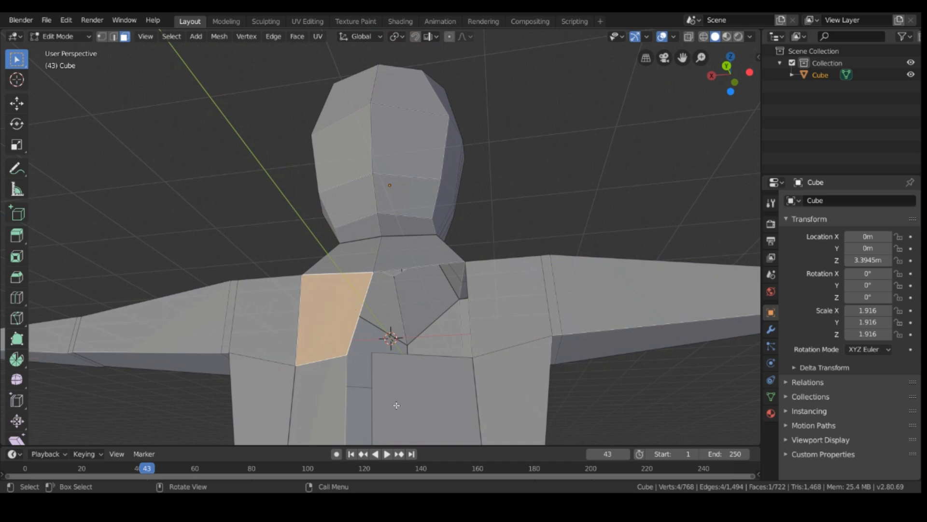
middle_click_drag(396, 405, 396, 427)
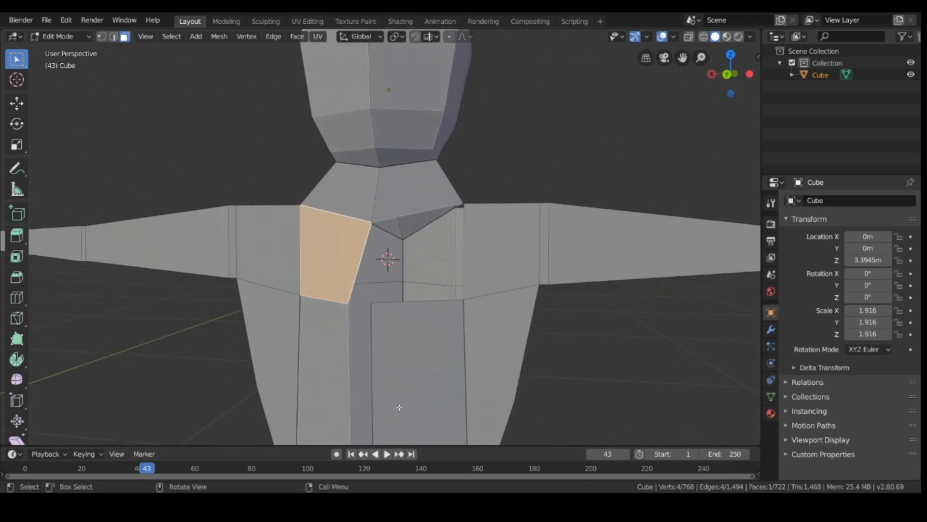
key("x")
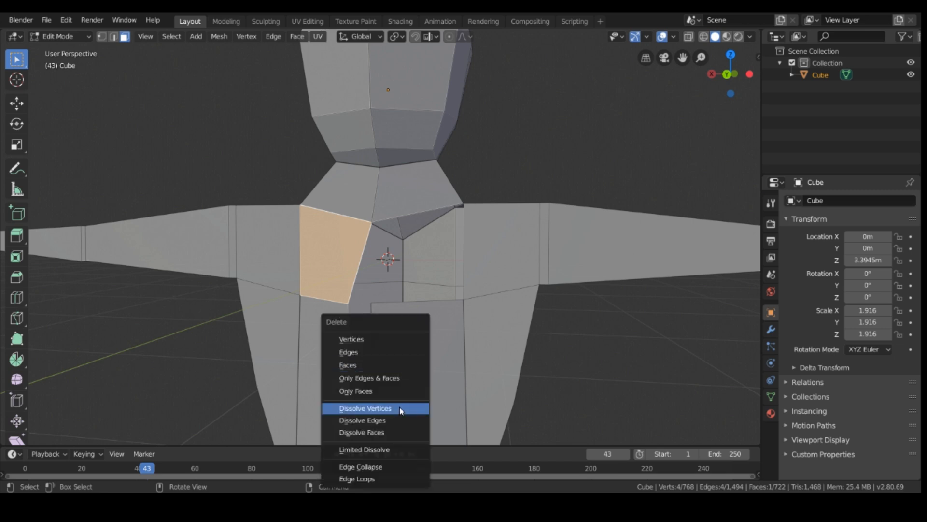
left_click(351, 363)
left_click(351, 362)
Delete the two long back faces on either side of the centre line, between chest and waist.
left_click(411, 377)
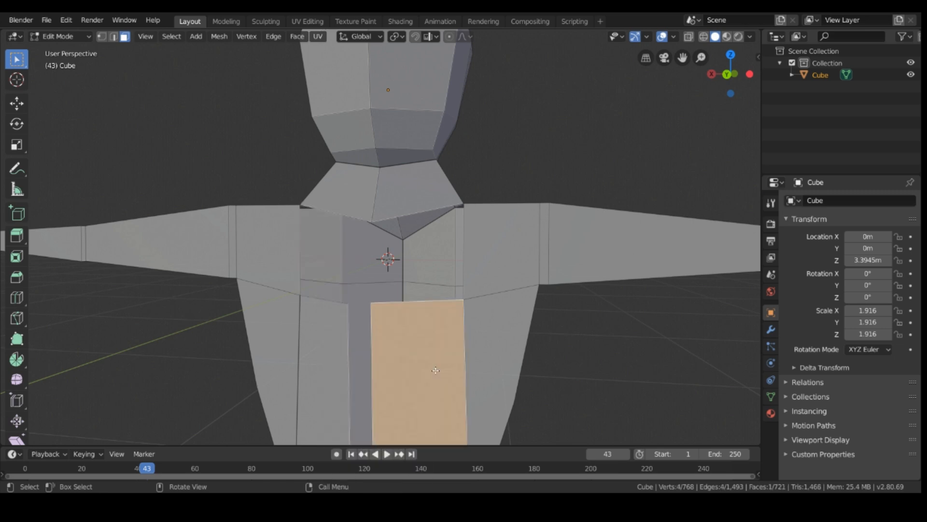
key("x")
left_click(367, 382)
left_click(333, 377)
key("x")
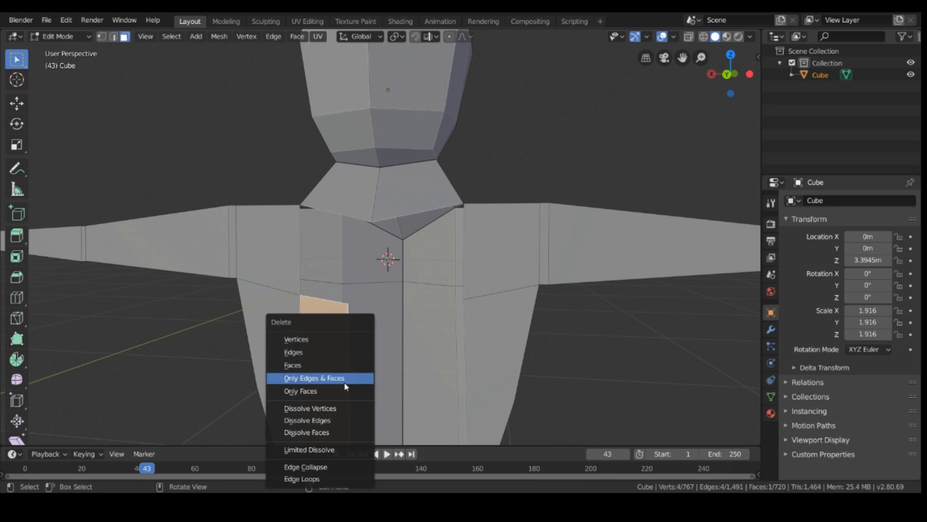
left_click(351, 369)
Delete the left waist face directly below the open back.
scroll(492, 391, "down", 3)
middle_click_drag(492, 391, 481, 350)
scroll(461, 383, "up", 1)
scroll(507, 321, "up", 2)
scroll(458, 350, "up", 3)
left_click(374, 344)
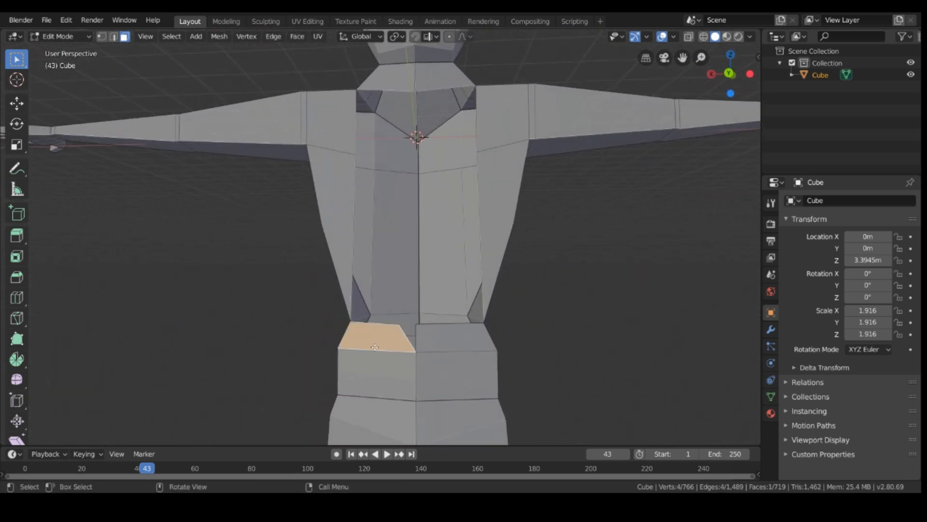
key("x")
left_click(375, 346)
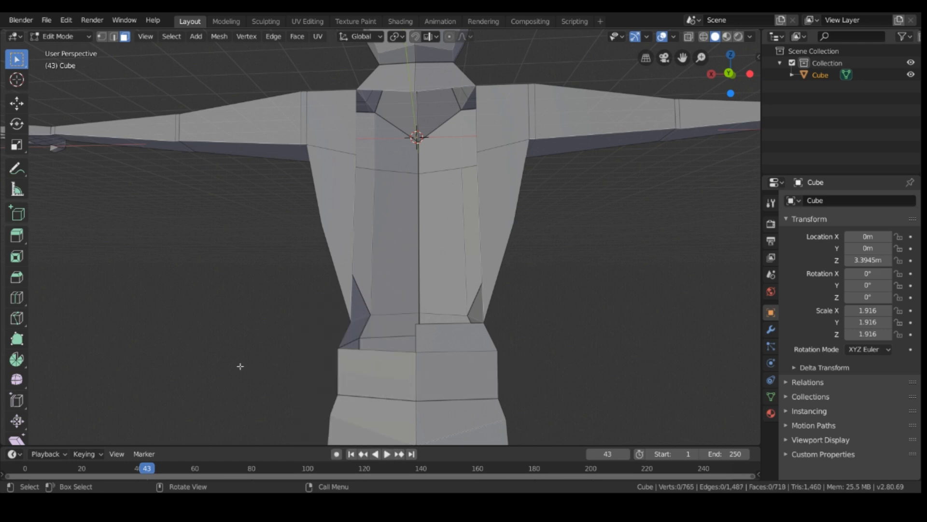
mouse_move(240, 366)
middle_mouse_down()
mouse_move(290, 369)
mouse_move(251, 369)
mouse_move(317, 352)
mouse_move(234, 332)
mouse_move(240, 351)
middle_mouse_up()
middle_click_drag(136, 316, 252, 295)
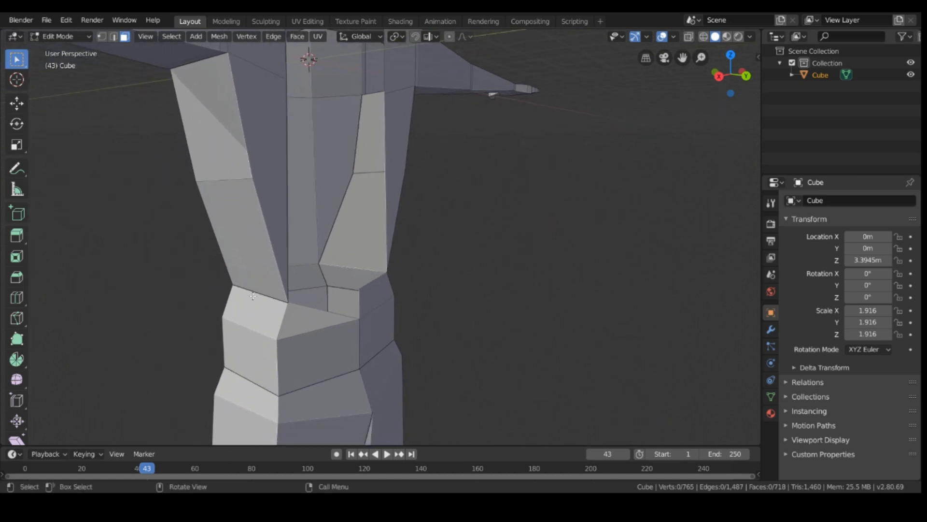
left_click(100, 38)
middle_click_drag(314, 356, 300, 356)
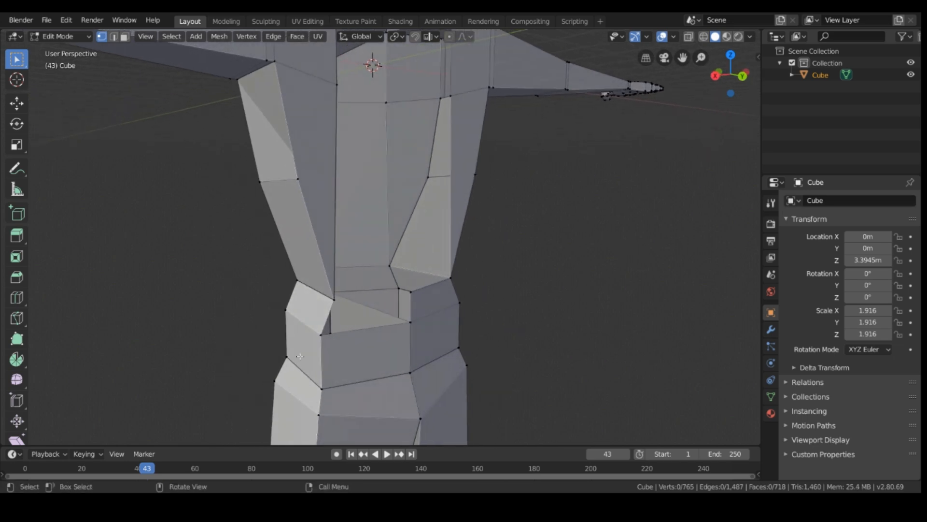
left_click(316, 338)
left_click(409, 323, "shift")
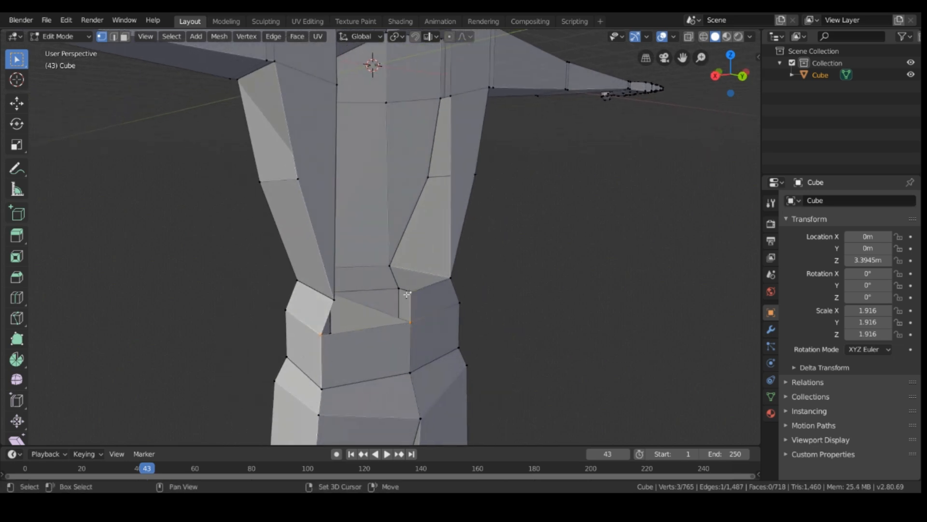
Switch to face selection and delete the two narrow interior faces running across the inside of the open waist.
middle_click_drag(407, 294, 456, 418)
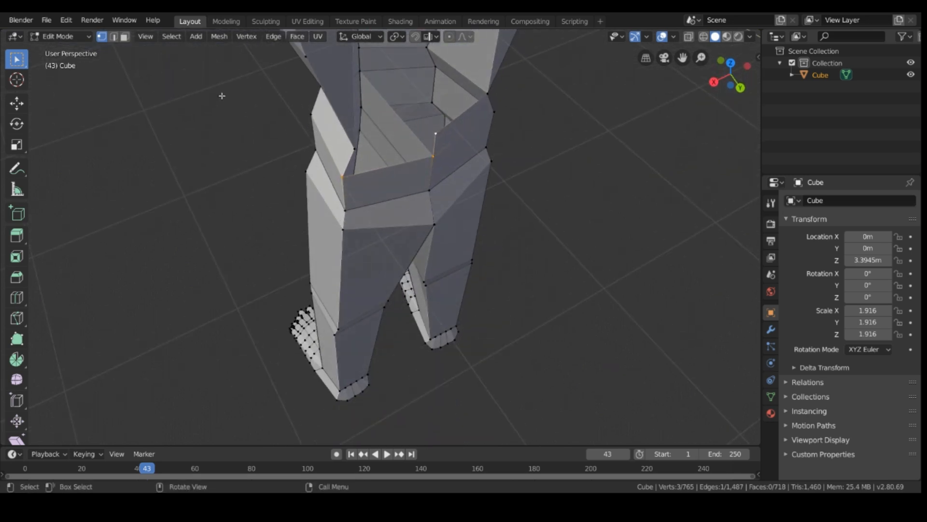
left_click(125, 36)
left_click(408, 143)
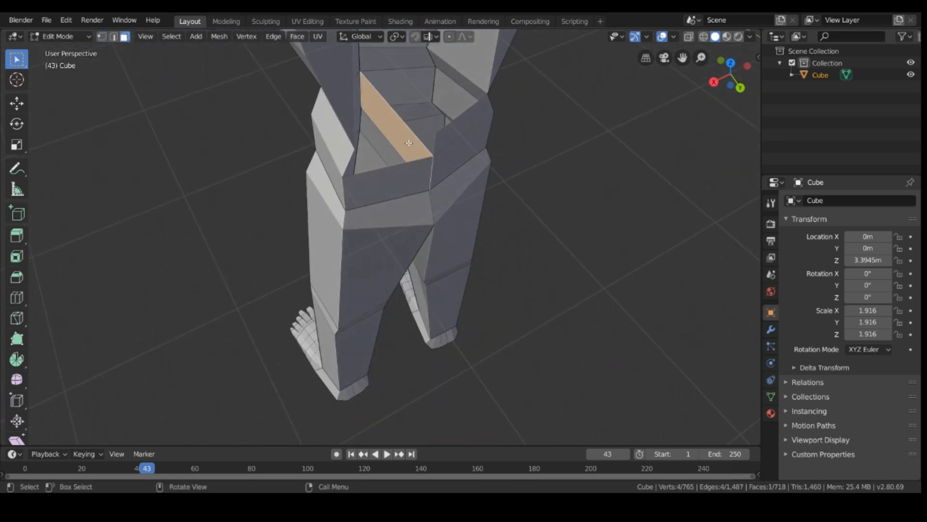
key("x")
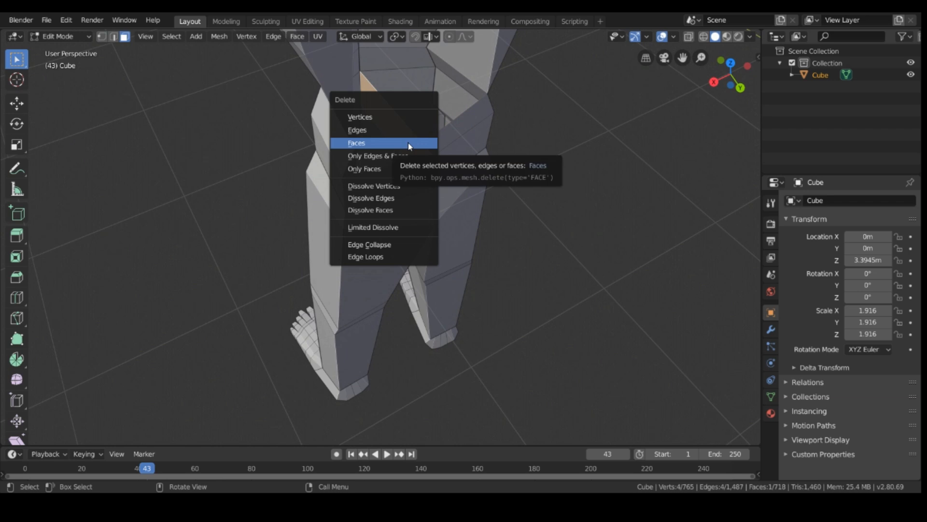
left_click(408, 143)
left_click(389, 152)
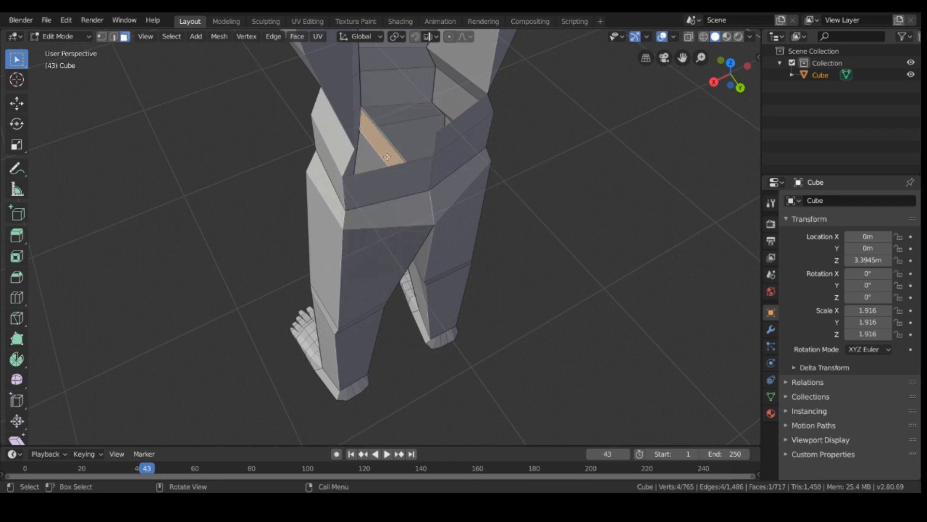
key("x")
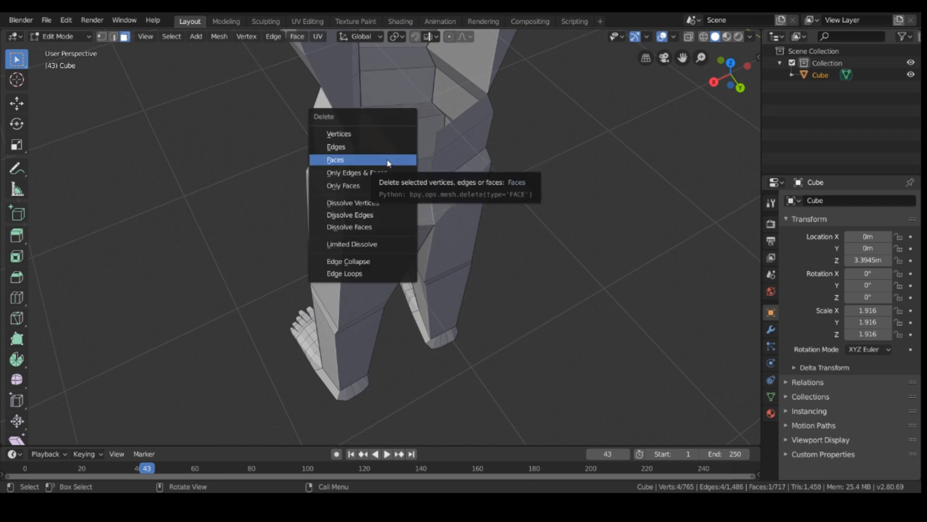
left_click(387, 160)
Delete the remaining interior face beside the left wall of the open waist.
middle_click_drag(462, 241, 475, 234)
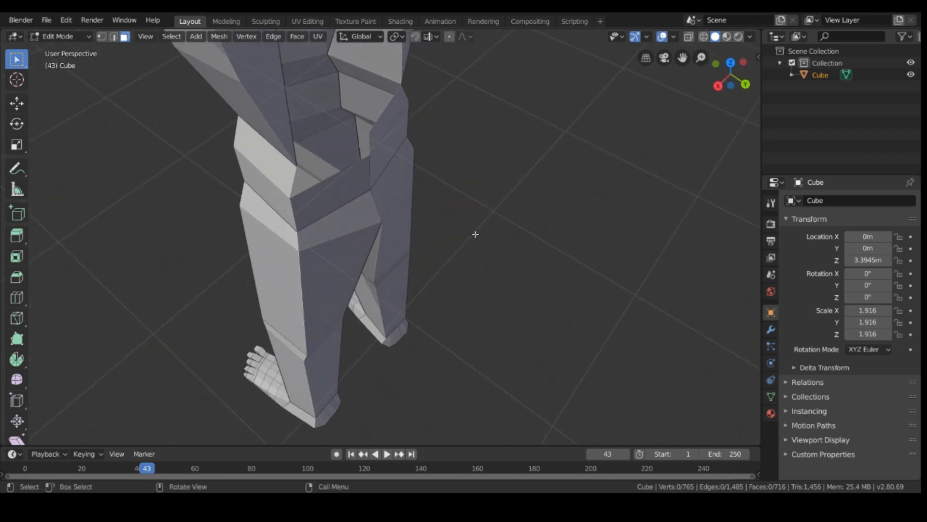
left_click(309, 161)
key("x")
left_click(309, 160)
Switch to vertex selection and fill the waist gap left of the centre line with a four-sided face.
middle_click_drag(463, 228, 414, 190)
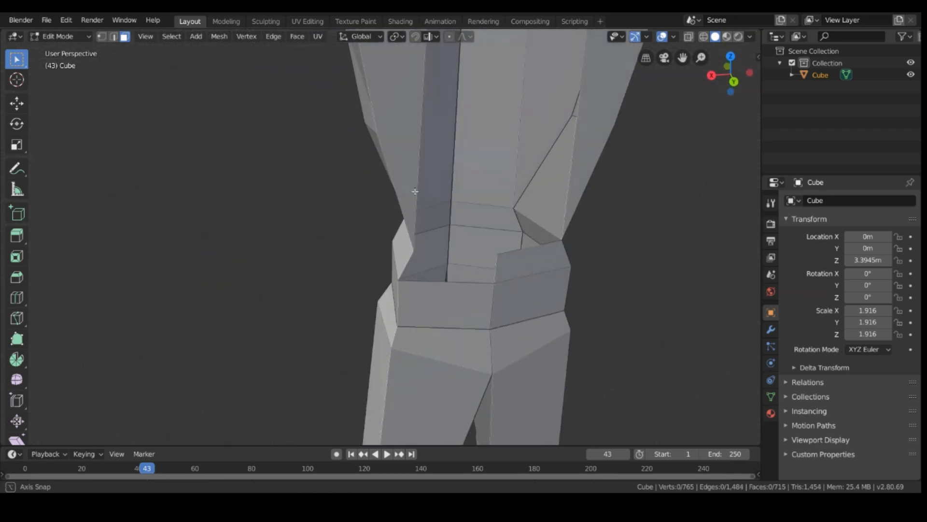
left_click(102, 36)
middle_click_drag(282, 313, 361, 304)
left_click(360, 305)
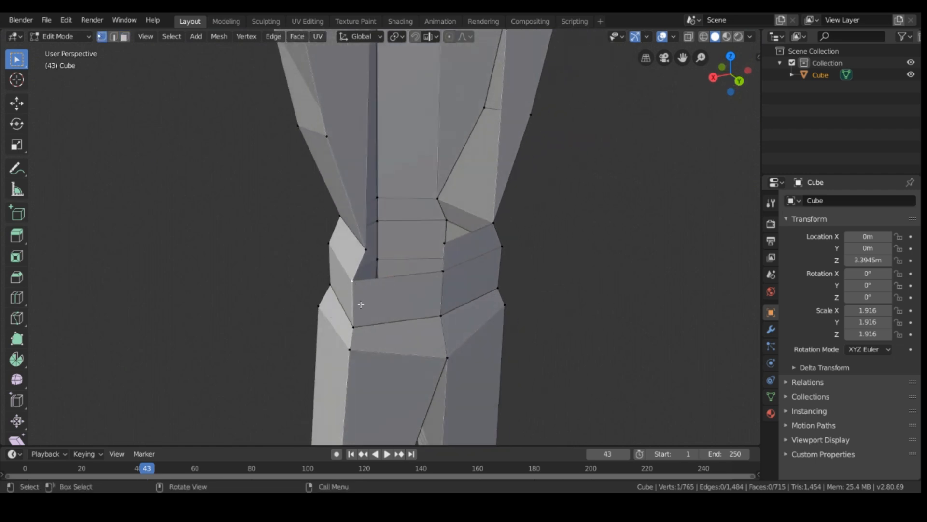
left_click(361, 250, "shift")
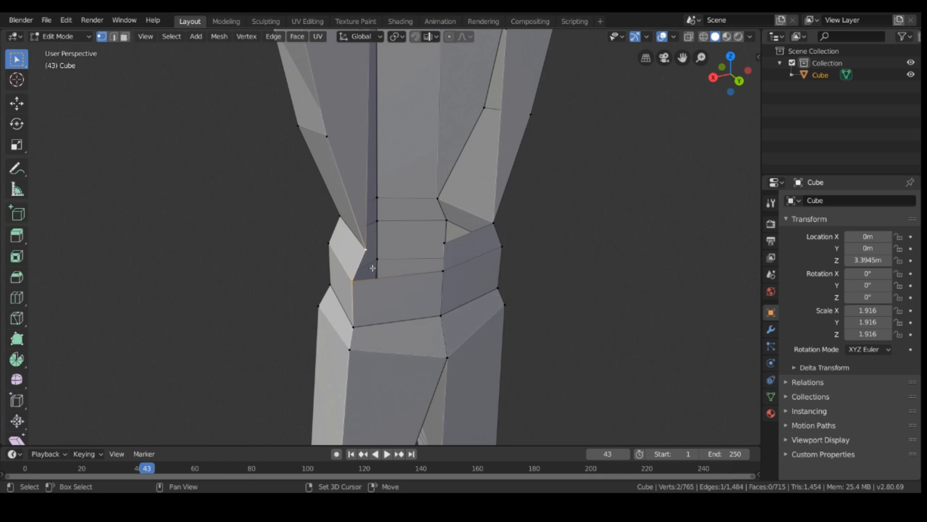
left_click(443, 243, "shift")
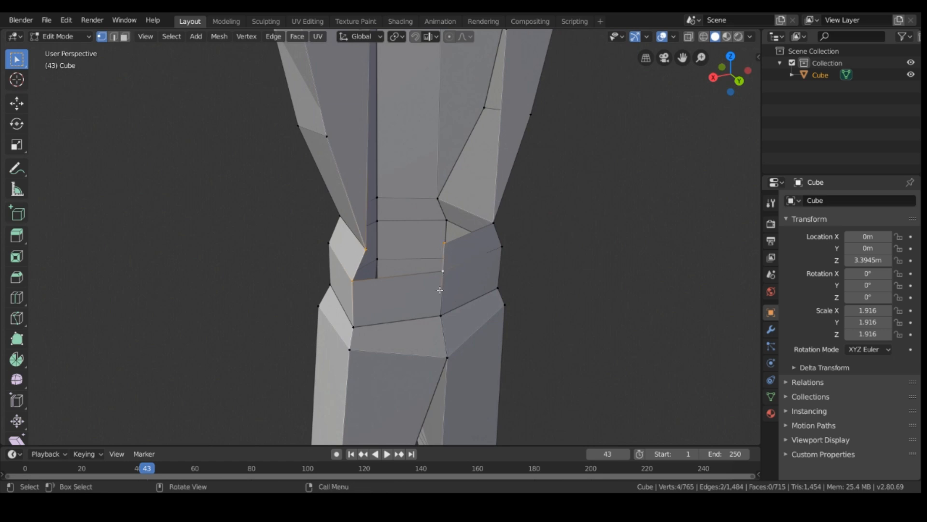
key("f")
left_click(440, 290)
Fill a triangular face between the left chest vertex of the back, the waist's left corner and the waist centre.
scroll(443, 263, "down", 3)
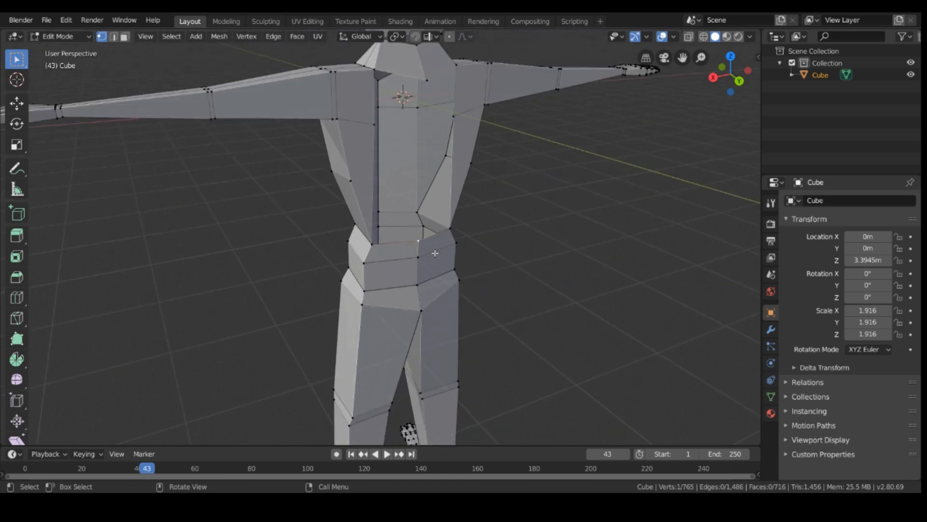
left_click(376, 123)
scroll(486, 200, "up", 2)
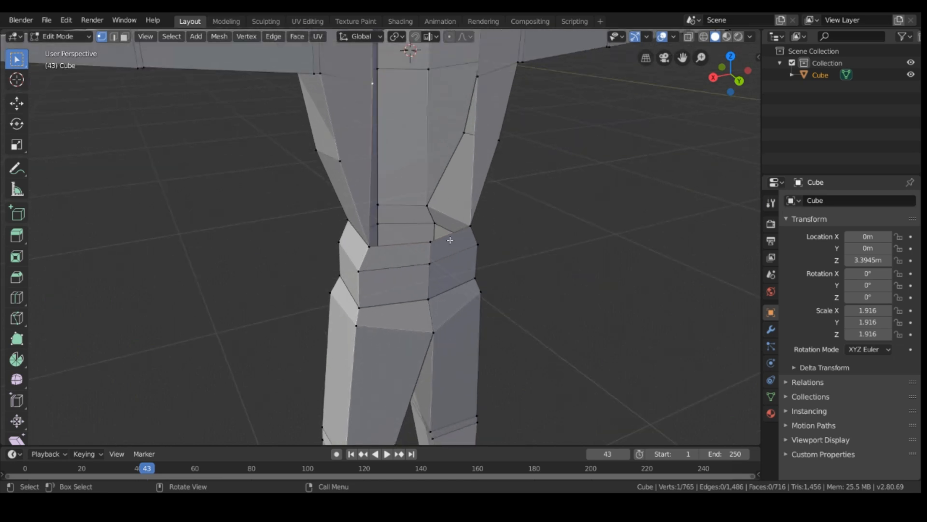
left_click(429, 244, "shift")
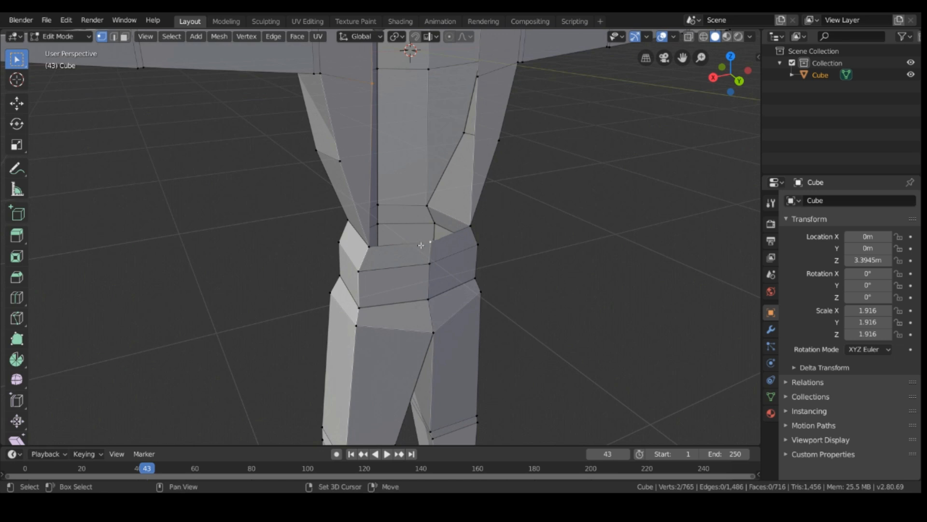
left_click(366, 241, "shift")
key("f")
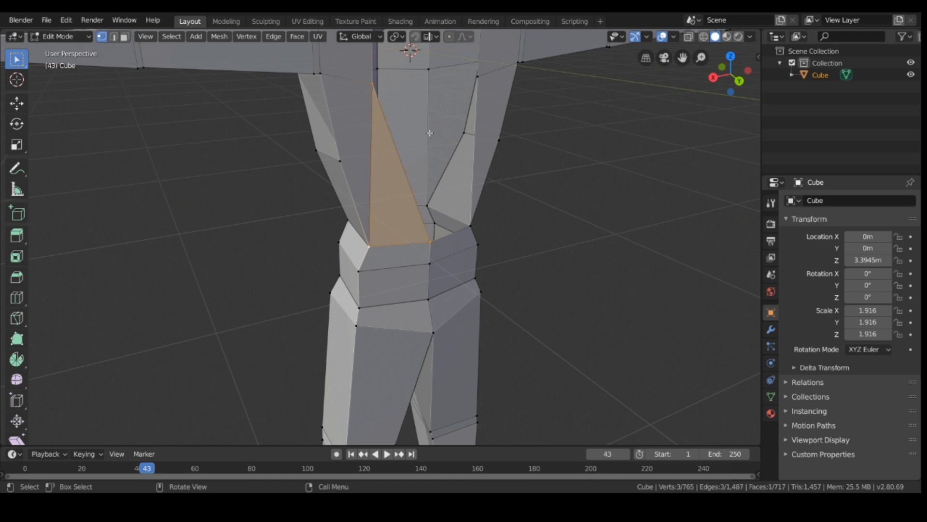
Fill the matching triangular face between the right chest vertex of the back, the waist's right corner and the waist centre.
middle_click_drag(451, 117, 408, 108)
left_click(513, 285, "shift")
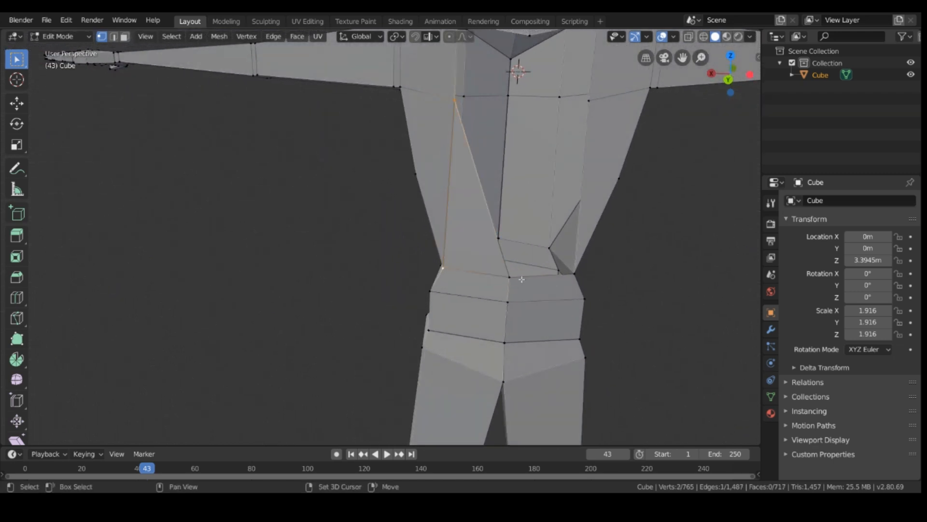
left_click(520, 280)
key("f")
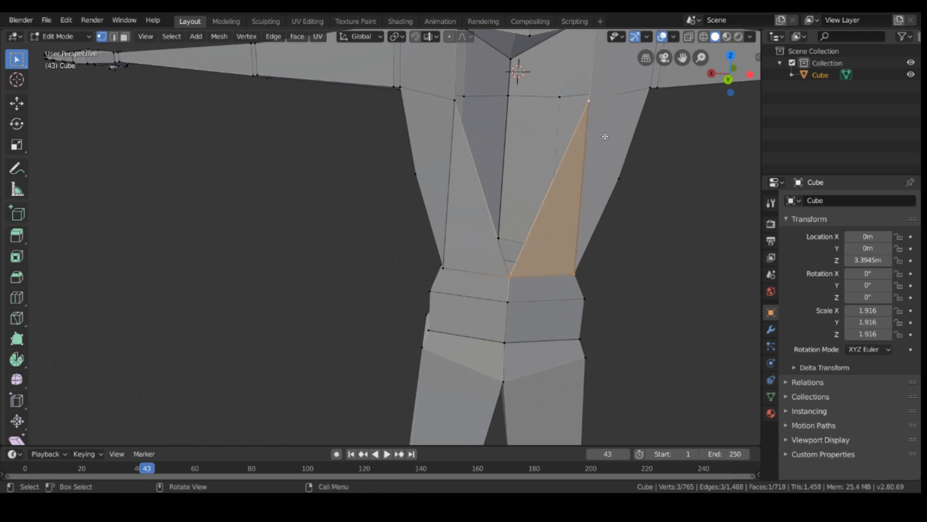
Fill a triangular face on each side of the upper back between the shoulder vertex, chest vertex and neck-base centre.
middle_click_drag(605, 136, 511, 50)
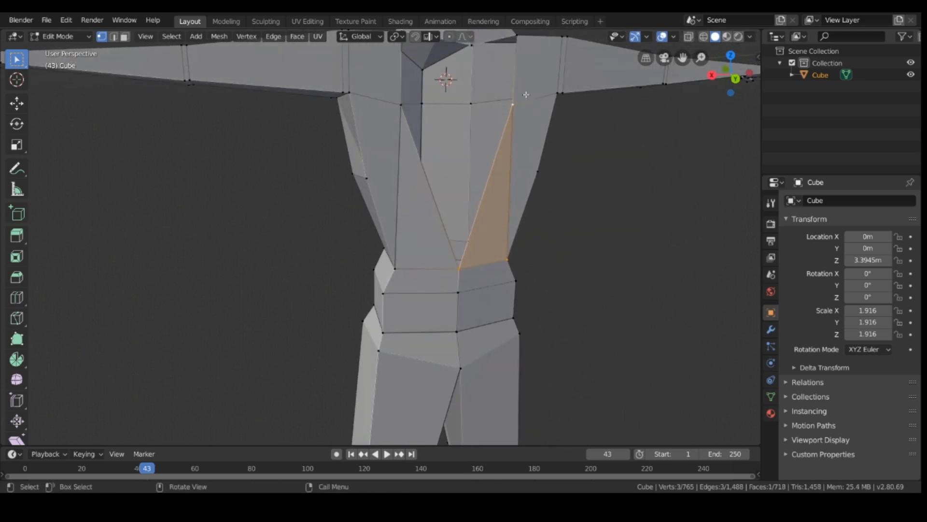
left_click(592, 175)
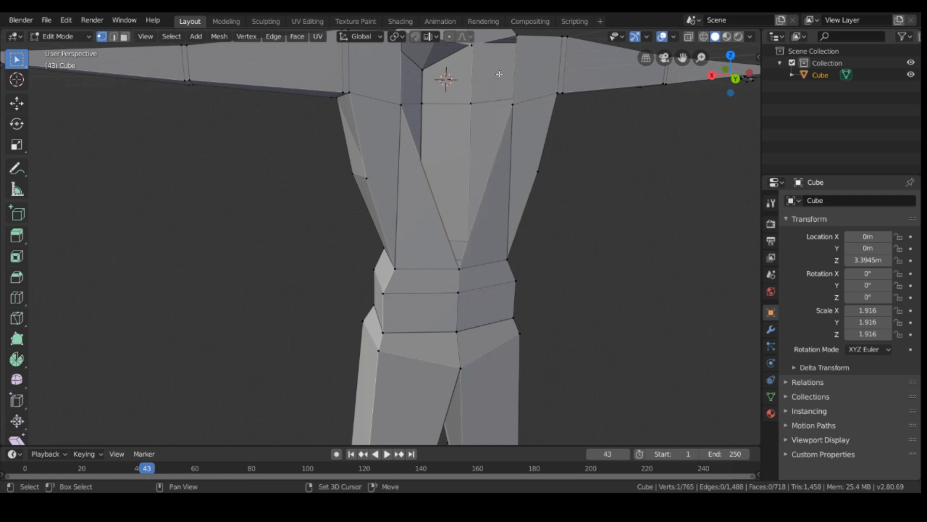
left_click(516, 36, "shift")
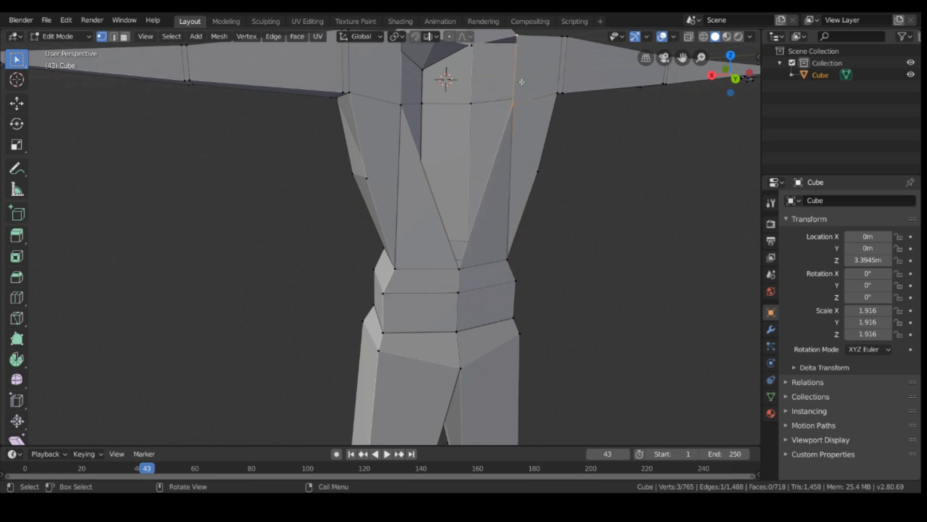
key("f")
scroll(456, 88, "down", 1)
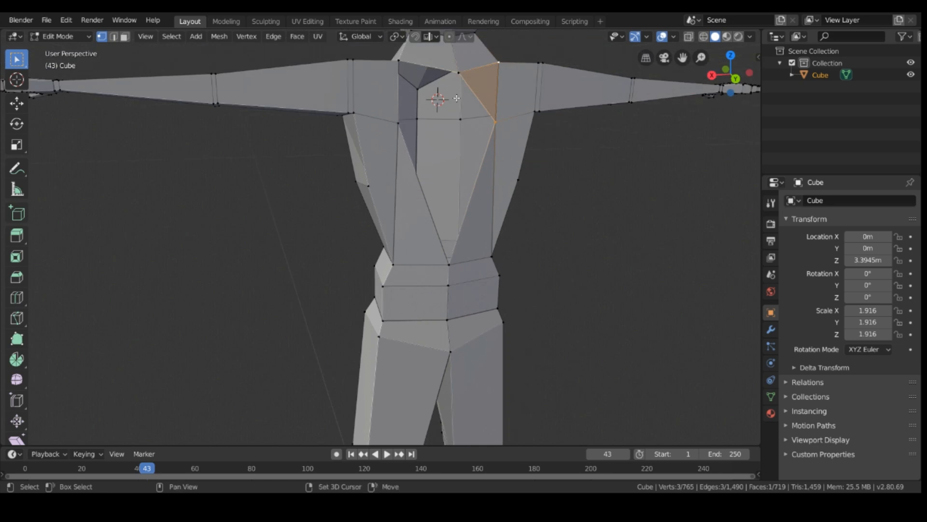
left_click(404, 88)
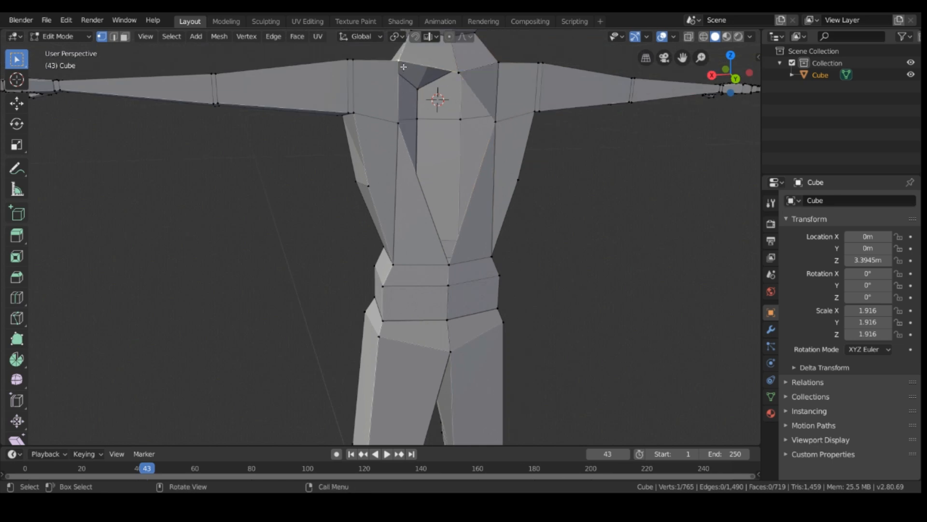
left_click(400, 119, "shift")
key("f")
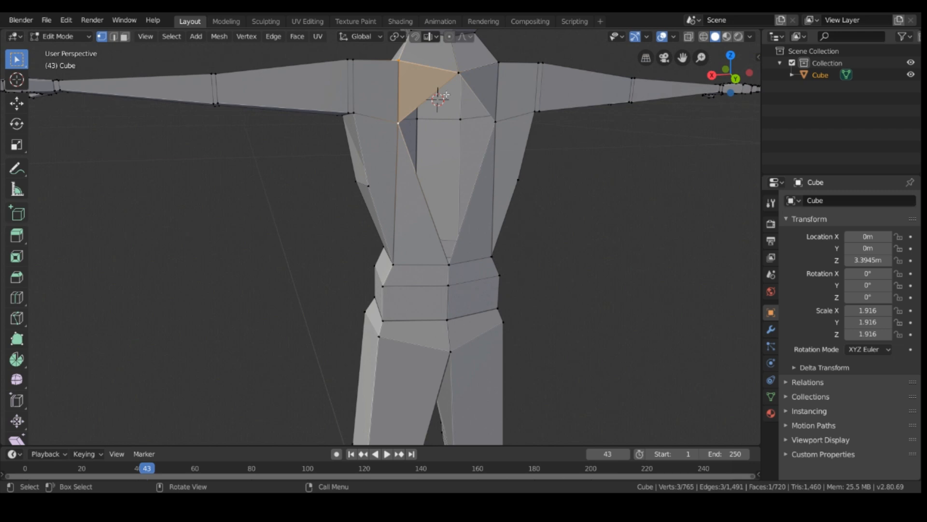
Fill the central upper-back triangle between the neck-base centre and the two chest vertices.
left_click(457, 75)
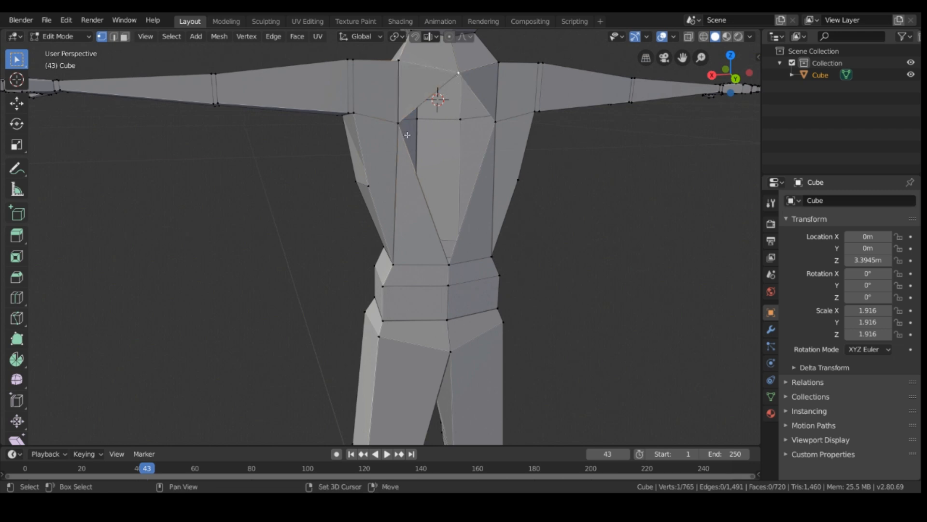
left_click(504, 132, "shift")
key("f")
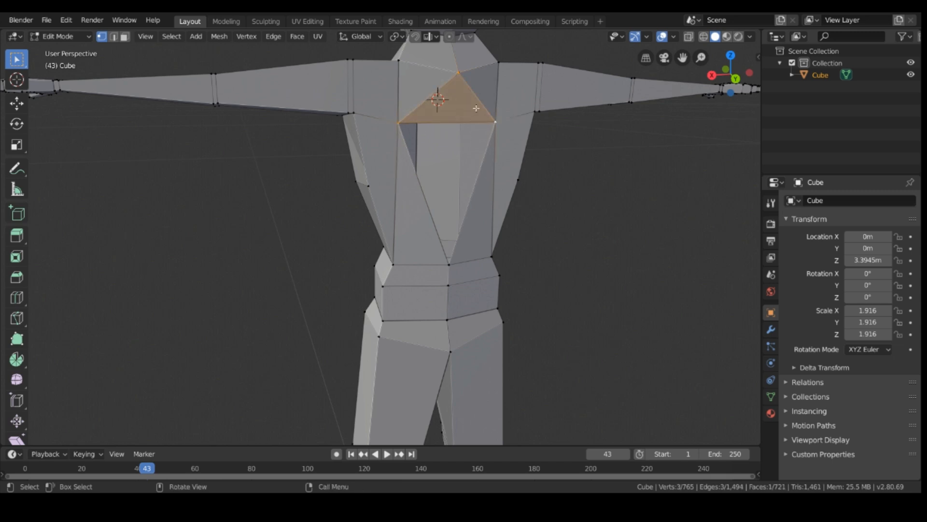
Delete the two overlapping vertices at the neck-base centre of the upper back together with their attached faces.
scroll(580, 166, "up", 2)
middle_click_drag(568, 166, 536, 184)
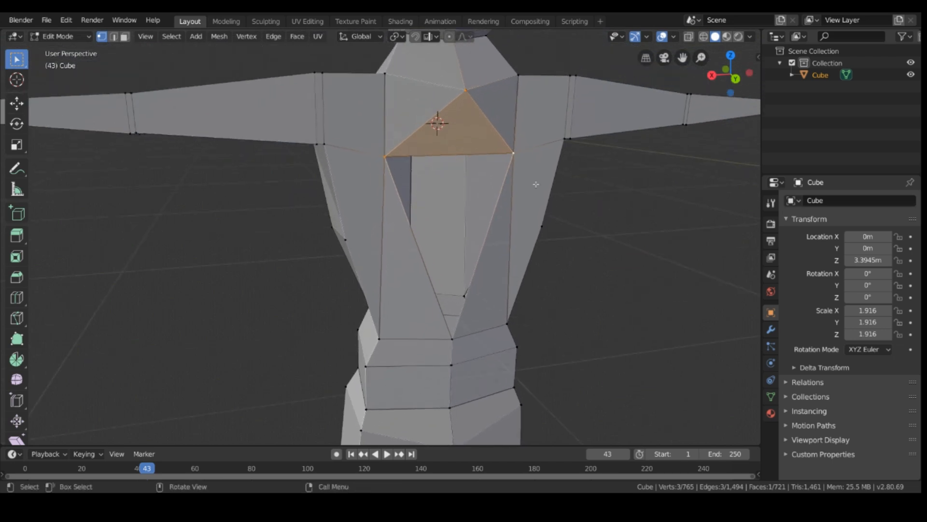
middle_click_drag(454, 103, 475, 119)
left_click(405, 104)
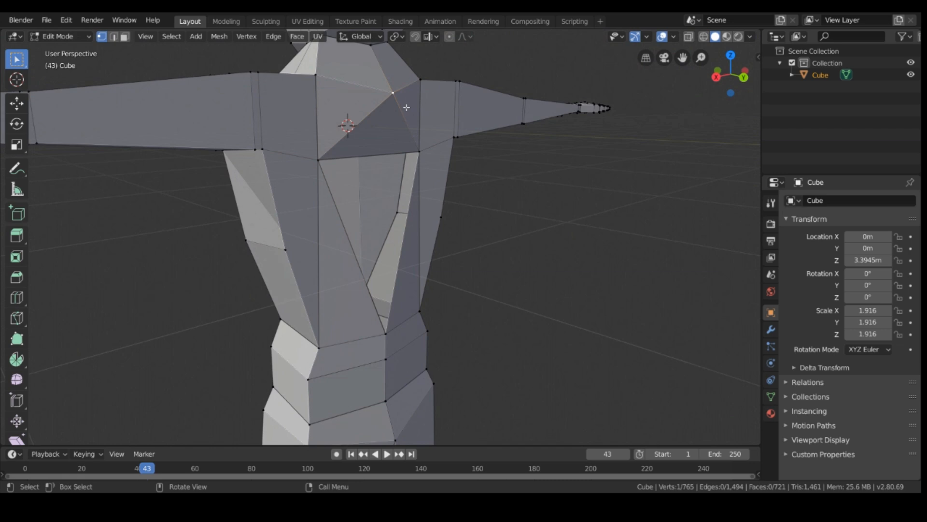
key("x")
left_click(432, 145)
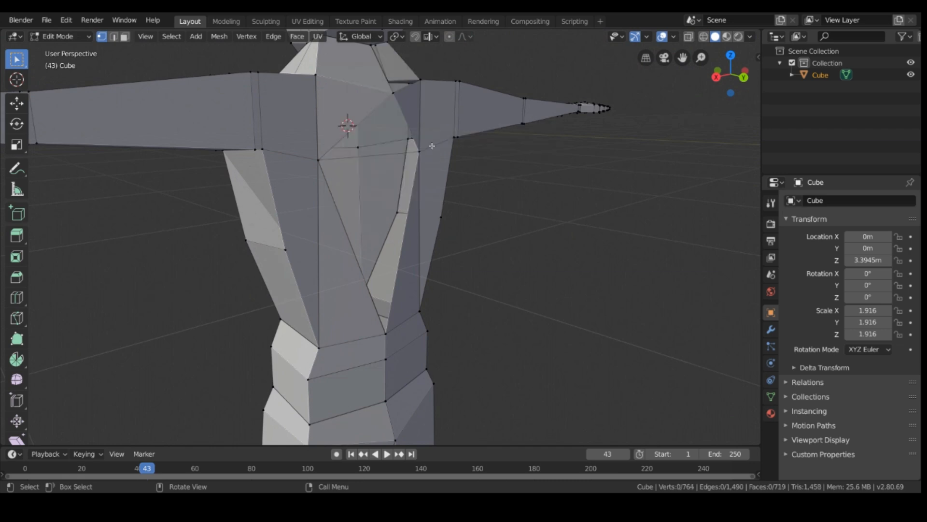
middle_click_drag(432, 146, 334, 133)
left_click(558, 104)
key("x")
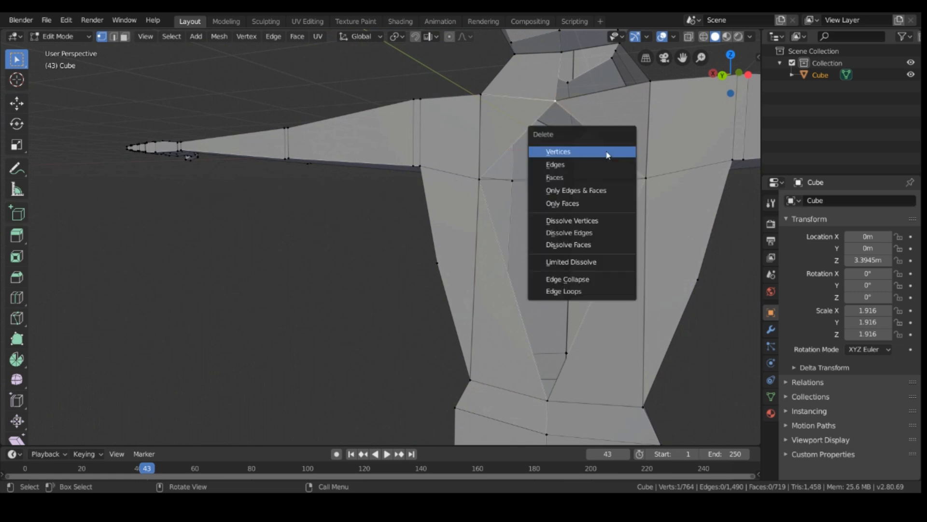
left_click(606, 152)
Remove the interior vertex in the middle of the chest, visible through the open upper back.
middle_click_drag(606, 152, 554, 133)
left_click(409, 211)
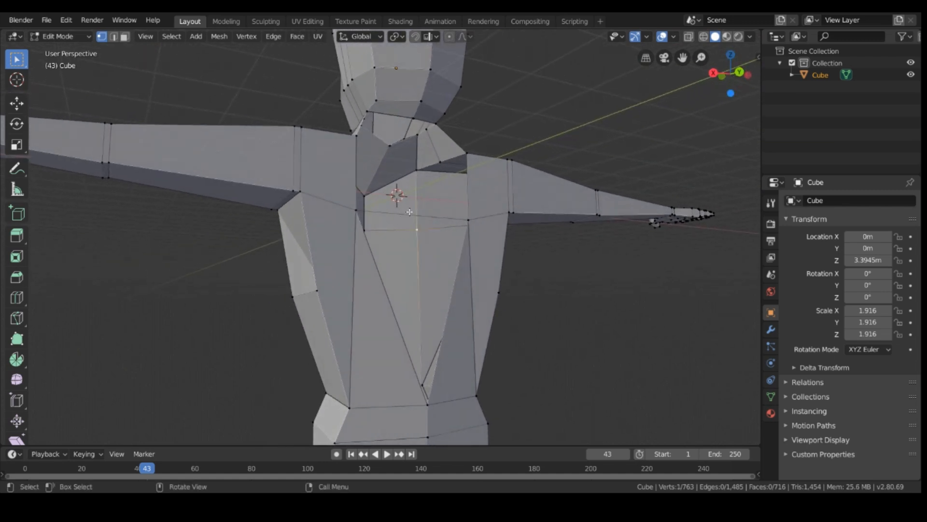
mouse_move(419, 240)
middle_mouse_down()
mouse_move(409, 249)
mouse_move(430, 252)
middle_mouse_up()
key("ctrl+x")
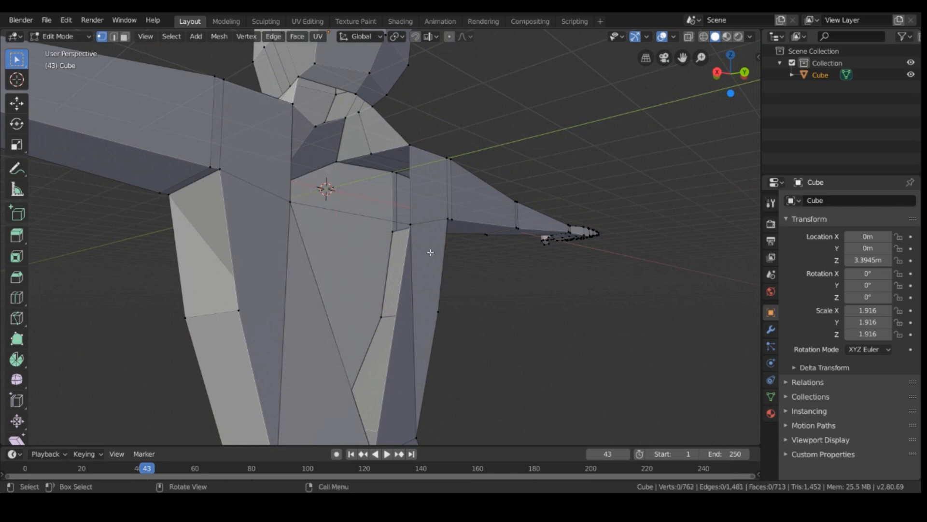
Fill the large triangular gap in the back between the two chest vertices and the waist centre.
left_click(392, 231)
left_click(113, 36)
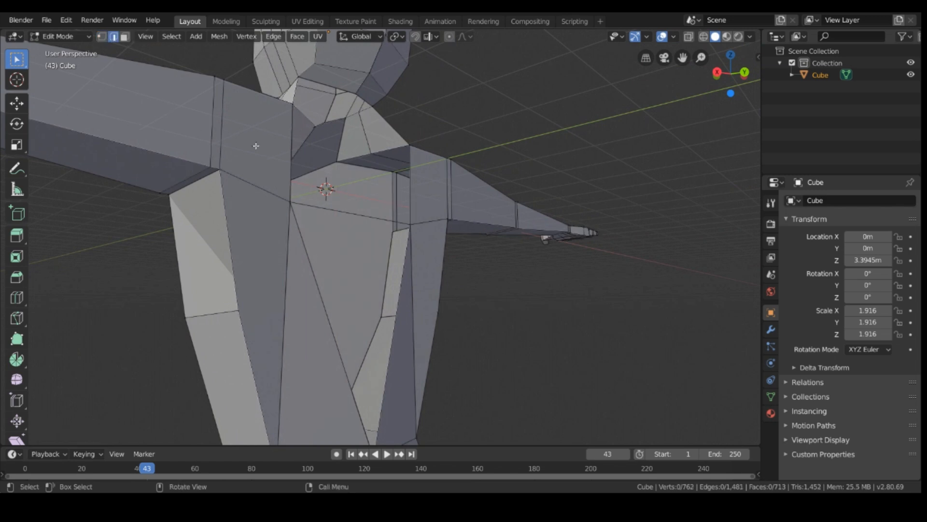
left_click(326, 214)
middle_click_drag(478, 272, 408, 310)
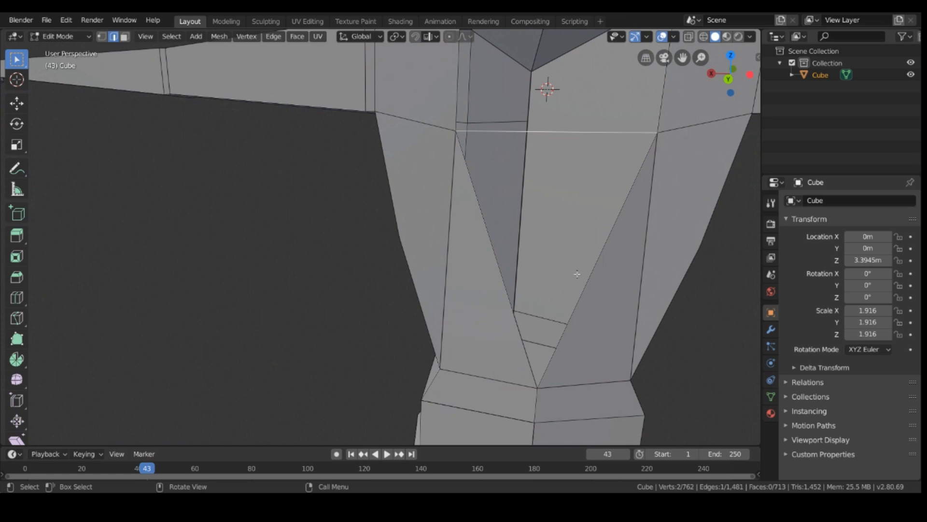
left_click(102, 36)
left_click(463, 133)
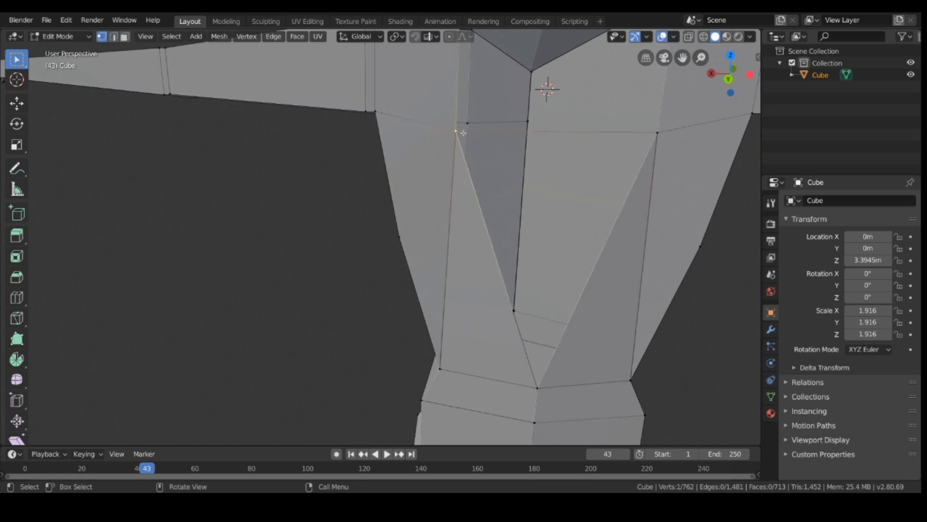
left_click(664, 140)
left_click(456, 133, "shift")
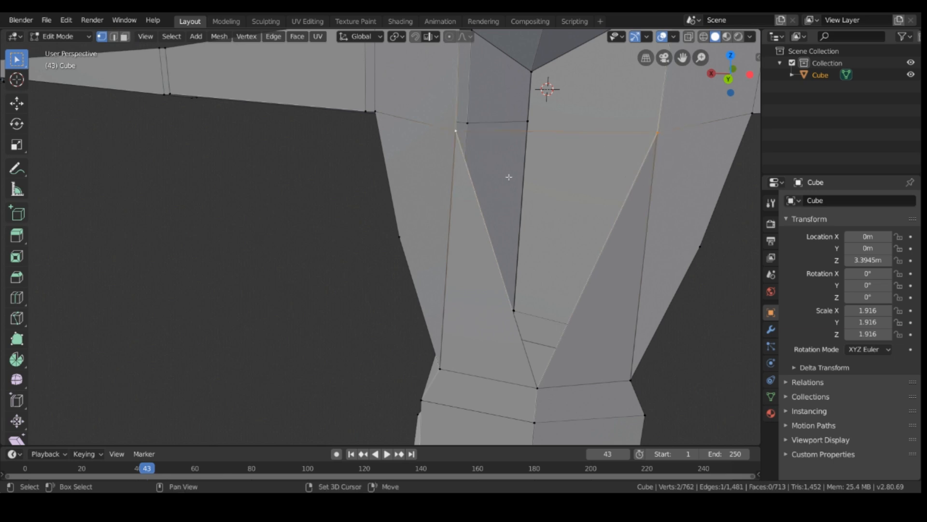
left_click(539, 388, "shift")
key("f")
left_click(620, 337)
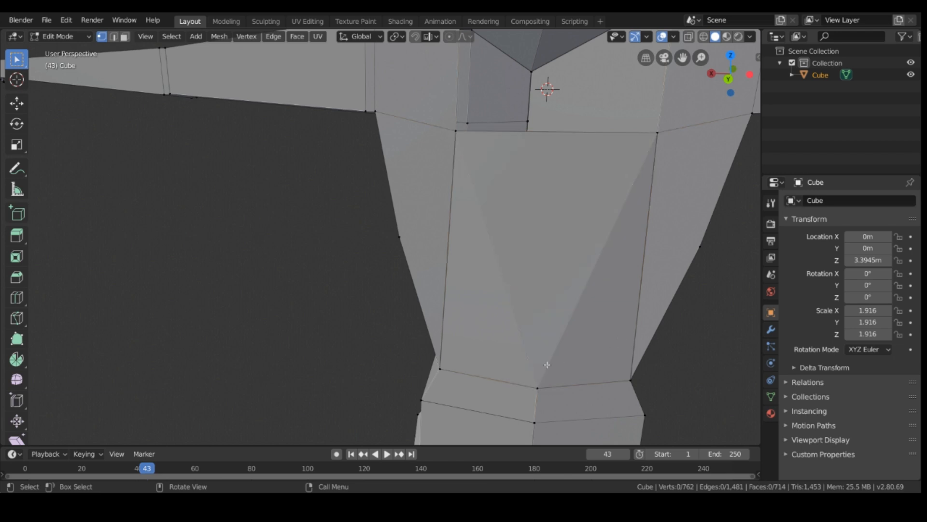
middle_click_drag(549, 364, 612, 344)
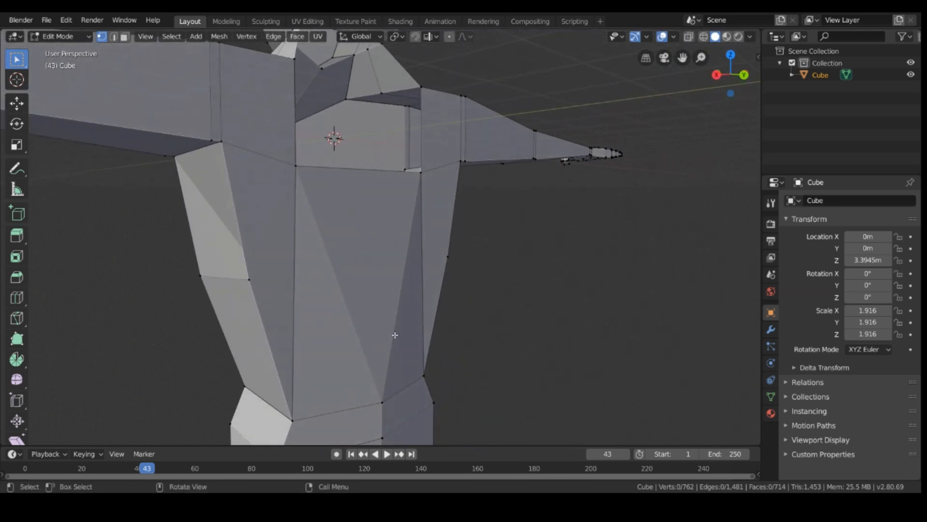
left_click(384, 403)
key("g")
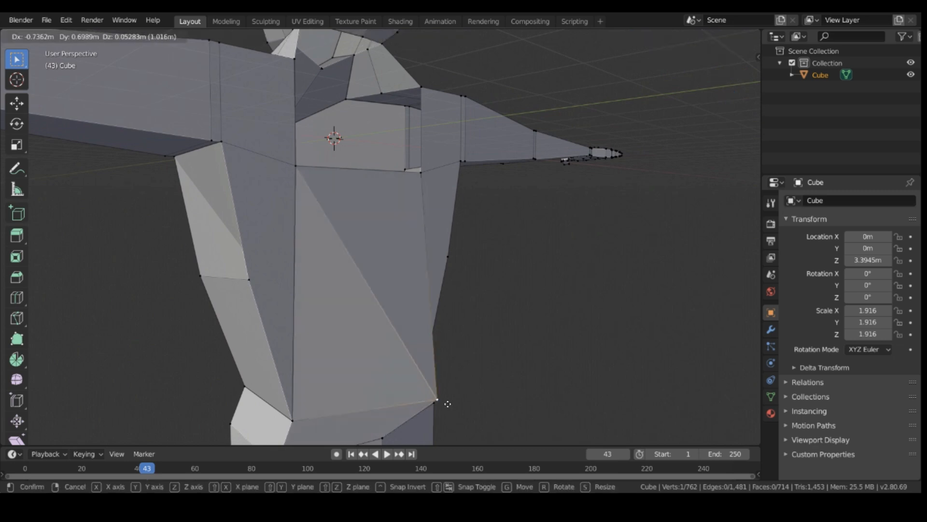
key("Escape")
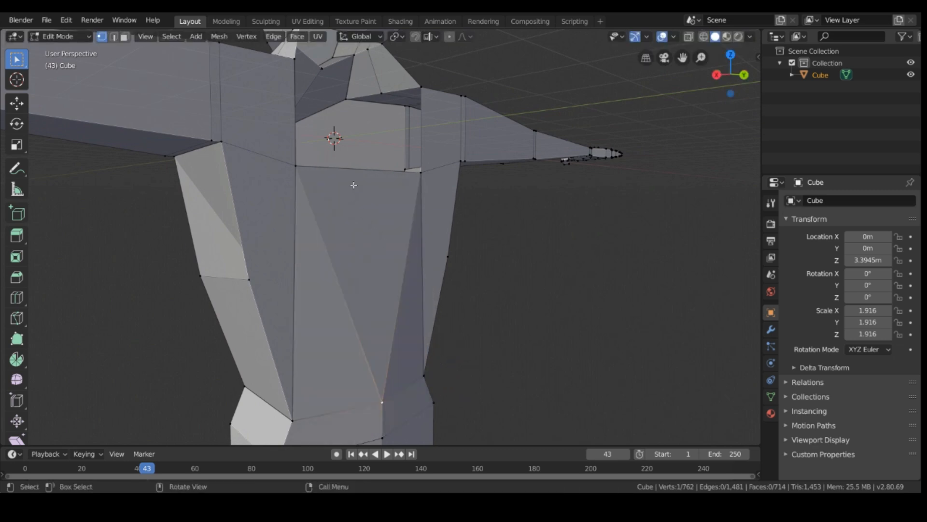
Fill the open upper back with one four-sided face between the two chest vertices and the two shoulder-line vertices above them.
left_click(296, 166, "shift")
left_click(421, 172, "shift")
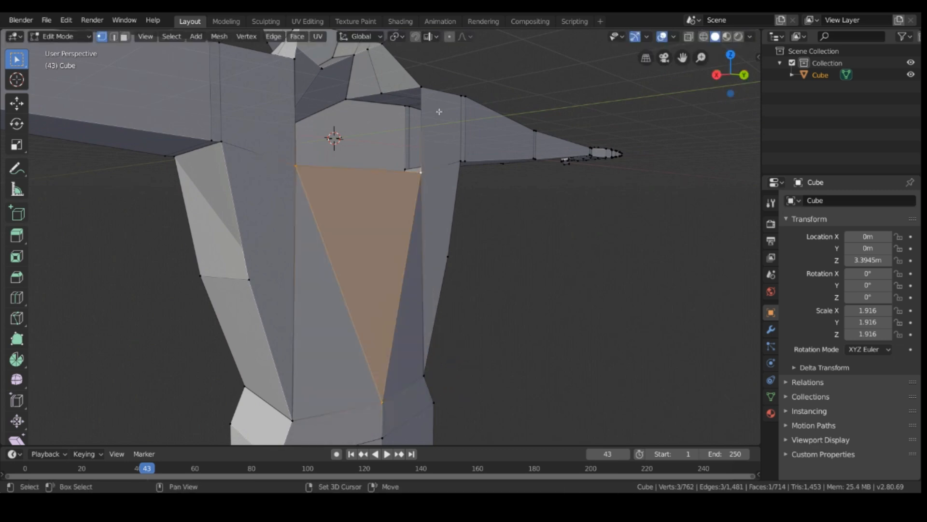
left_click(304, 61, "shift")
left_click(380, 408, "shift")
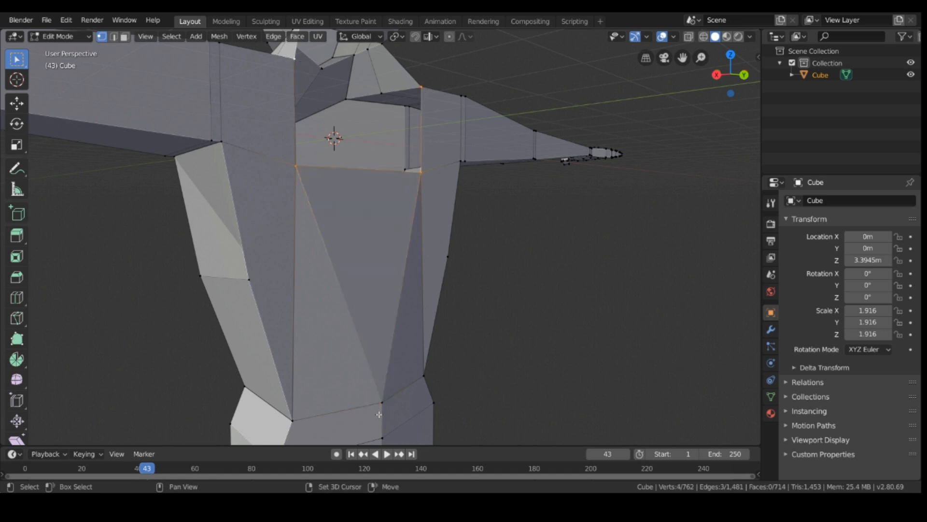
key("f")
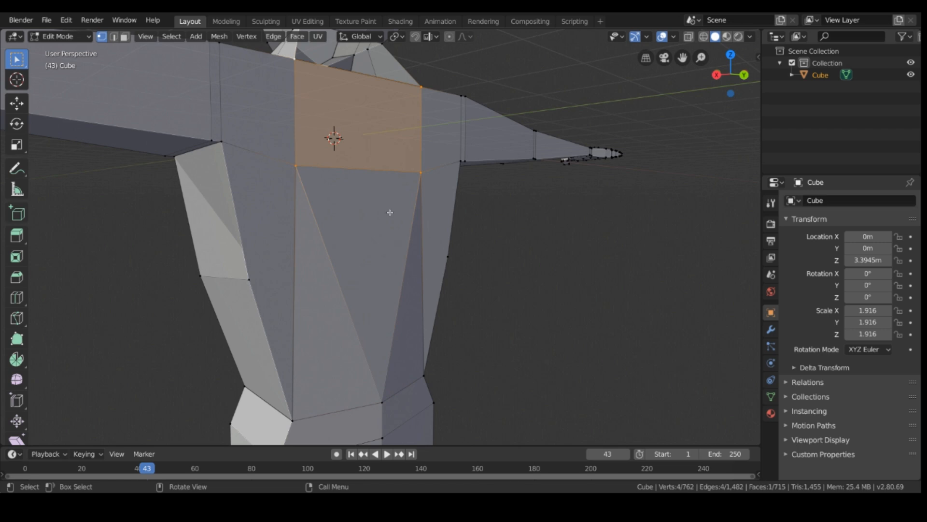
key("alt+a")
Delete the two diagonal edges on the lower back that run from the chest vertices to the waist centre, together with their faces.
middle_click_drag(314, 188, 260, 210)
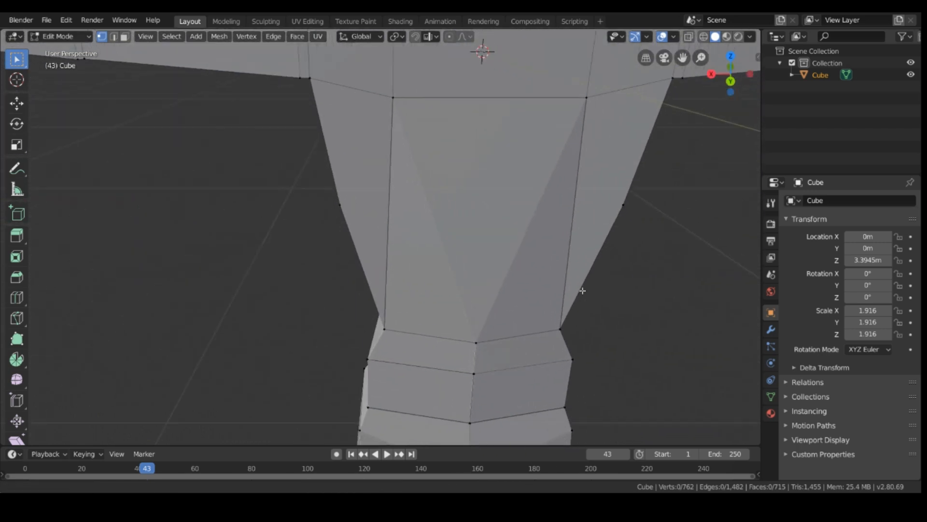
middle_click_drag(582, 291, 543, 261)
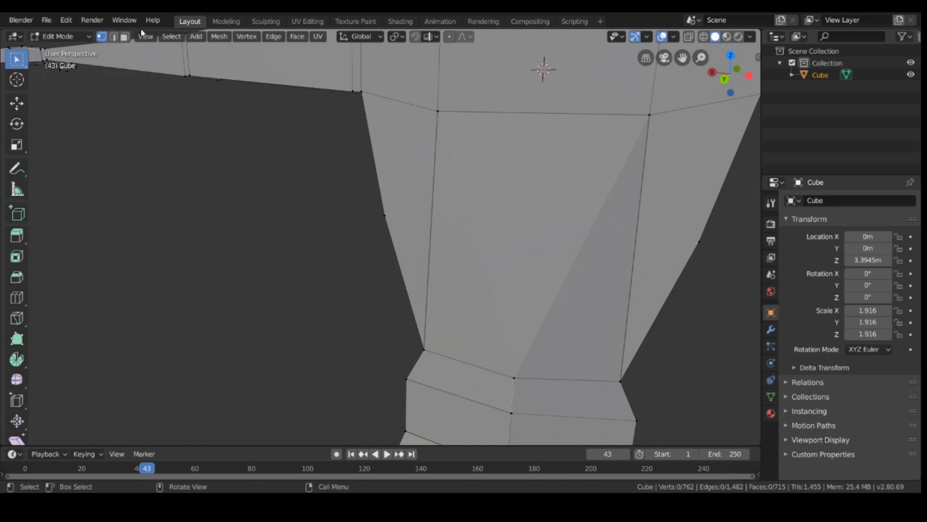
left_click(114, 37)
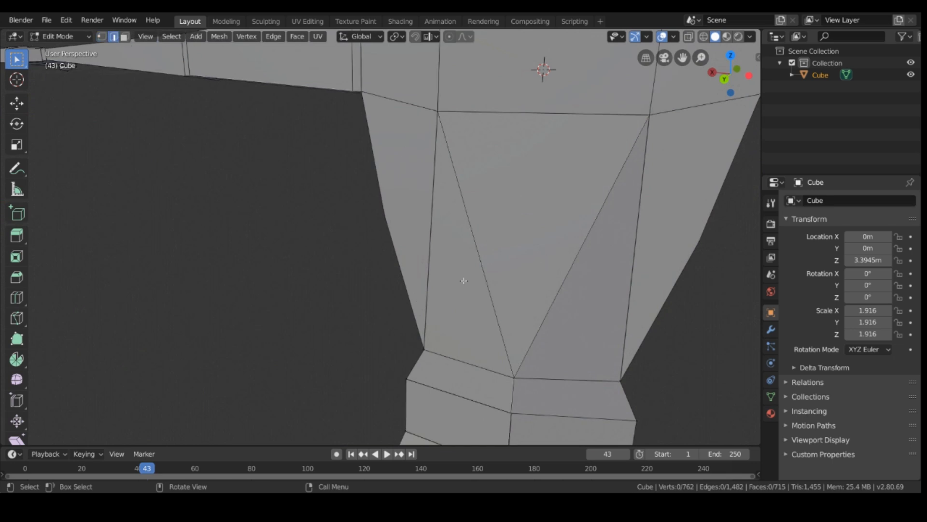
left_click(477, 258)
left_click(561, 285, "shift")
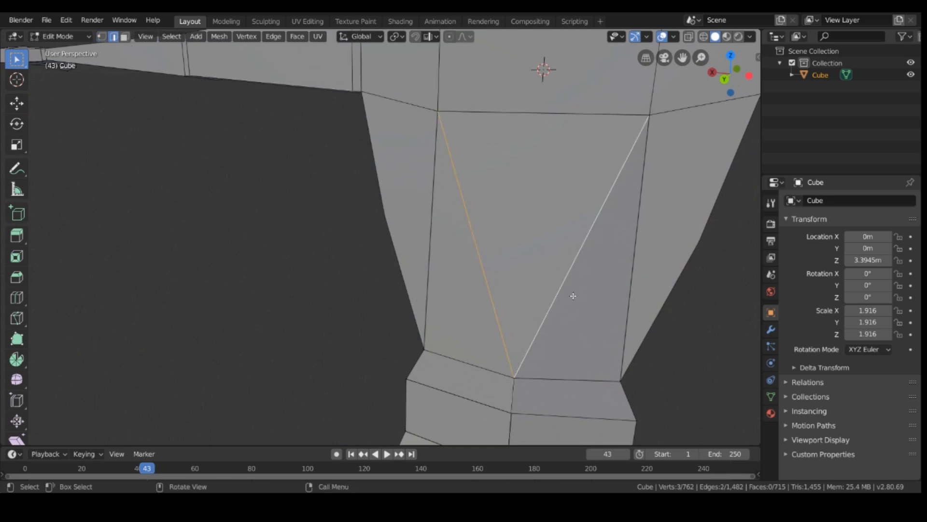
key("x")
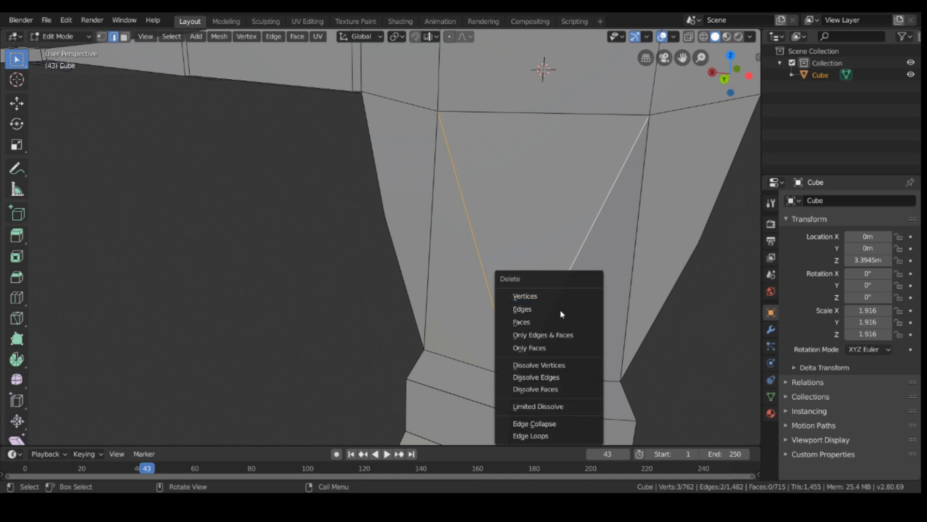
left_click(560, 309)
middle_click_drag(505, 311, 571, 307)
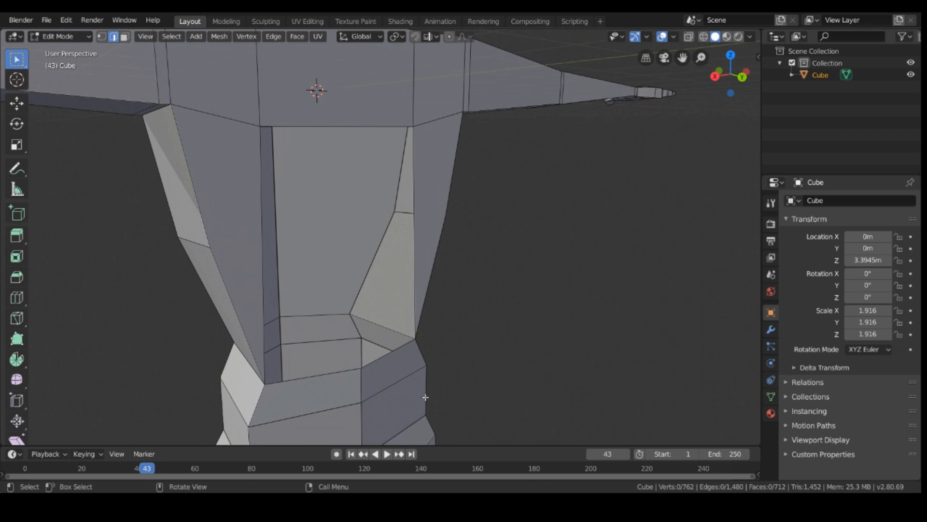
left_click(102, 37)
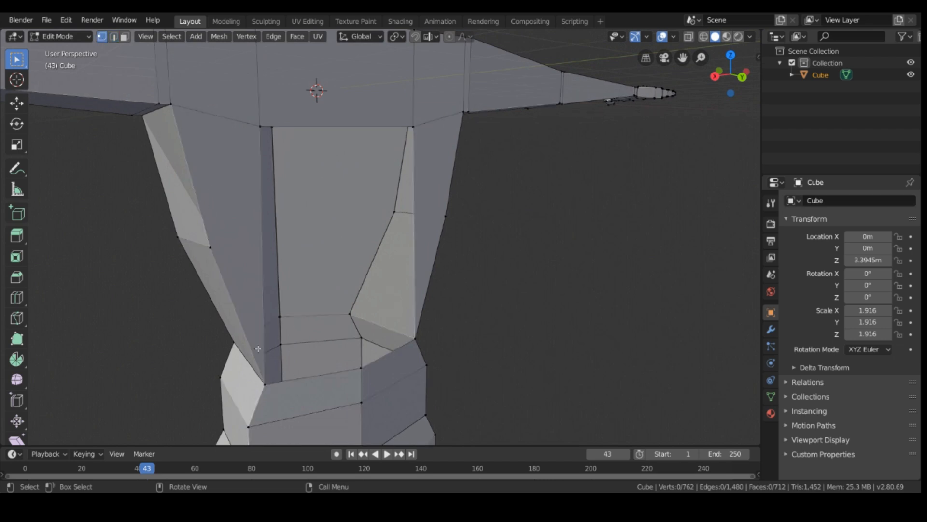
left_click(272, 386)
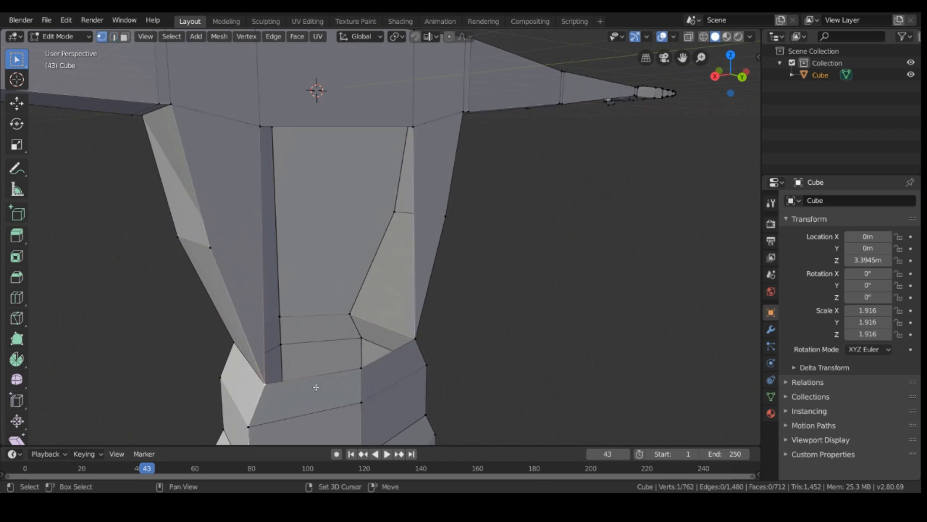
left_click(362, 369, "shift")
left_click(261, 127, "shift")
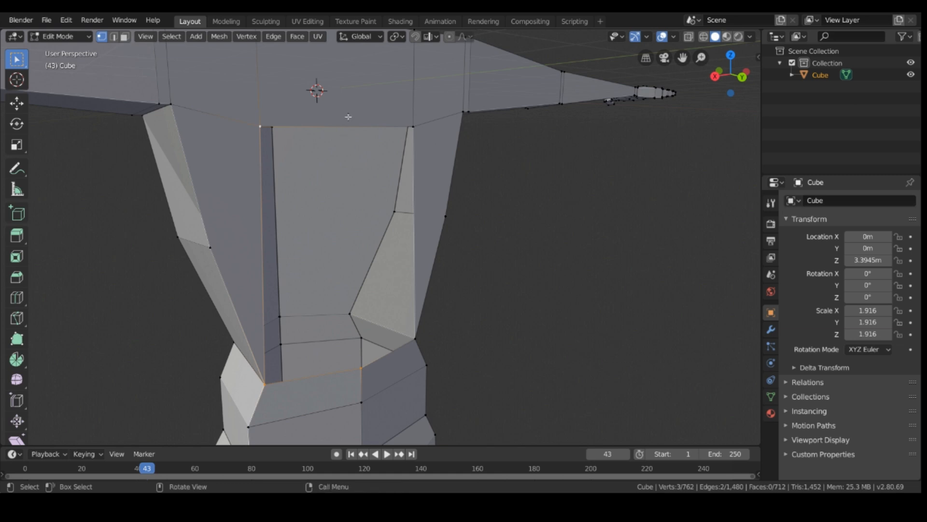
scroll(348, 116, "up", 1)
scroll(345, 135, "down", 3)
middle_click_drag(345, 135, 311, 131)
key("alt+a")
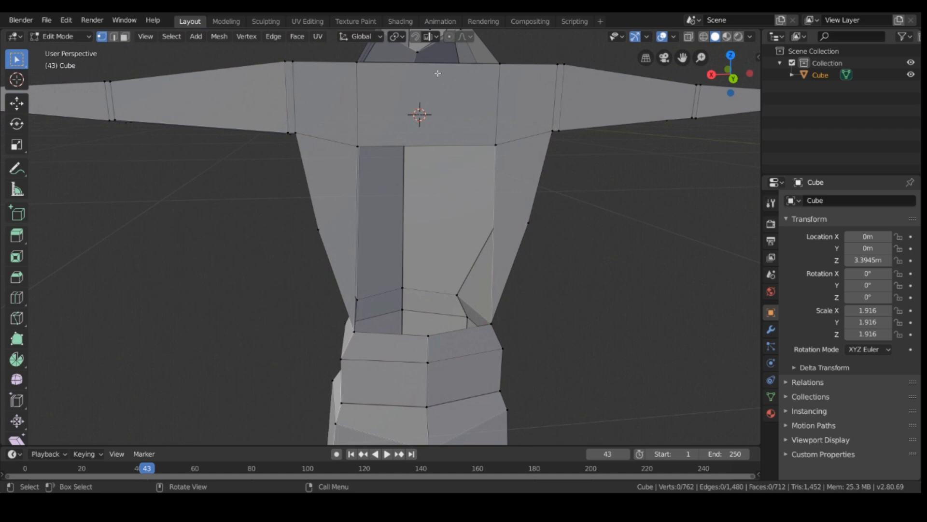
Add a single vertical loop cut through the middle of the central upper-back face.
left_click(118, 37)
left_click(360, 121)
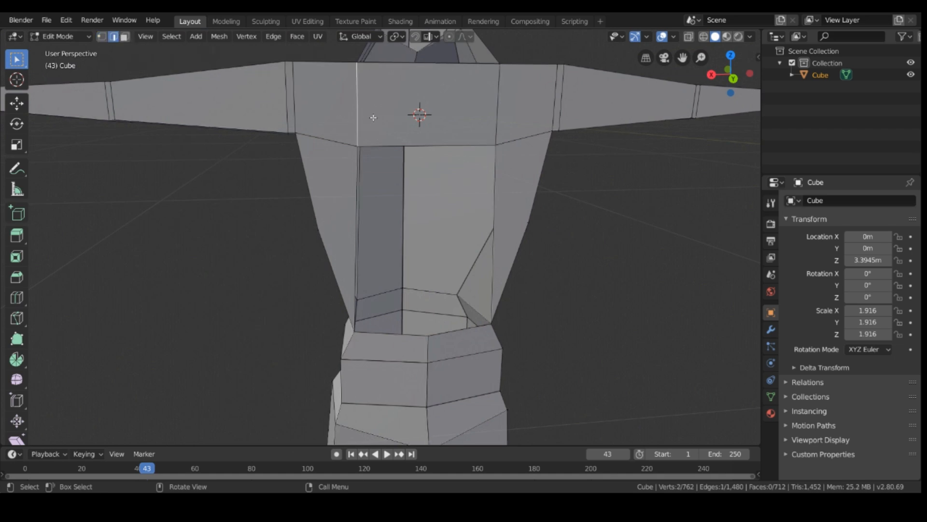
key("ctrl+r")
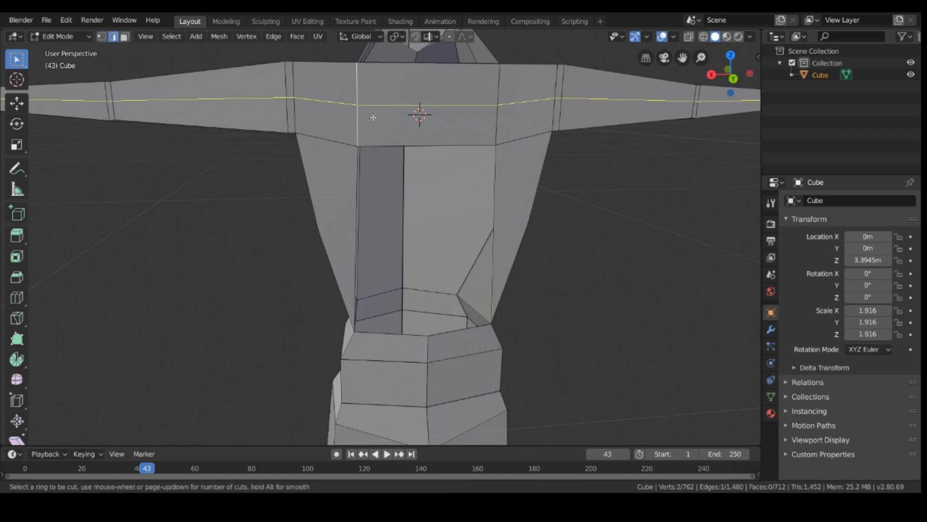
left_click(420, 103)
left_click(425, 105)
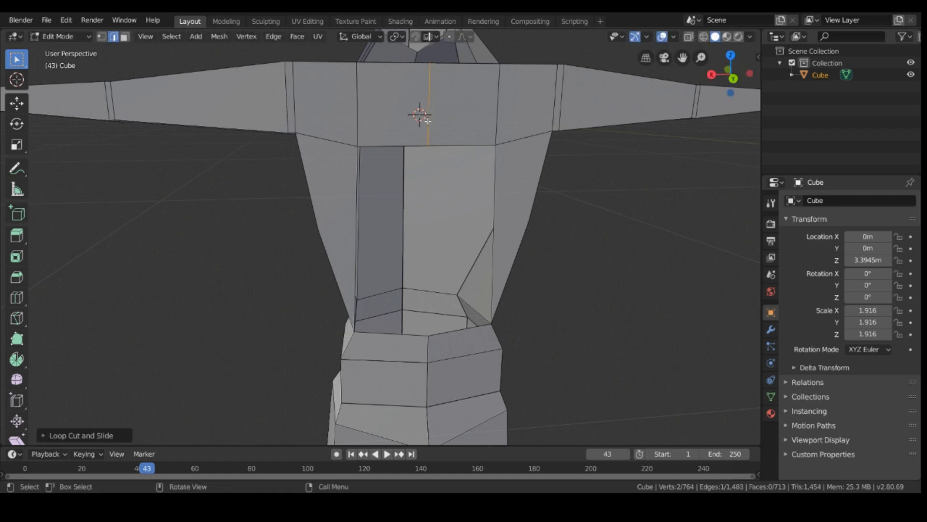
left_click(535, 275)
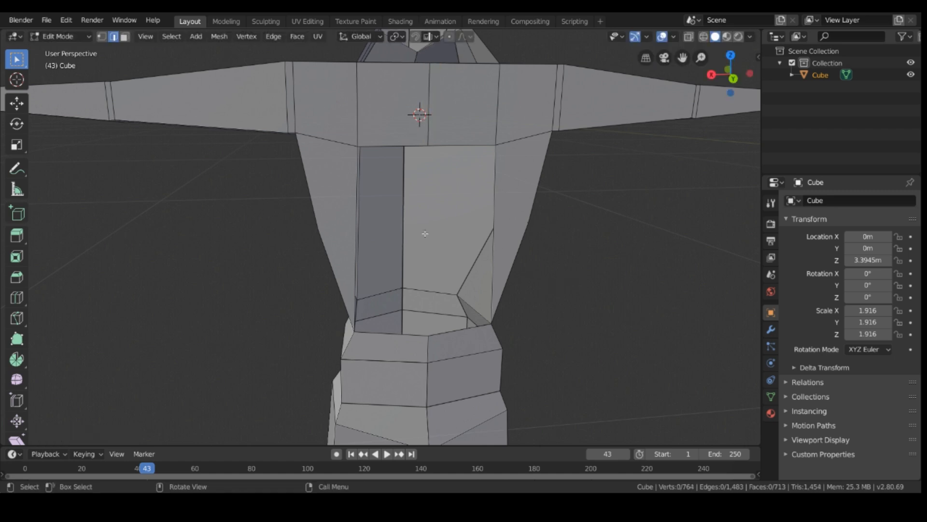
Fill the left half of the open back with a four-sided face between the chest line and the waist, up to the centre vertices.
middle_click_drag(425, 233, 343, 261)
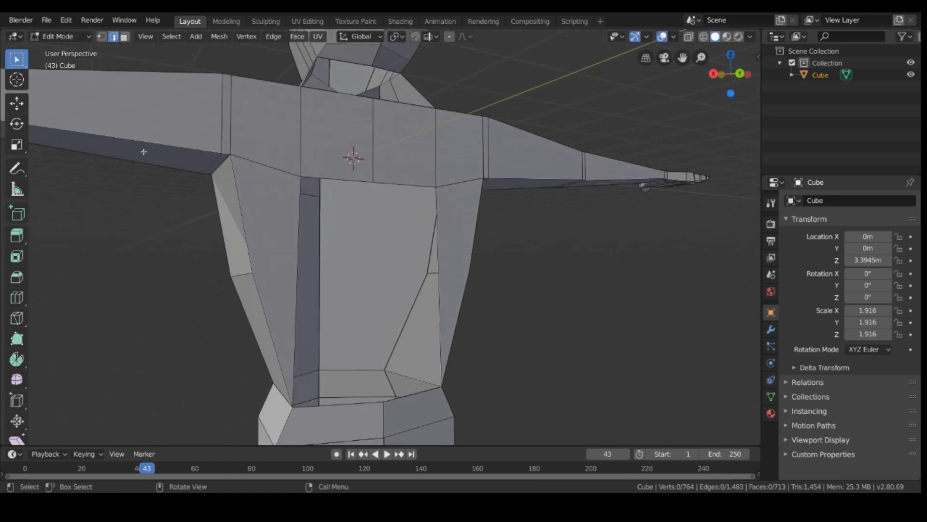
left_click(101, 37)
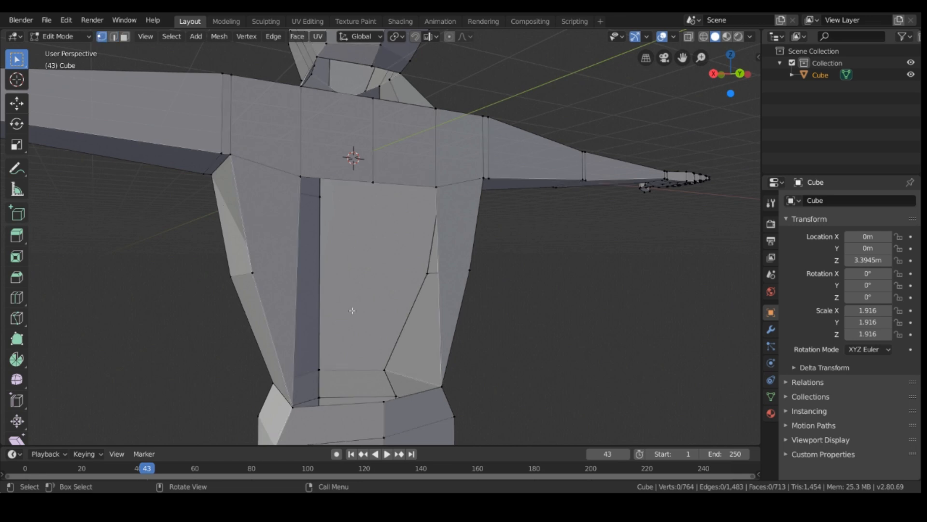
left_click(296, 409, "shift")
left_click(382, 402, "shift")
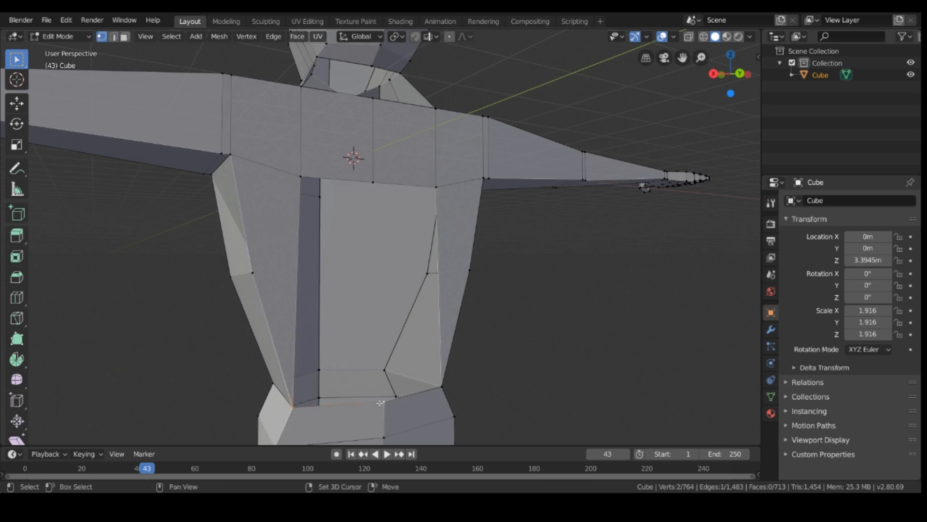
left_click(373, 183, "shift")
left_click(300, 177, "shift")
key("f")
Fill the right half of the open back with a four-sided face between the centre vertices and the right chest and waist vertices.
left_click(369, 200)
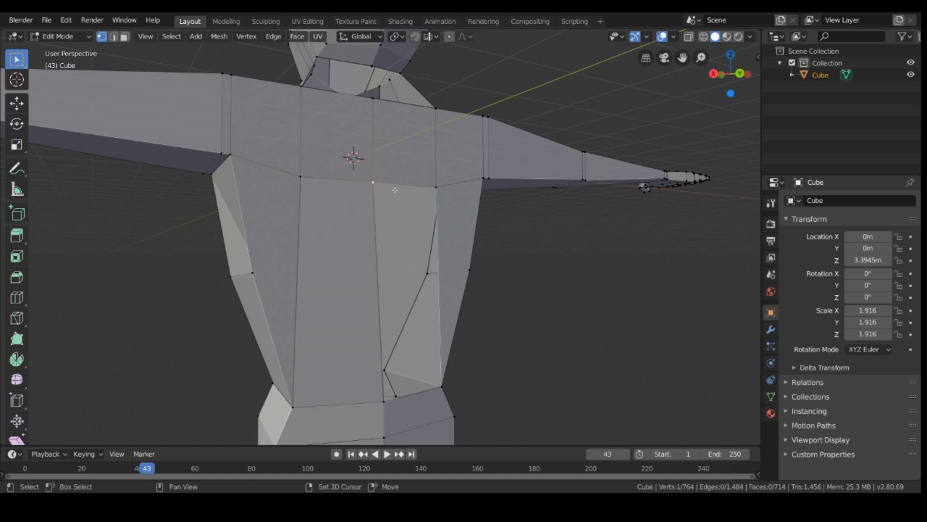
left_click(436, 187, "shift")
left_click(442, 386, "shift")
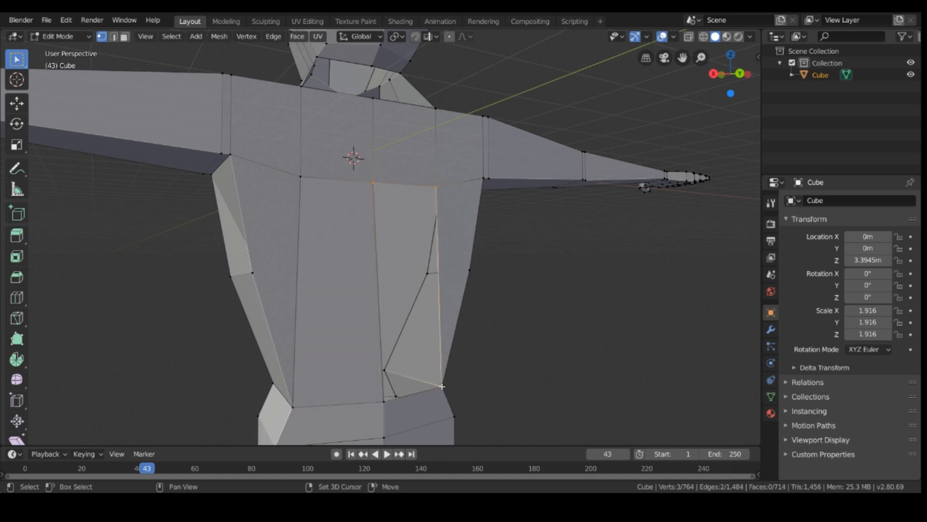
left_click(384, 394, "shift")
key("f")
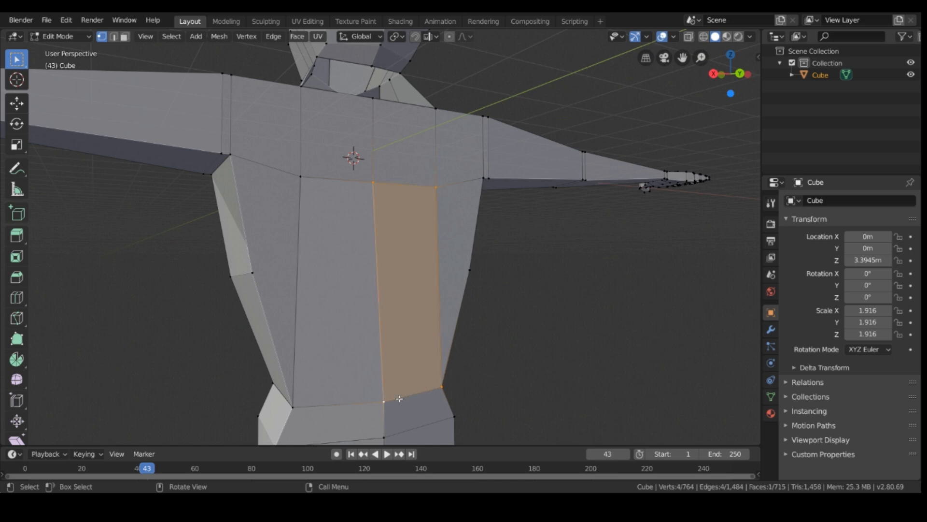
key("alt+a")
Fill the left half of the back of the neck with a four-sided face between the shoulder line and the base of the head.
middle_click_drag(647, 424, 524, 359)
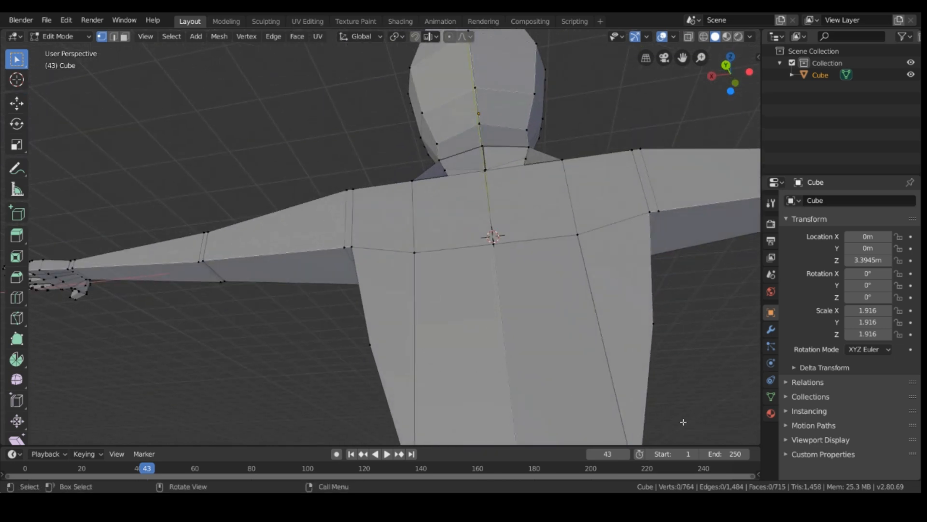
middle_click_drag(683, 422, 619, 295)
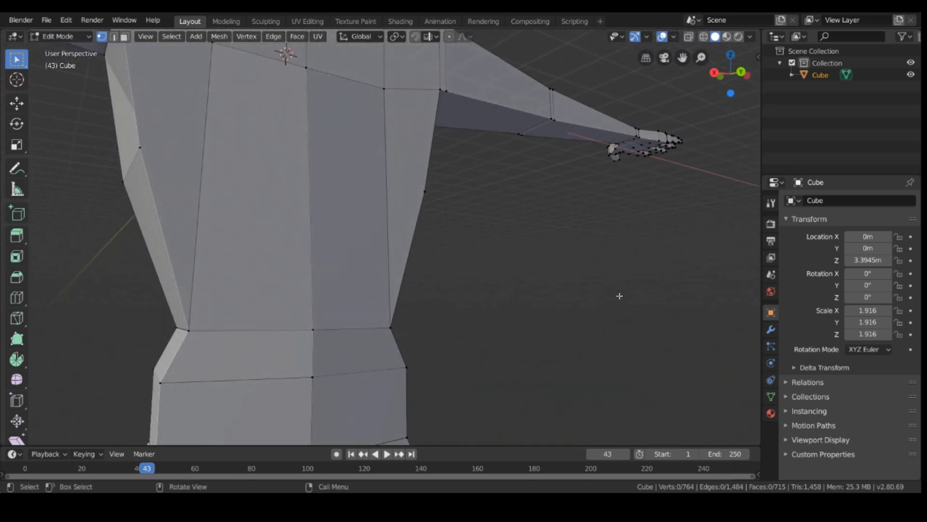
scroll(256, 90, "down", 2)
scroll(243, 150, "down", 1)
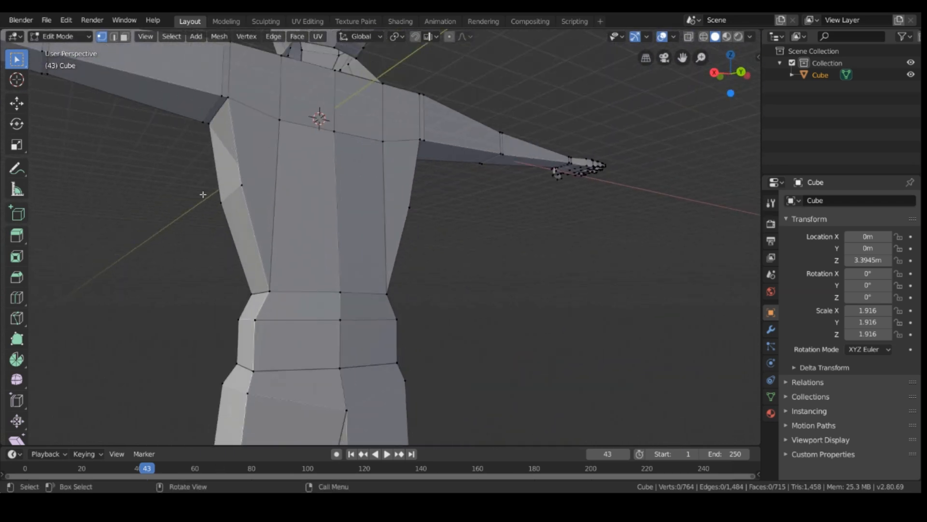
mouse_move(205, 195)
middle_mouse_down()
mouse_move(241, 204)
mouse_move(213, 209)
middle_mouse_up()
scroll(213, 209, "up", 2)
middle_click_drag(171, 82, 259, 207)
left_click(292, 317)
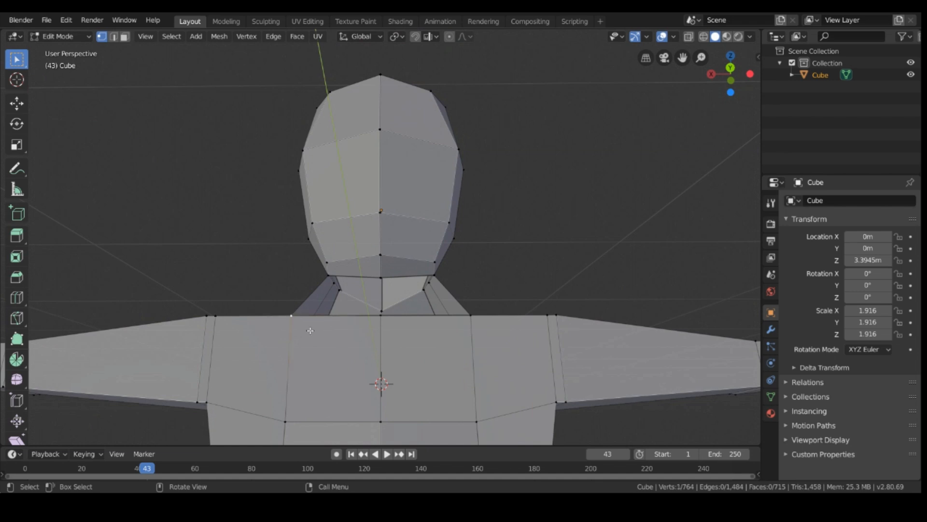
left_click(380, 316, "shift")
left_click(381, 277, "shift")
left_click(334, 272, "shift")
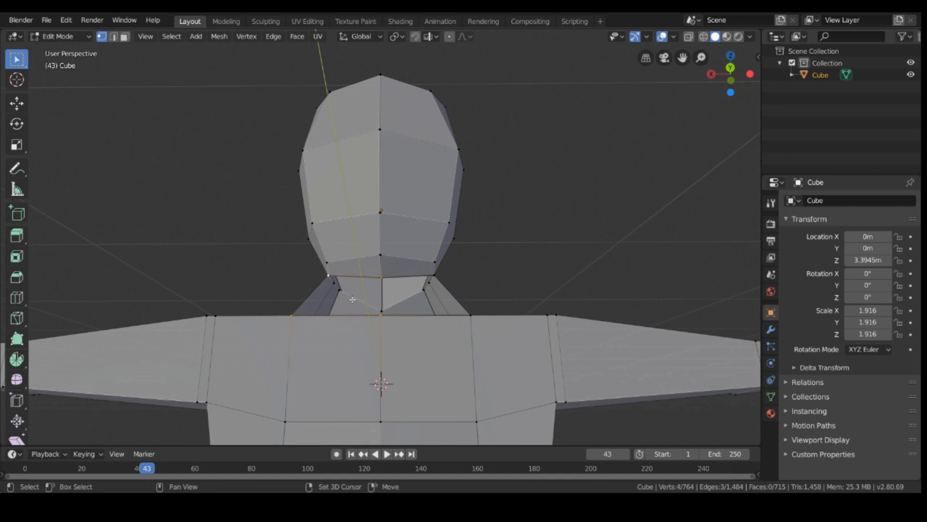
key("f")
key("alt+a")
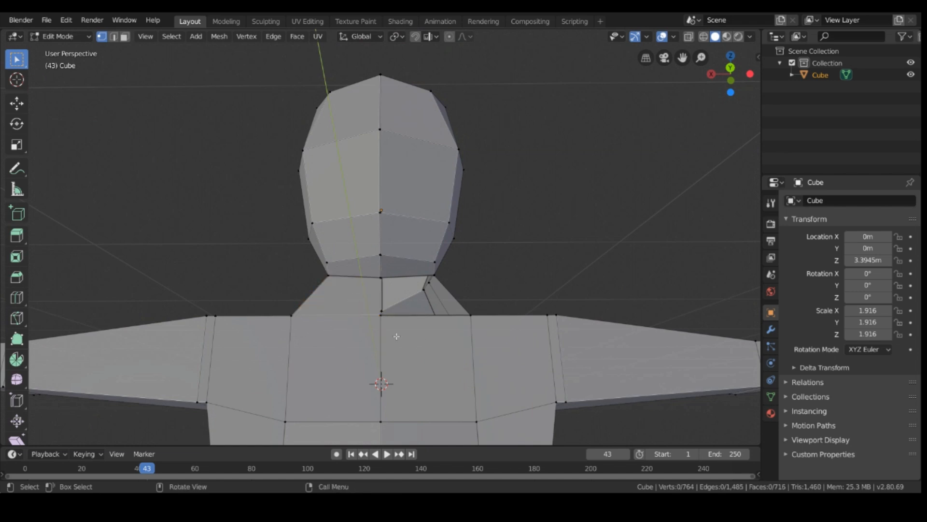
Fill the right half of the back of the neck with a four-sided face from the shoulder line to the head's base.
left_click(379, 321, "shift")
left_click(462, 321, "shift")
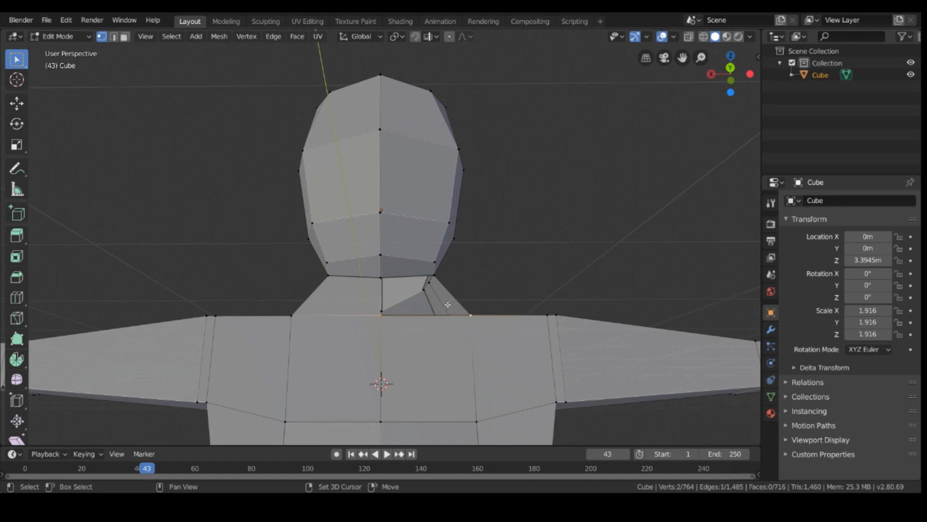
left_click(435, 276, "shift")
left_click(381, 278, "shift")
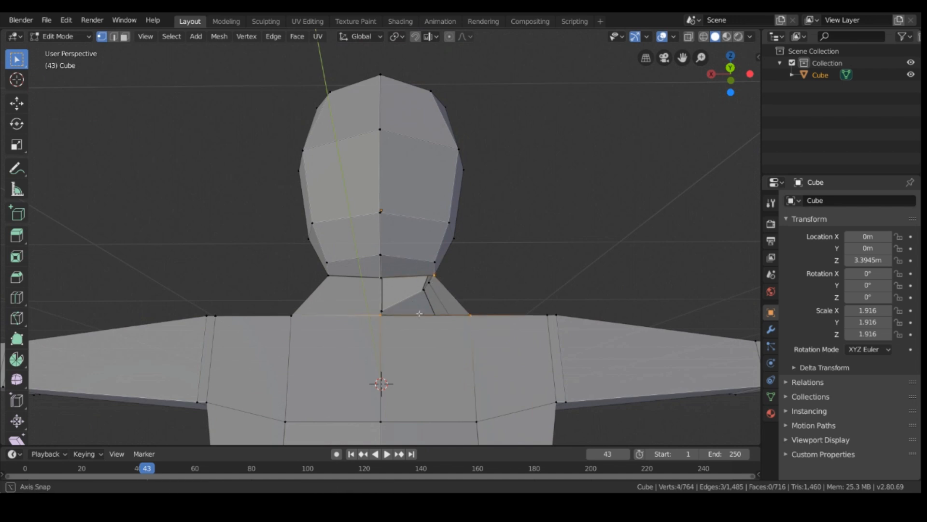
middle_click_drag(419, 314, 381, 327)
key("f")
key("alt+a")
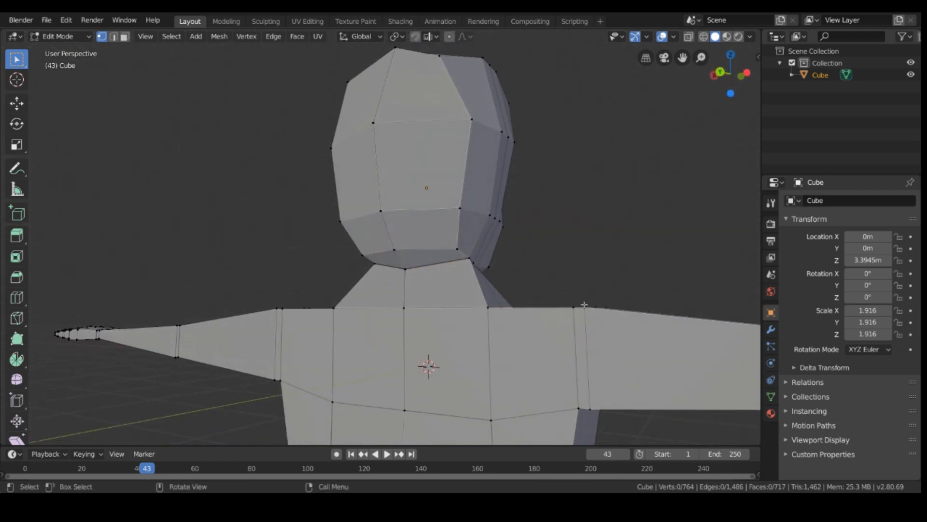
Move the left chest-line vertex on the back outward by about 0.5 m along Y.
middle_click_drag(596, 264, 418, 338)
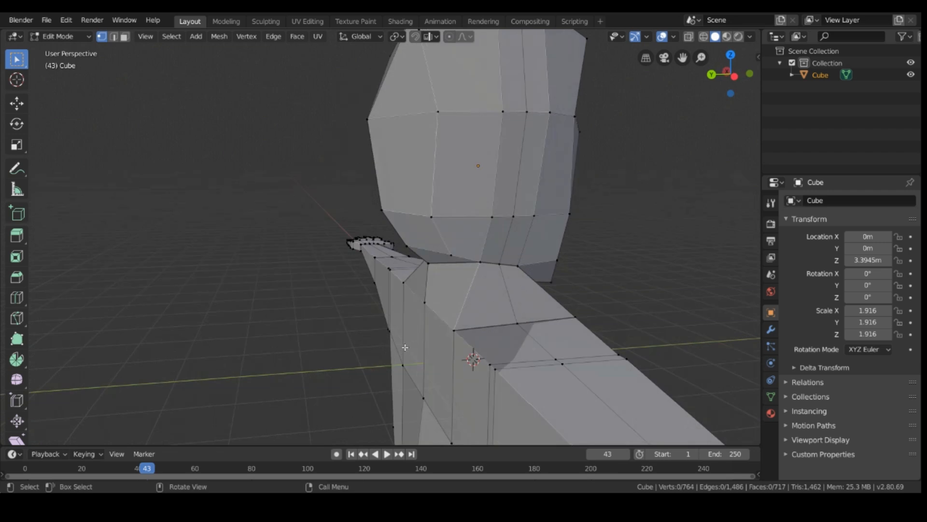
mouse_move(358, 319)
middle_mouse_down()
mouse_move(413, 311)
mouse_move(351, 309)
middle_mouse_up()
left_click(348, 311)
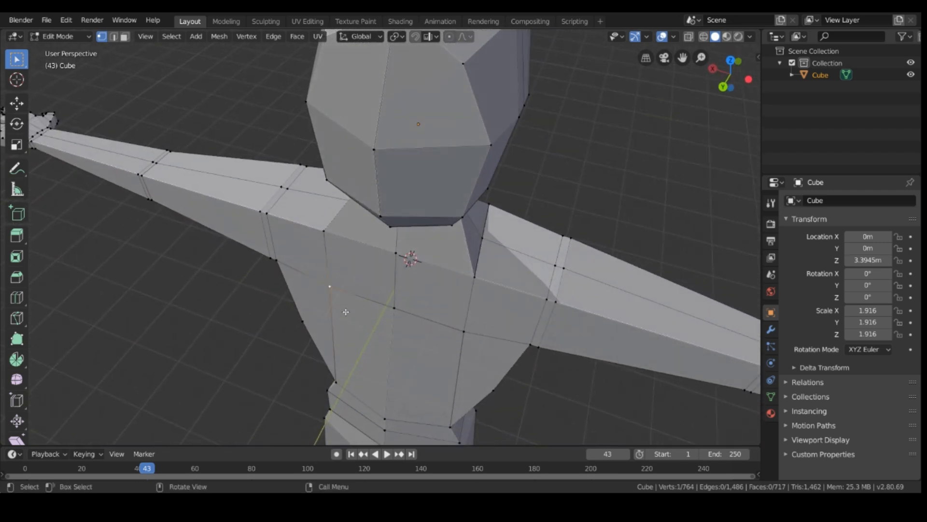
key("g")
key("y")
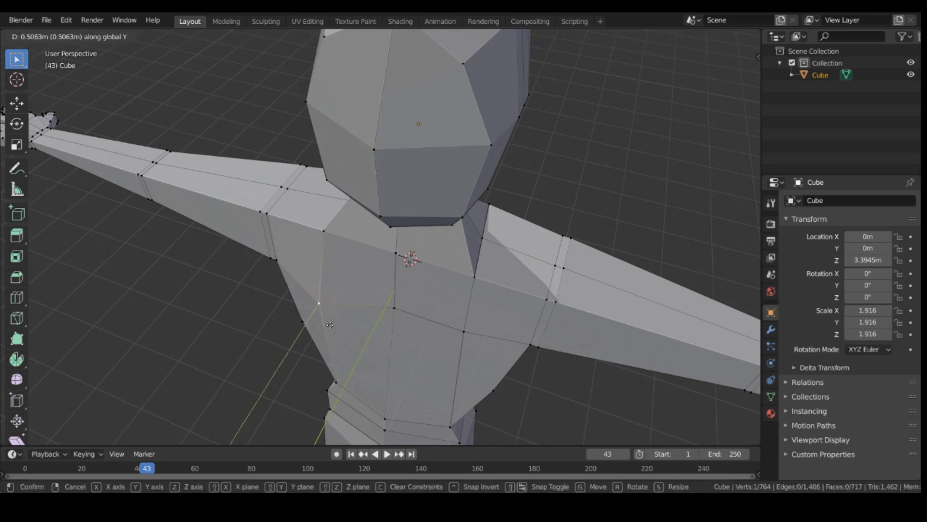
left_click(457, 326)
Move the right chest-line vertex on the back outward along Y to match the left side.
left_click(459, 328)
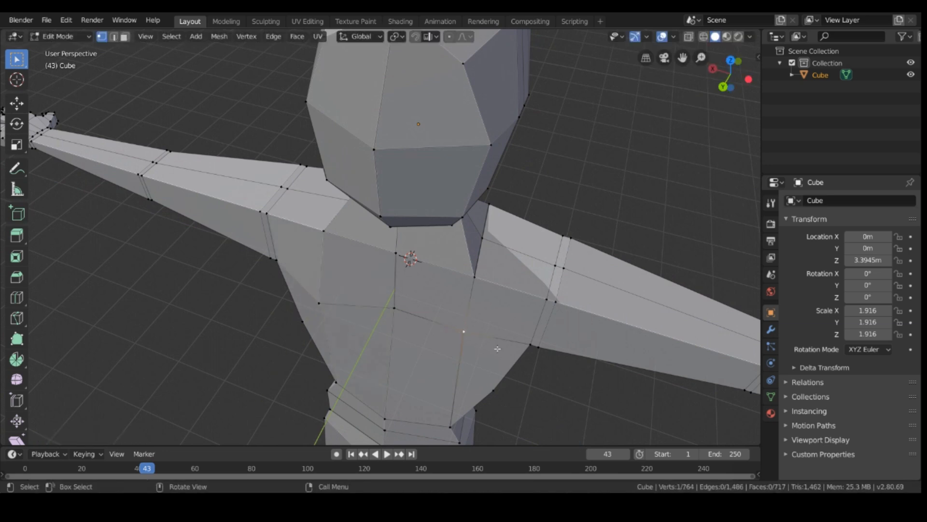
key("g")
key("x")
key("Escape")
key("g")
key("y")
left_click(500, 371)
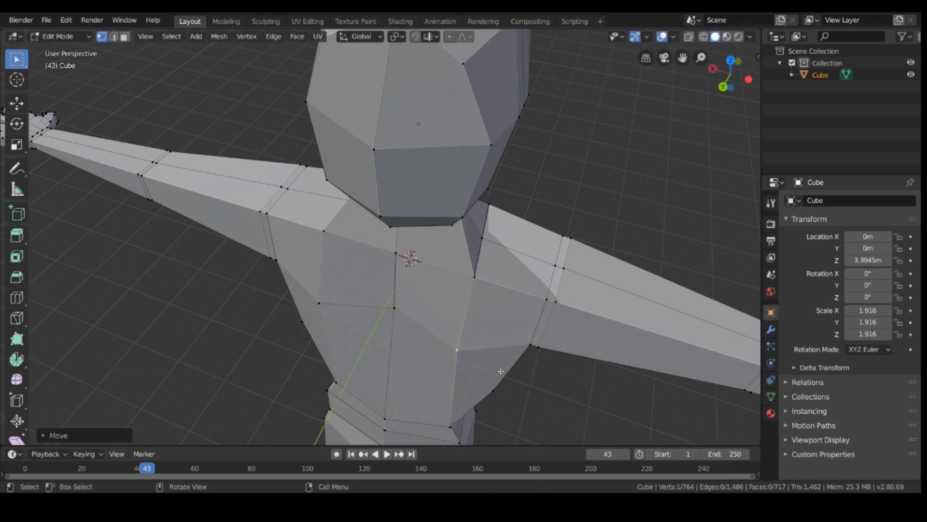
Move the centre chest-line vertex on the back slightly outward along Y.
middle_click_drag(580, 402, 544, 367)
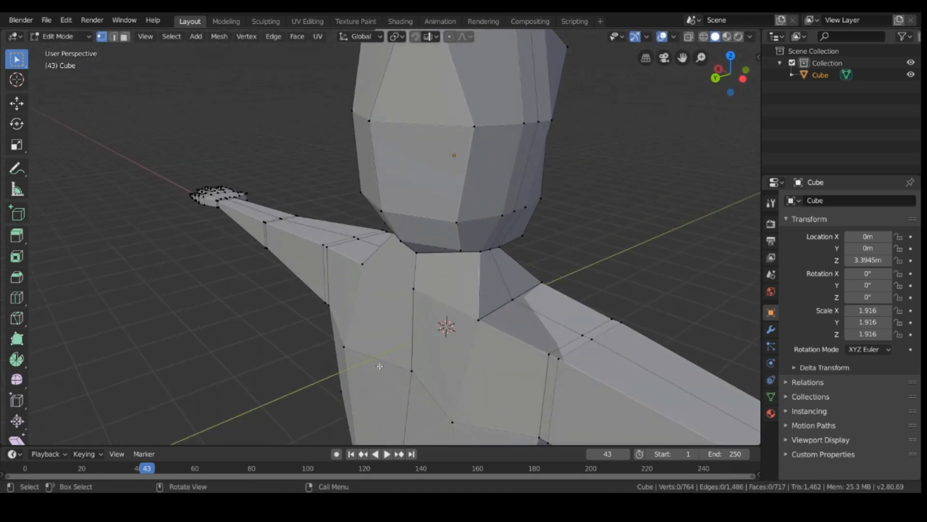
left_click(411, 381)
key("g")
key("y")
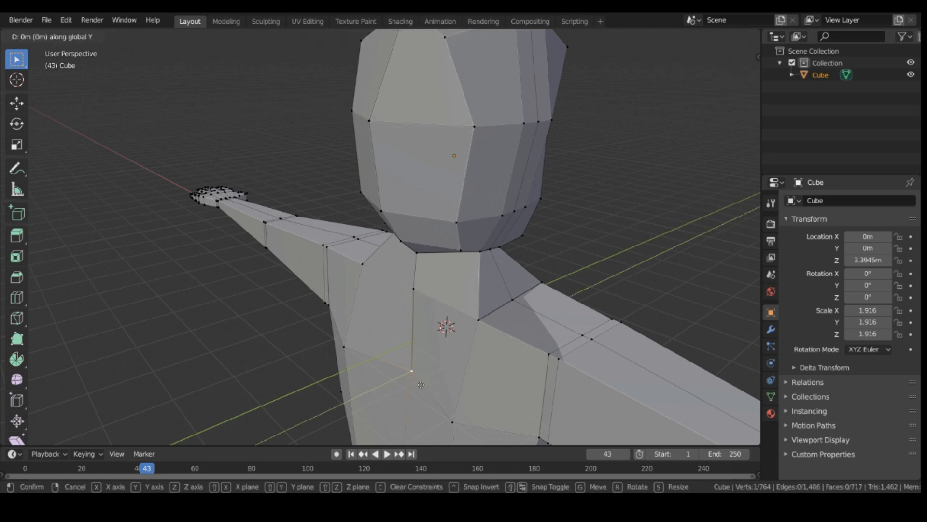
left_click(409, 386)
left_click(654, 286)
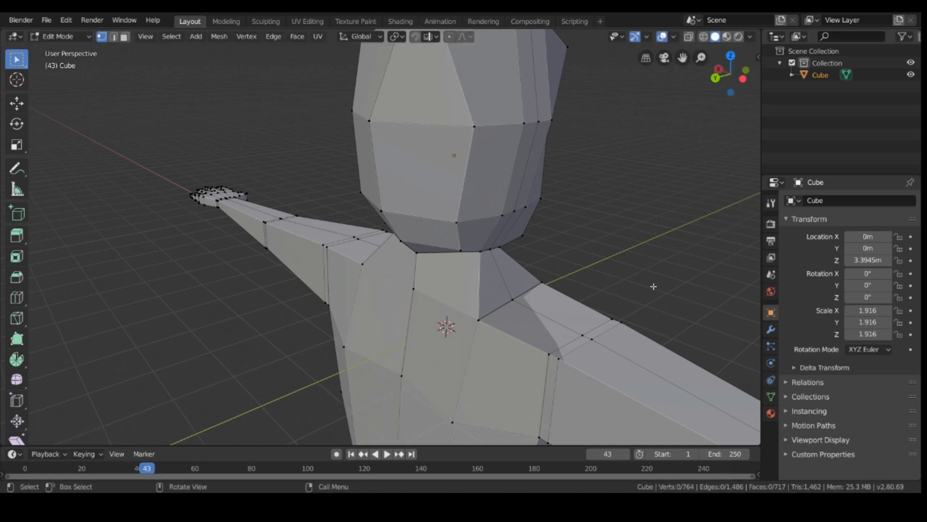
Push the centre chest-line vertex of the back further outward along Y to adjust the side profile.
middle_click_drag(654, 285, 645, 255)
scroll(457, 343, "down", 2)
middle_click_drag(551, 399, 540, 35)
left_click(400, 318)
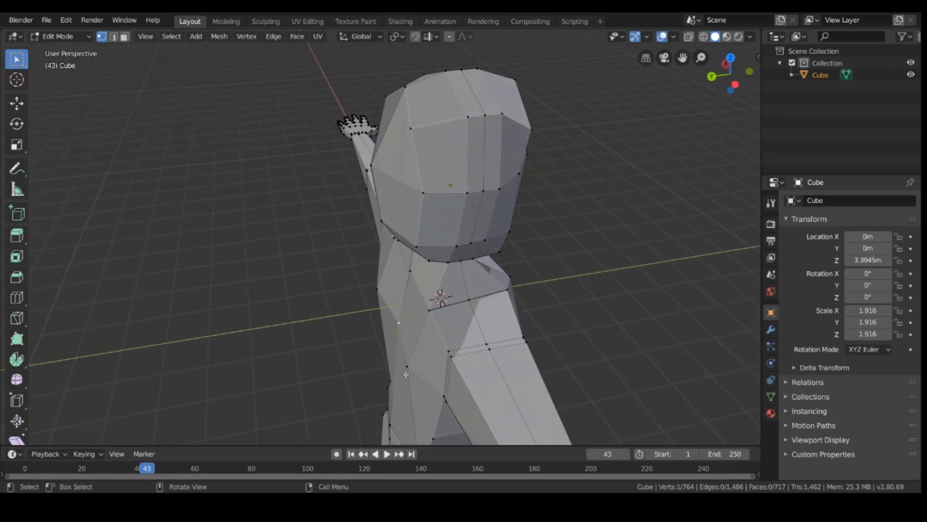
key("g")
key("y")
Push both outer chest-line vertices of the back outward together along Y and fine-tune their depth.
left_click(405, 373)
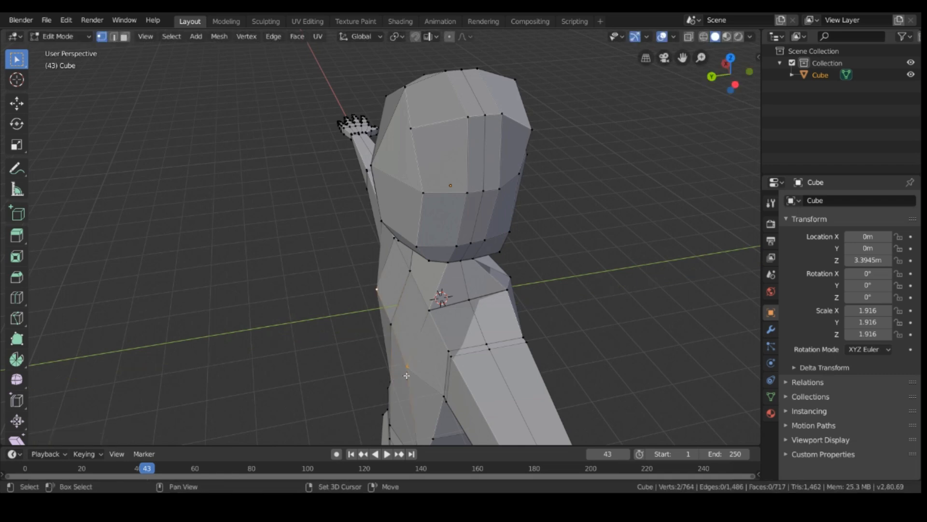
key("g")
key("y")
left_click(408, 389)
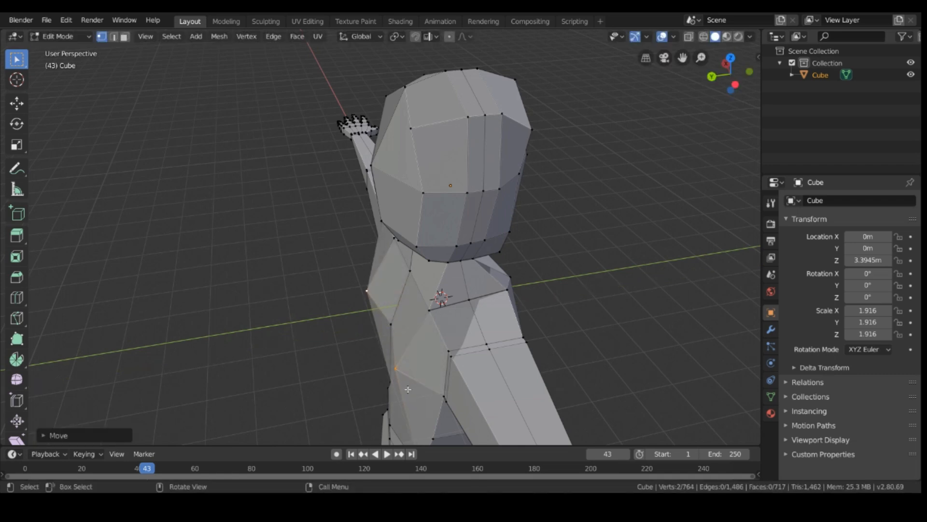
key("g")
key("y")
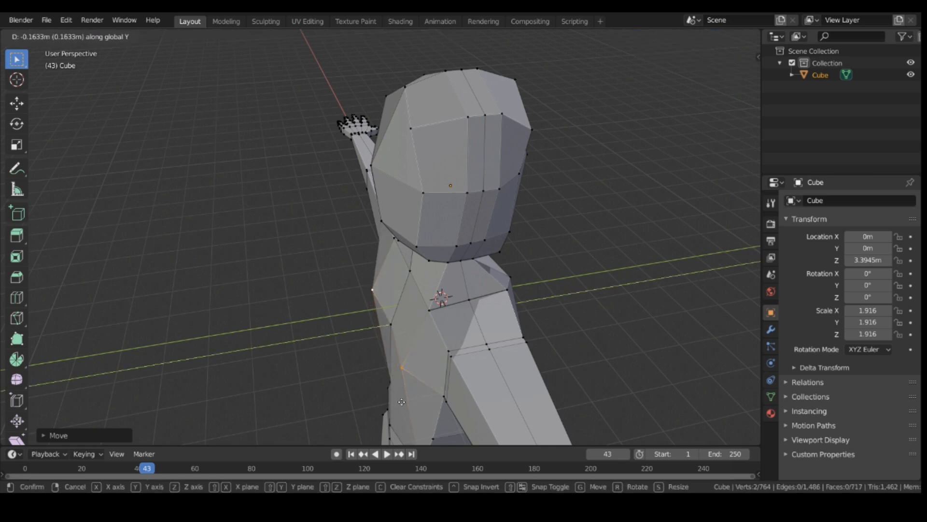
left_click(409, 389)
left_click(639, 342)
Duplicate the centre chest-line vertex on the front and move the copy along X toward the character's right side.
middle_click_drag(639, 342, 165, 288)
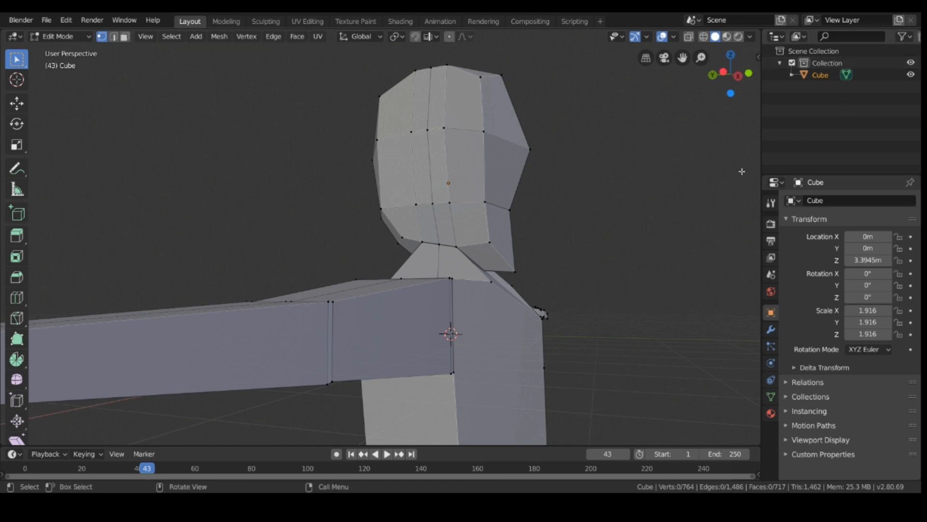
middle_click_drag(568, 240, 306, 375)
scroll(306, 374, "up", 2)
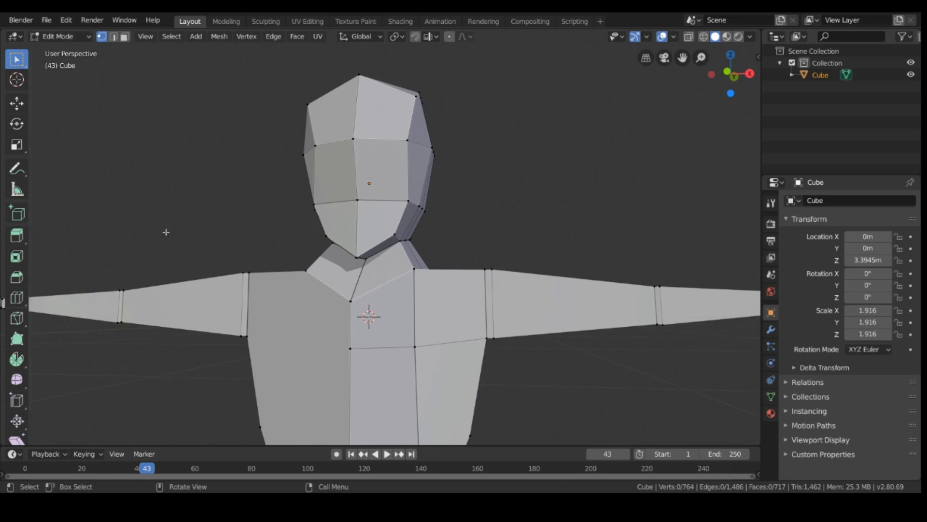
key("shift+d")
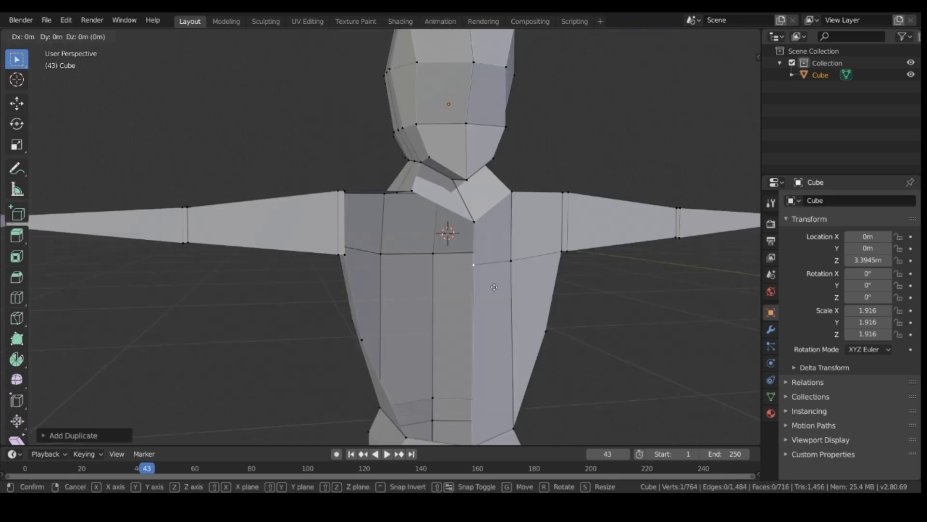
key("x")
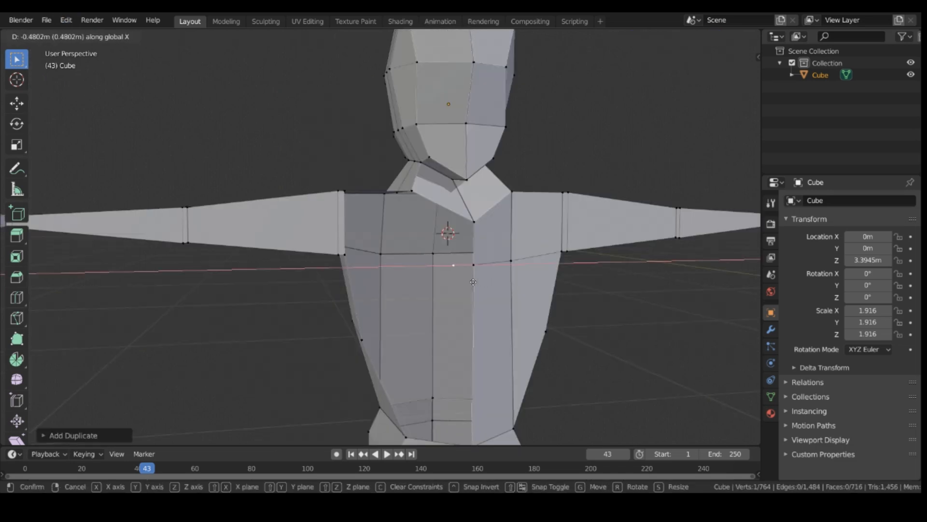
left_click(452, 276)
middle_click_drag(452, 276, 470, 361)
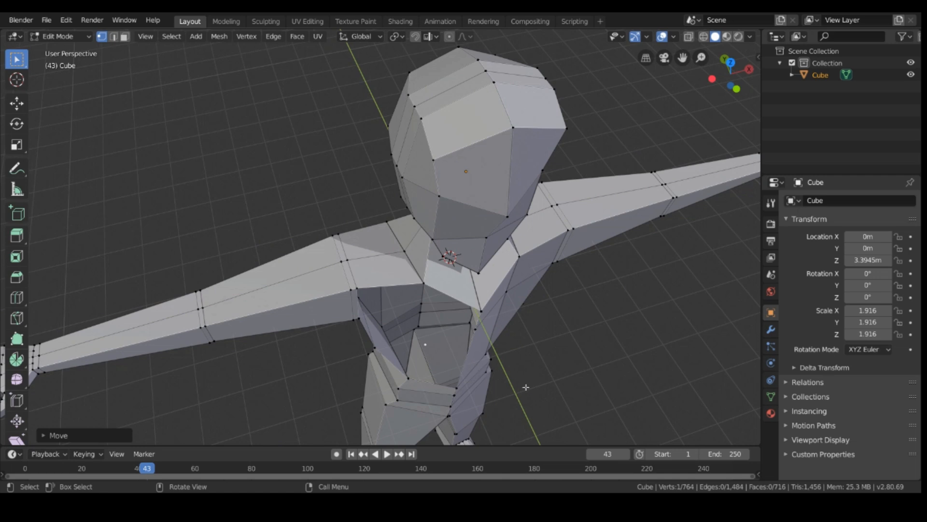
Fill a four-sided face on the upper chest between the duplicated vertex, the right neck-base vertex and the two centre chest vertices.
middle_click_drag(526, 387, 631, 377)
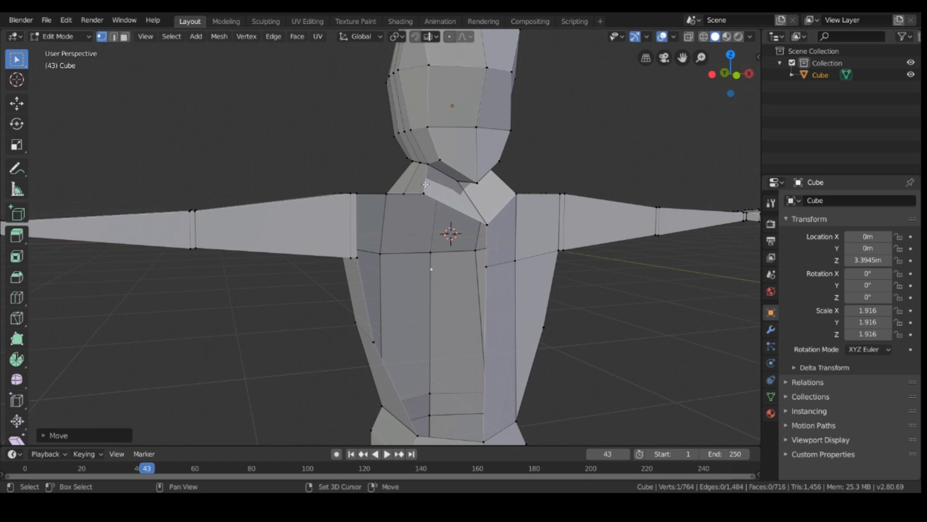
left_click(425, 193, "shift")
left_click(487, 226, "shift")
left_click(485, 266, "shift")
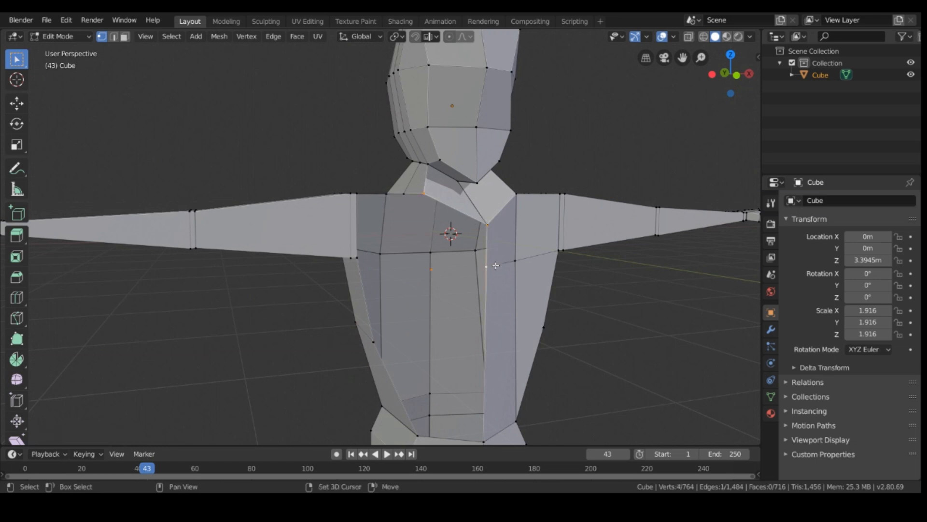
key("f")
left_click(642, 377)
Raise the new face's lower outer vertex along Z to align it with the opposite side of the chest.
middle_click_drag(640, 374, 586, 354)
middle_click_drag(378, 280, 395, 343)
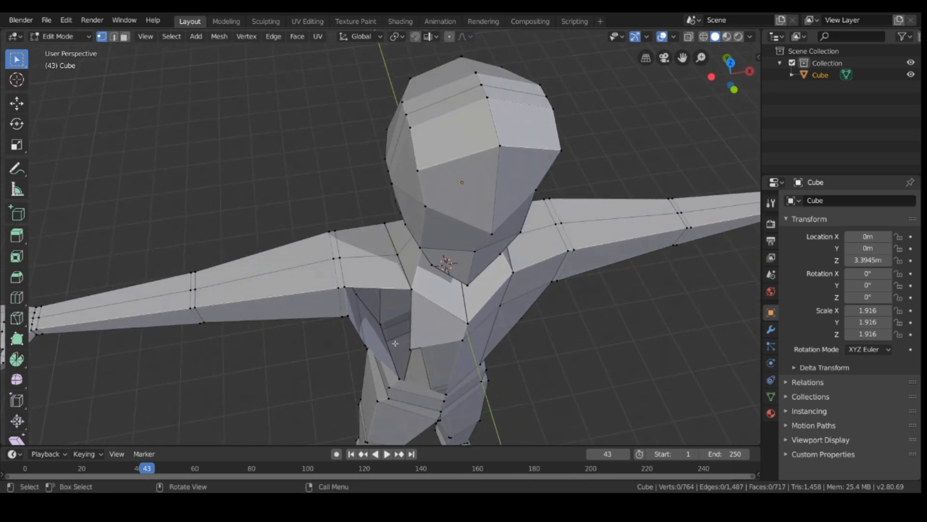
left_click(416, 349)
key("g")
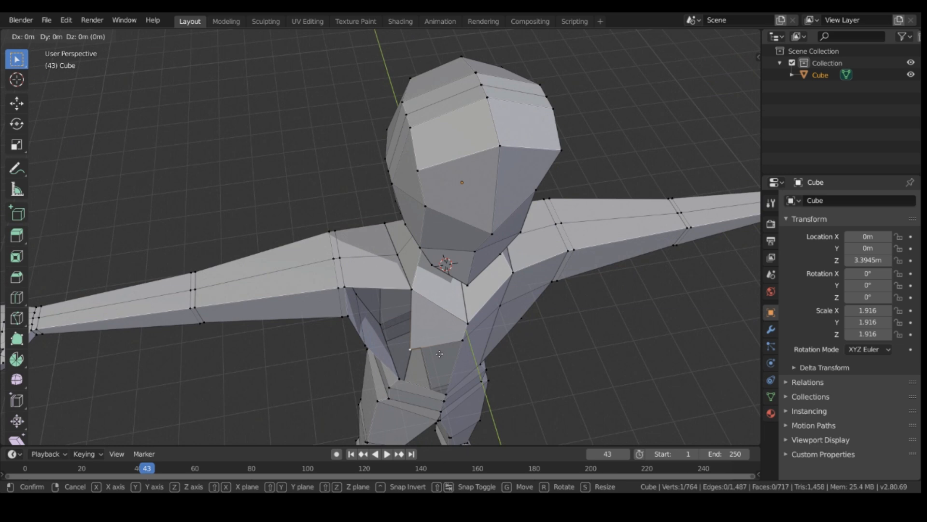
key("z")
left_click(440, 330)
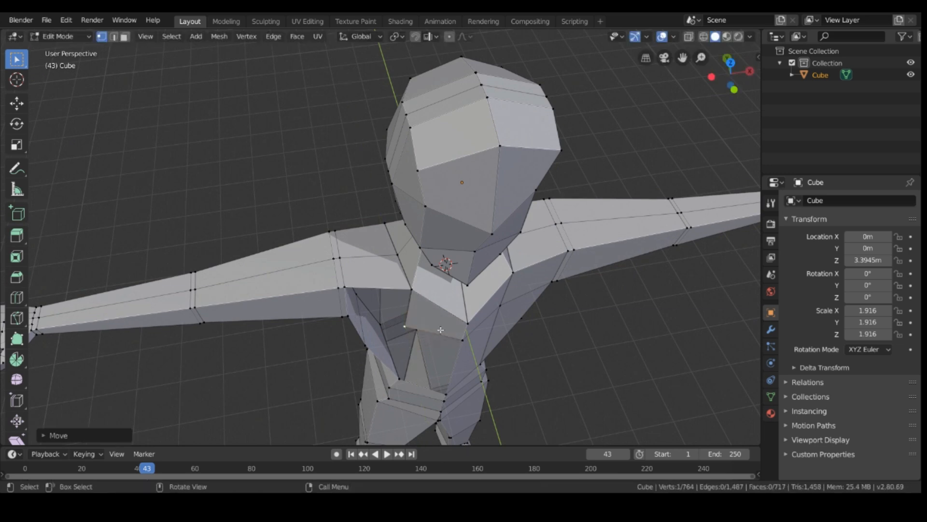
Examine the new chest vertex's alignment with its opposite counterpart in front view, top view and wireframe shading.
middle_click_drag(541, 375, 469, 384)
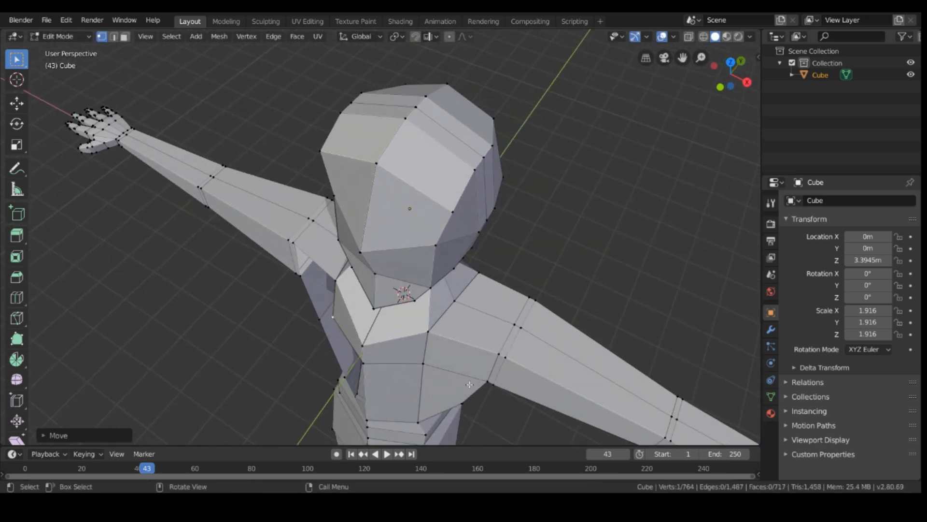
key("KP_1")
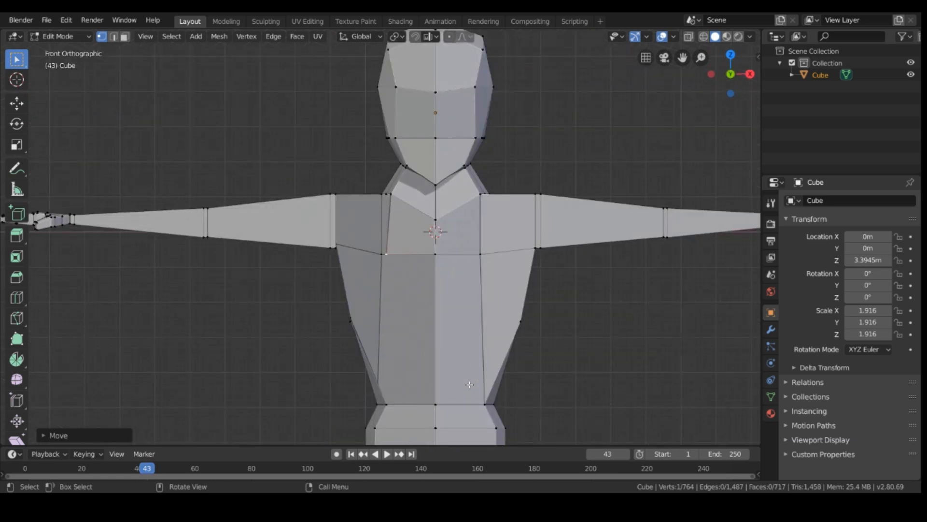
key("KP_7")
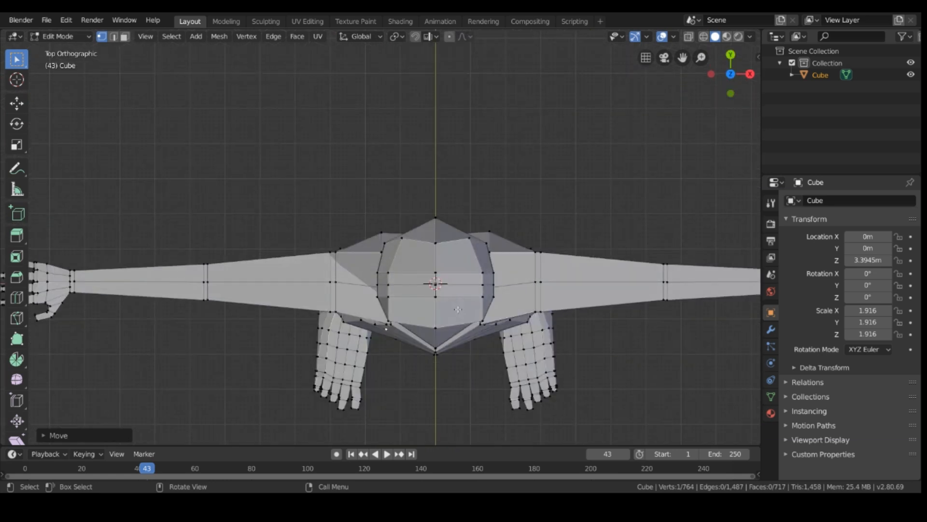
key("z")
left_click(526, 169)
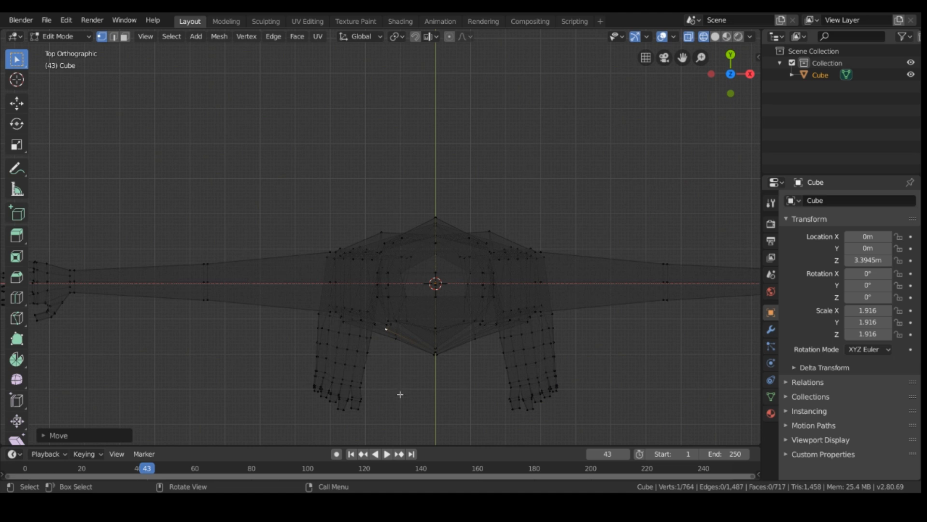
scroll(401, 406, "up", 2)
middle_click_drag(515, 415, 452, 290, "shift")
scroll(437, 322, "up", 2)
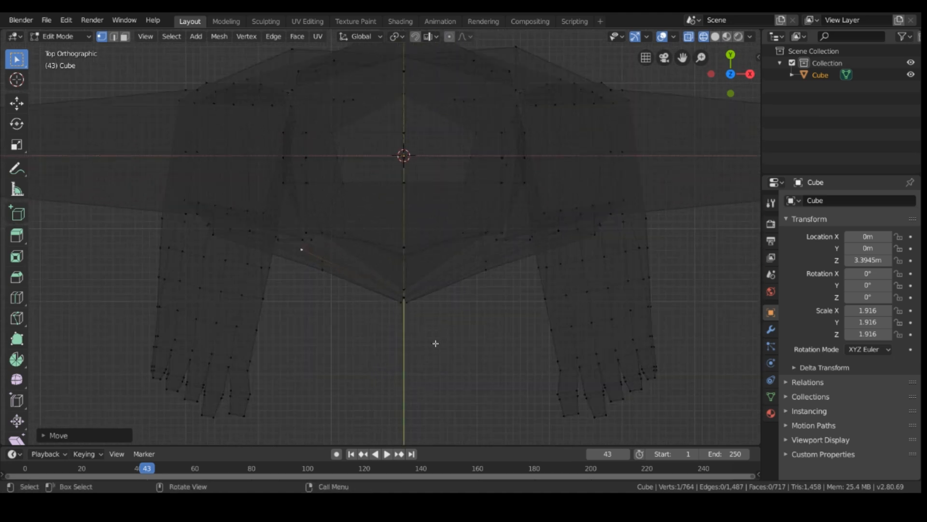
middle_click_drag(435, 343, 430, 327)
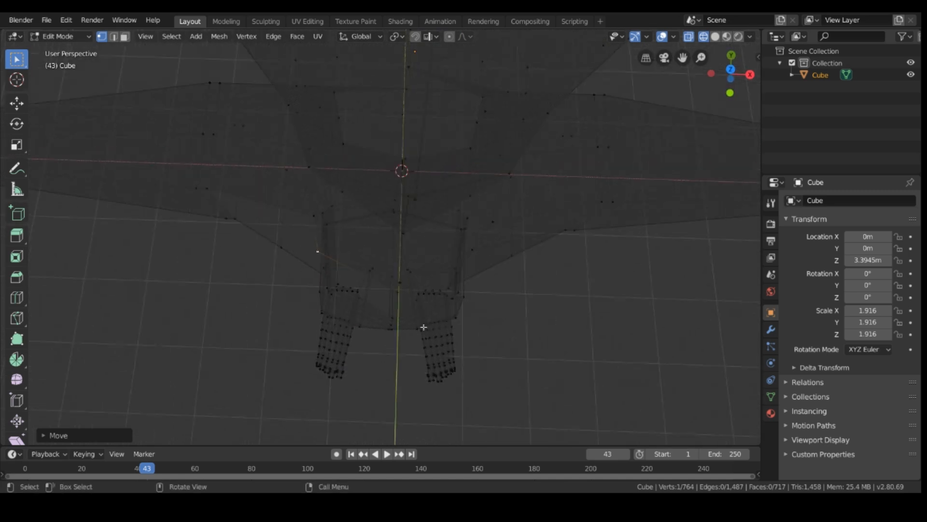
key("z")
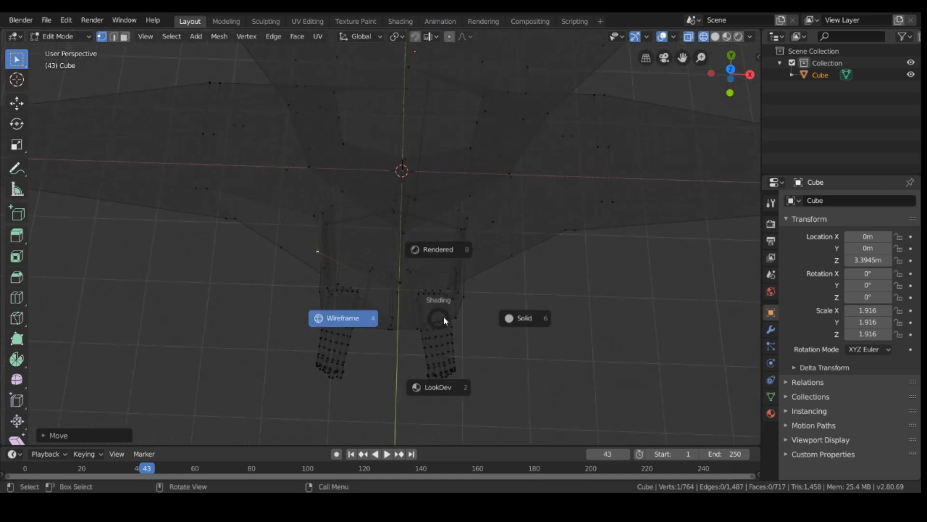
left_click(475, 325)
Move the new chest vertex about 0.35 m along Y, back toward the body.
key("g")
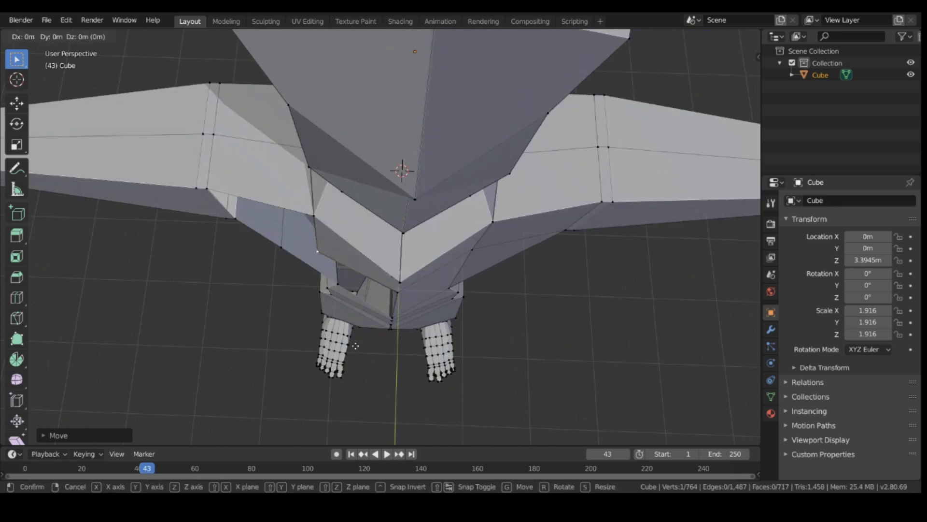
right_click(346, 311)
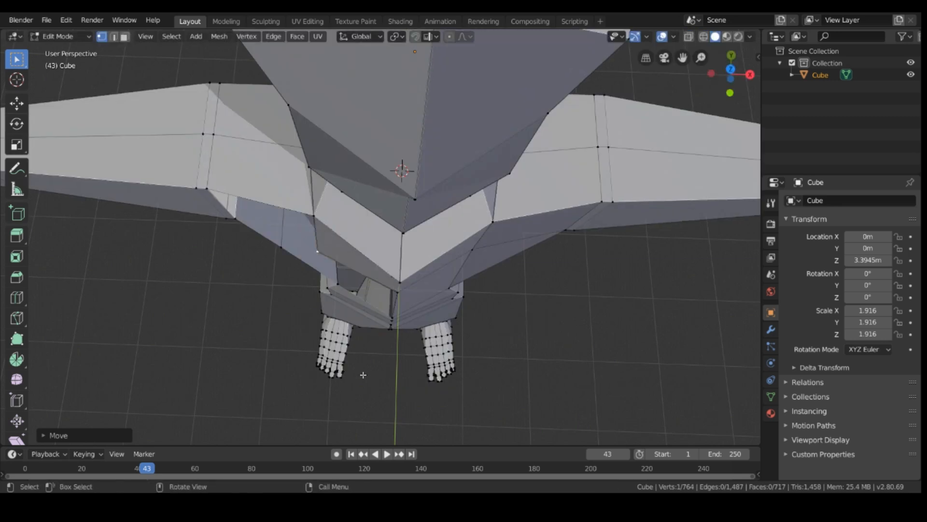
key("g")
key("y")
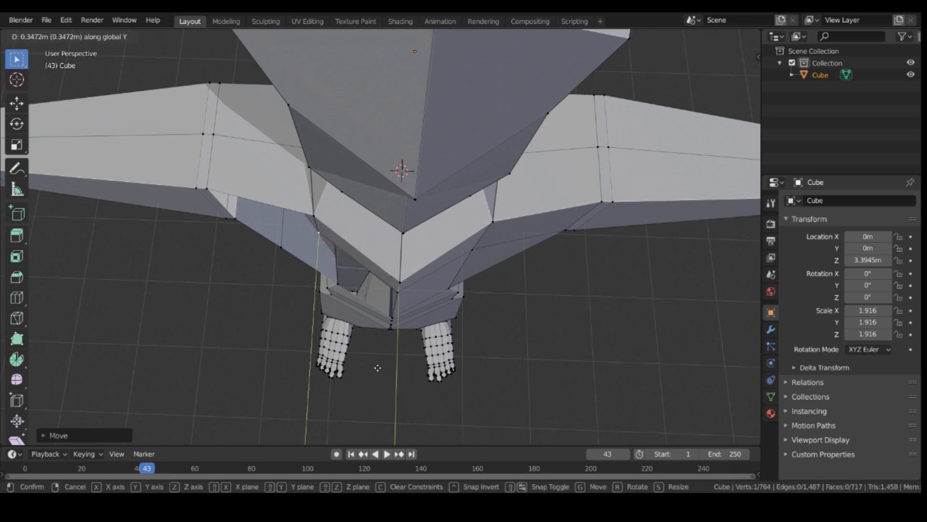
left_click(378, 369)
left_click(543, 354)
Fill the gap beside the right arm with a four-sided face between the armpit, new chest, neck-base and upper arm vertices.
middle_click_drag(543, 355, 470, 332)
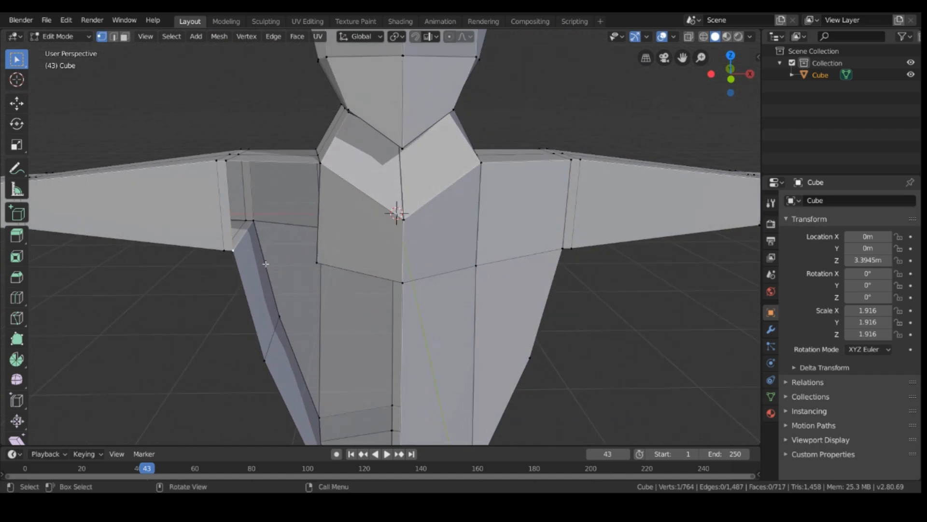
left_click(234, 251)
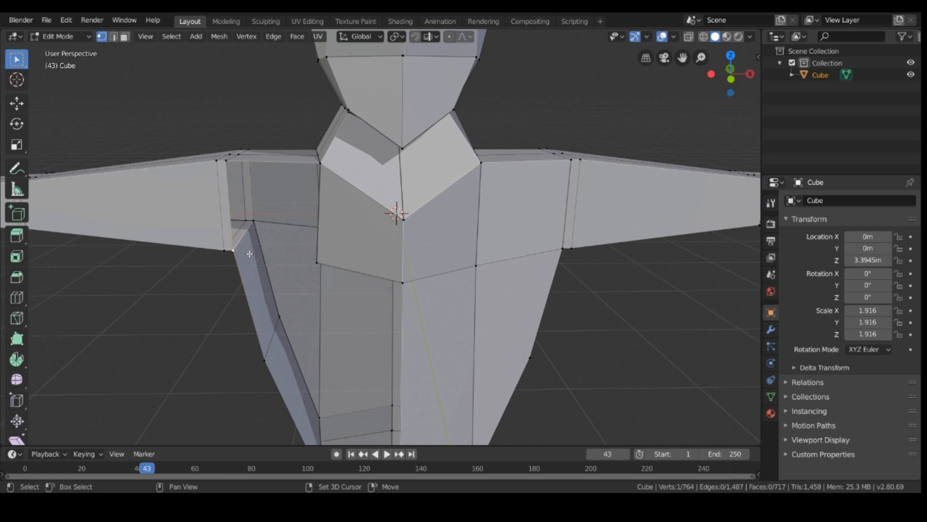
left_click(316, 262, "shift")
left_click(319, 164, "shift")
left_click(228, 161, "shift")
key("f")
key("alt+a")
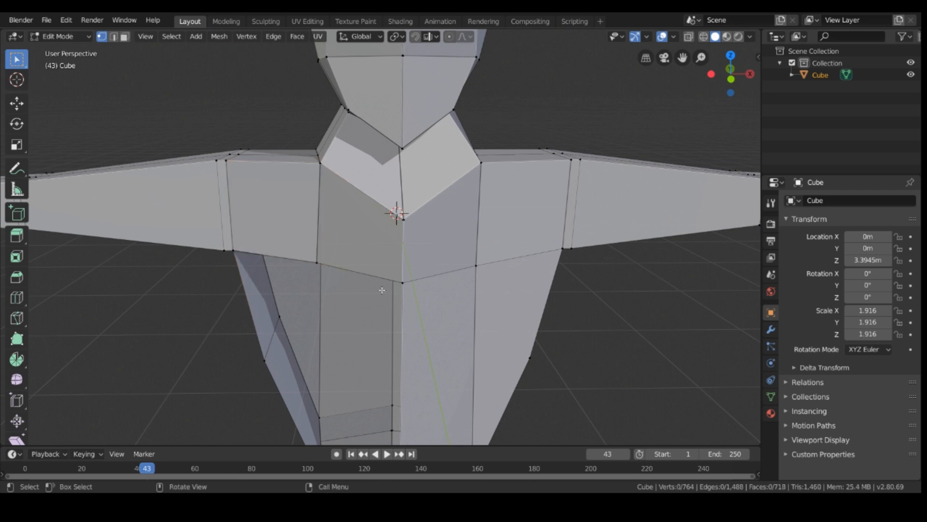
Fill the open front torso panel on the character's right of the centre line with a four-sided face from chest to waist.
scroll(591, 307, "down", 3)
middle_click_drag(583, 325, 640, 263, "shift")
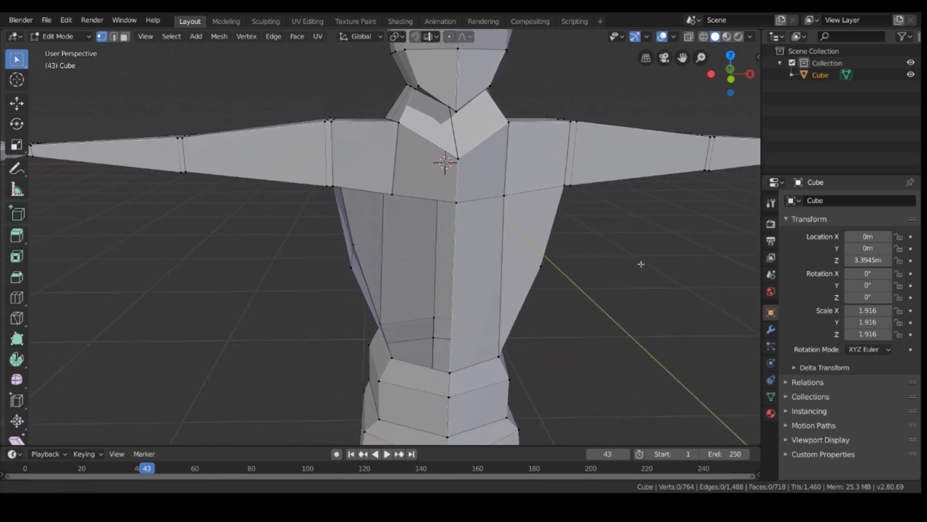
middle_click_drag(298, 317, 306, 318)
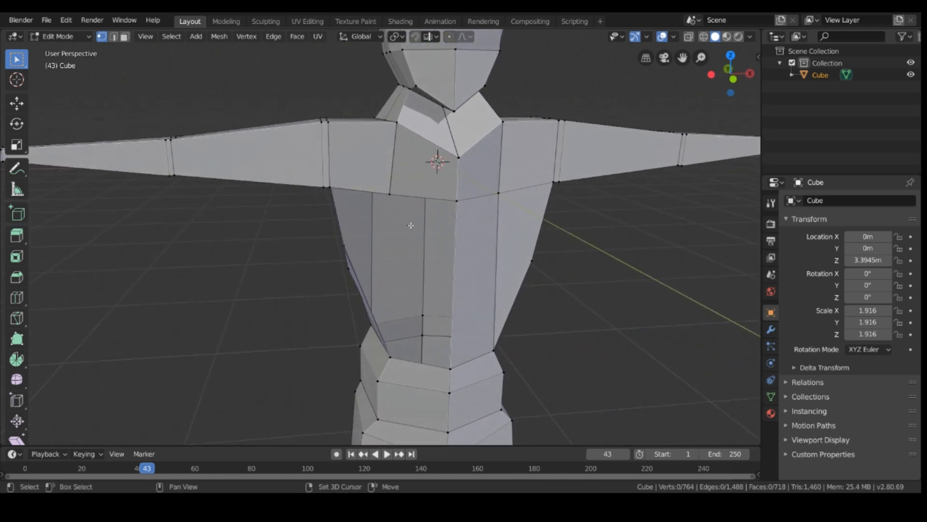
left_click(465, 201, "shift")
left_click(454, 365, "shift")
left_click(397, 354, "shift")
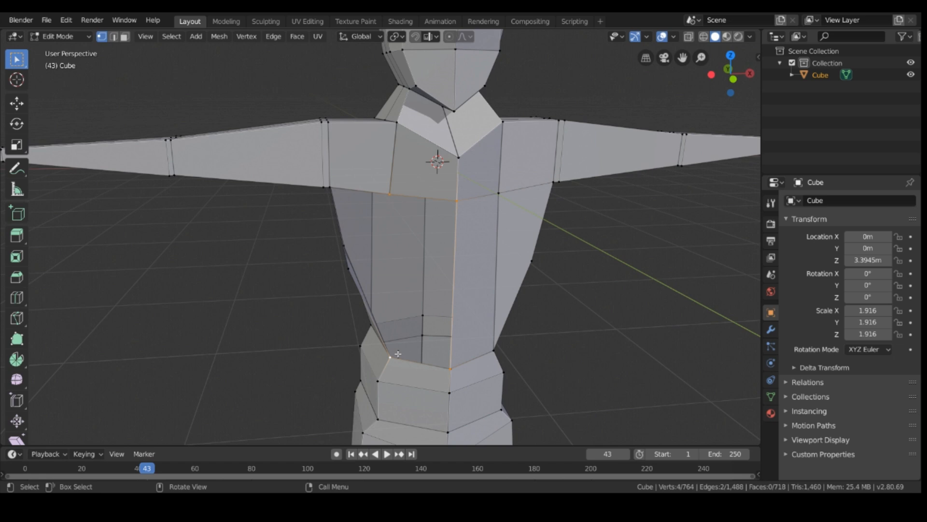
key("f")
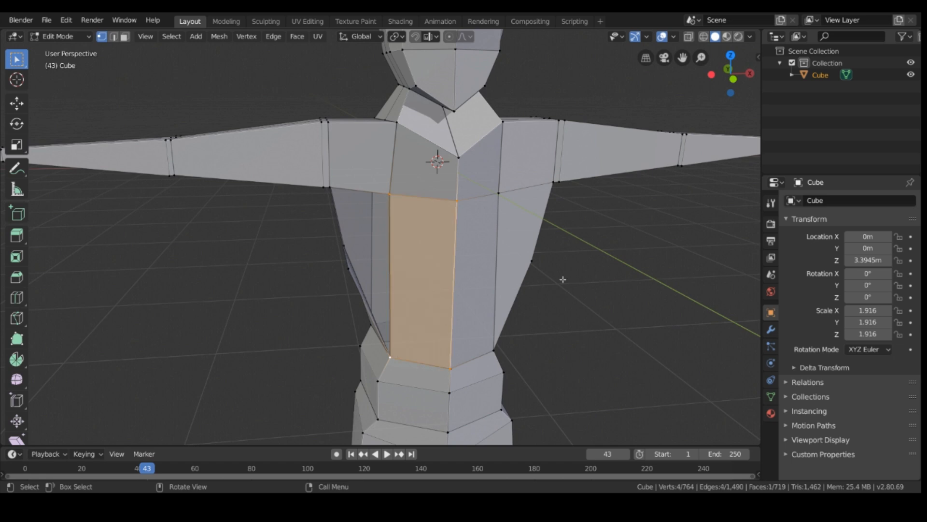
Fill the remaining torso gap under the right arm with a face between the waist, side, armpit and chest vertices.
middle_click_drag(569, 257, 517, 264)
middle_click_drag(392, 290, 288, 334)
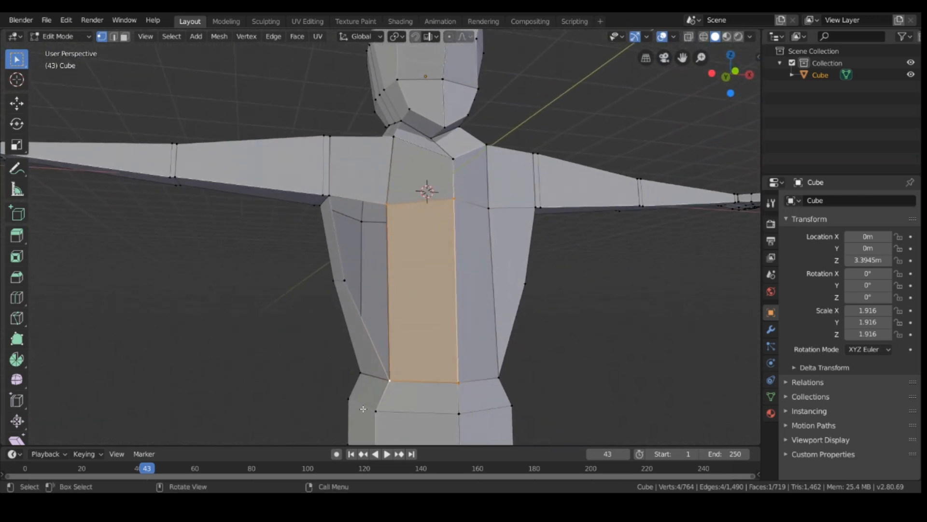
left_click(400, 379)
left_click(344, 276, "shift")
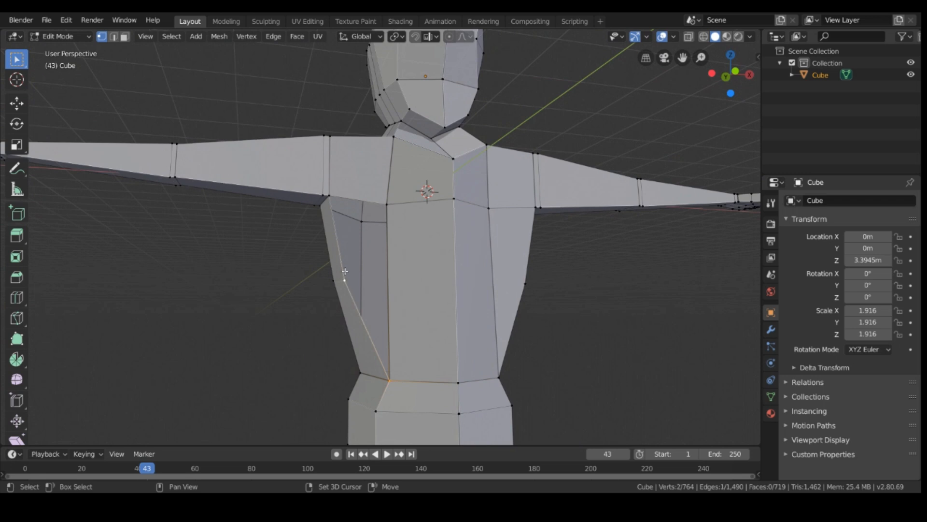
left_click(384, 202, "shift")
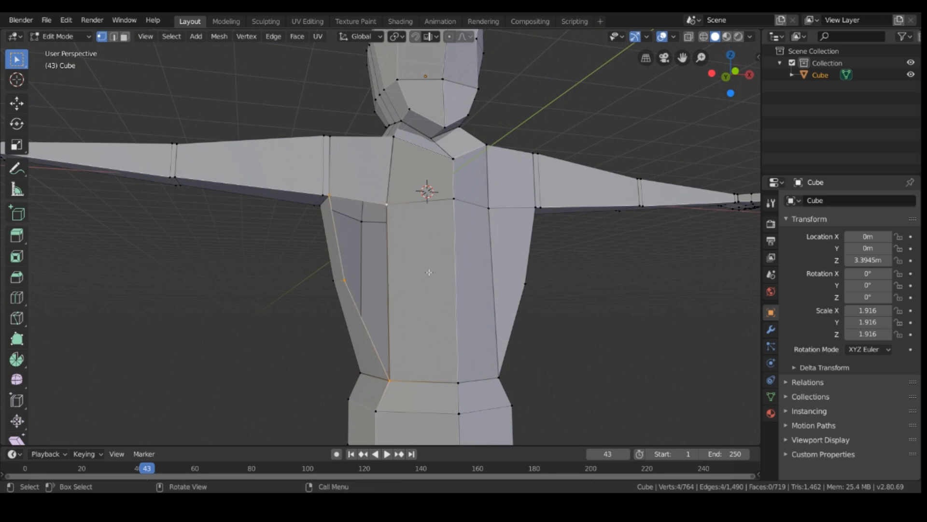
key("f")
key("alt+a")
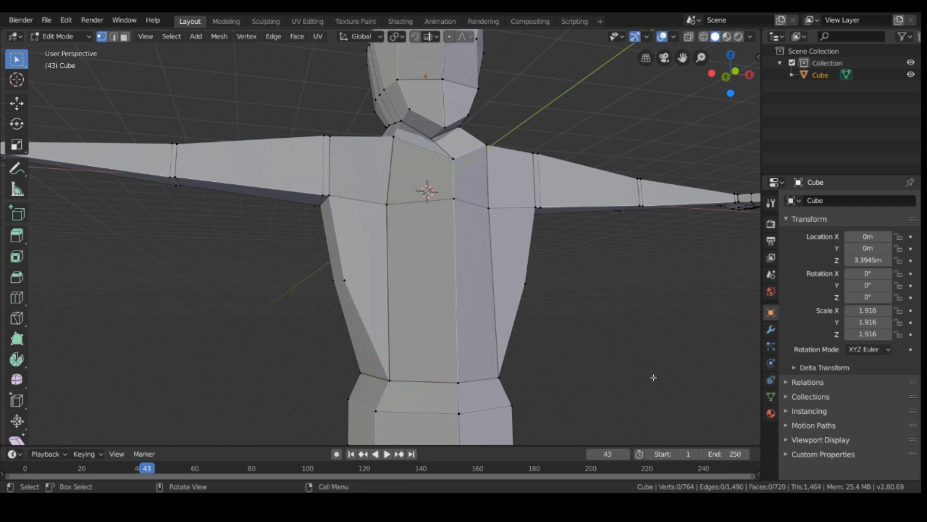
Move the two lower chest vertices on either side of the centre line forward together along the Y axis.
middle_click_drag(651, 376, 608, 421)
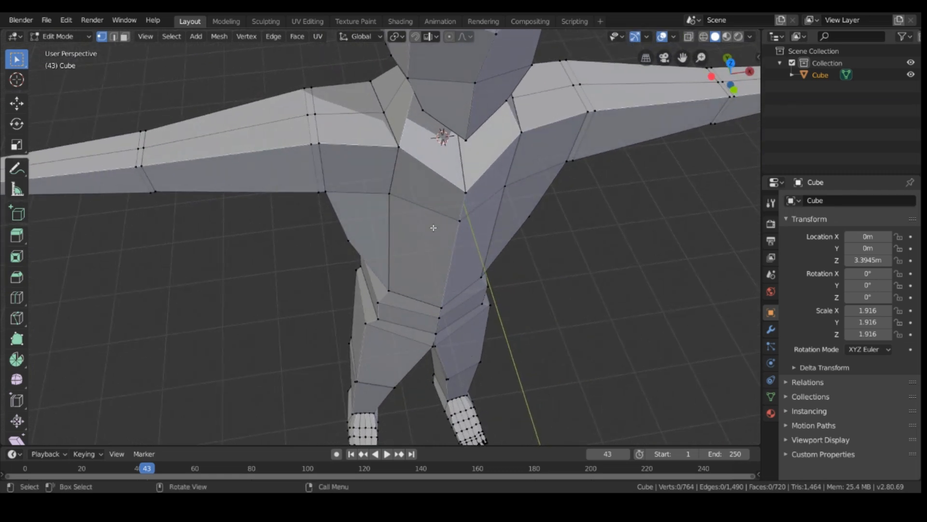
left_click(395, 201)
left_click(512, 203, "shift")
key("g")
key("z")
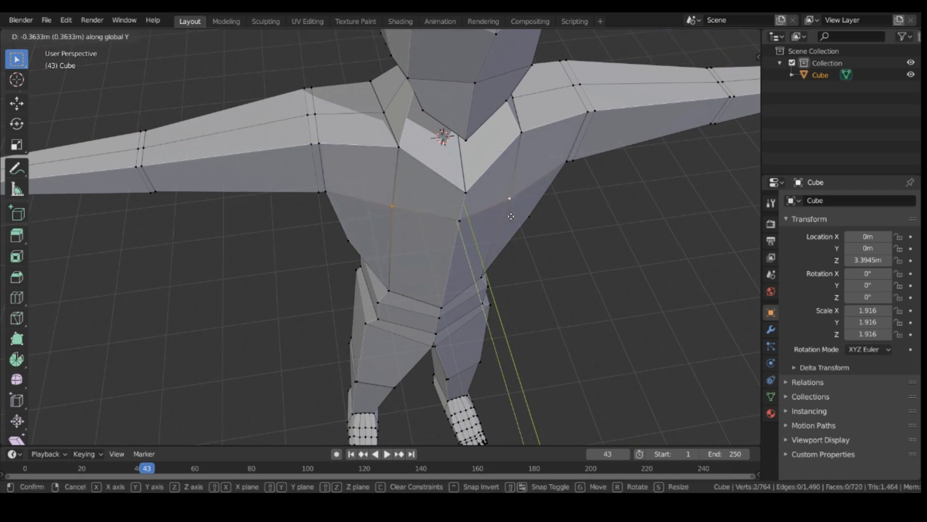
left_click(534, 253)
left_click(568, 318)
middle_click_drag(593, 300, 611, 273)
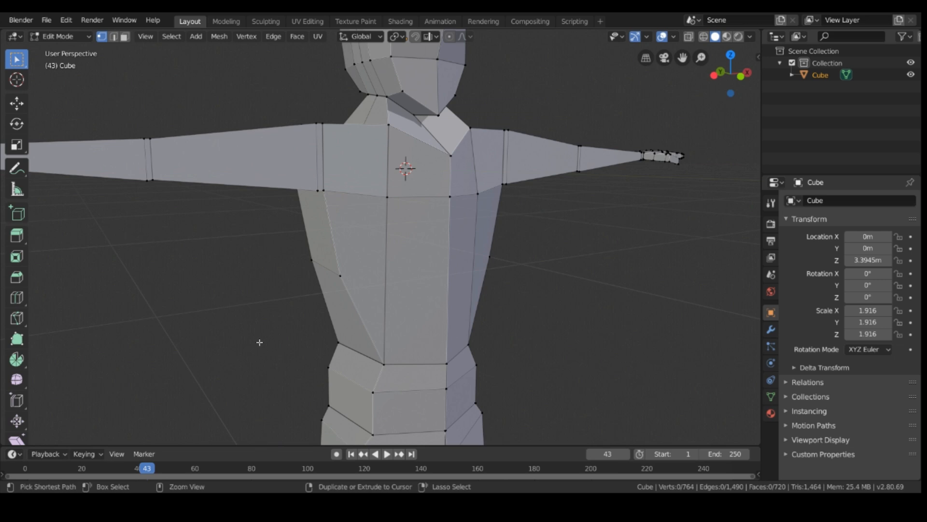
Save the current file, and save it again as HumanRigged in the D:\SITS folder.
key("ctrl+s")
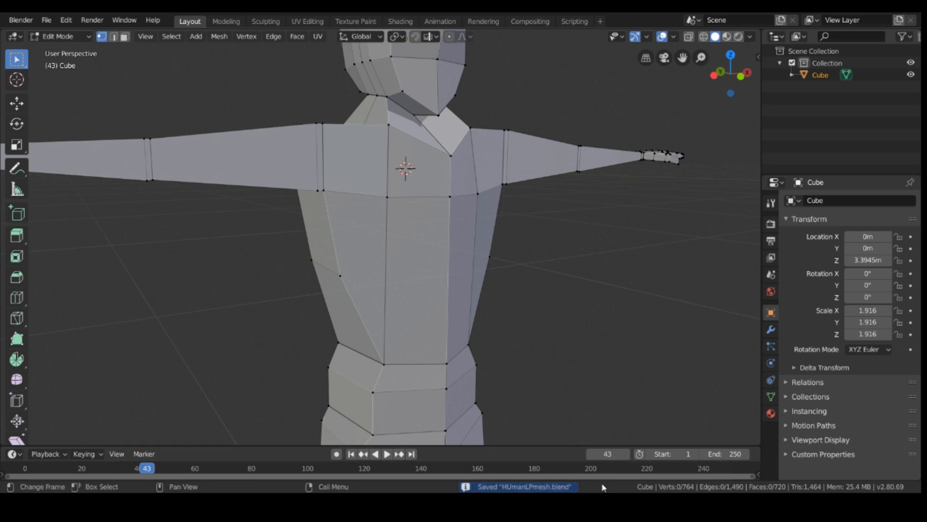
scroll(618, 341, "down", 7)
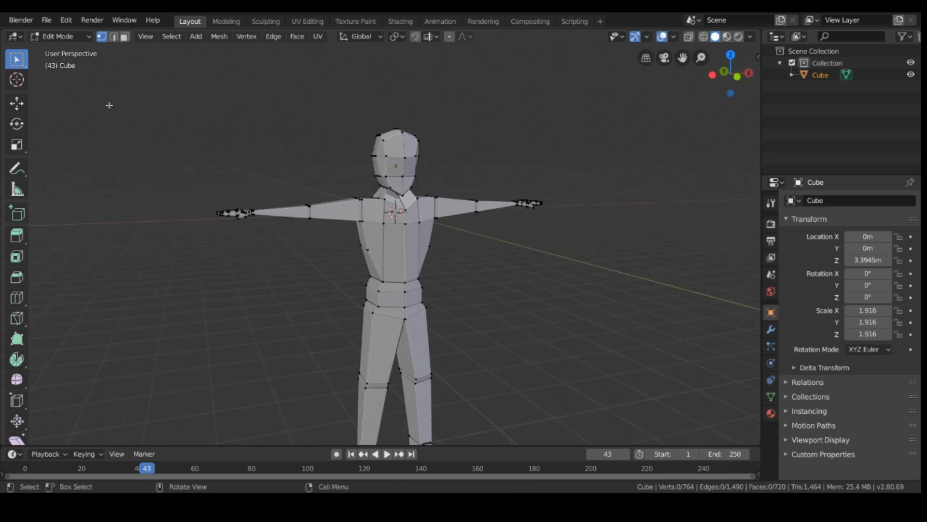
left_click(51, 21)
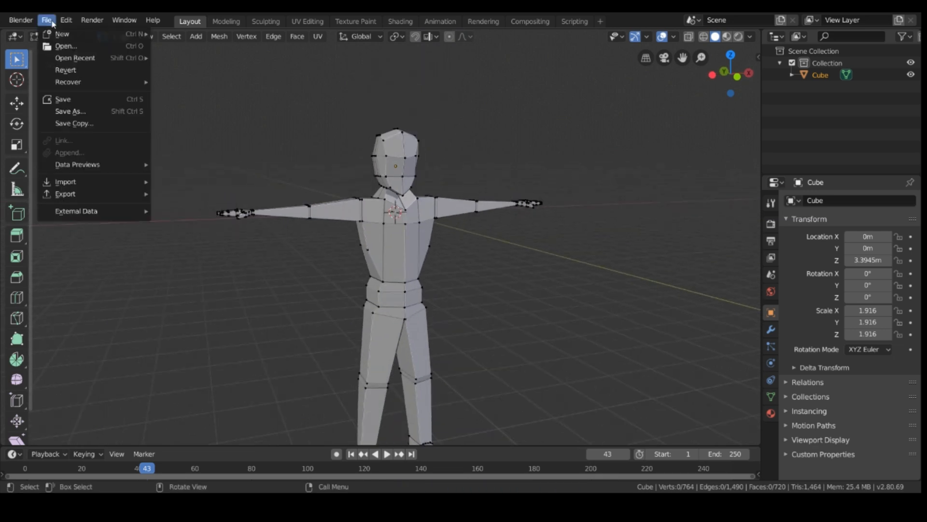
left_click(104, 111)
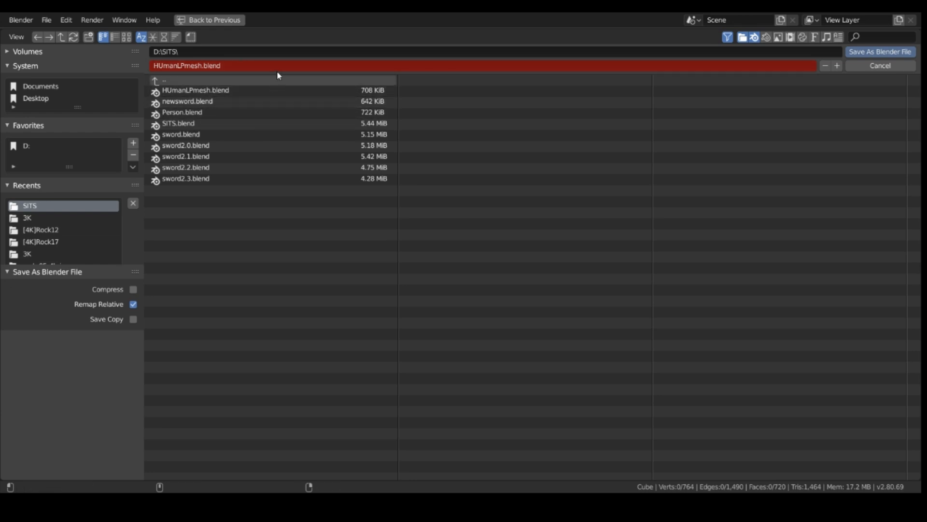
left_click(255, 70)
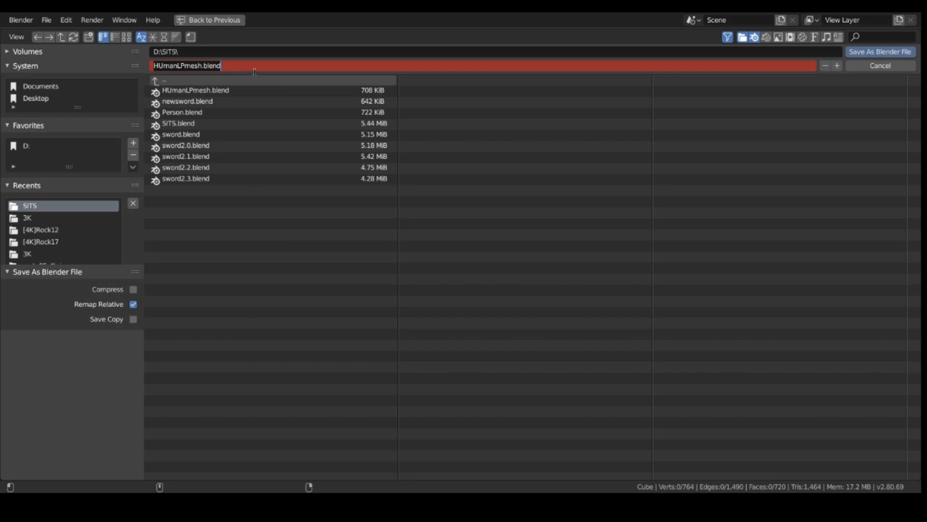
key("BackSpace")
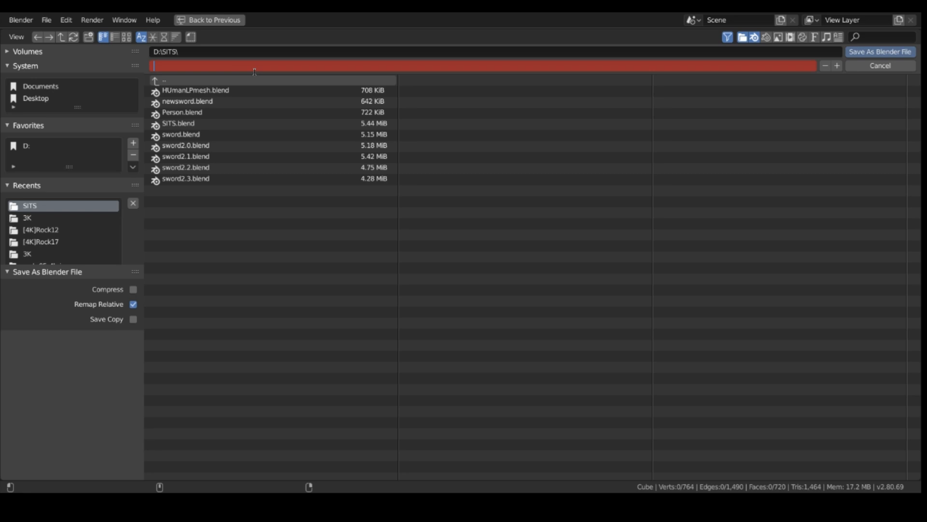
type("Human rigg")
key("BackSpace")
key("BackSpace")
key("BackSpace")
key("BackSpace")
key("BackSpace")
type("Rigged")
key("Return")
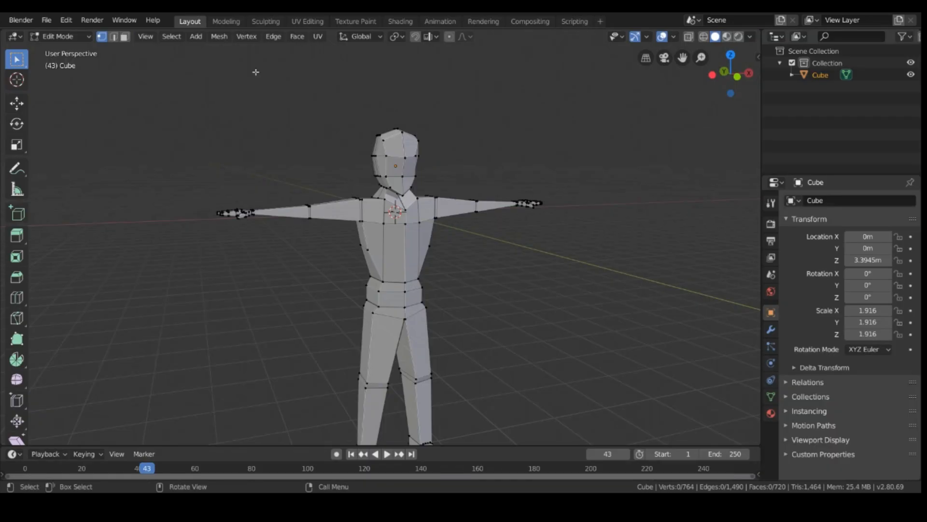
Check the centre chest vertex for overlapping duplicate geometry with a trial move, and cancel the move.
scroll(327, 339, "down", 2)
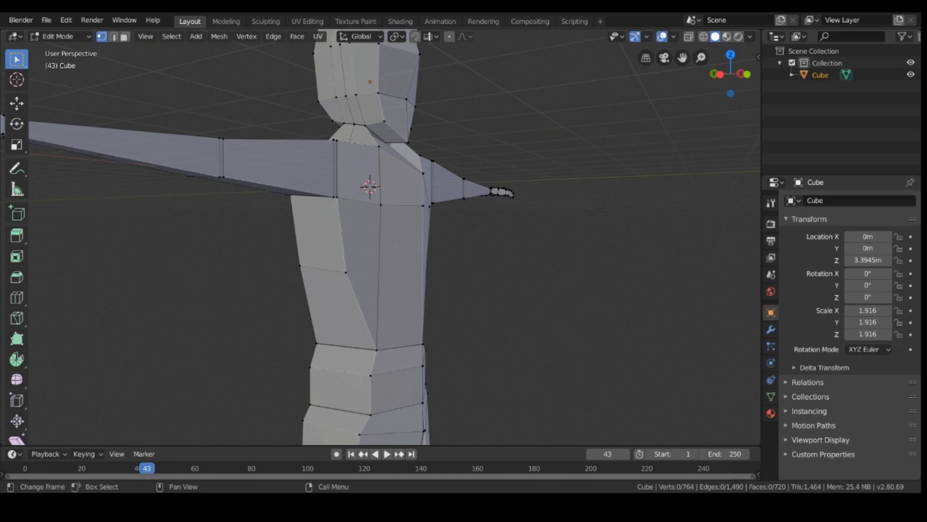
middle_click_drag(298, 230, 418, 223)
middle_click_drag(648, 264, 604, 246)
left_click(439, 228)
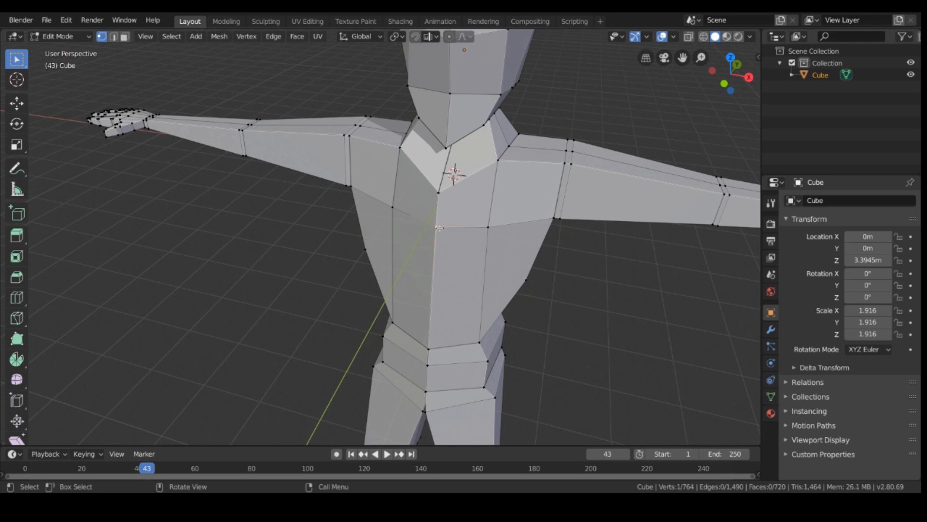
key("g")
right_click(454, 221)
Pull the overlapping vertex at the front centre of the waist out to the side and delete it.
left_click(438, 347)
key("g")
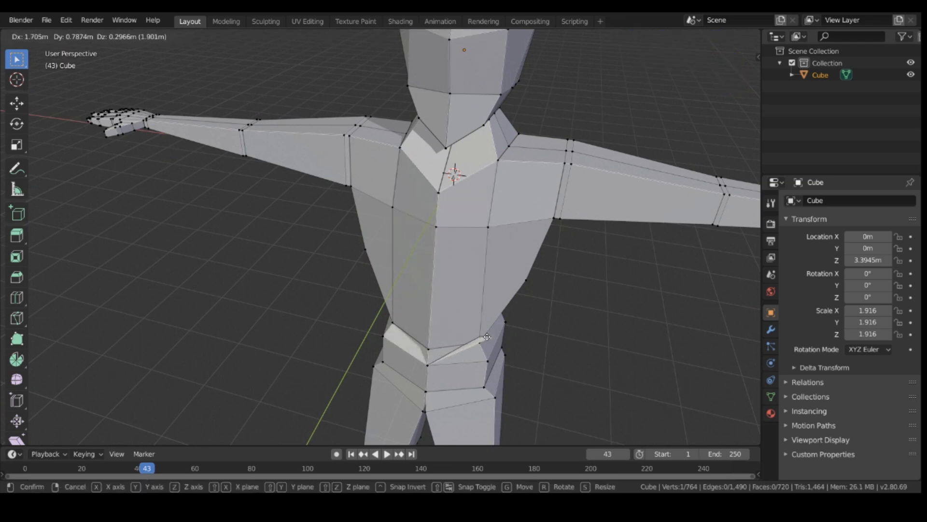
left_click(344, 333)
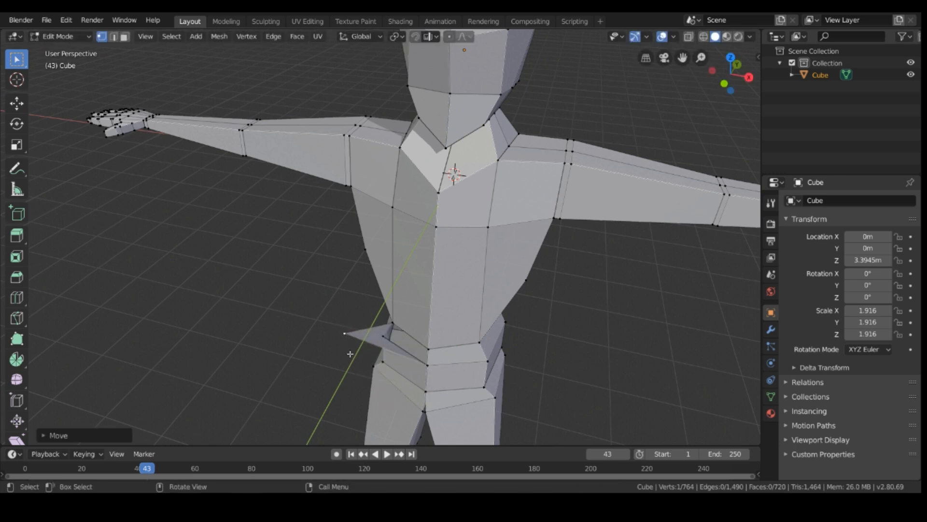
middle_click_drag(288, 356, 594, 306)
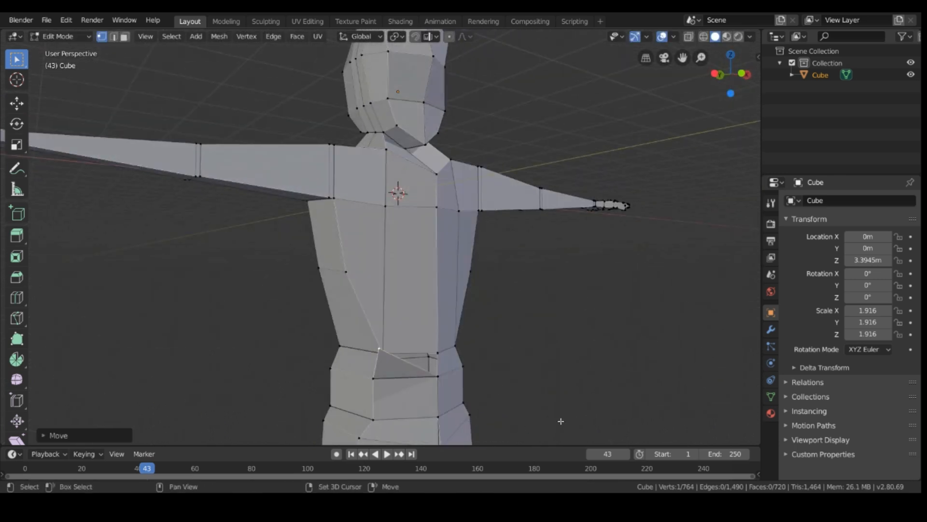
middle_click_drag(557, 422, 485, 246)
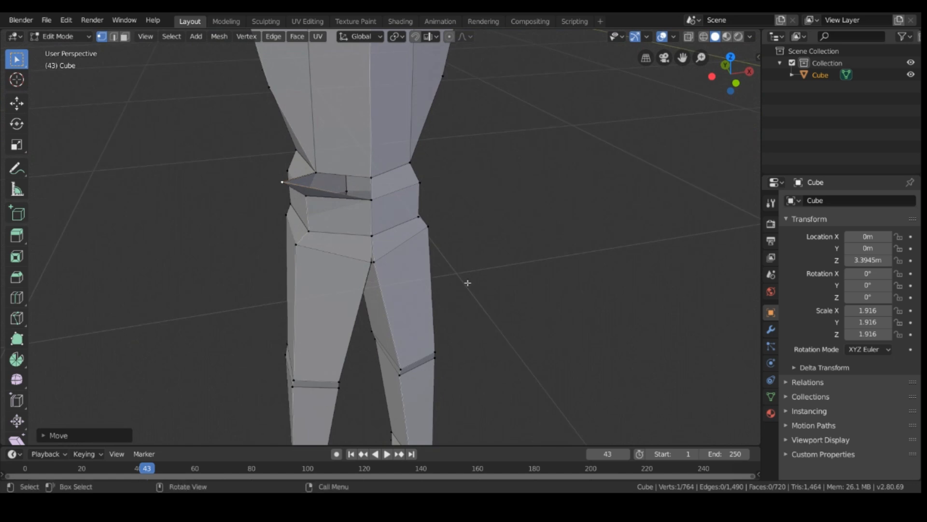
scroll(454, 309, "up", 2)
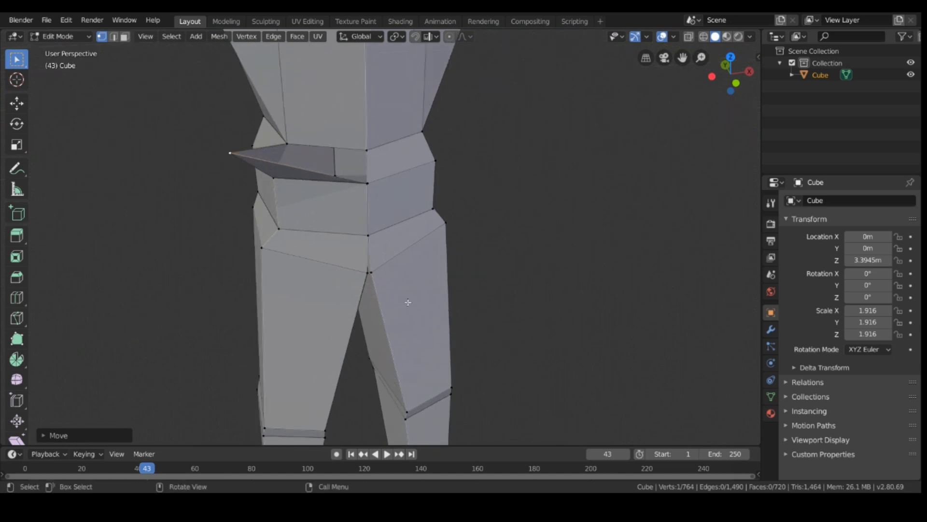
key("x")
left_click(417, 277)
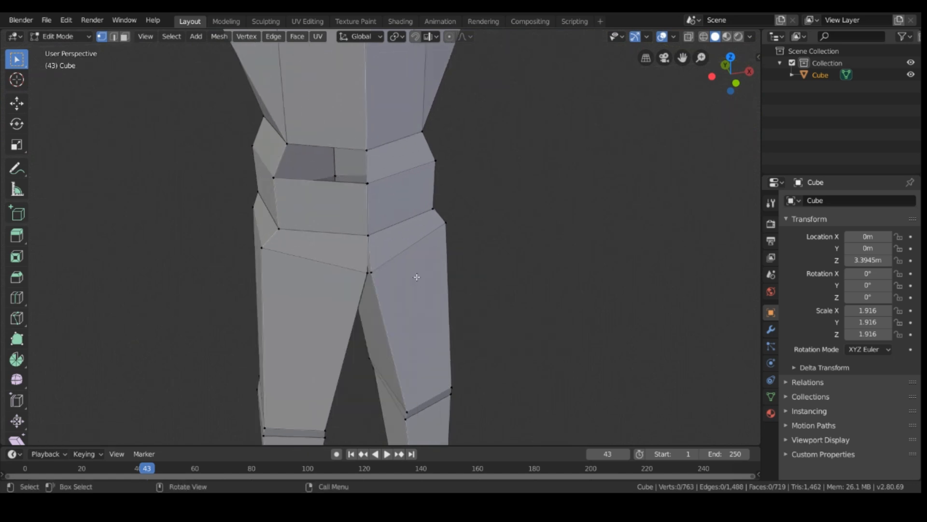
Fill the opened waist gap on the character's right with a four-sided face between its four corner vertices.
left_click(275, 178, "shift")
left_click(288, 144, "shift")
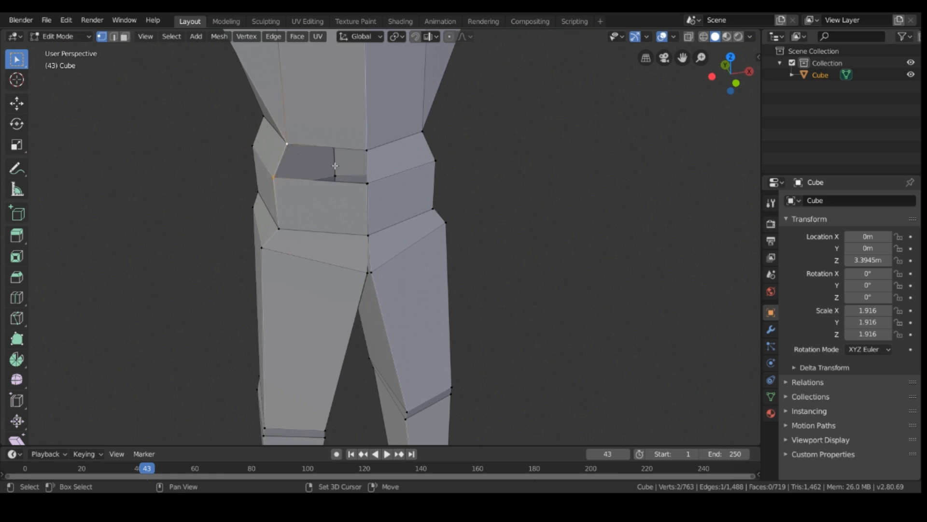
left_click(367, 151, "shift")
left_click(367, 184, "shift")
key("f")
Pull the centre front waist vertex aside to check for a duplicate beneath it, undo the move and delete the vertex.
left_click(376, 195)
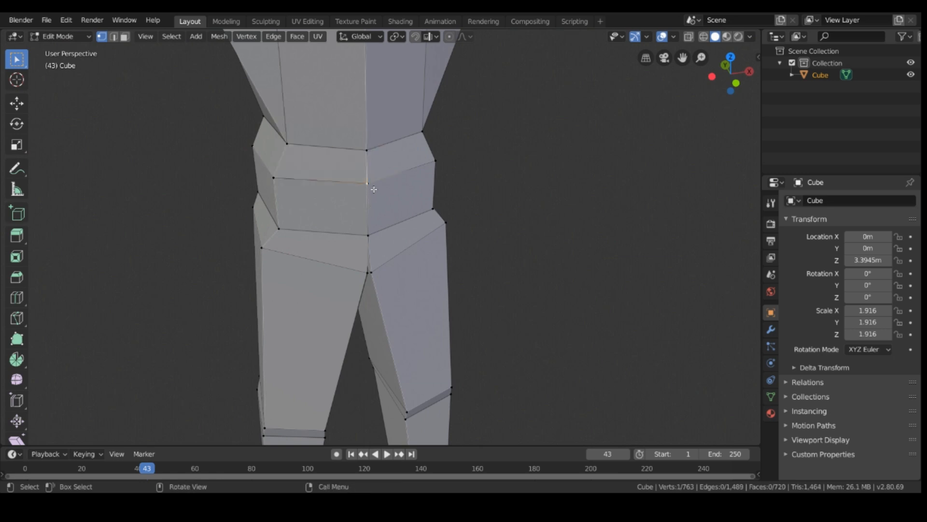
key("g")
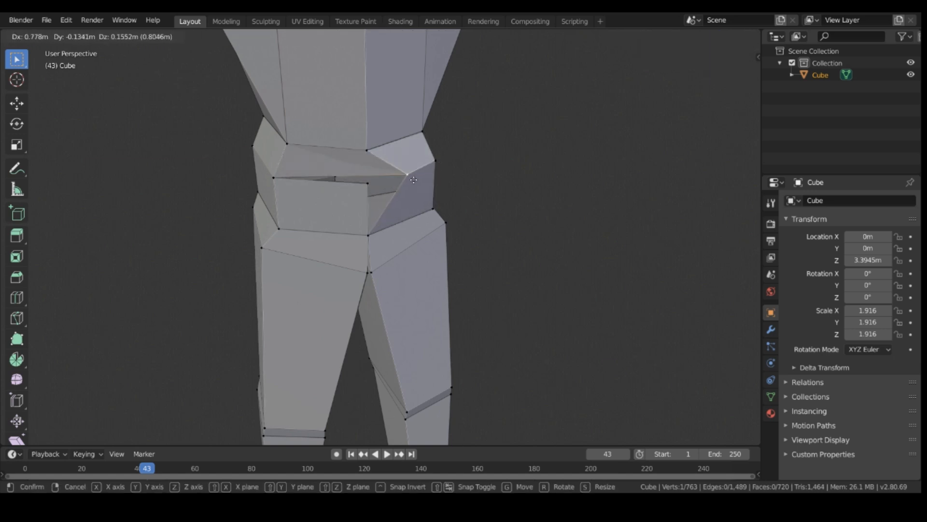
left_click(405, 179)
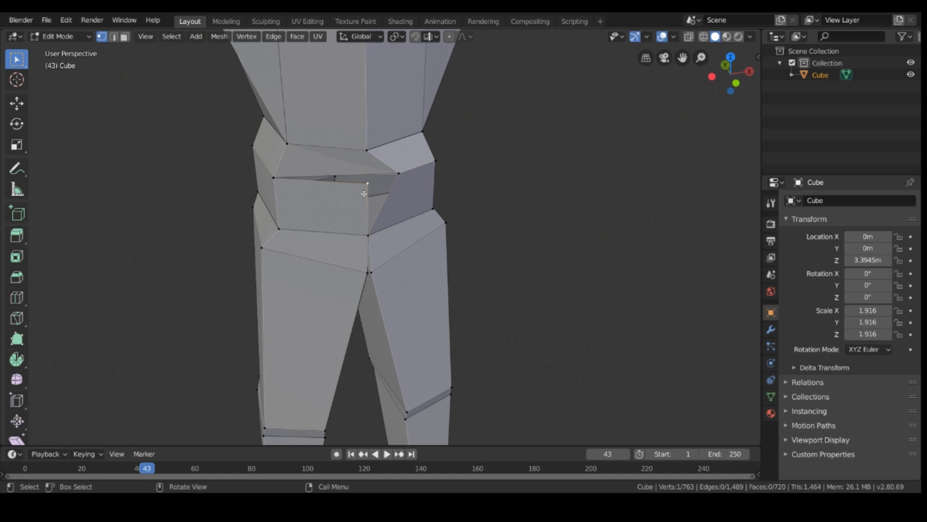
left_click(403, 176)
key("ctrl+z")
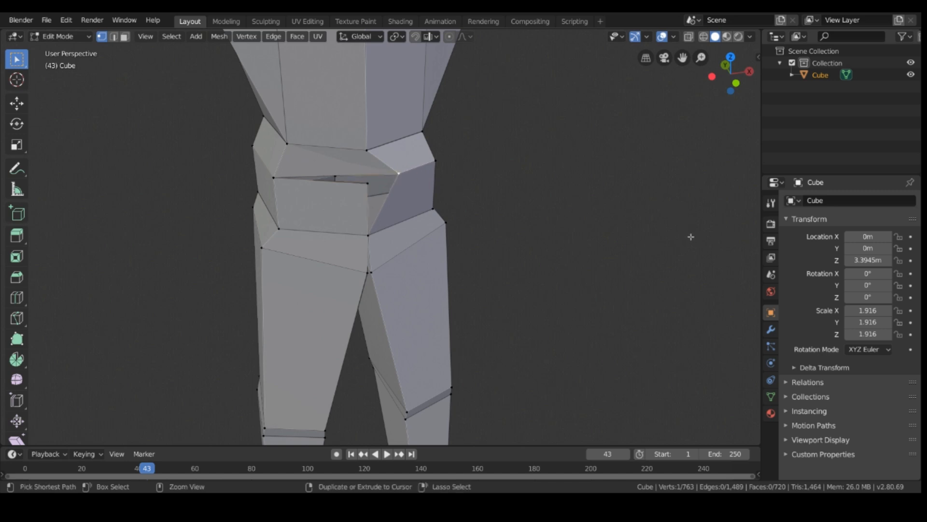
key("ctrl+z")
key("x")
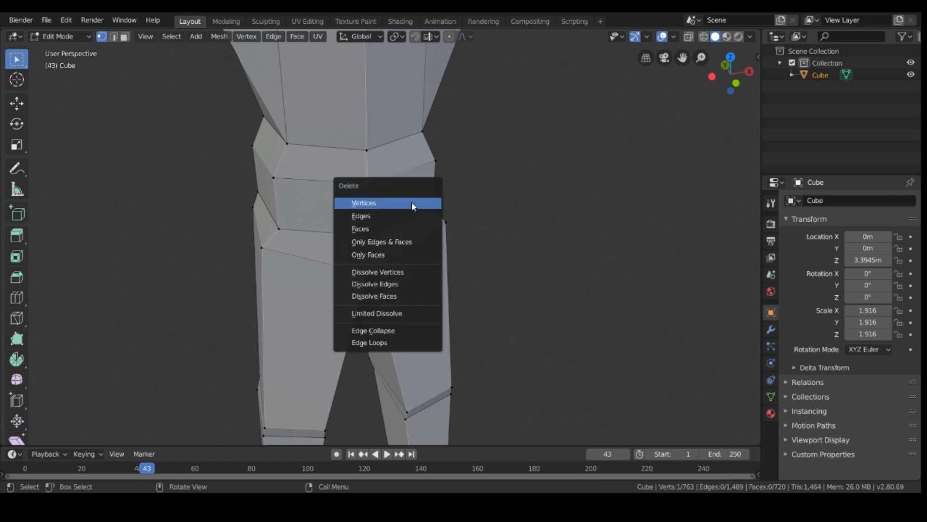
left_click(412, 201)
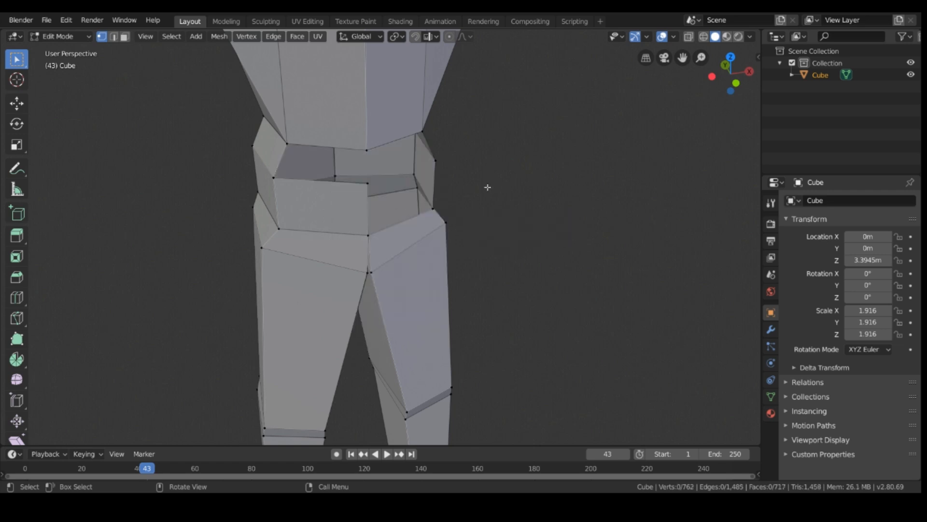
Pull the overlapping vertex at the front centre of the waist's lower edge aside and delete it.
middle_click_drag(488, 187, 430, 189)
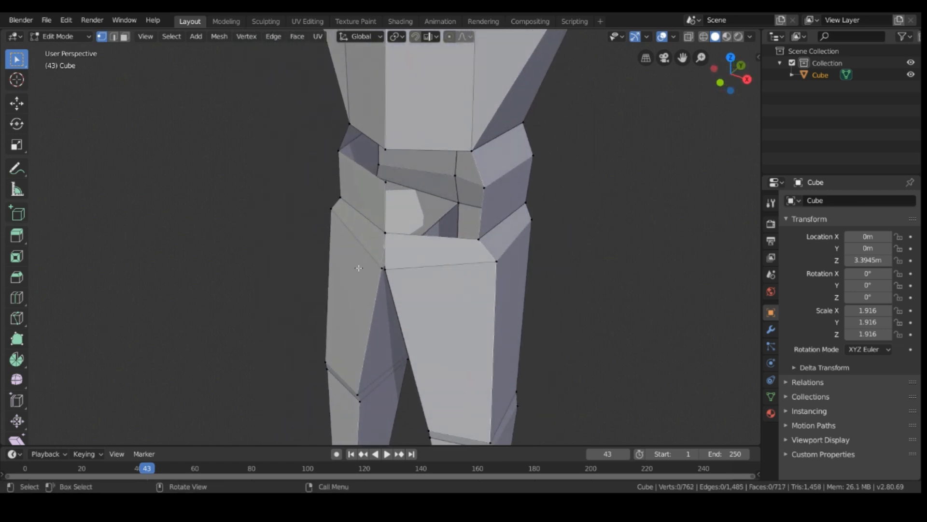
middle_click_drag(386, 234, 379, 243)
left_click(374, 228)
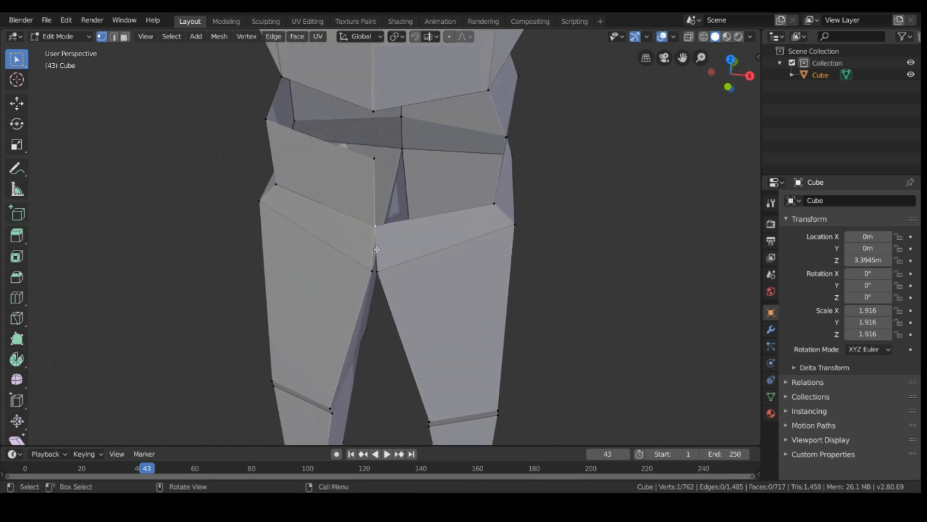
key("g")
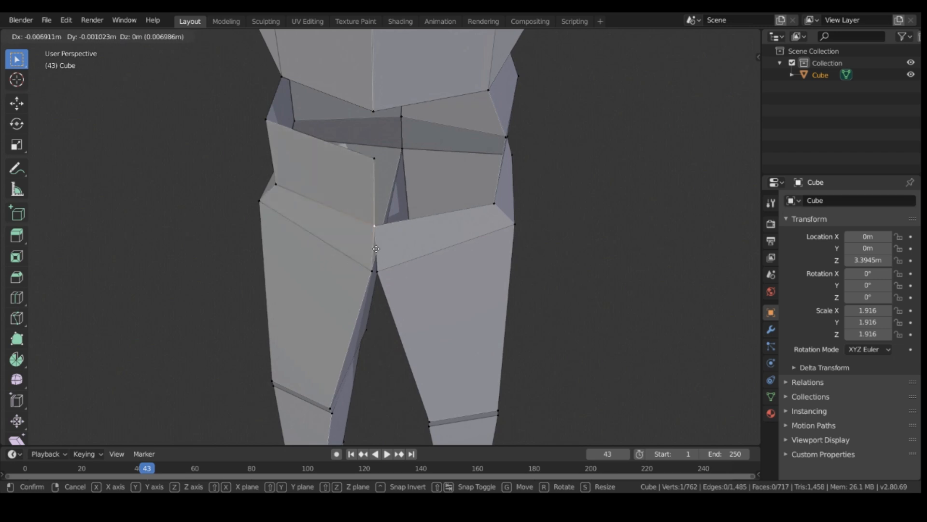
left_click(368, 248)
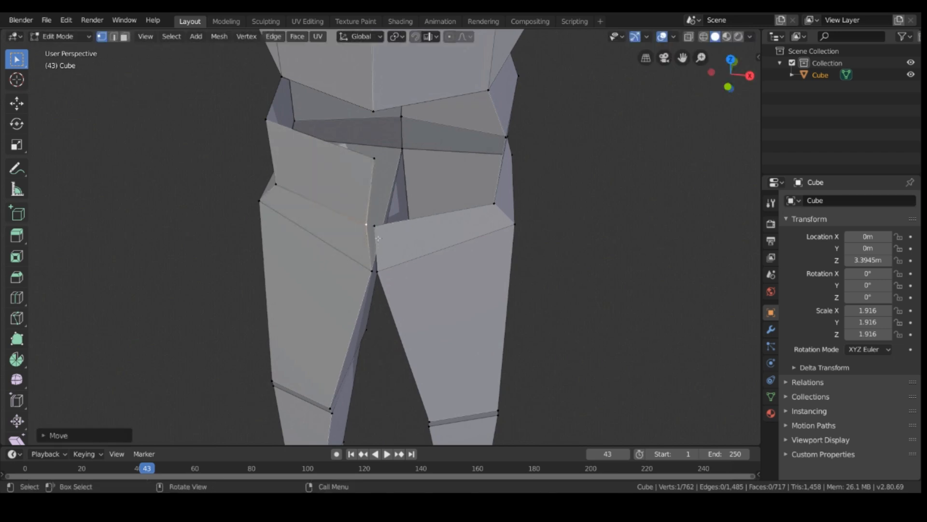
key("x")
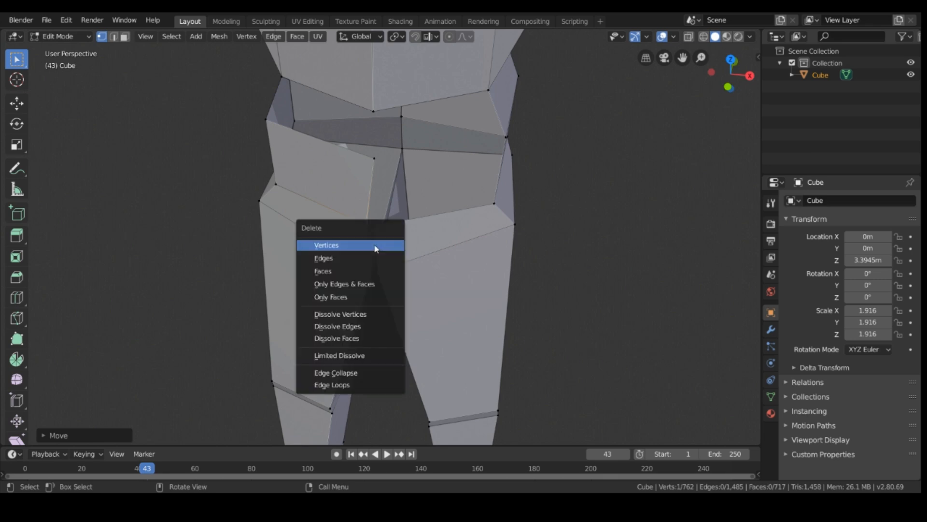
left_click(375, 244)
Fill the upper front waist gap on the character's right with a four-sided face between its corner vertices.
middle_click_drag(375, 242, 366, 159)
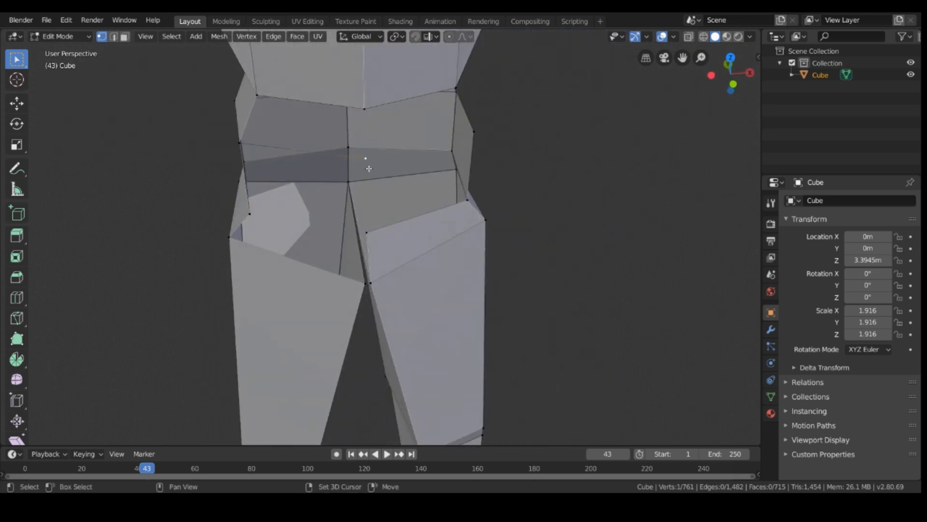
left_click(364, 108, "shift")
left_click(257, 95, "shift")
left_click(240, 143, "shift")
key("f")
Fill the upper front waist gap on the character's left with a four-sided face between its corner vertices.
left_click(368, 164)
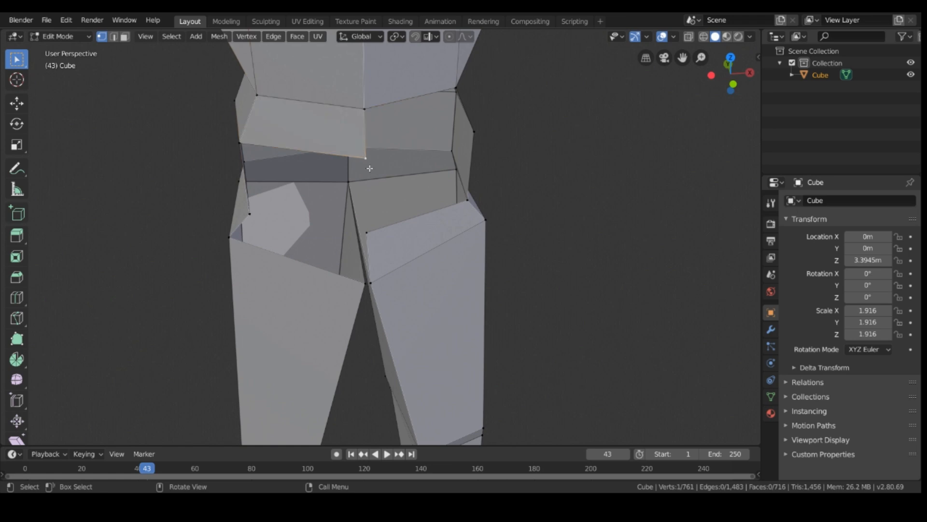
left_click(366, 112, "shift")
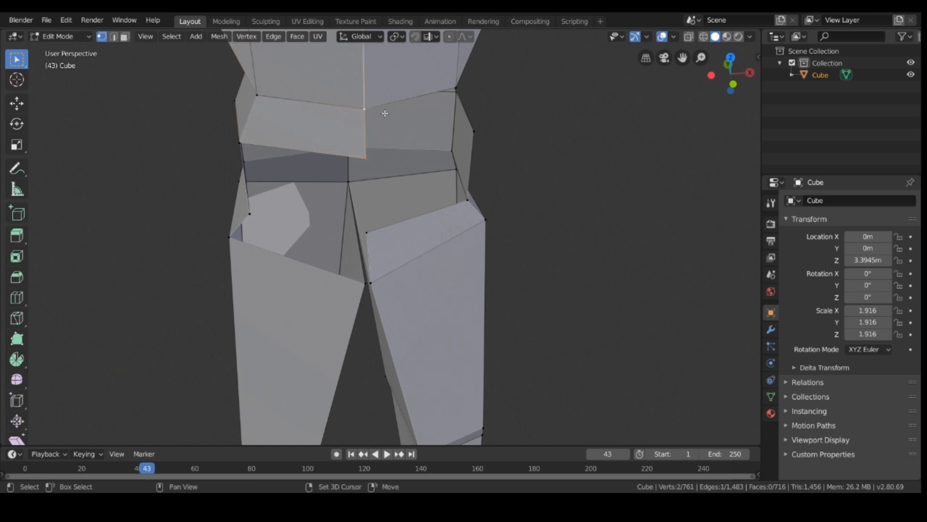
left_click(466, 131, "shift")
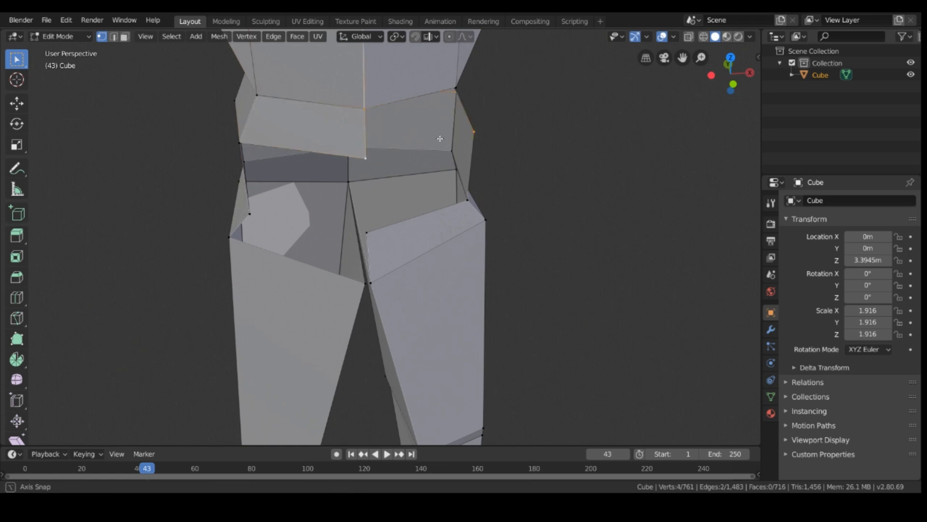
middle_click_drag(438, 139, 573, 114)
left_click(499, 101, "shift")
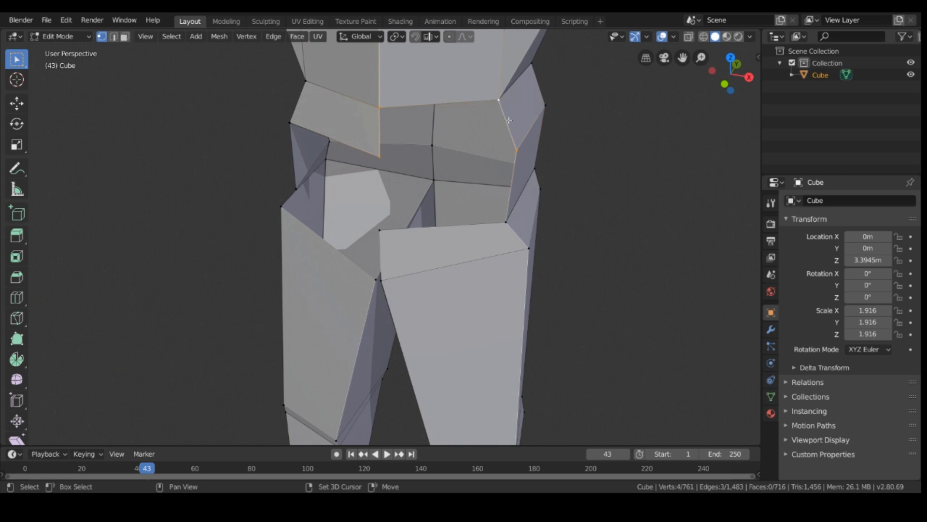
key("f")
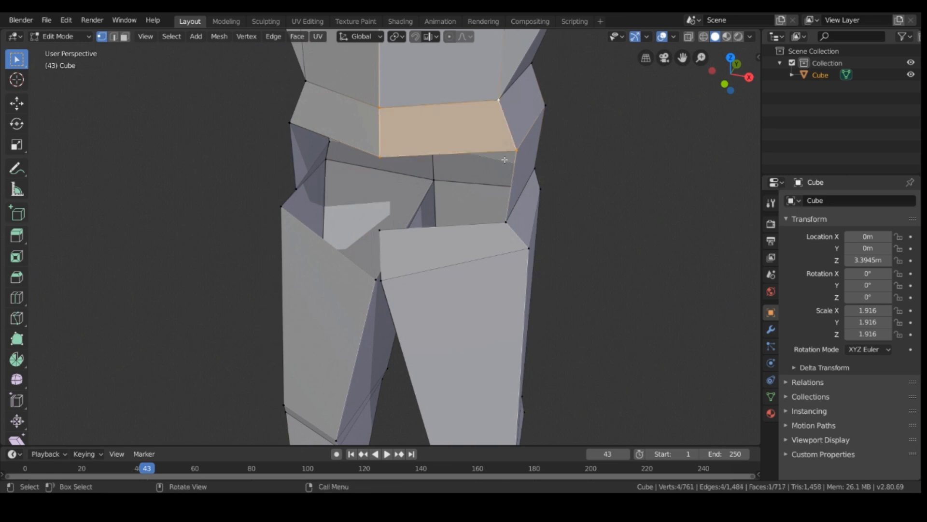
Close the lower front waist gap on the character's left with a four-sided face.
left_click(504, 159)
middle_click_drag(505, 159, 395, 217)
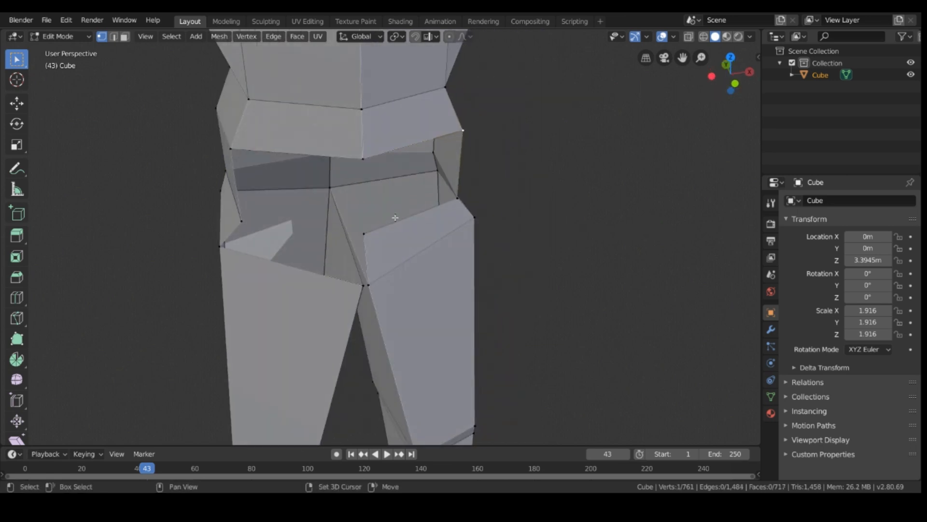
left_click(458, 197, "shift")
key("f")
left_click(540, 226)
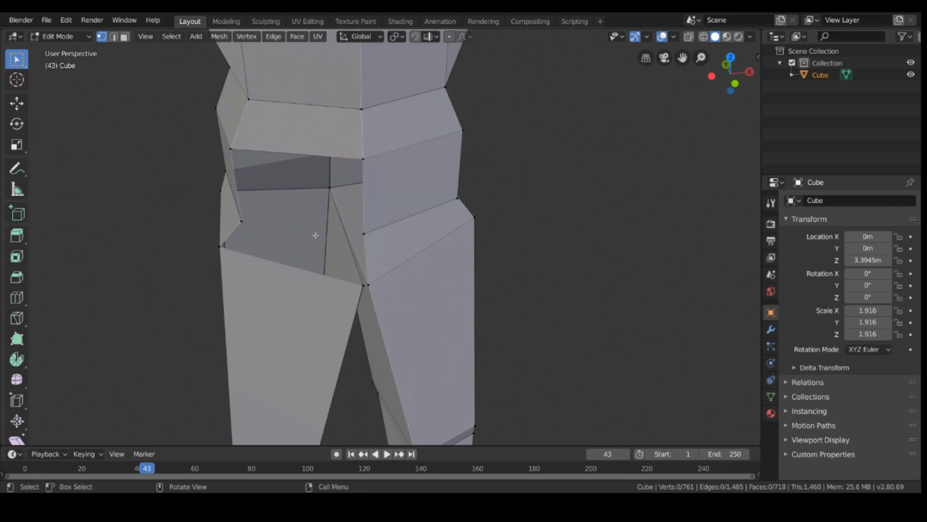
Delete the extra front crotch vertex at the top of the character's right thigh.
middle_click_drag(315, 235, 324, 234)
left_click(339, 283)
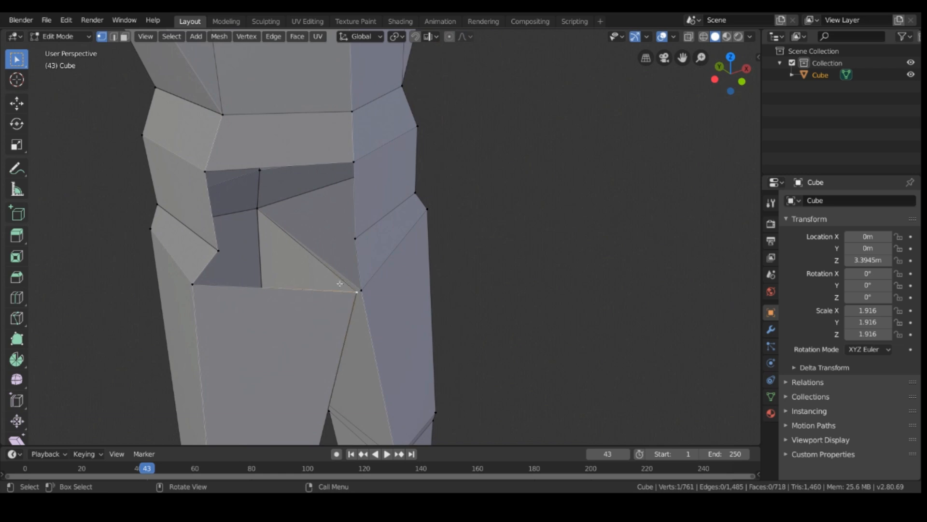
middle_click_drag(377, 295, 354, 300)
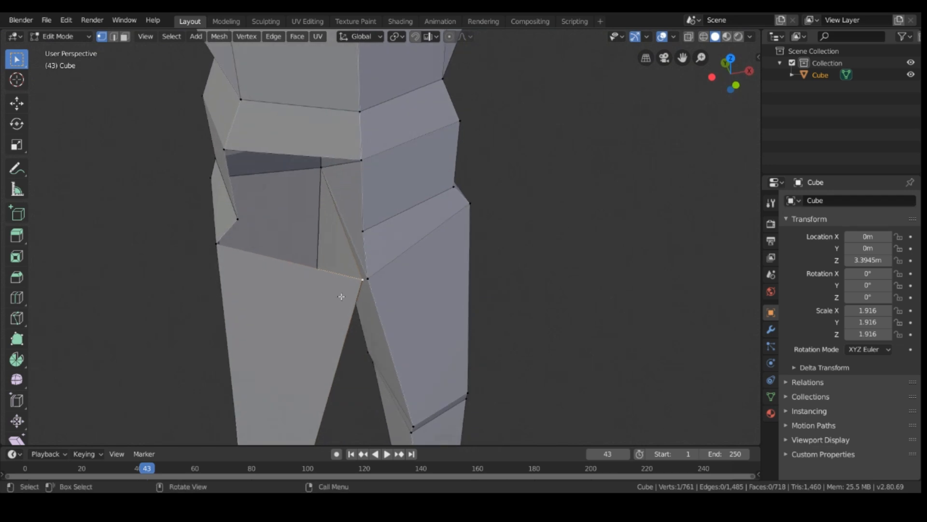
middle_click_drag(353, 292, 346, 339)
key("x")
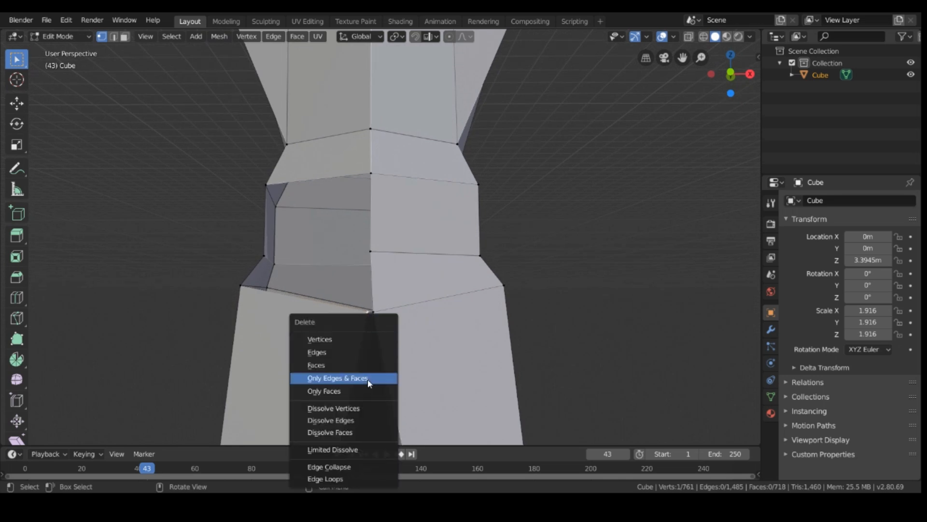
left_click(356, 335)
Close the lower front waist gap on the character's right with a four-sided face between its corner vertices.
middle_click_drag(356, 335, 398, 414)
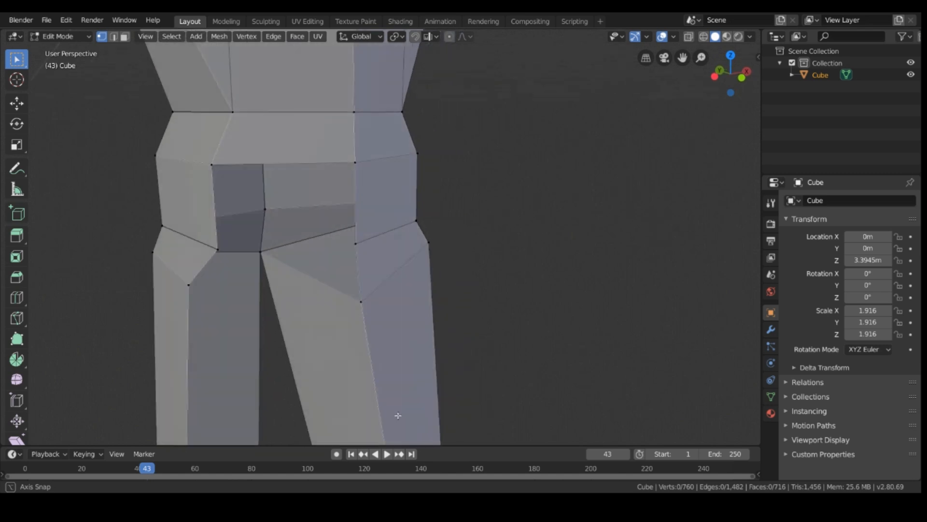
left_click(217, 249)
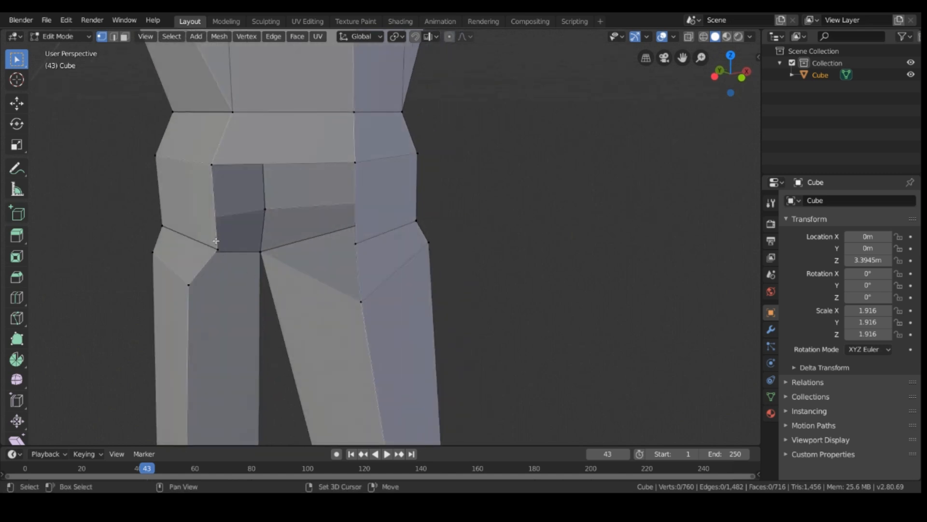
left_click(211, 164, "shift")
left_click(354, 162, "shift")
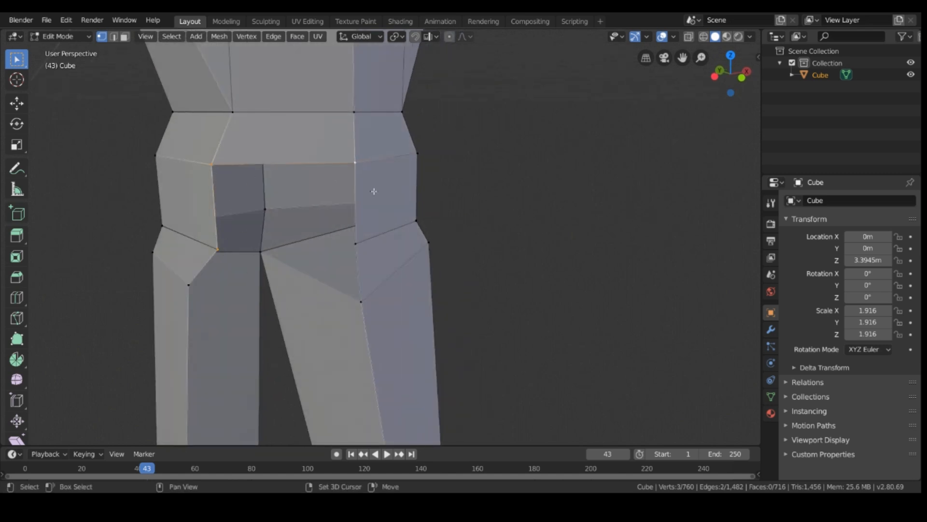
left_click(355, 243, "shift")
key("f")
Fill the front hip gap between the waist and the character's right thigh with a four-sided face.
left_click(356, 244)
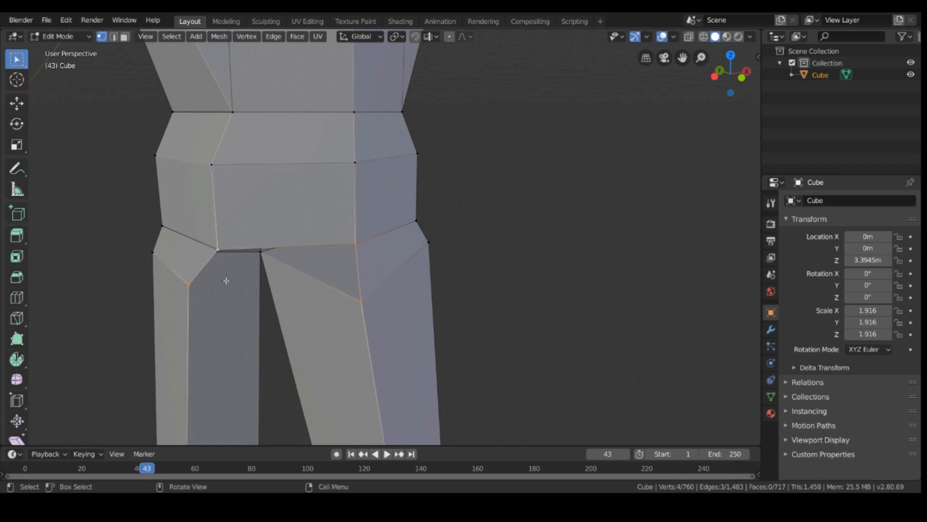
key("f")
key("alt+a")
Rebuild the front of the character's right thigh with a four-sided face between the hip edge and the top of the knee.
left_click(361, 301)
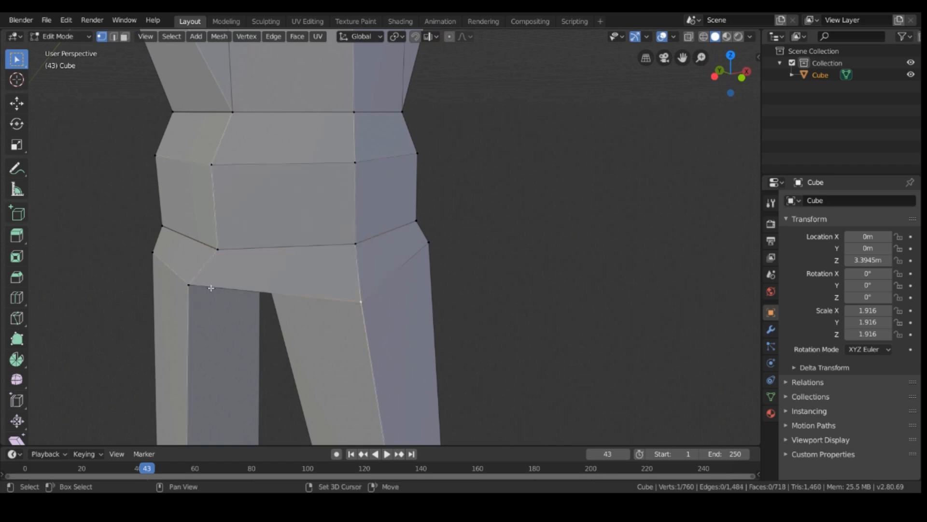
left_click(205, 287, "shift")
middle_click_drag(213, 290, 296, 293)
scroll(265, 390, "down", 4)
scroll(265, 390, "up", 4)
scroll(329, 248, "down", 3)
scroll(314, 267, "up", 5)
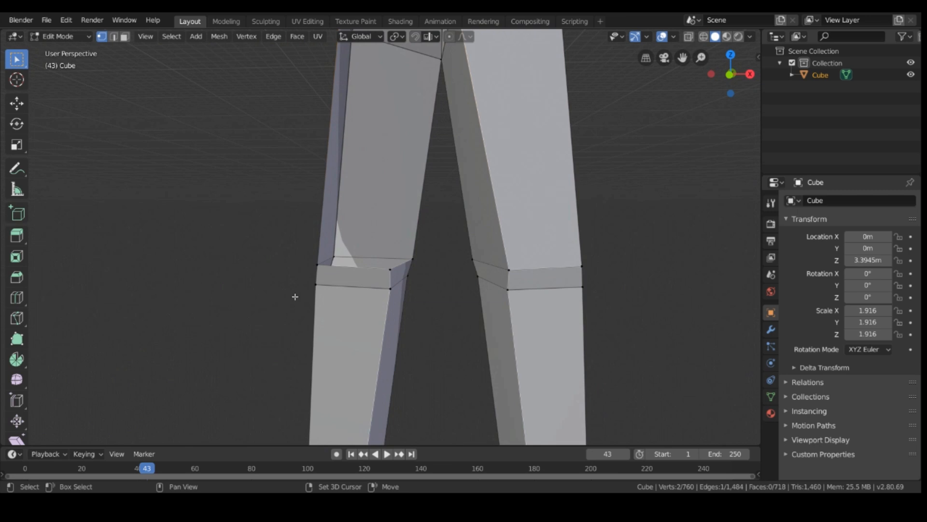
left_click(317, 265, "shift")
left_click(390, 269, "shift")
key("j")
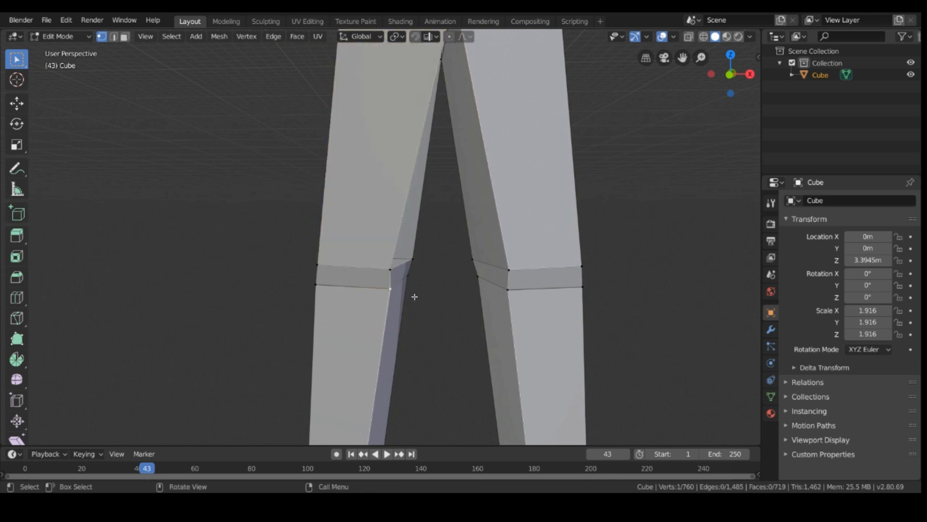
Fill the inner side of the character's right thigh with a four-sided face between the crotch and the knee.
middle_click_drag(413, 296, 433, 265)
left_click(426, 268, "shift")
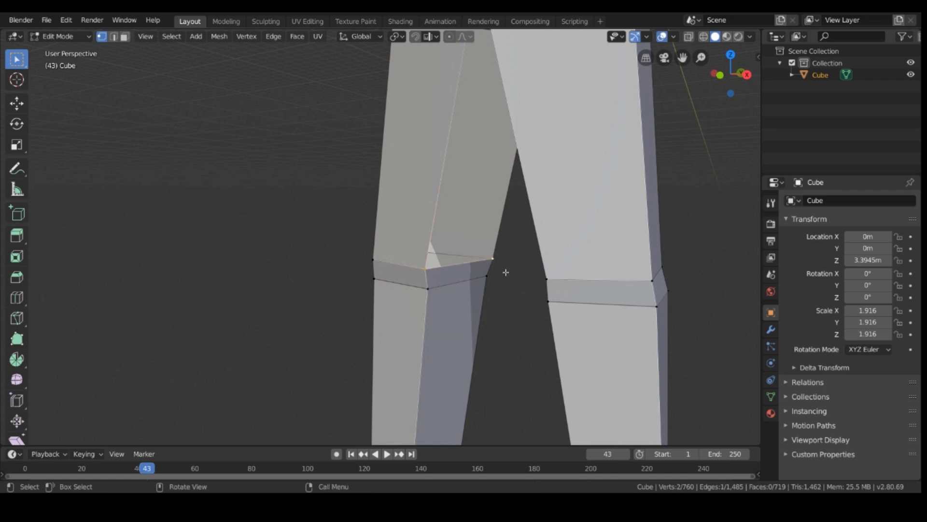
middle_click_drag(503, 269, 454, 128)
left_click(454, 128, "shift")
scroll(456, 118, "down", 1)
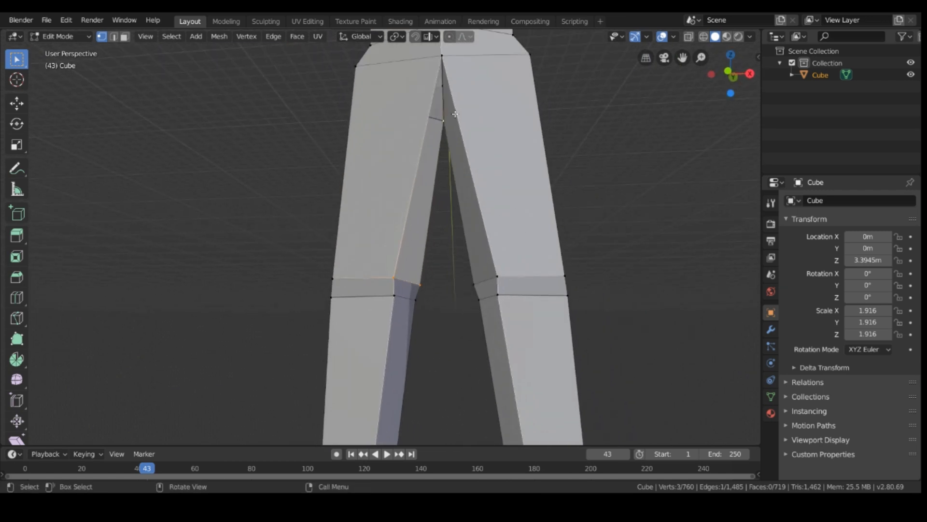
left_click(447, 60, "shift")
key("f")
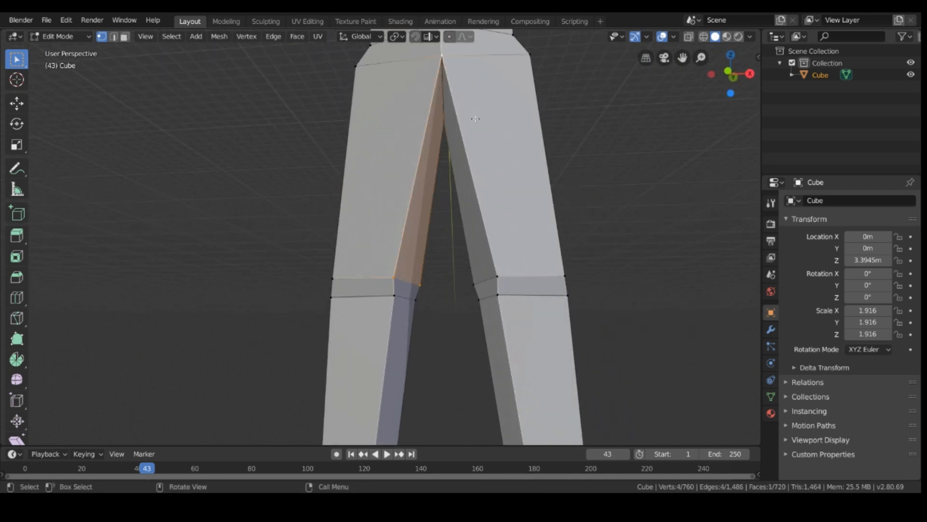
left_click(448, 218)
middle_click_drag(593, 246, 530, 276)
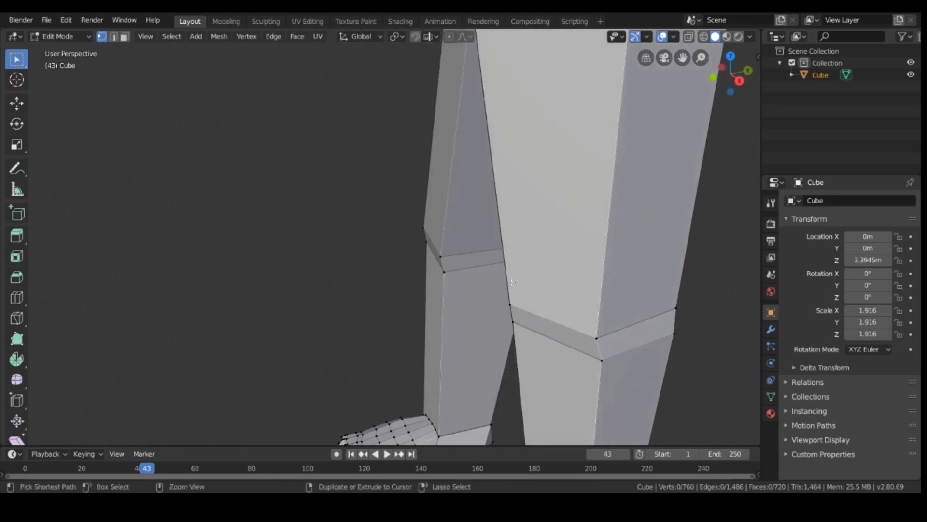
Save the current file, and save the human mesh under the new name HumanFinalLP.blend in the SITS folder.
key("ctrl+s")
middle_click_drag(359, 238, 418, 307)
scroll(409, 240, "down", 4)
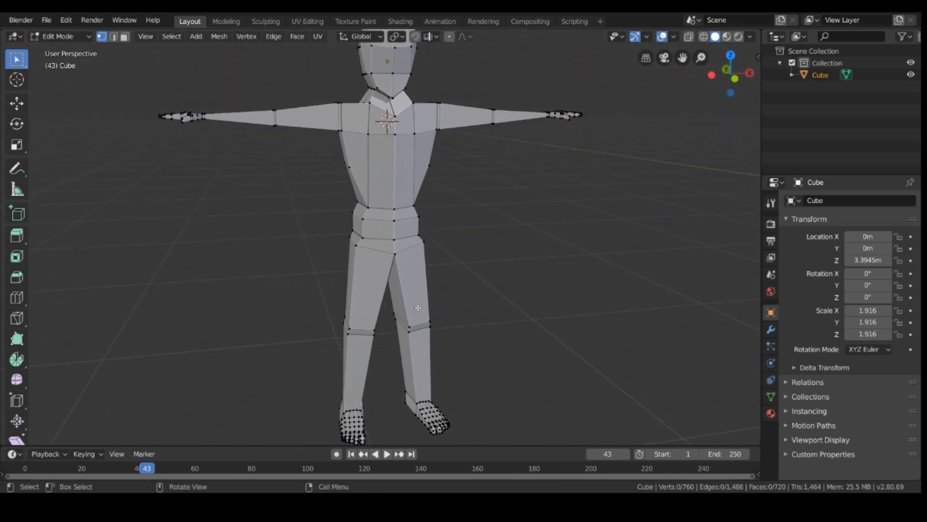
left_click(51, 24)
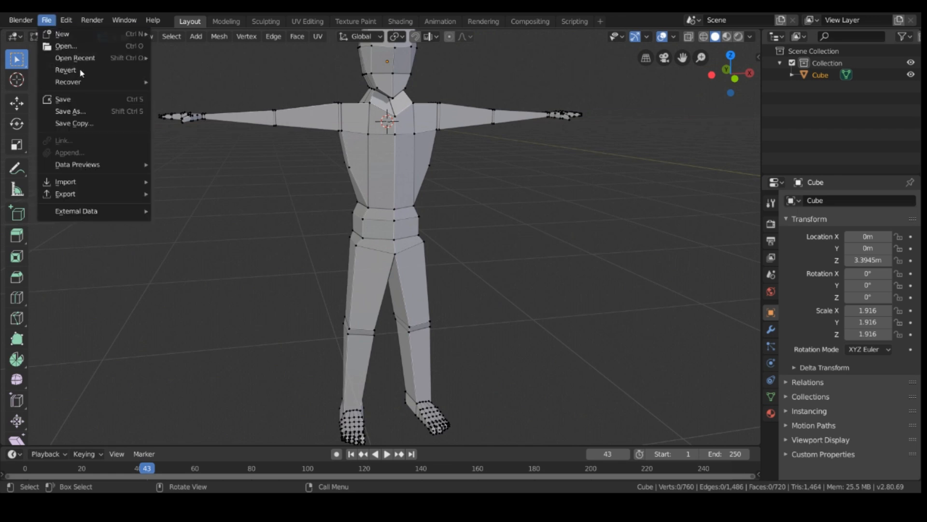
left_click(87, 110)
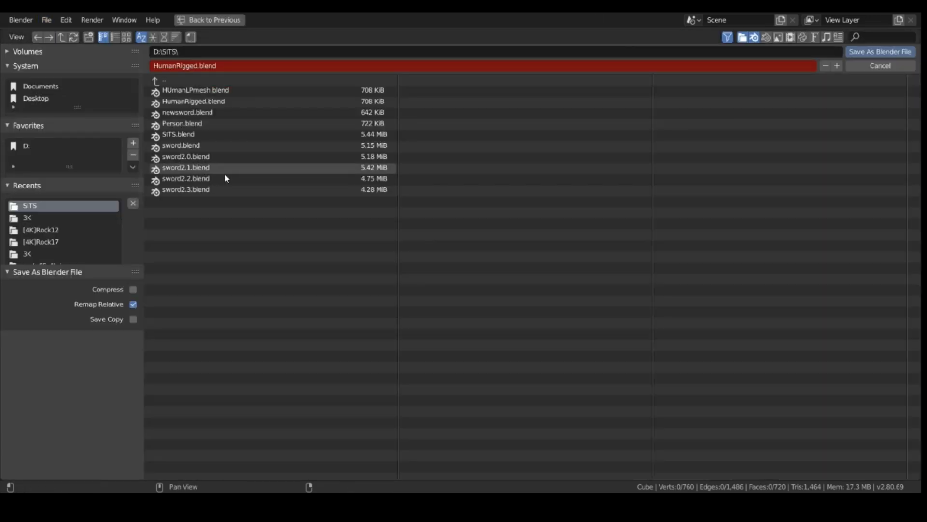
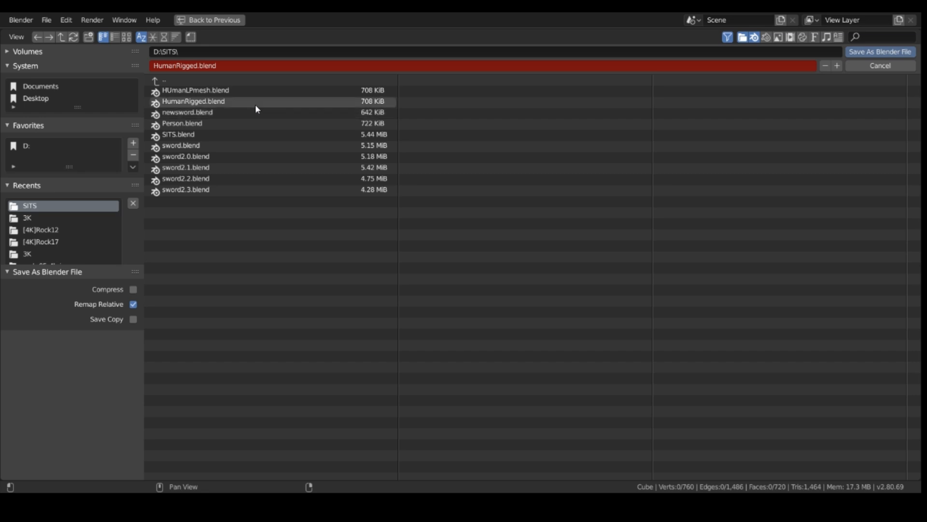
left_click(245, 65)
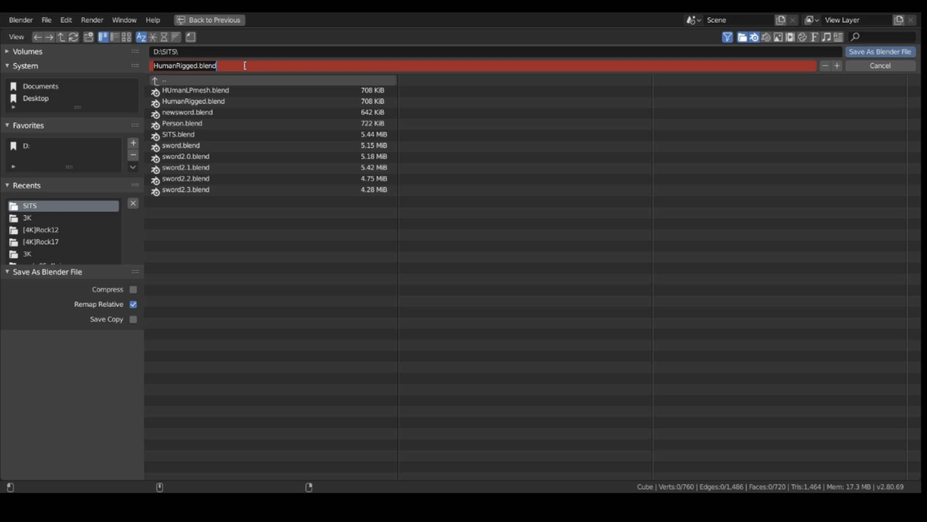
type("Human")
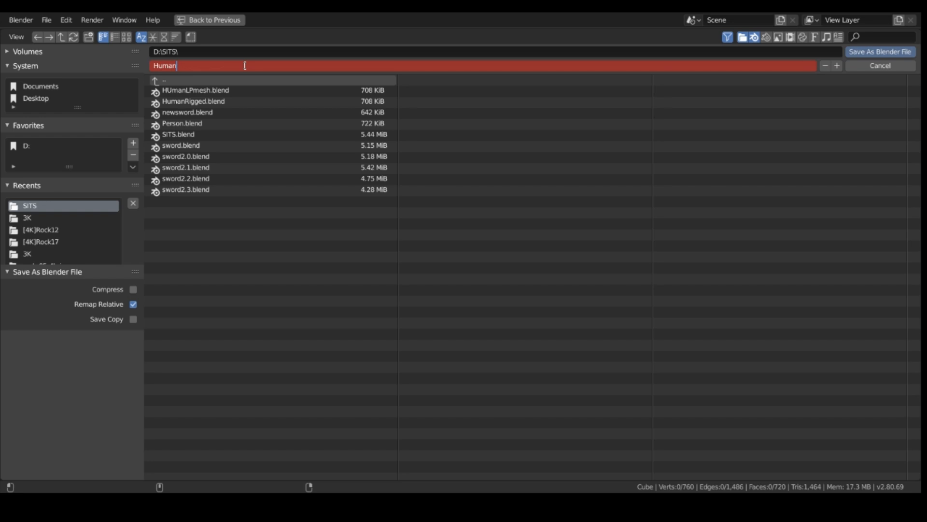
type("FinalLOW")
key("BackSpace")
key("BackSpace")
key("BackSpace")
type("LP")
key("Return")
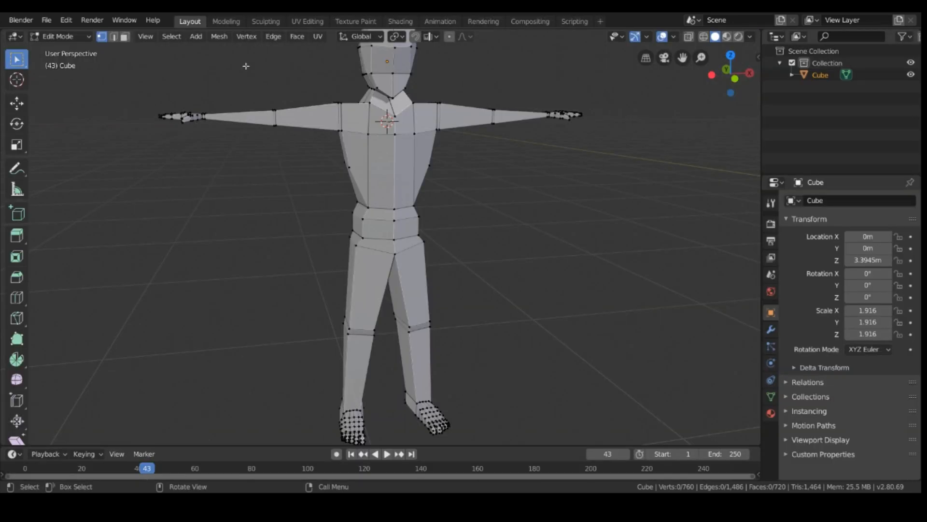
Save the model again over the existing HumanRigged.blend file, making it the working file for rigging.
left_click(47, 20)
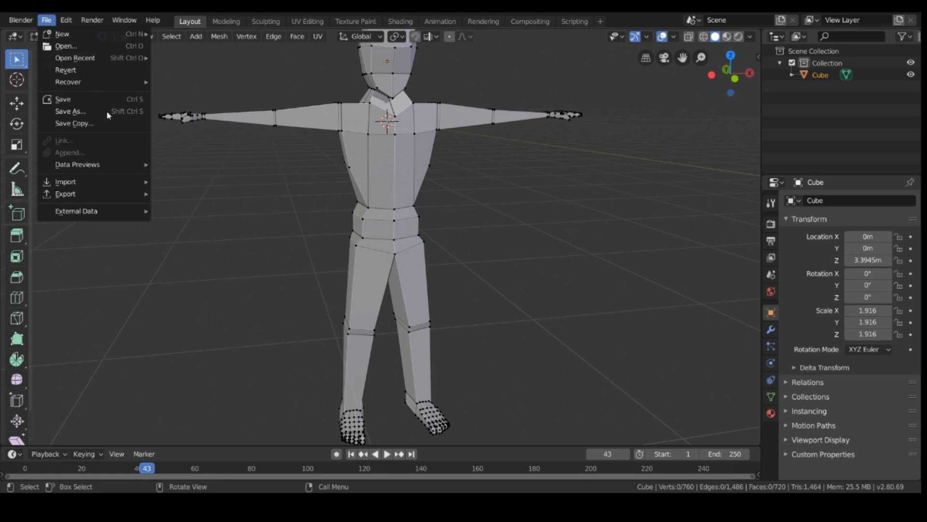
left_click(70, 111)
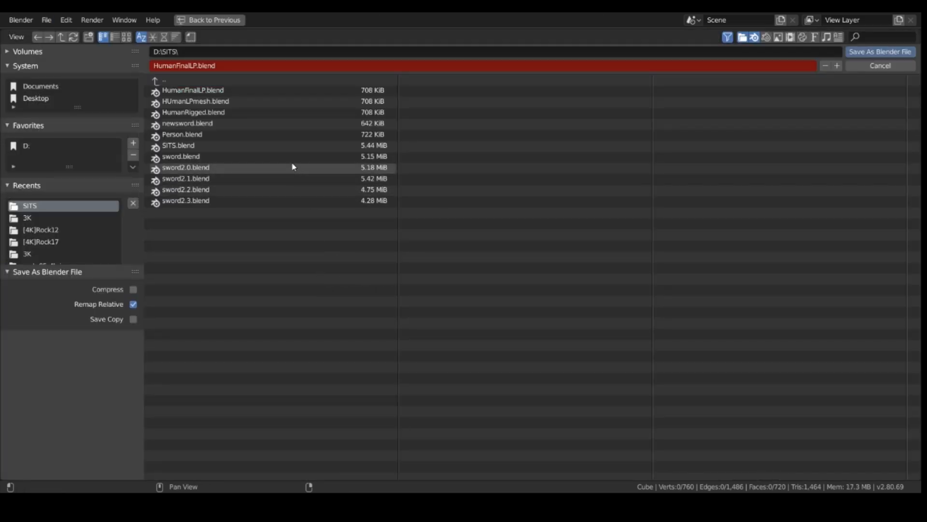
left_click(293, 113)
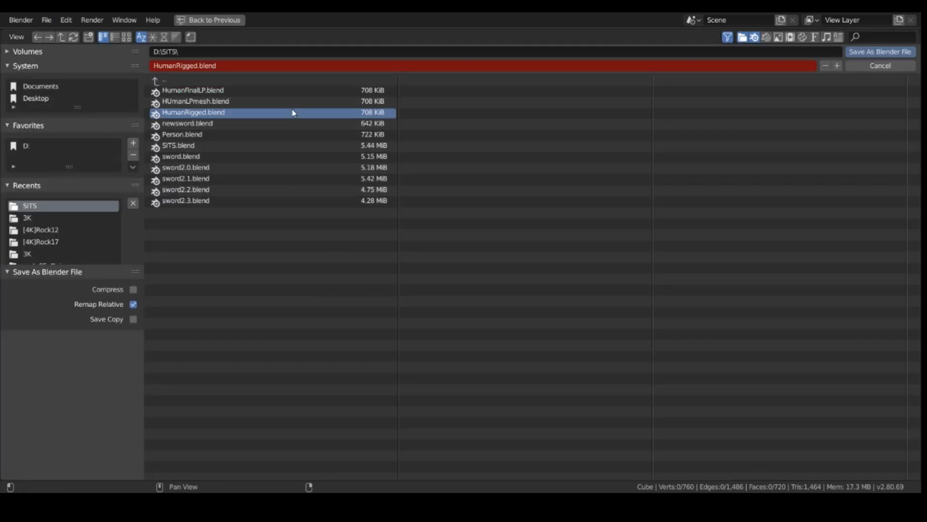
key("Return")
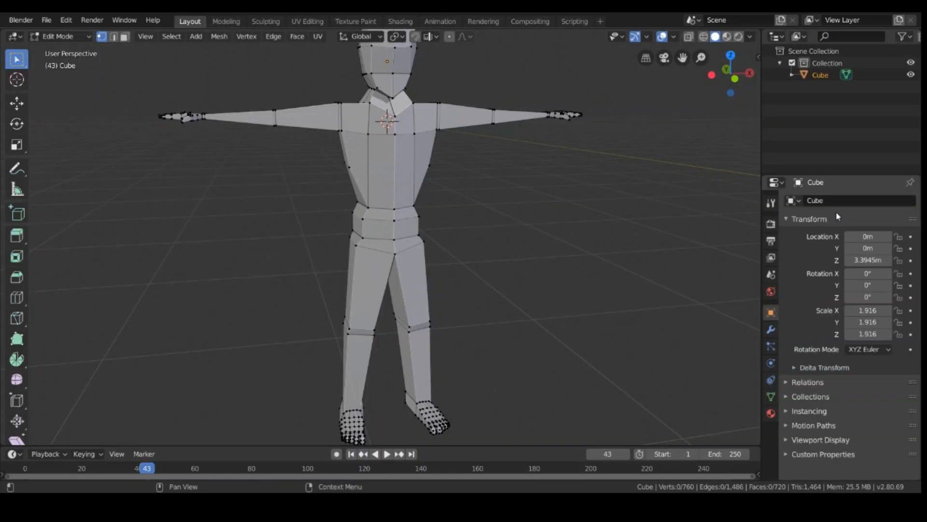
Leave mesh editing for Object Mode and display the body in wireframe shading.
mouse_move(551, 240)
middle_mouse_down()
mouse_move(513, 244)
mouse_move(563, 234)
middle_mouse_up()
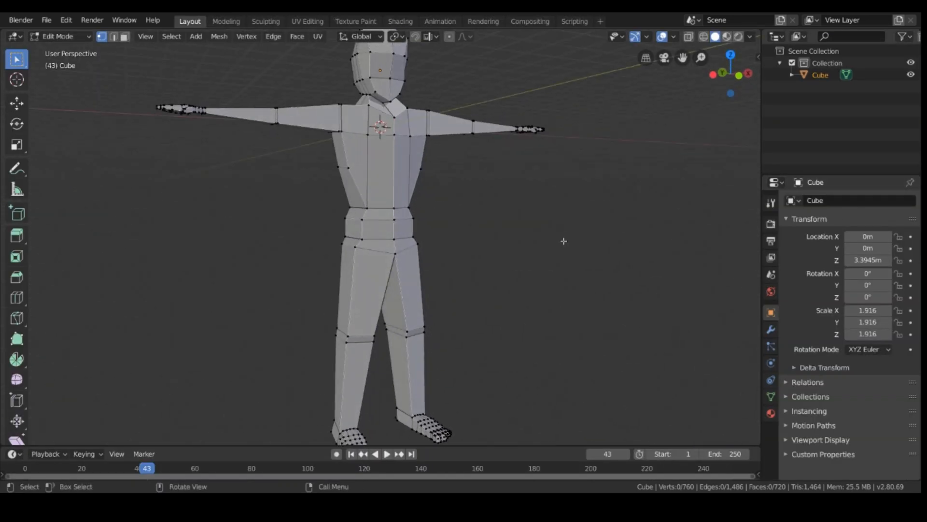
middle_click_drag(269, 275, 377, 252)
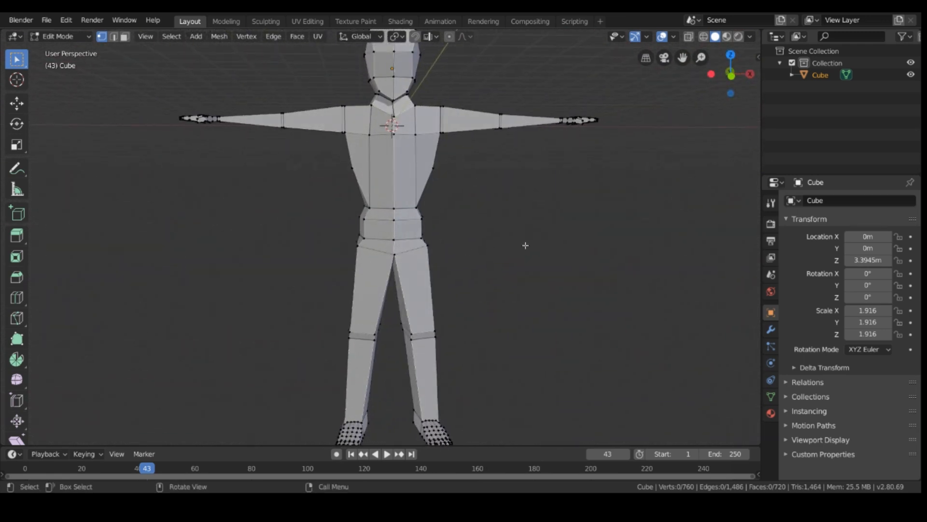
scroll(526, 266, "up", 4)
middle_click_drag(543, 250, 585, 248)
left_click(62, 37)
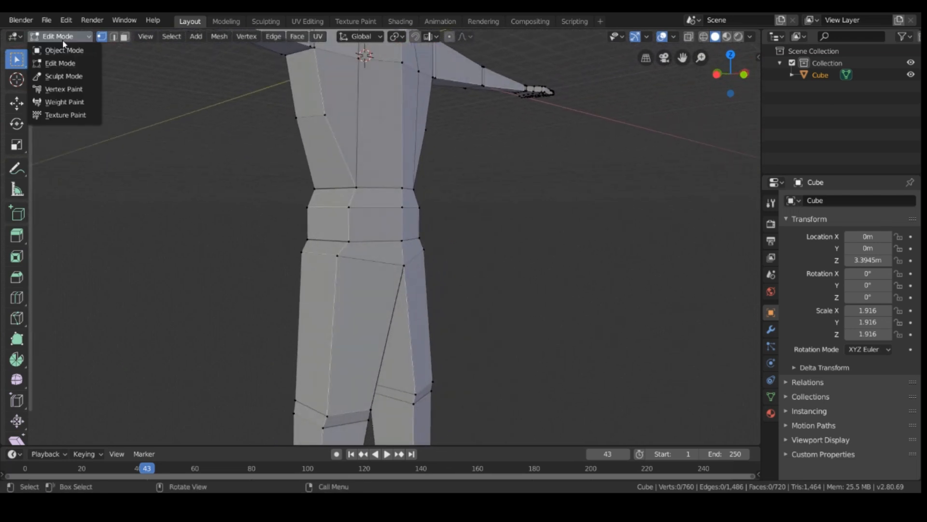
left_click(65, 51)
middle_click_drag(492, 260, 443, 268)
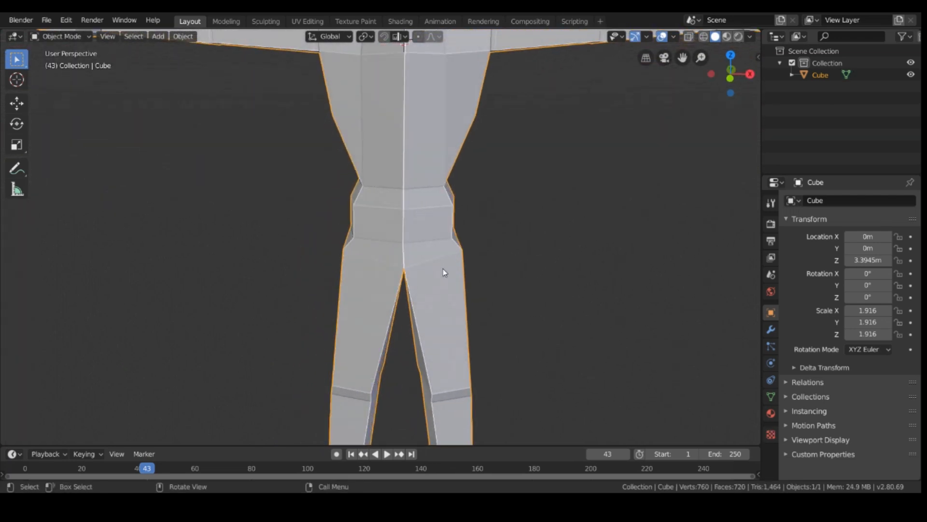
scroll(443, 268, "down", 2)
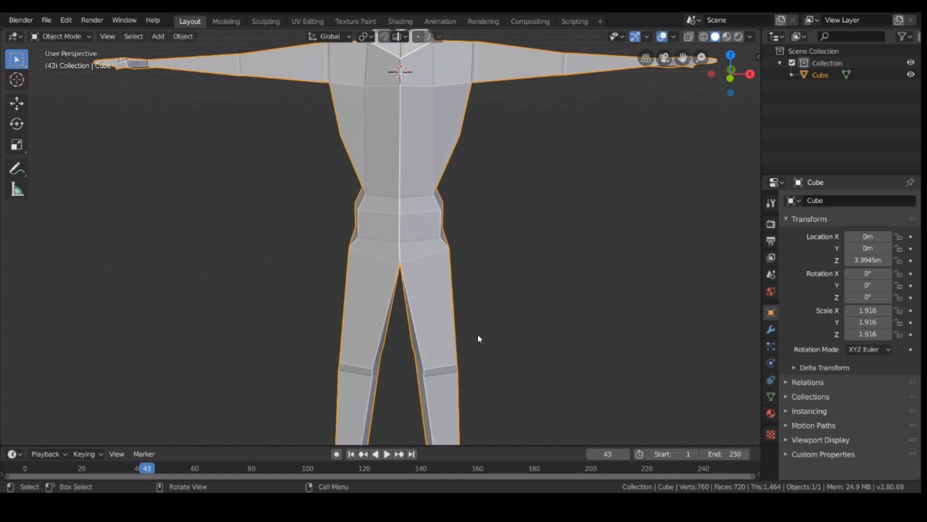
key("z")
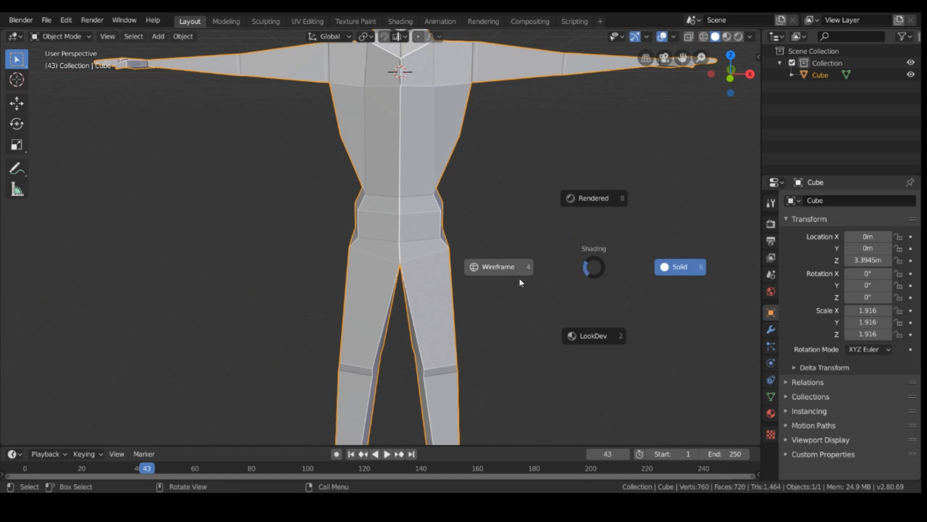
left_click(520, 280)
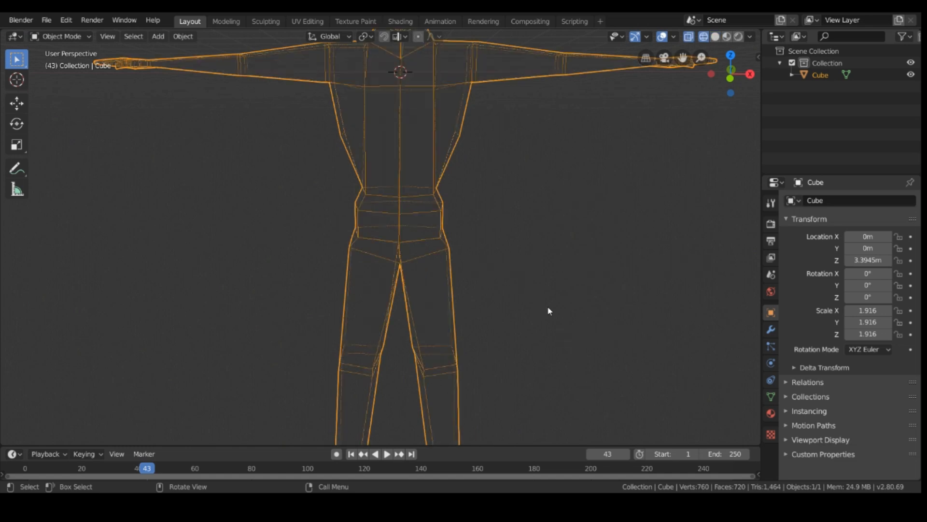
Add an armature to the scene and lower it along the Z axis to the figure's waist.
key("shift+a")
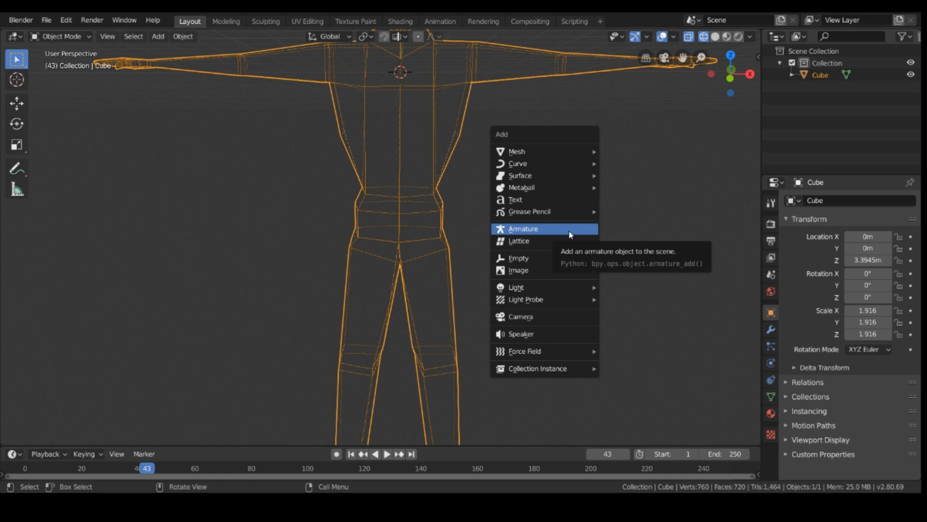
left_click(532, 227)
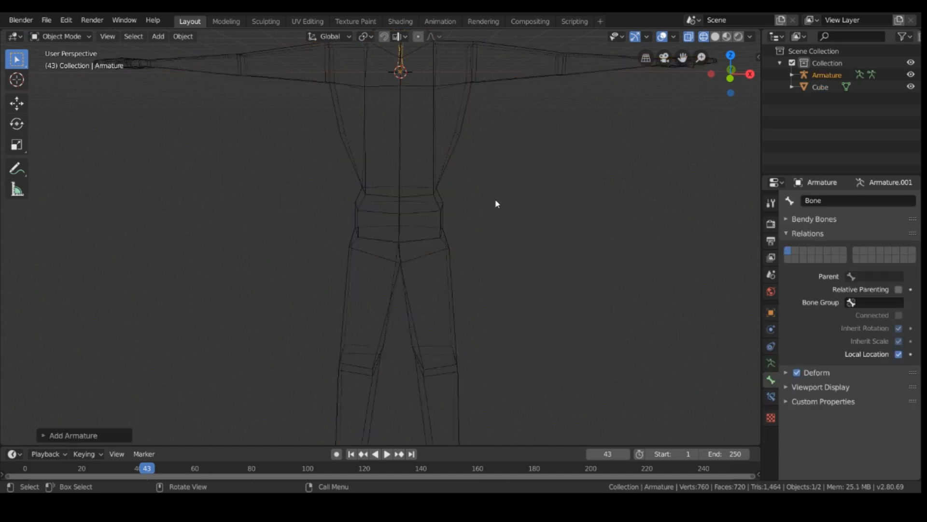
key("g")
key("z")
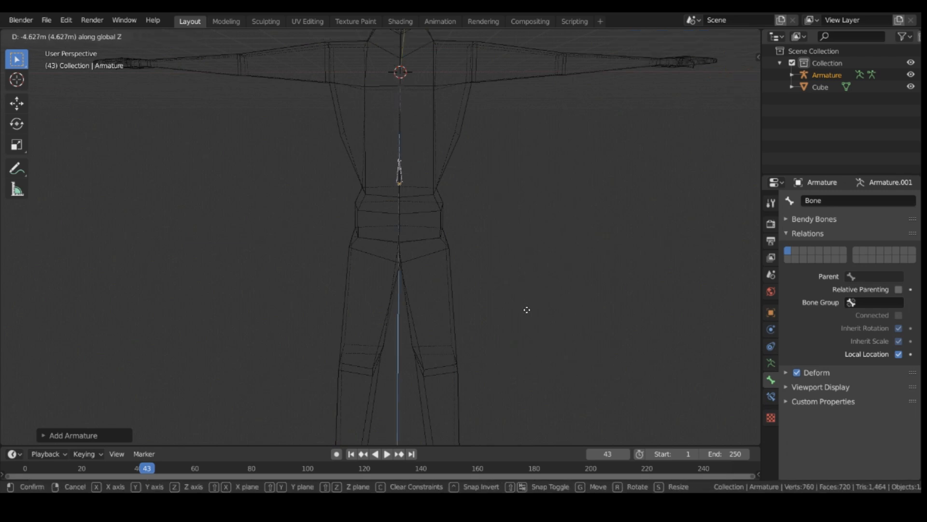
left_click(524, 334)
Shift the armature slightly along the Y axis inside the waist and scale it up so its tip reaches the mid-torso.
scroll(505, 279, "up", 3)
middle_click_drag(506, 279, 433, 283)
middle_click_drag(495, 310, 517, 321)
key("g")
key("y")
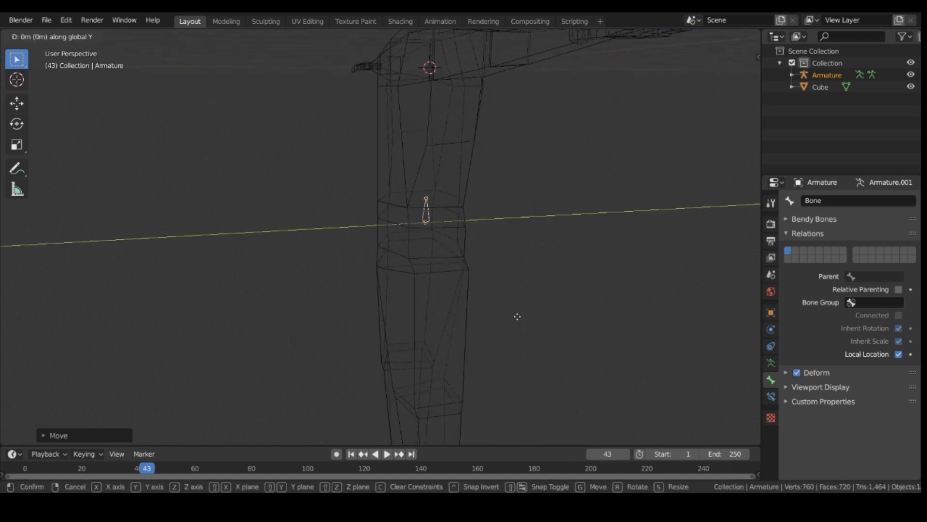
left_click(528, 313)
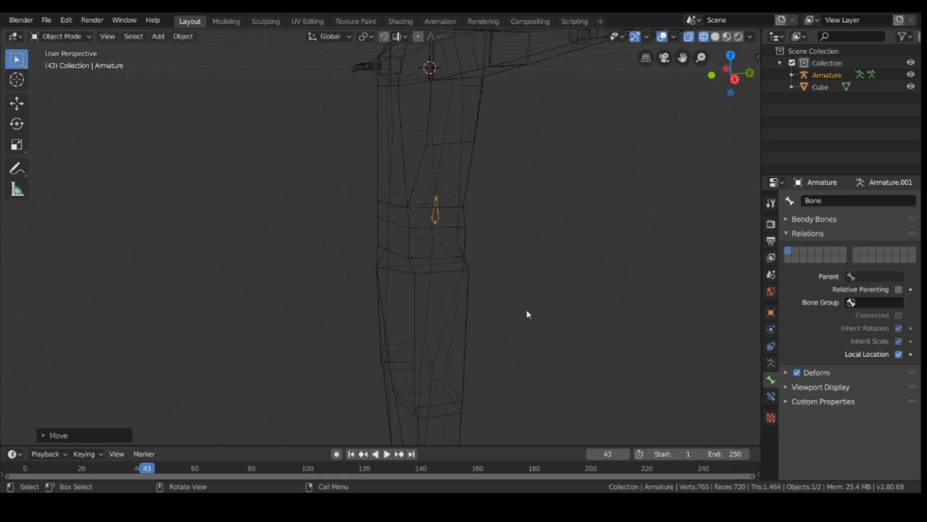
key("s")
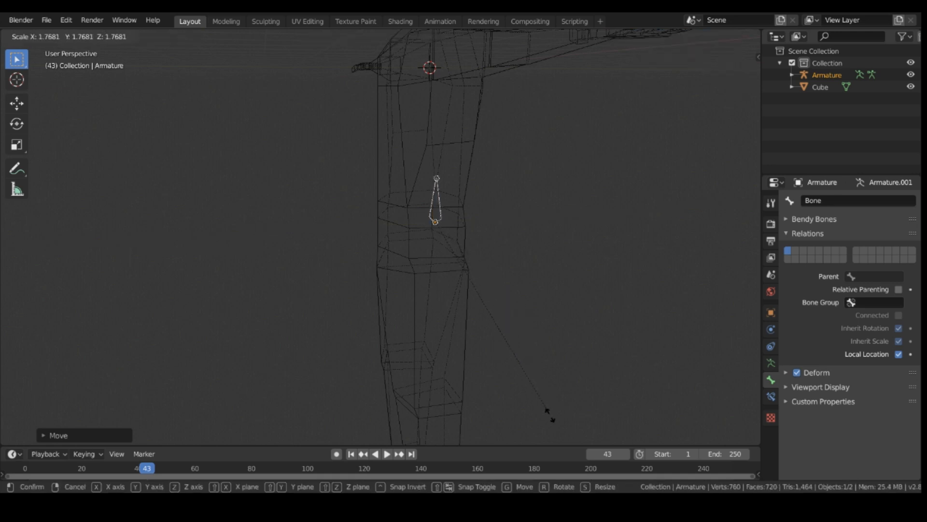
left_click(578, 130)
middle_click_drag(588, 205, 551, 211)
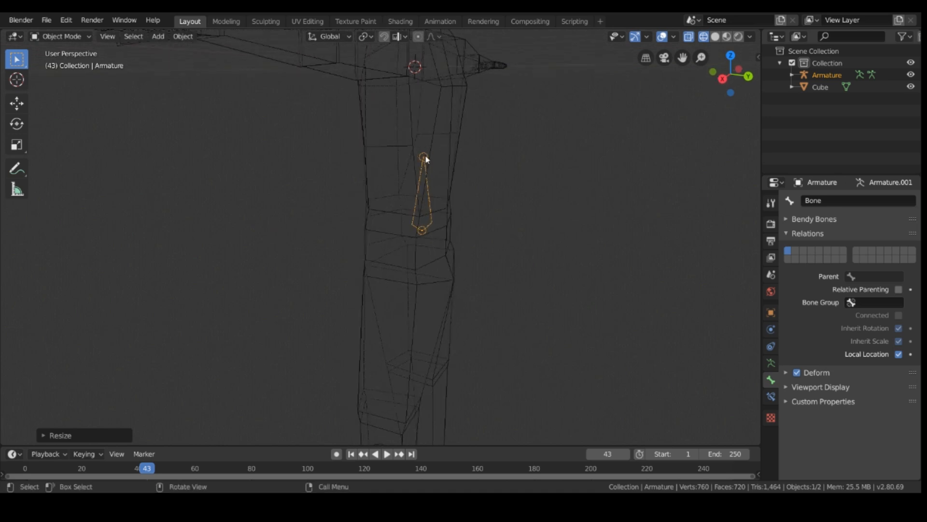
Put the armature into Edit Mode and move the bone's tail to about Y 0.079 m and Z 0.943 m.
left_click(485, 182)
left_click(424, 159)
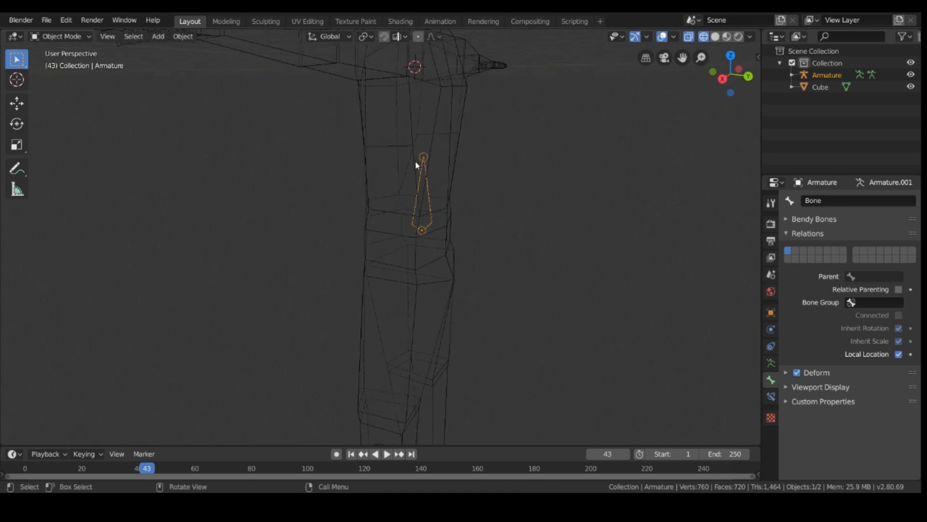
left_click(61, 37)
left_click(67, 65)
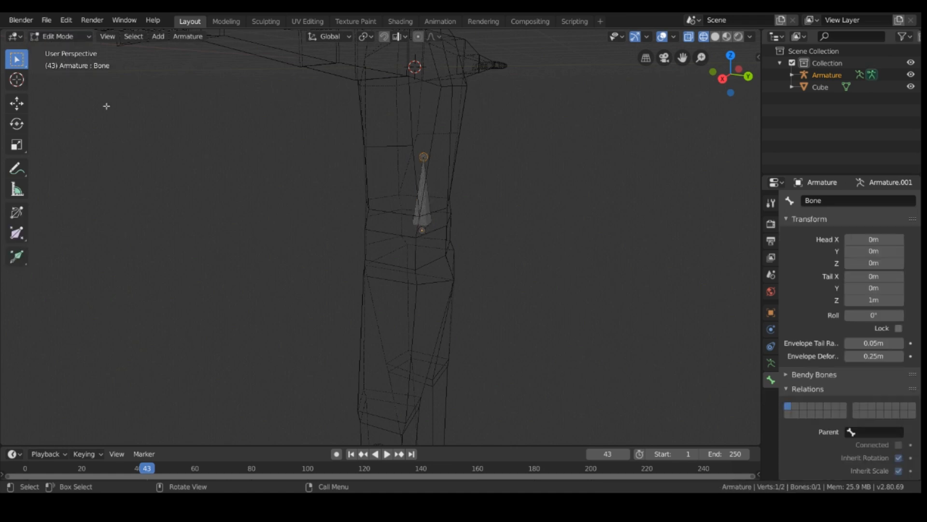
scroll(552, 219, "up", 5)
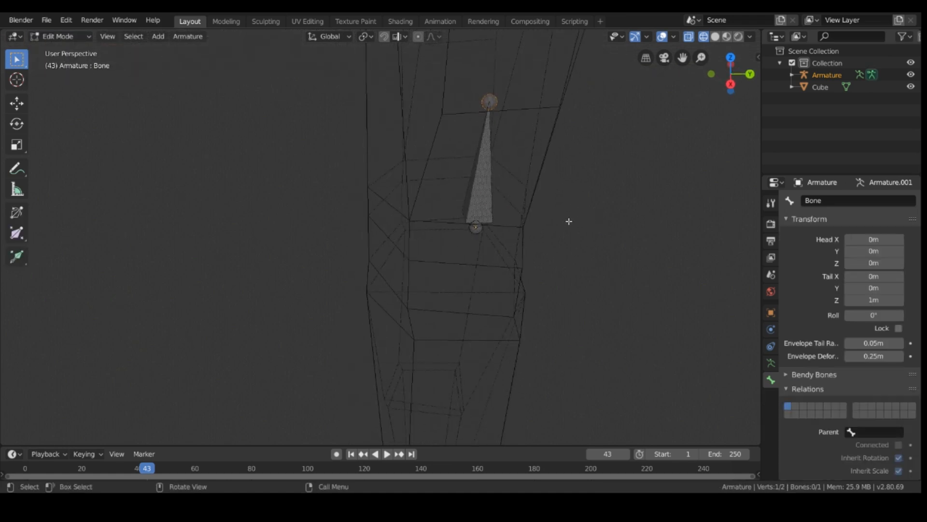
key("g")
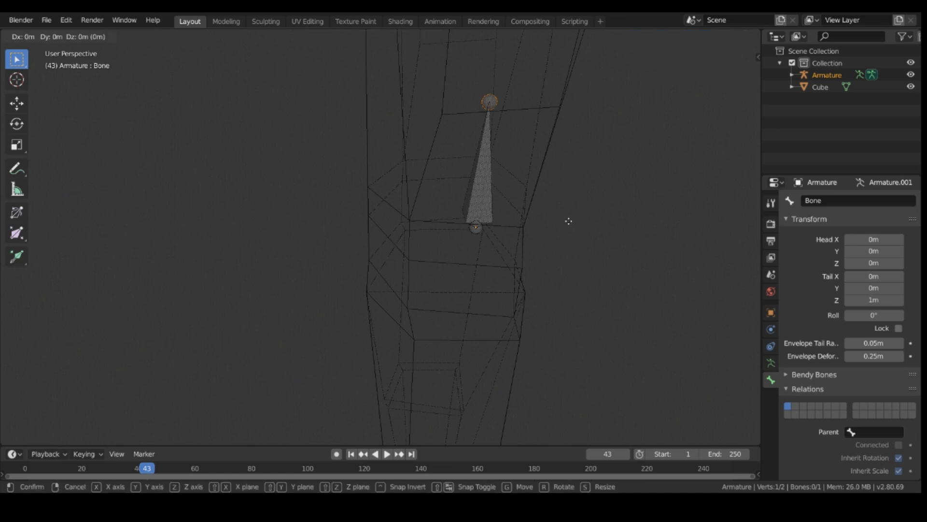
left_click(578, 230)
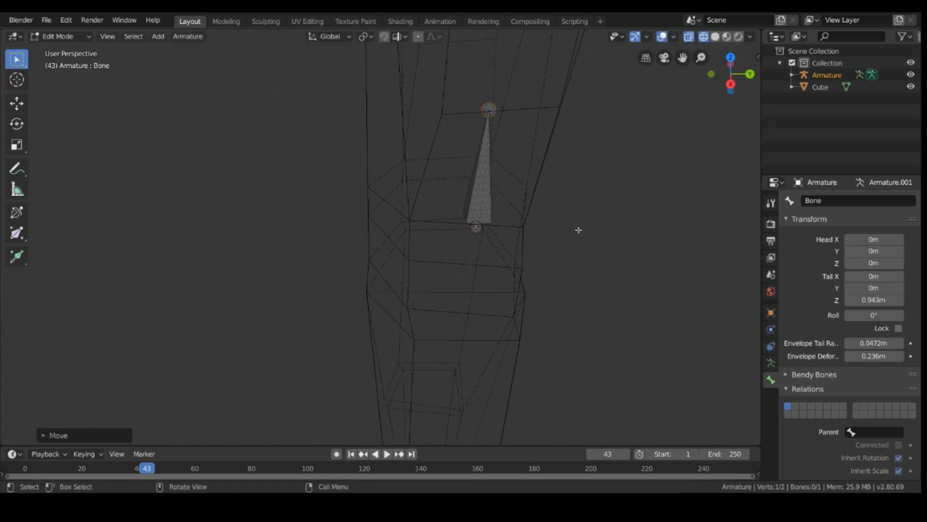
key("g")
key("y")
left_click(570, 225)
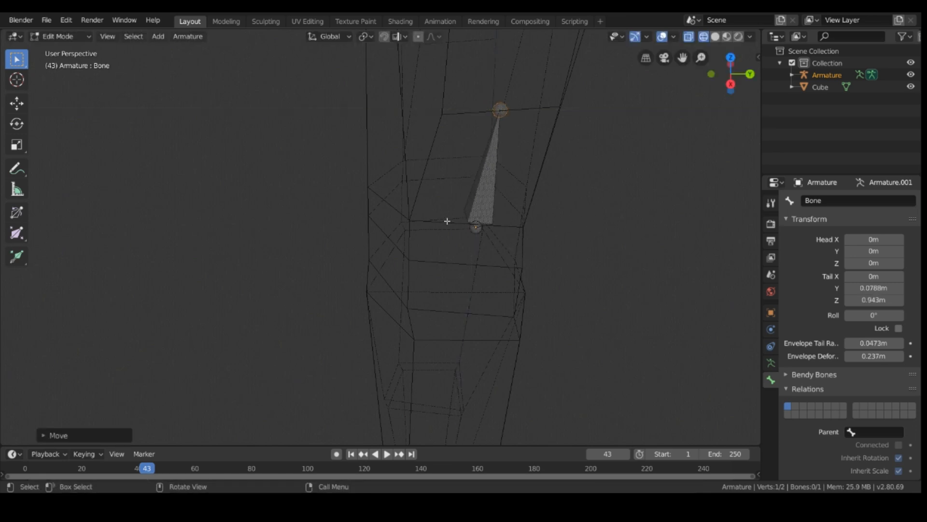
Move the bone's head along the Y axis to about 0.14 m, toward the figure's back.
left_click(482, 239)
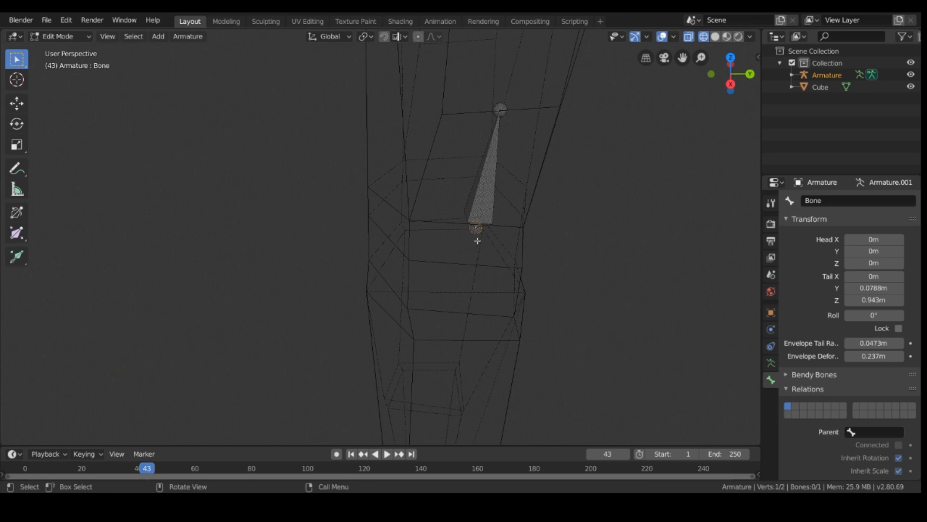
key("g")
key("y")
left_click(555, 288)
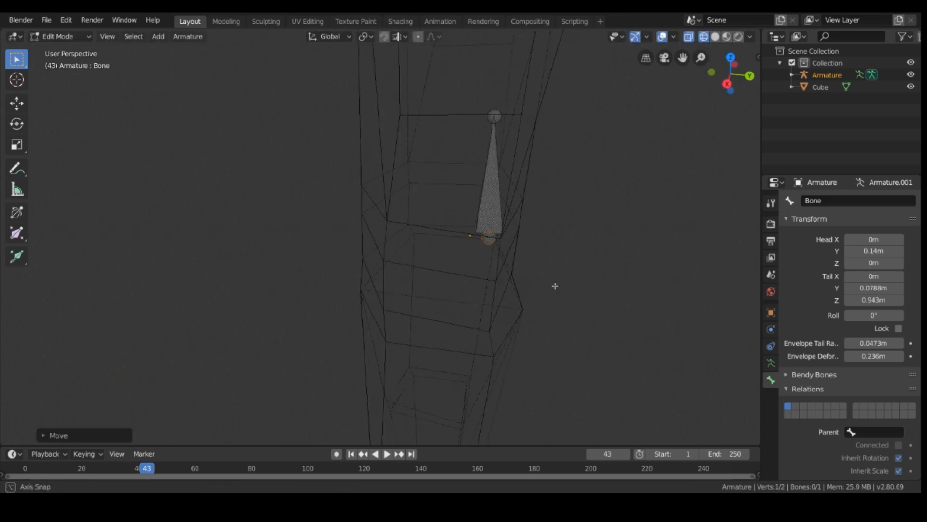
Move the spine bone's tail along the Y axis to about 0.157 m, toward the figure's back.
middle_click_drag(555, 286, 534, 266)
left_click(487, 128)
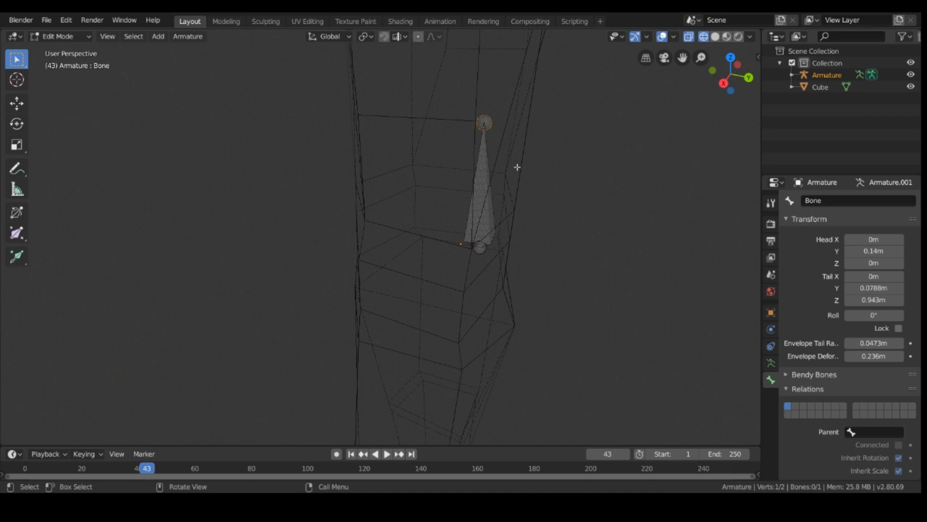
middle_click_drag(515, 166, 613, 135)
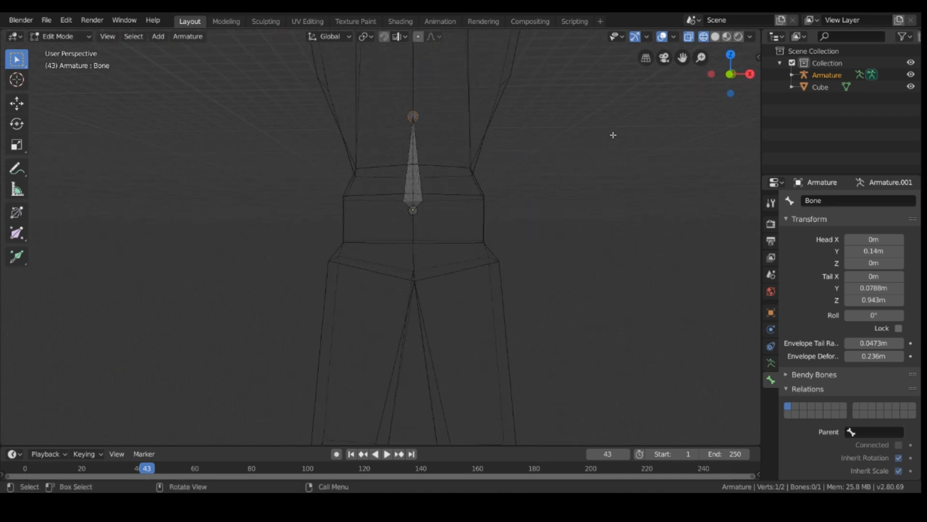
left_click(416, 173)
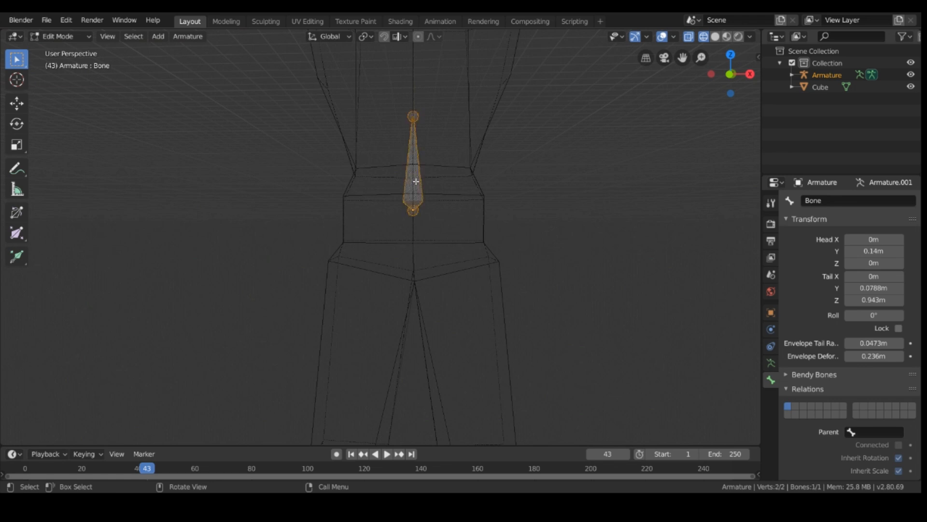
middle_click_drag(416, 174, 393, 172)
left_click(426, 159)
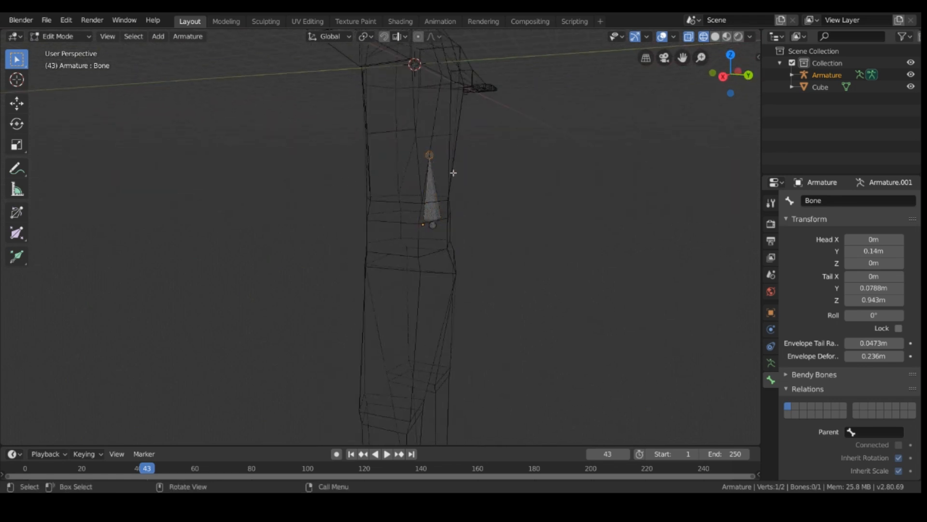
key("g")
key("y")
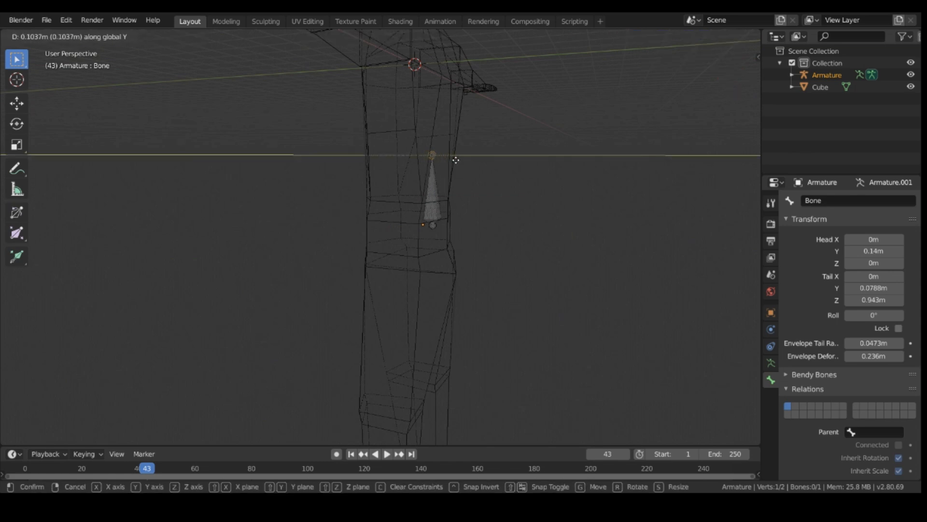
left_click(457, 163)
Extrude two more spine bones straight up the Z axis from the tail, ending at about Z 1.67 m and 2.31 m.
scroll(502, 213, "up", 3)
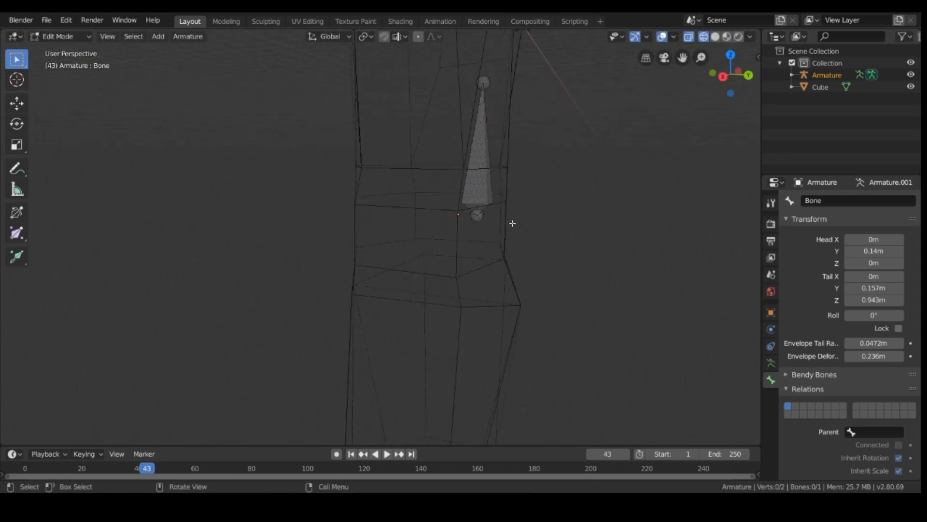
middle_click_drag(512, 223, 525, 208)
left_click(506, 109)
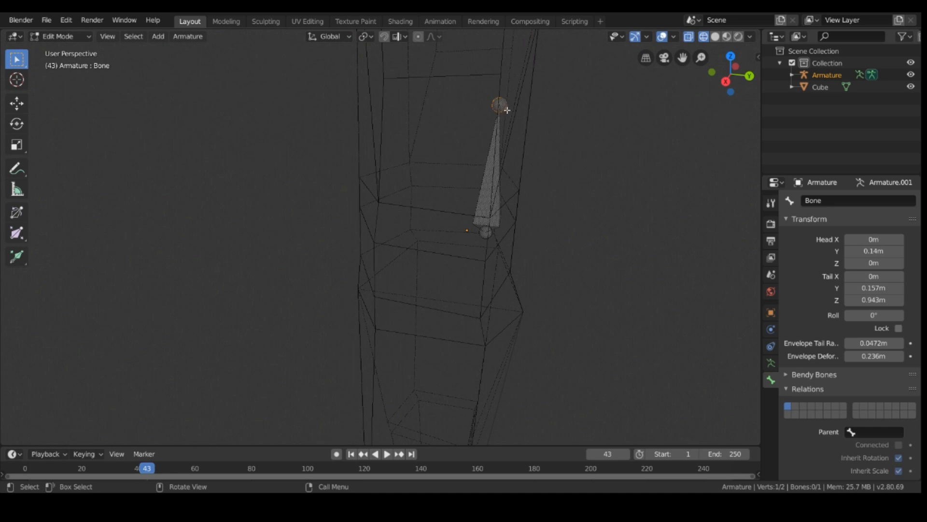
scroll(604, 156, "down", 5)
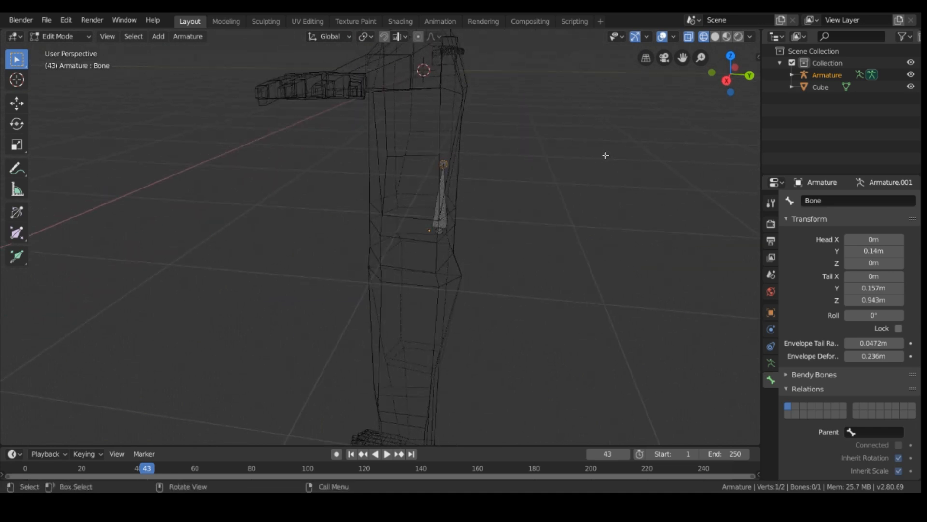
key("e")
key("z")
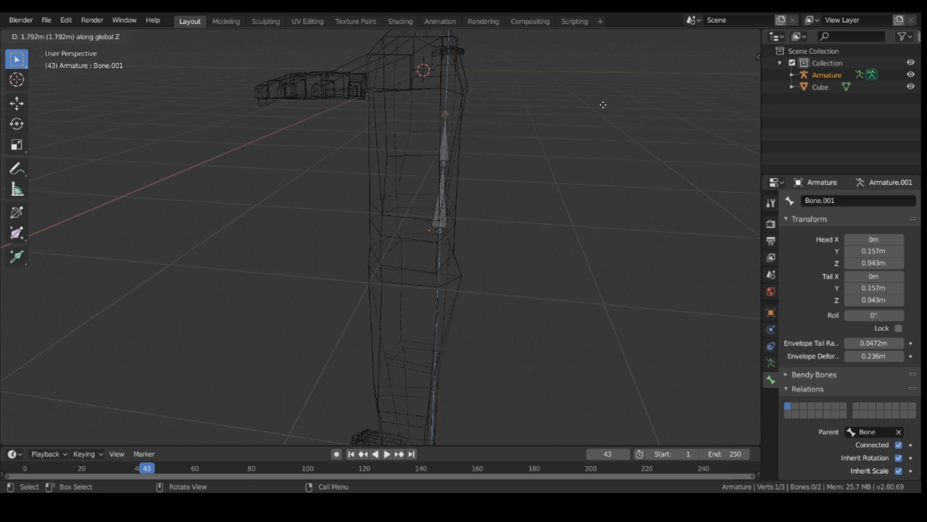
left_click(607, 99)
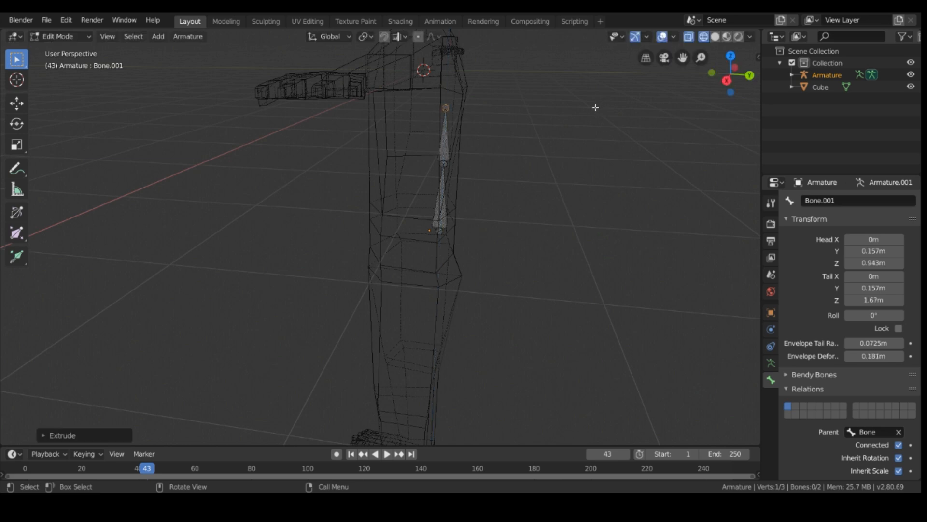
key("e")
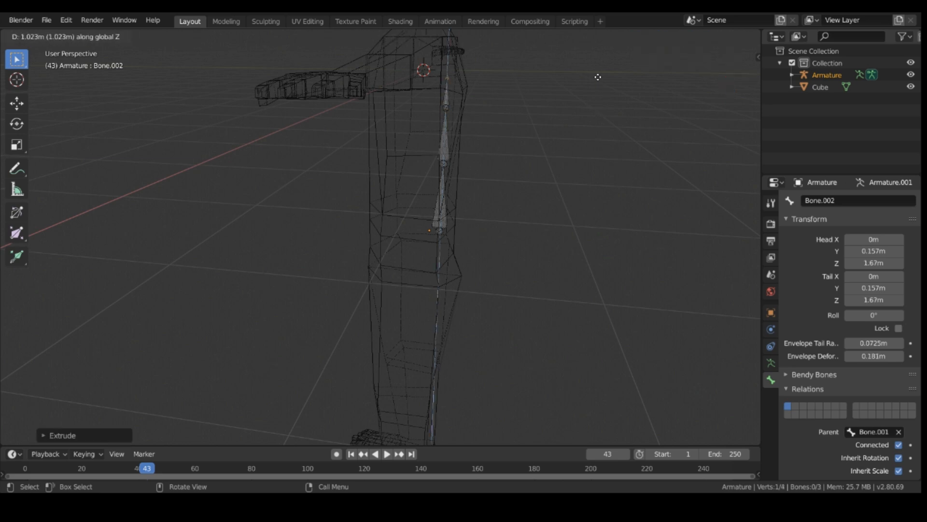
left_click(596, 73)
Extrude another bone upward along Z to about 2.84 m for the neck and clear its parent.
middle_click_drag(534, 106, 505, 219)
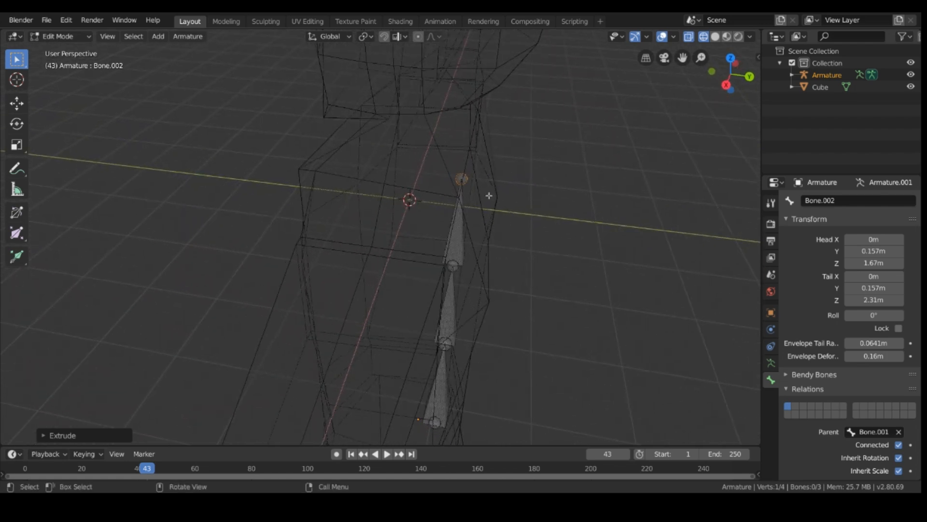
key("e")
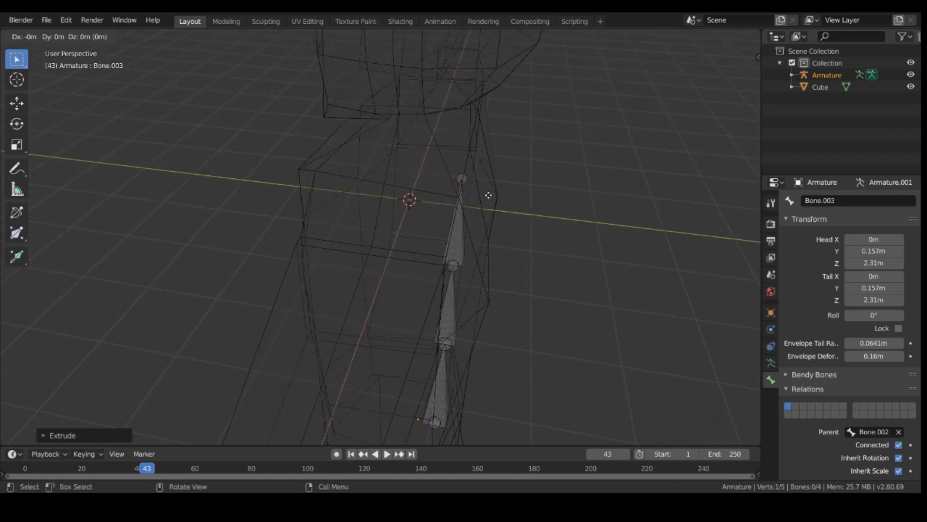
key("z")
left_click(512, 107)
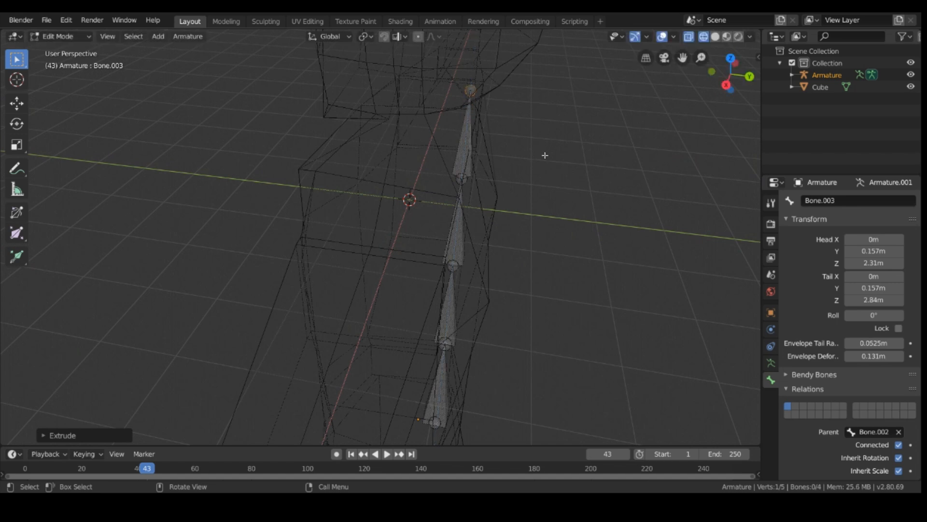
key("alt+a")
left_click(459, 145)
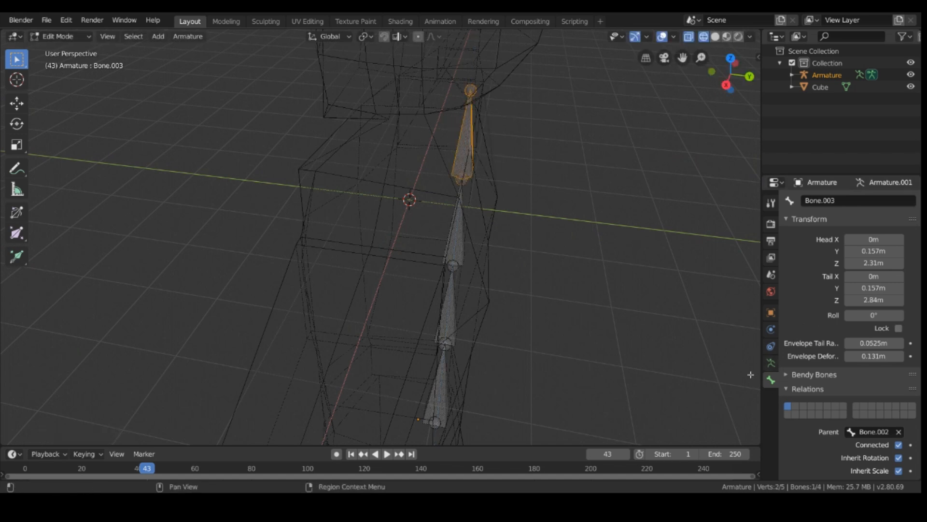
left_click(898, 432)
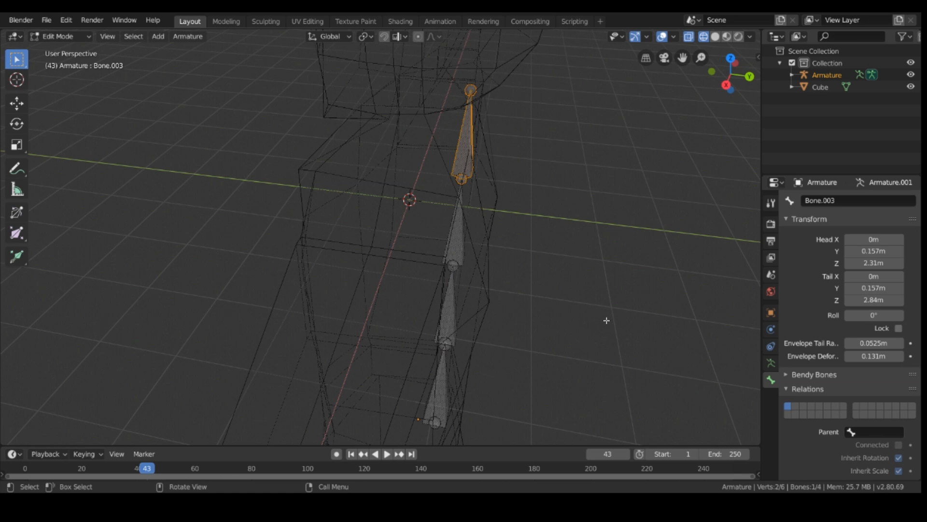
Move the detached neck bone up to about Z 2.59 m at its head and forward to about Y -0.079 m.
key("g")
key("z")
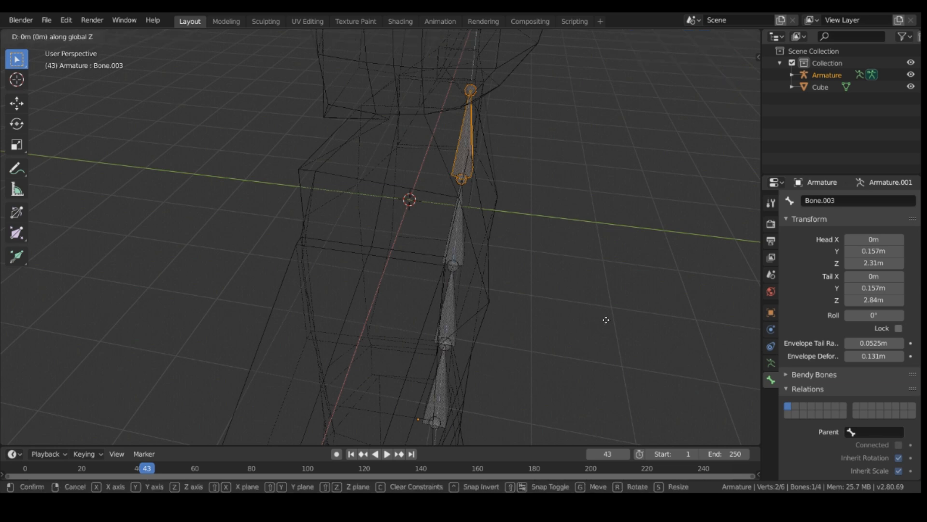
left_click(610, 271)
key("g")
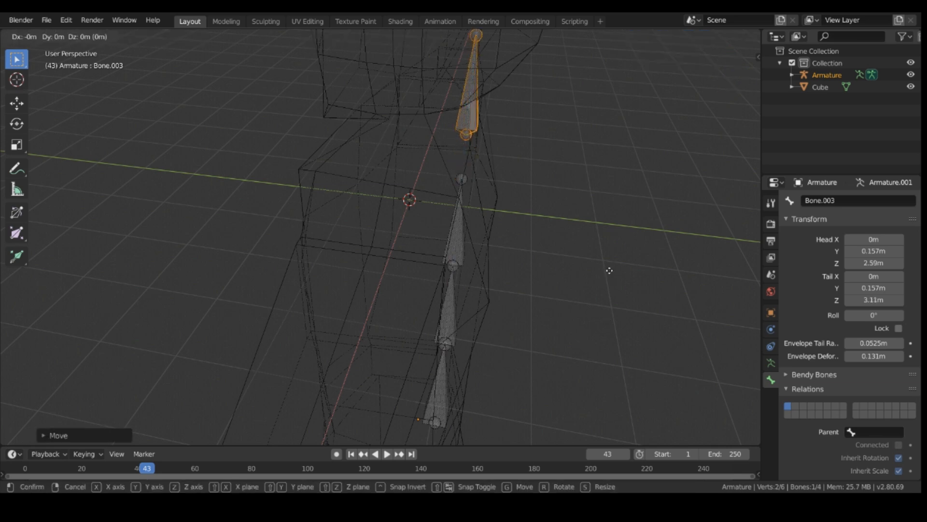
key("y")
left_click(592, 259)
mouse_move(592, 259)
middle_mouse_down()
mouse_move(596, 221)
mouse_move(590, 251)
middle_mouse_up()
middle_click_drag(569, 190, 383, 165)
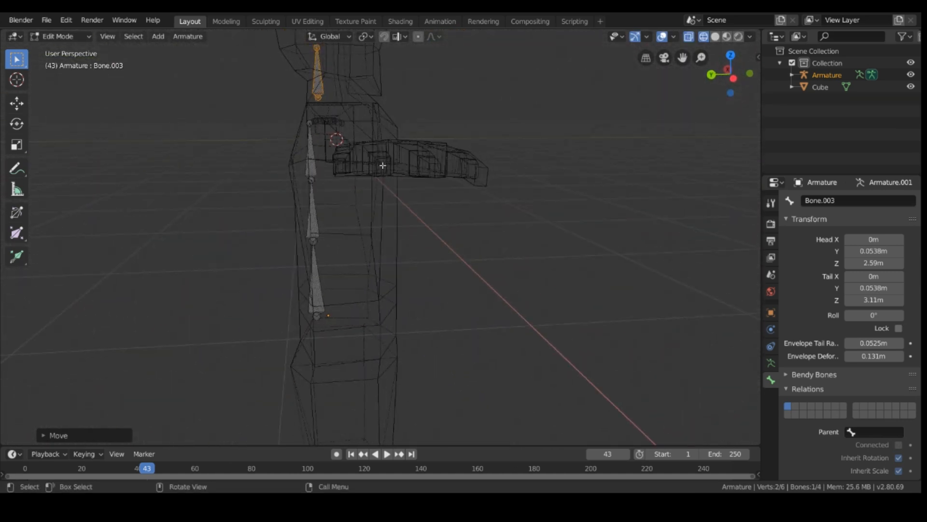
key("g")
key("y")
left_click(395, 162)
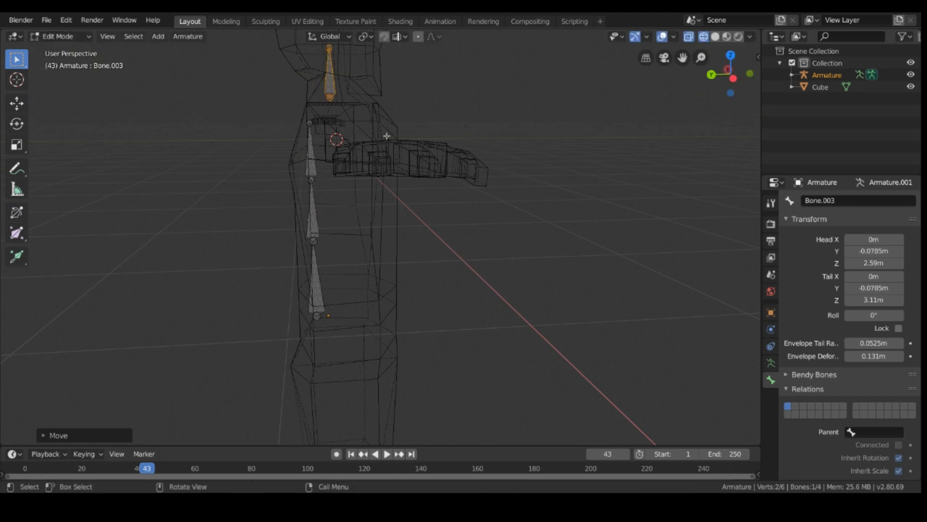
Extrude a head bone from the neck bone's tail up the Z axis to about 4.16 m, near the skull's crown.
scroll(384, 118, "up", 2)
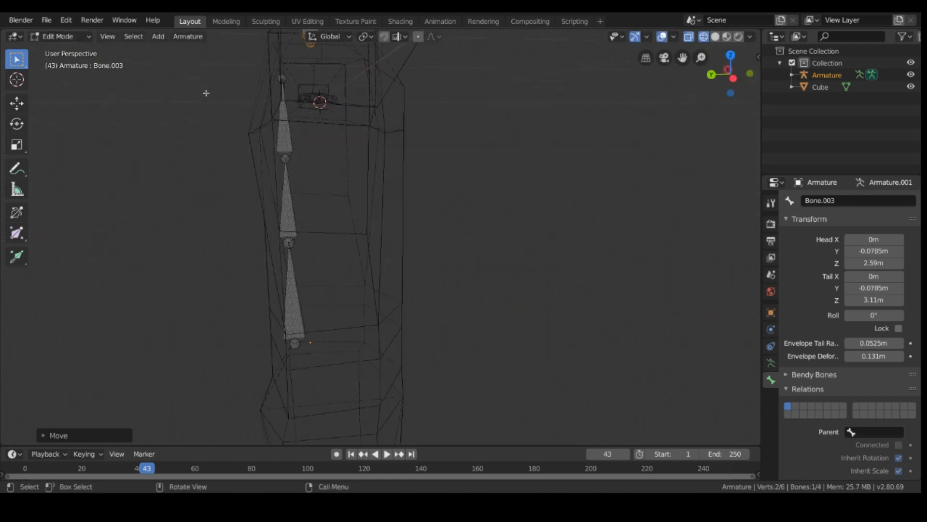
middle_click_drag(206, 93, 350, 180)
left_click(410, 175)
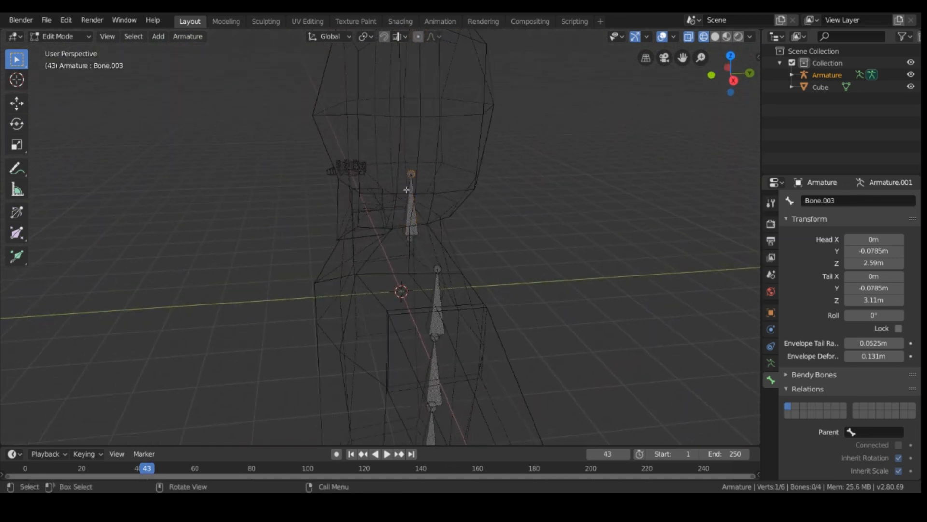
key("e")
key("z")
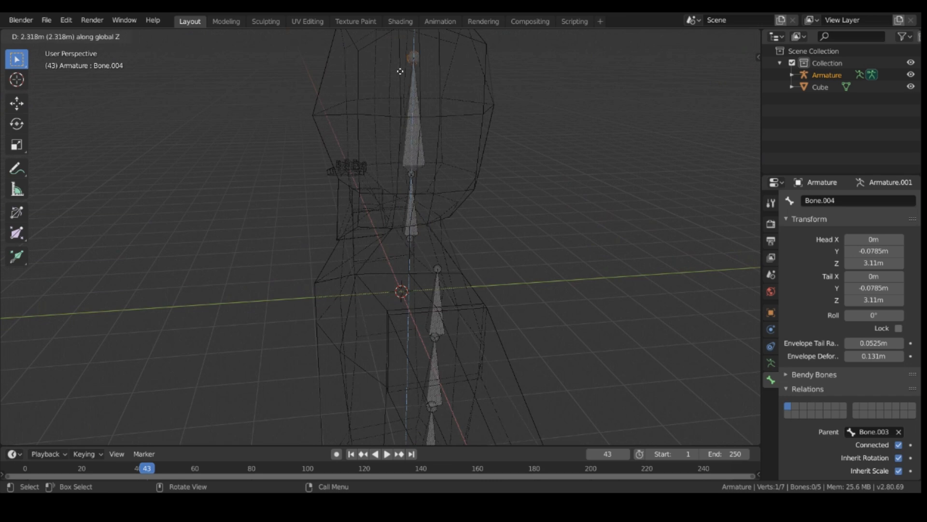
left_click(399, 71)
Lower the neck bone along the Z axis so it runs from about 2.33 m to 2.85 m.
middle_click_drag(565, 104, 548, 149)
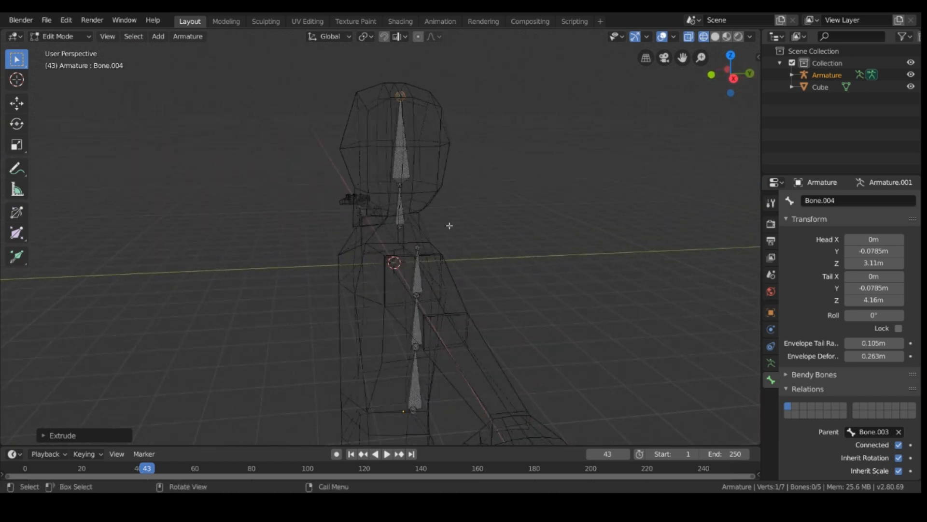
left_click(406, 209)
key("g")
key("z")
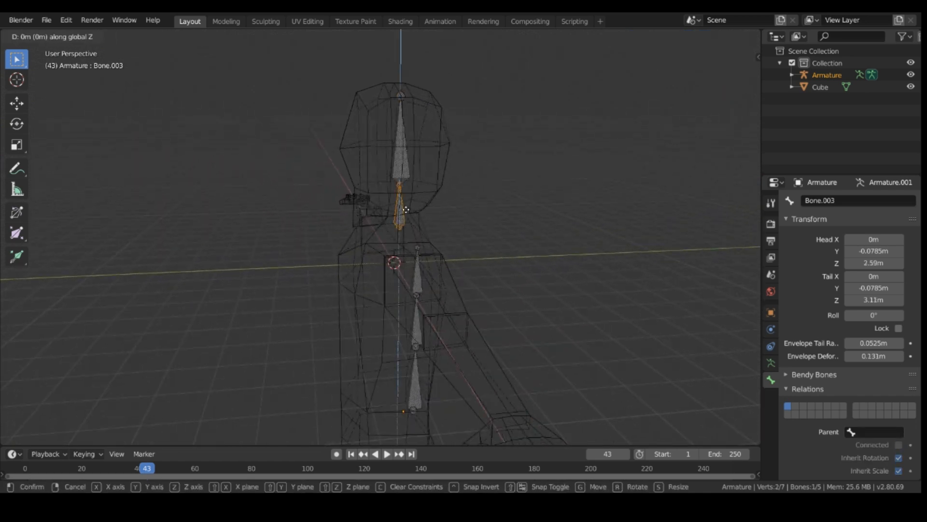
left_click(410, 230)
Reposition the neck bone's head at about Y -0.044 m and Z 2.43 m, keeping its tail in place.
left_click(392, 254)
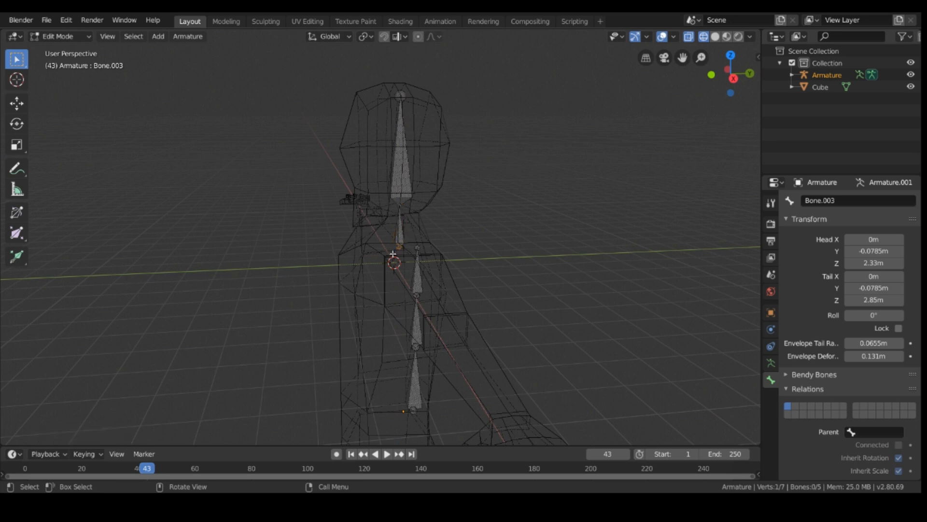
key("g")
key("y")
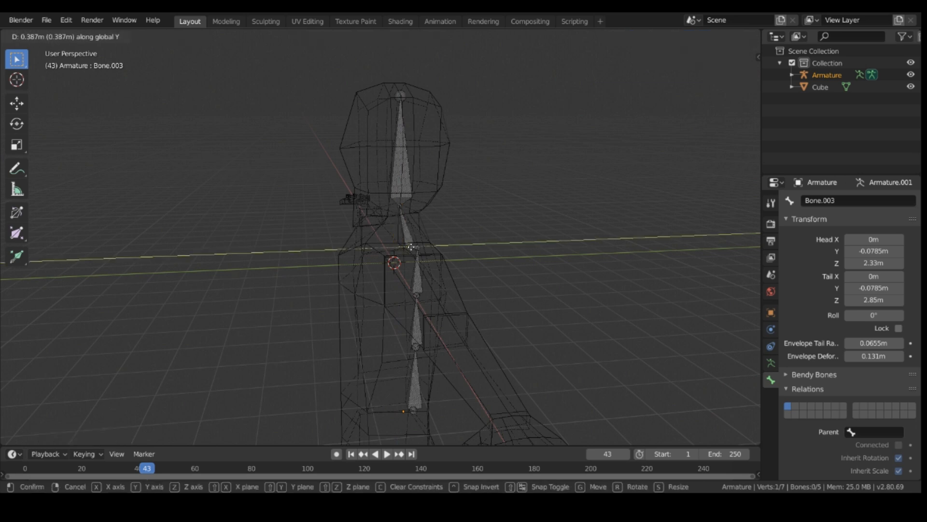
left_click(414, 243)
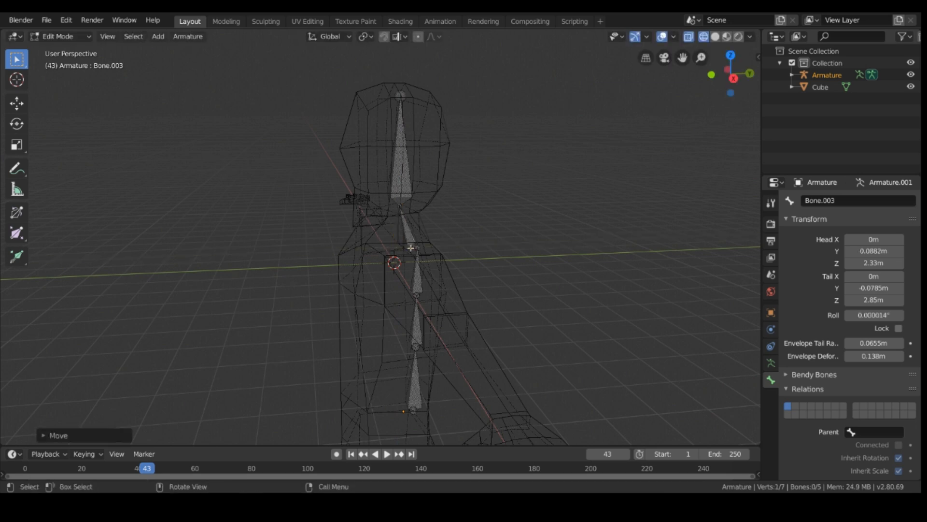
key("g")
key("z")
left_click(442, 261)
middle_click_drag(442, 258, 412, 248)
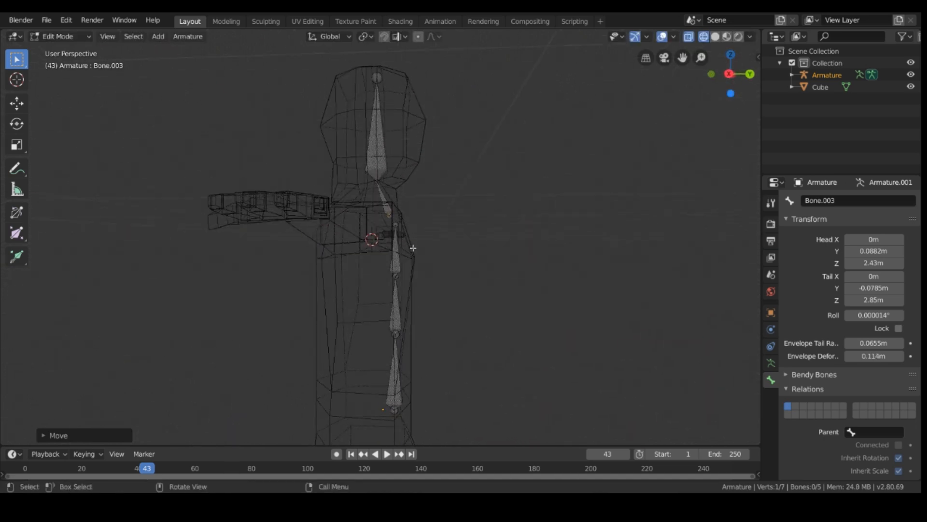
key("g")
key("y")
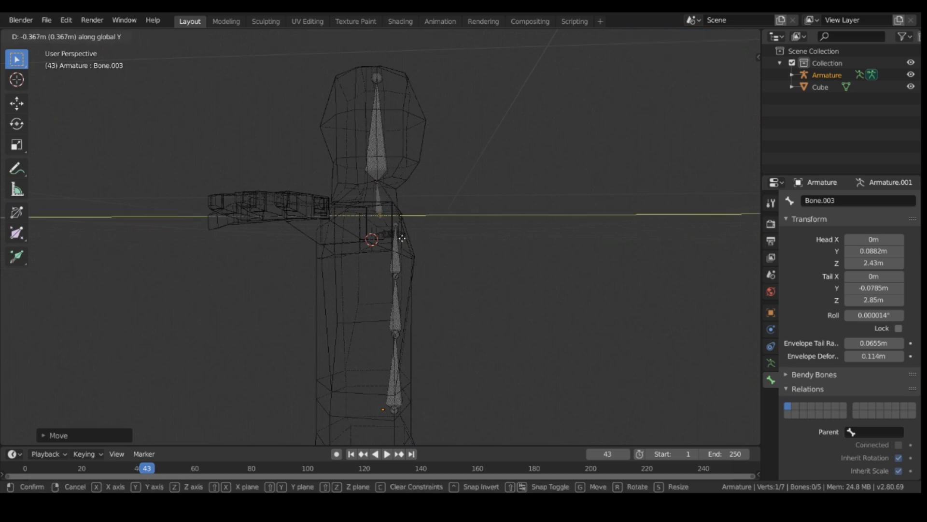
left_click(406, 239)
Rename the bone inside the skull as Head.
middle_click_drag(425, 271, 506, 273)
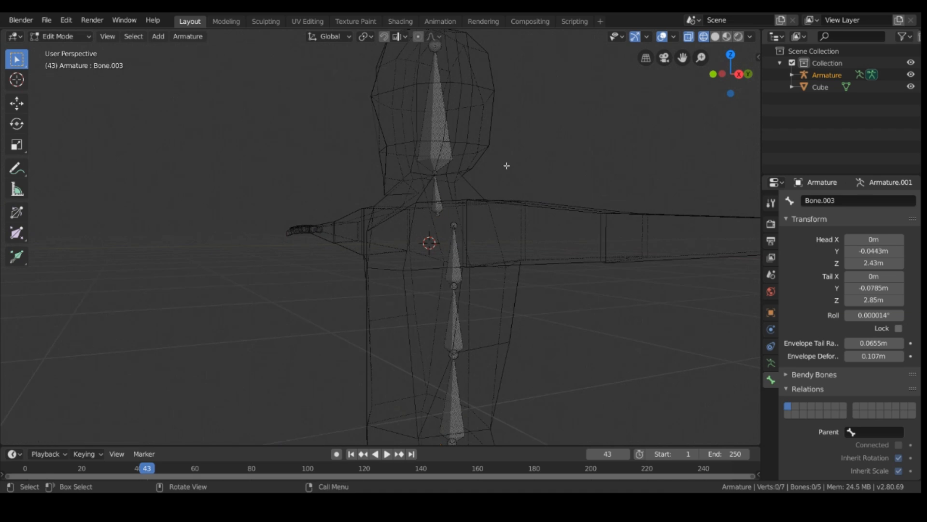
left_click(442, 115)
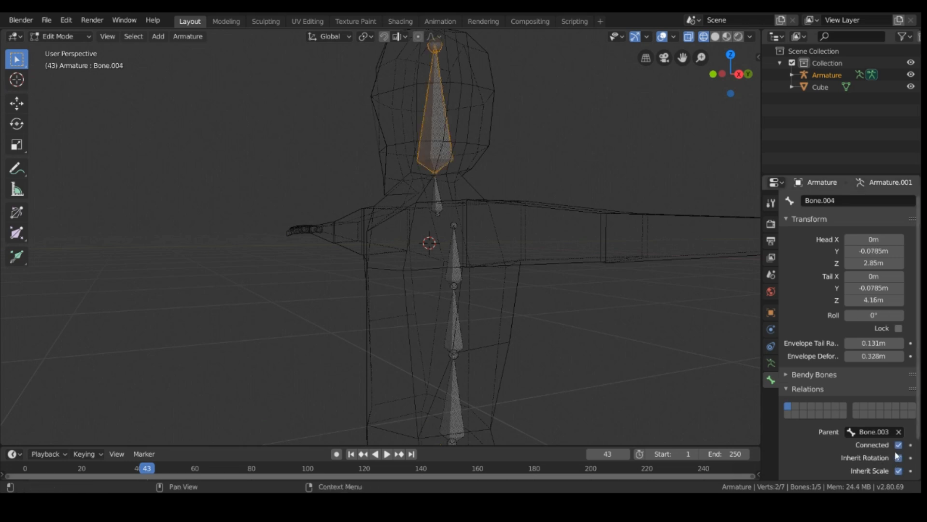
left_click(835, 200)
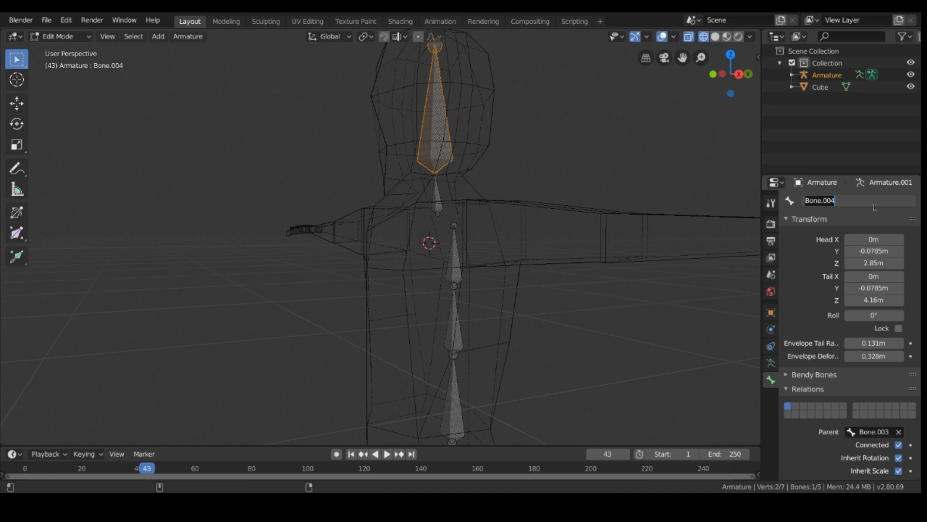
type("Head")
key("Return")
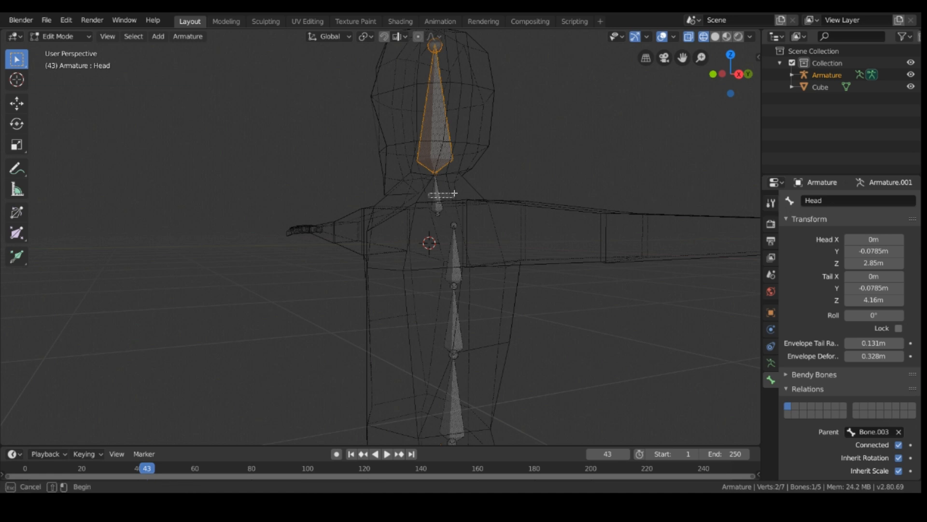
Try to rename the short neck bone as neck.
left_click(435, 195)
left_click(823, 200)
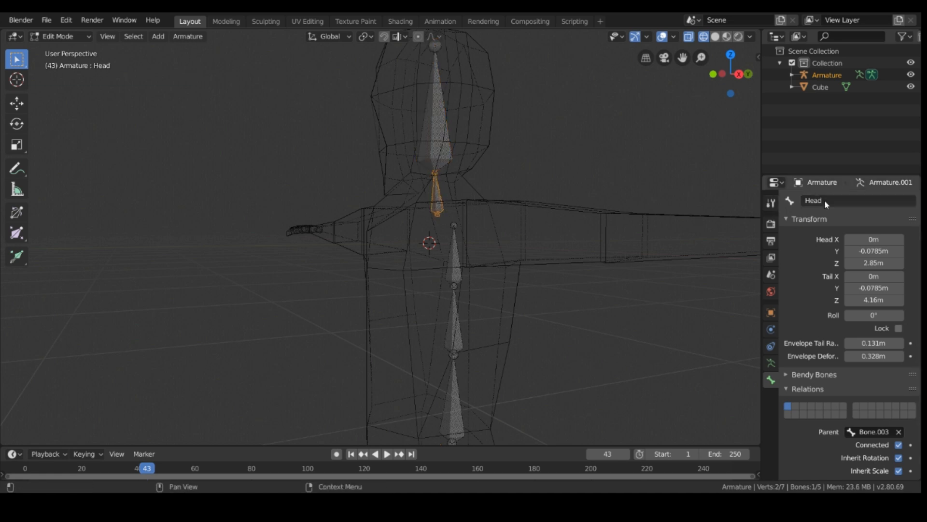
type("nec")
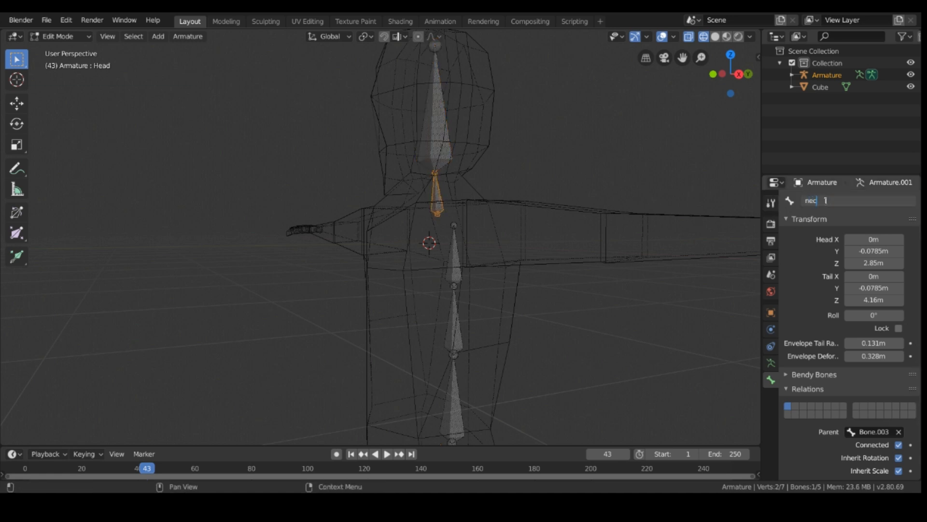
type("k")
key("Return")
left_click(447, 144)
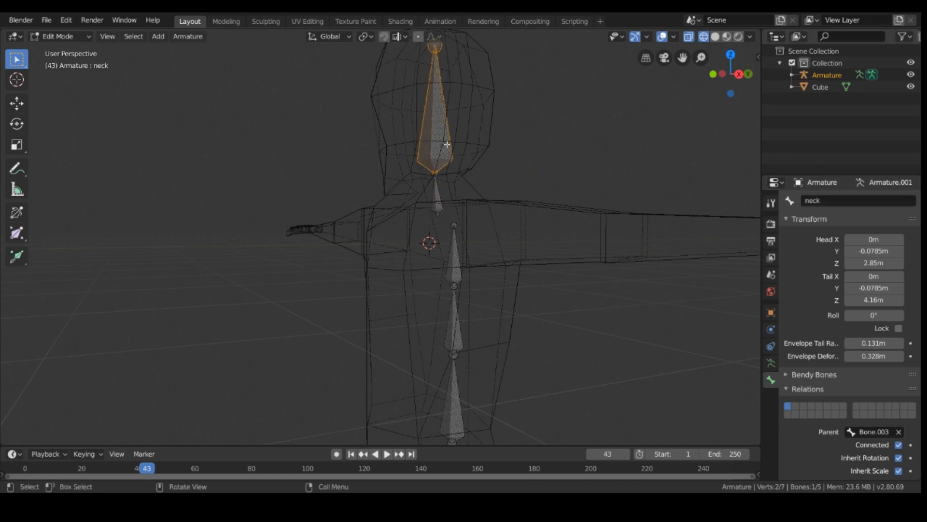
left_click(529, 151)
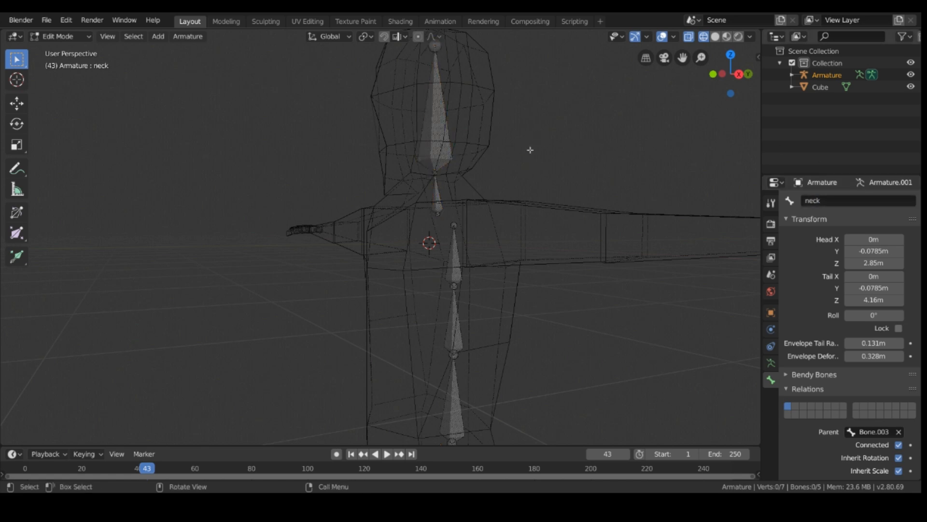
Move the neck bone up slightly so it runs from about Z 2.57 m to 2.99 m.
left_click(439, 202)
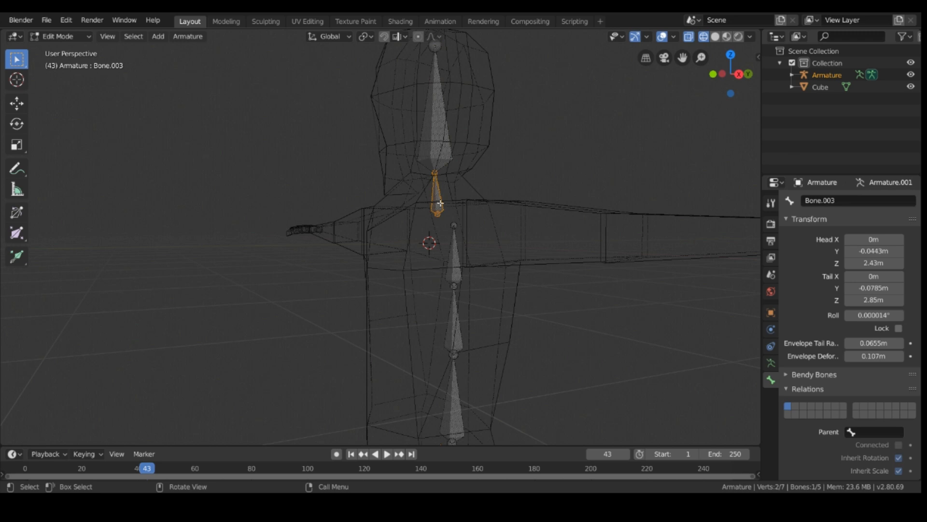
key("g")
left_click(443, 190)
middle_click_drag(464, 191, 496, 172)
scroll(504, 168, "up", 3)
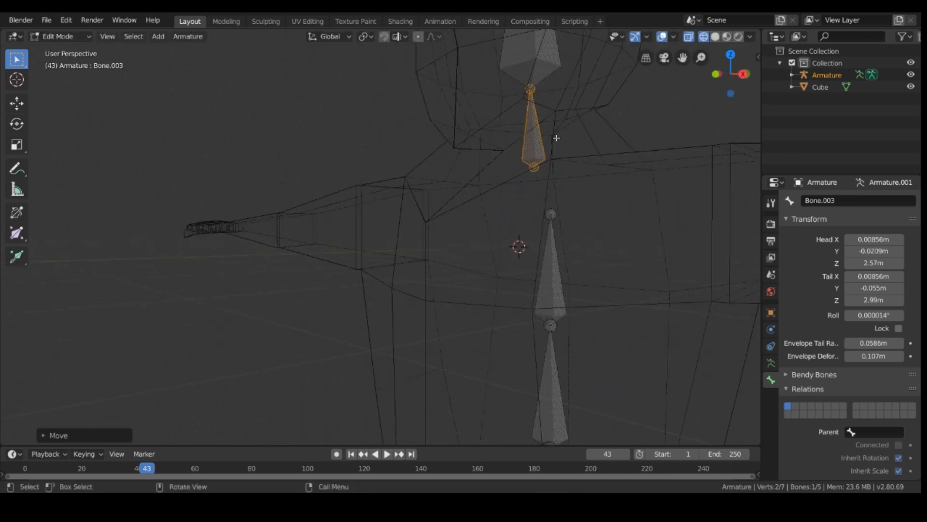
Rename the bone inside the skull from neck back to Head.
left_click(537, 63)
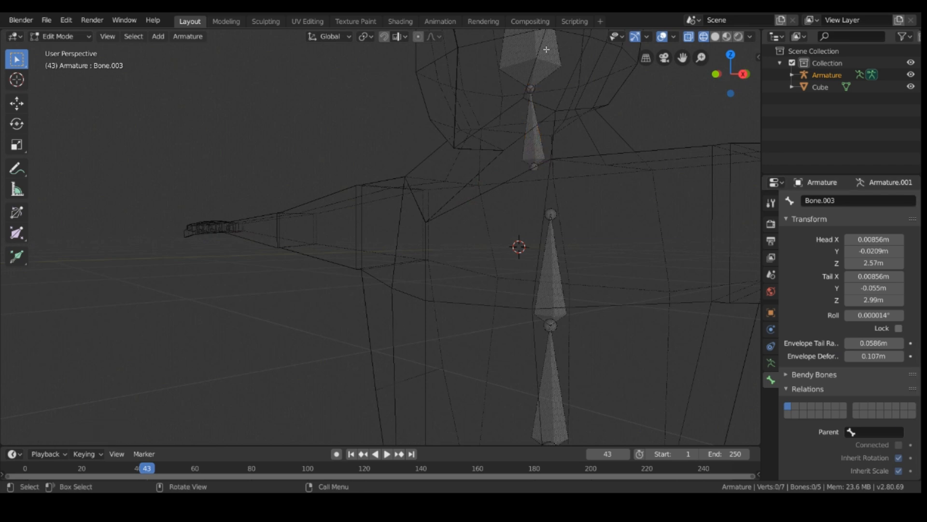
left_click(531, 62)
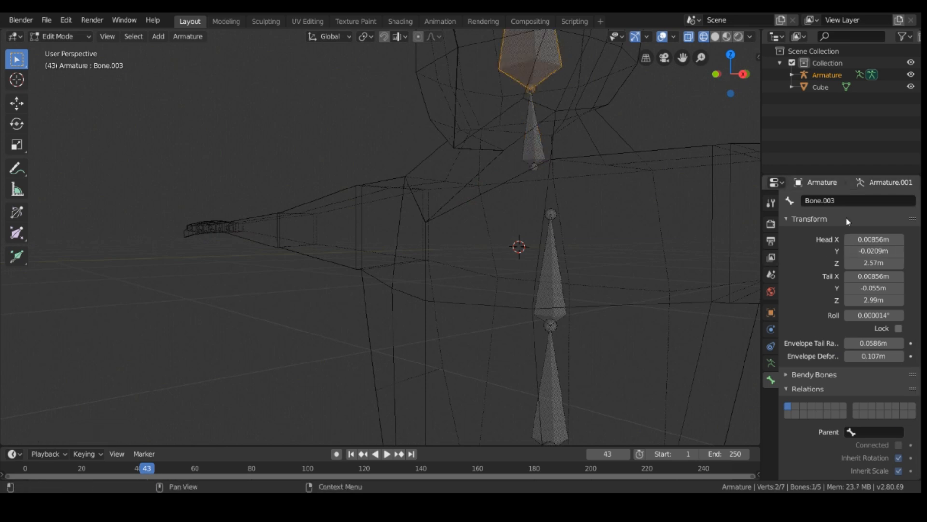
left_click(532, 147)
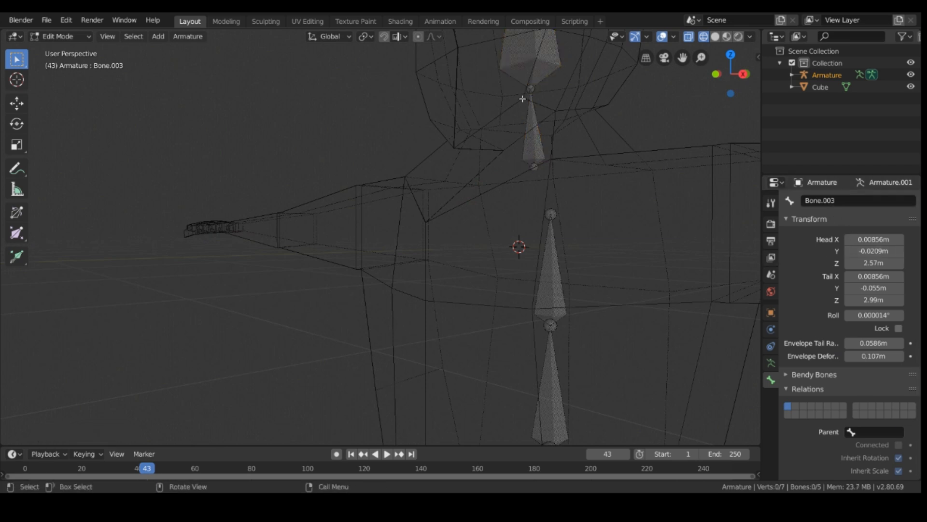
left_click(518, 49)
left_click(541, 133)
left_click(548, 68)
double_click(820, 201)
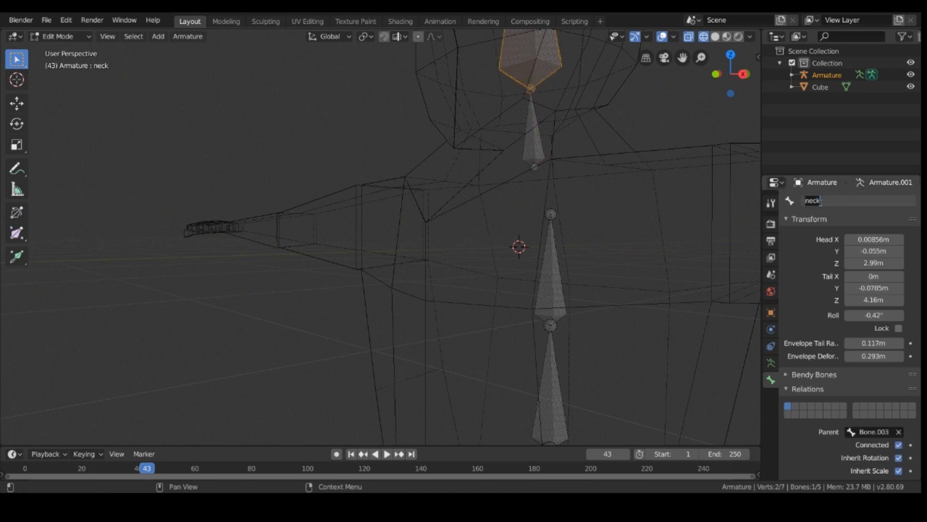
type("Head")
key("Return")
Rename the short bone between the head and the spine as Neck.
left_click(539, 174)
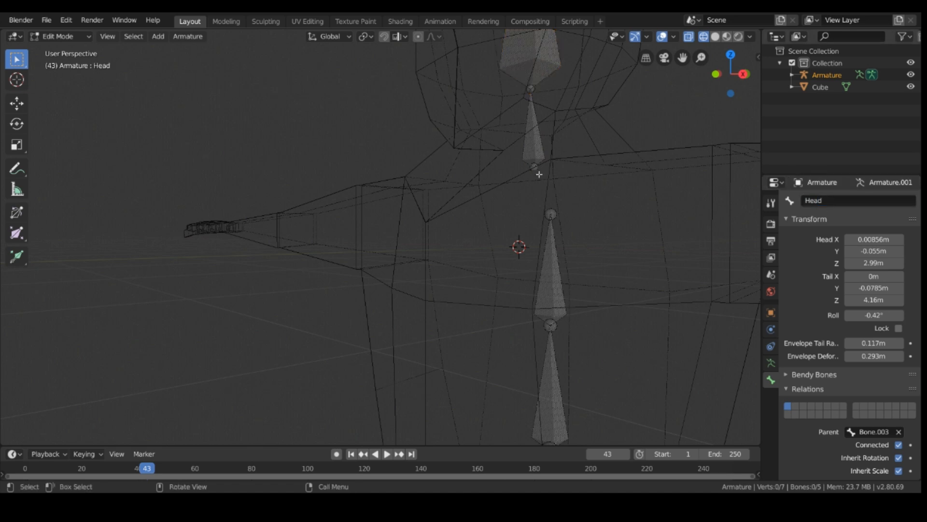
left_click(539, 164)
left_click(537, 161)
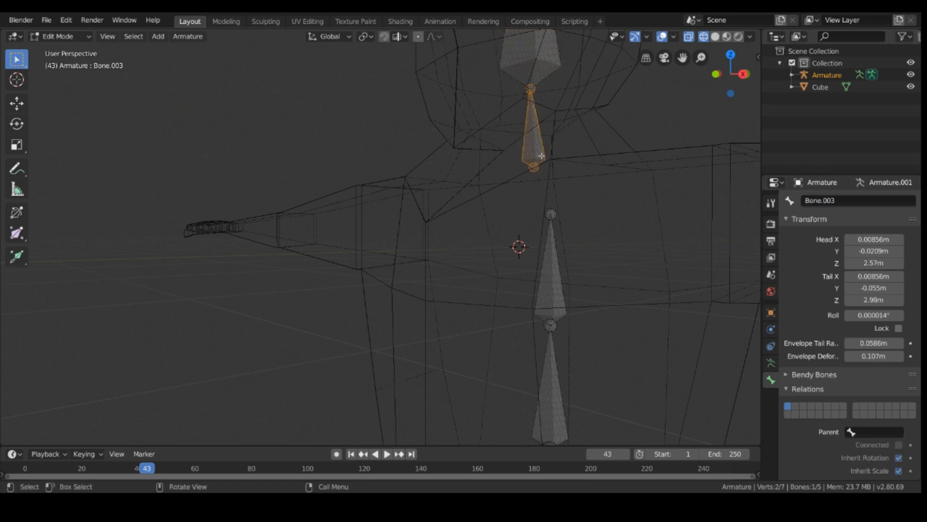
double_click(827, 200)
type("Neck")
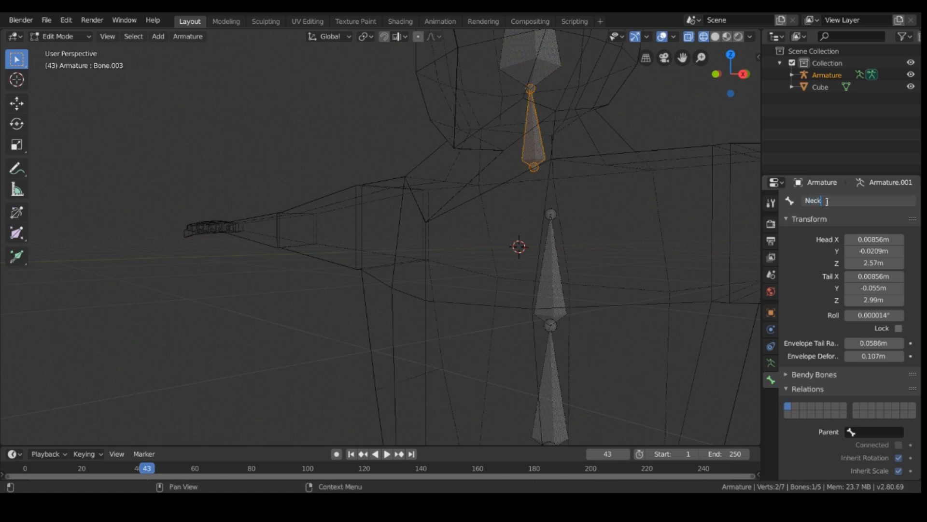
key("Return")
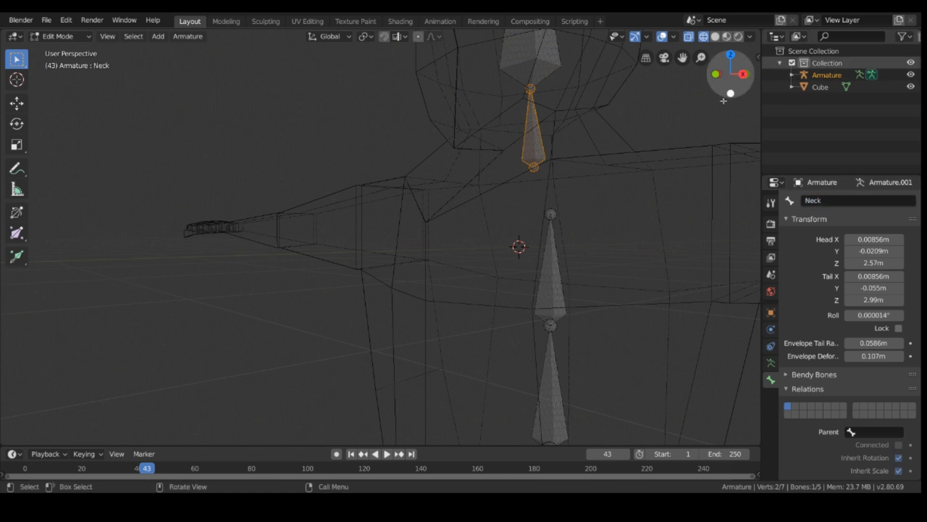
Select the head, neck and uppermost spine bones in turn to check their names.
left_click(581, 121)
left_click_drag(458, 68, 522, 52)
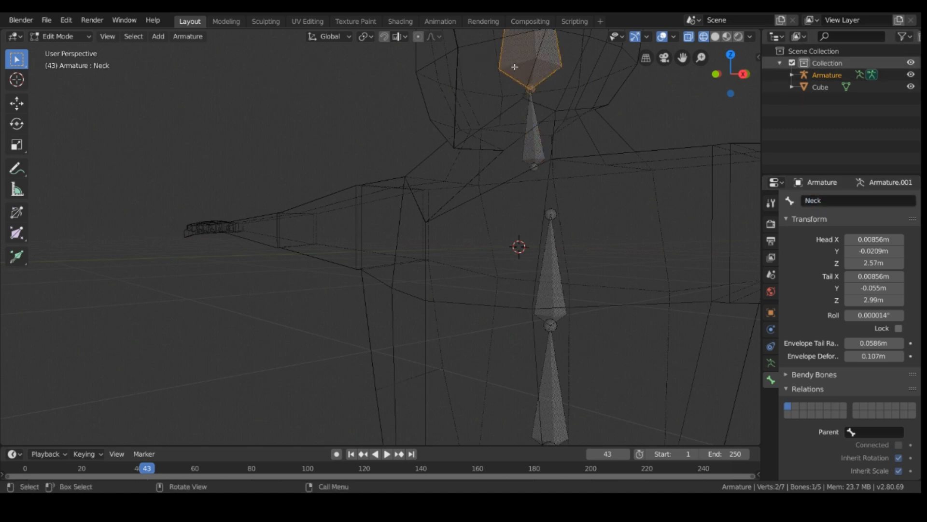
left_click(468, 104)
scroll(469, 105, "down", 1)
left_click(506, 148)
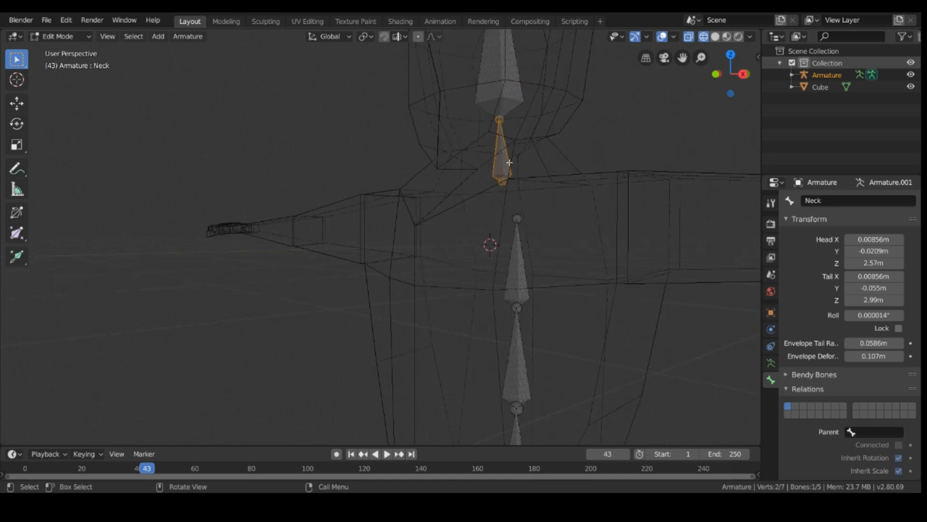
left_click(516, 183)
left_click(528, 275)
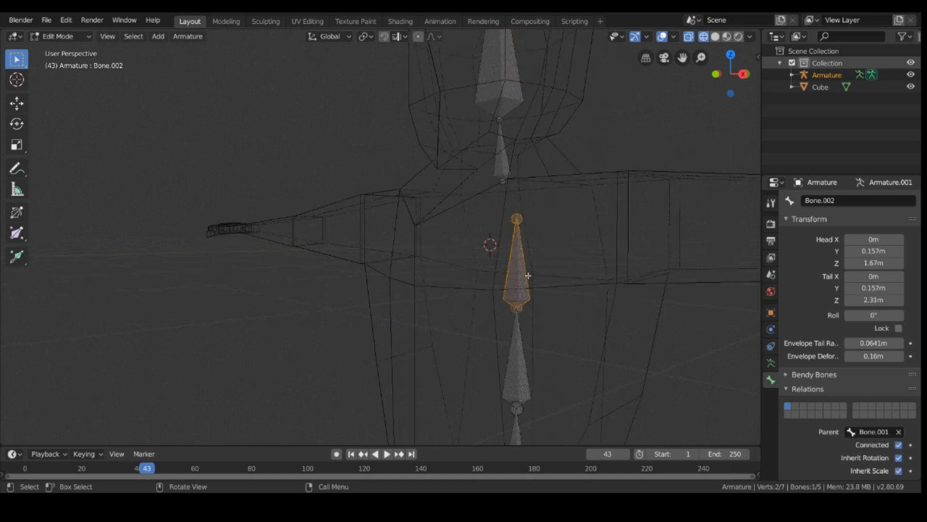
left_click(516, 88)
left_click(505, 166)
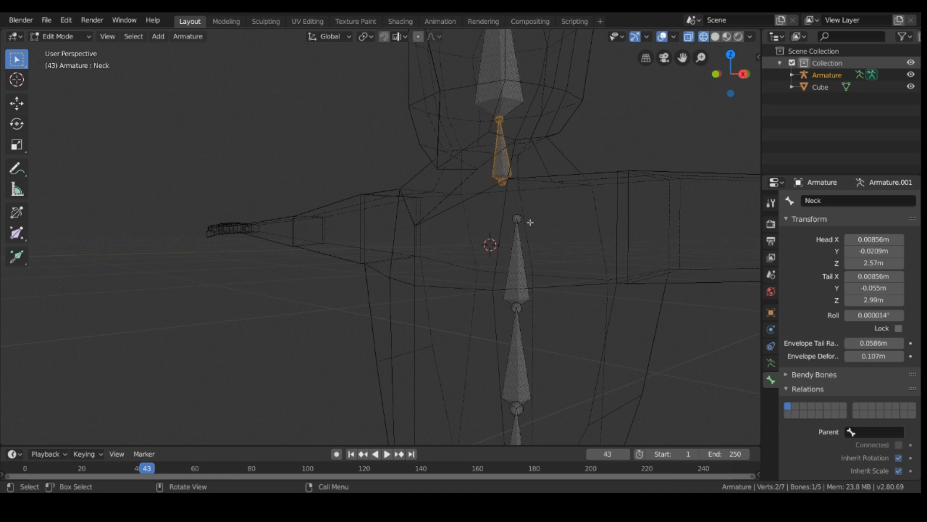
Rename the uppermost spine bone, just below the neck, as Spine1.
left_click(525, 261)
middle_click_drag(590, 296, 513, 316)
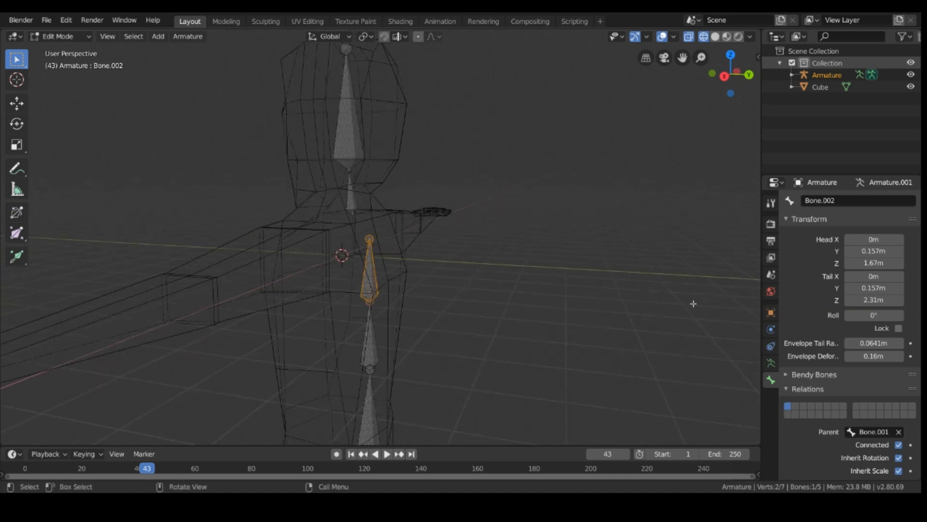
left_click(822, 201)
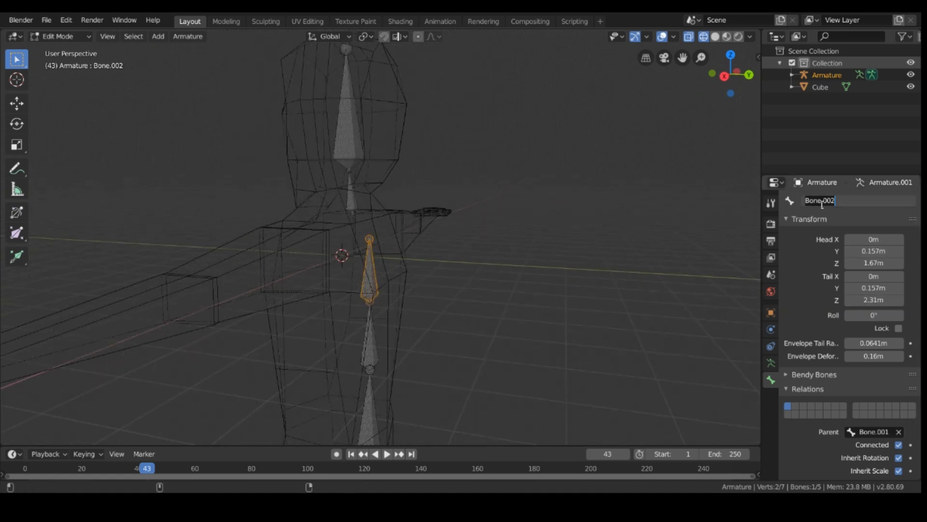
type("Spine1")
key("Return")
Rename the middle spine bone, directly below Spine1, as Spine2.
left_click(413, 373)
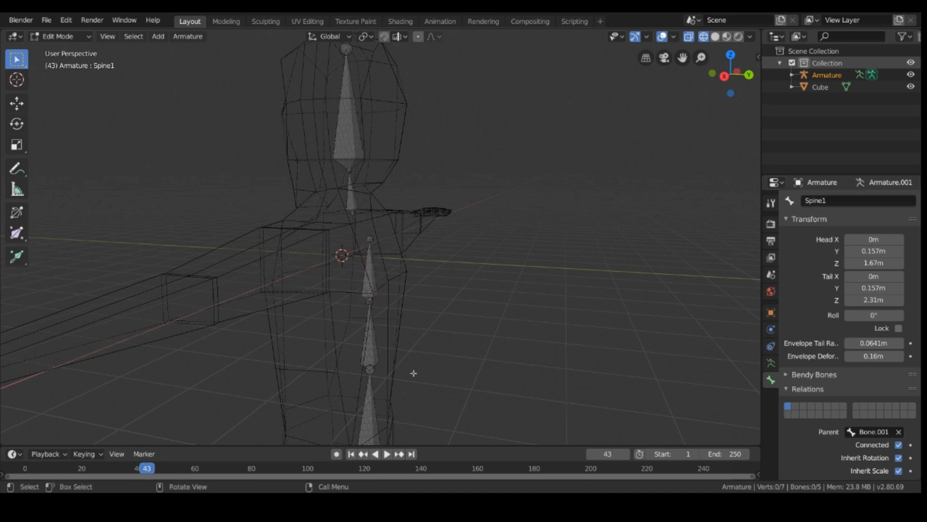
left_click(367, 361)
left_click(494, 373)
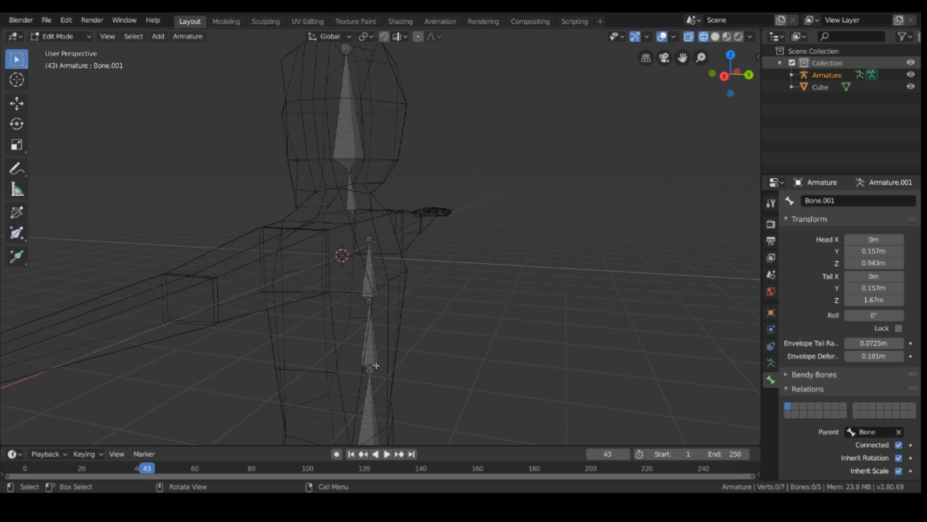
left_click(374, 362)
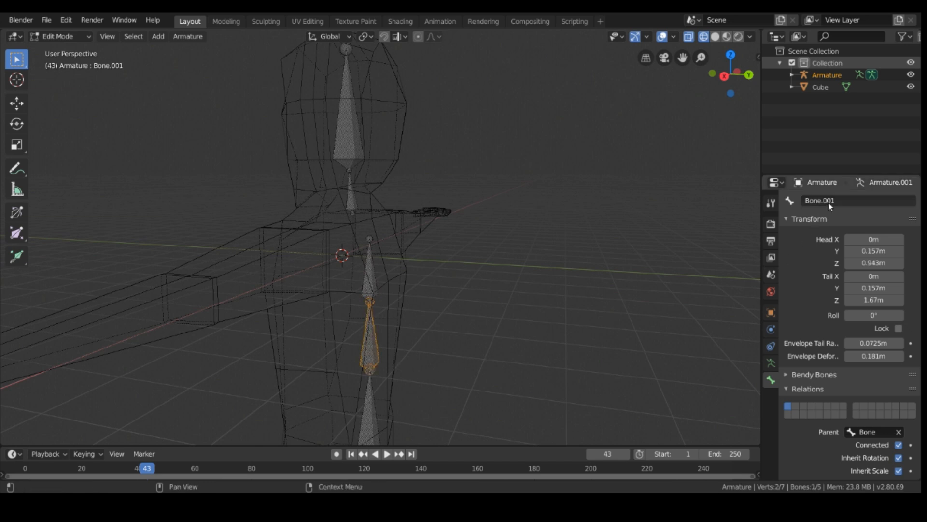
left_click(842, 199)
type("Spi")
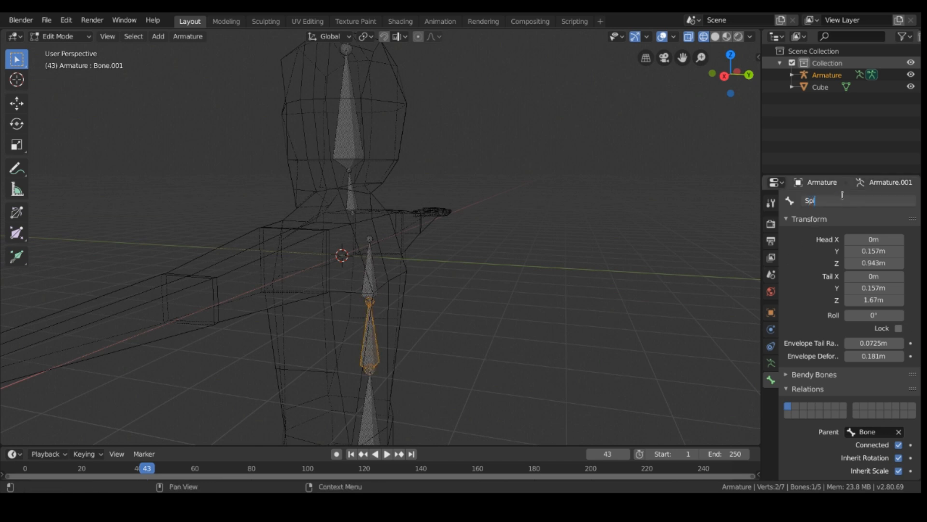
type("ne2")
key("Return")
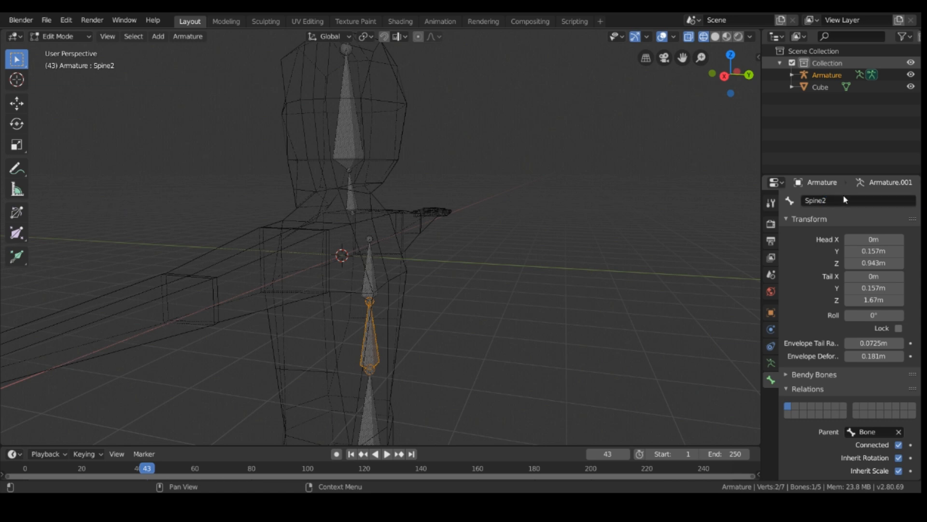
Rename the lowest bone of the spine chain as Pelvis.
left_click(513, 205)
left_click(355, 437)
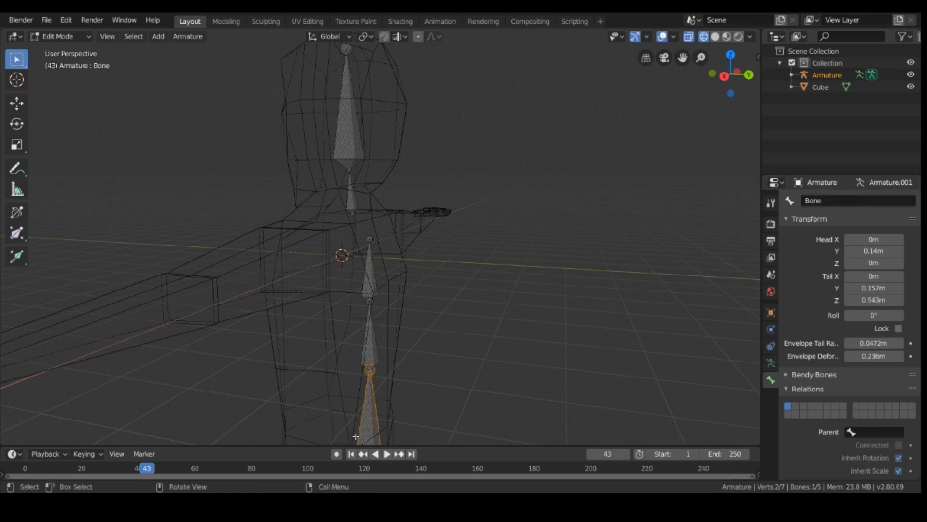
double_click(828, 200)
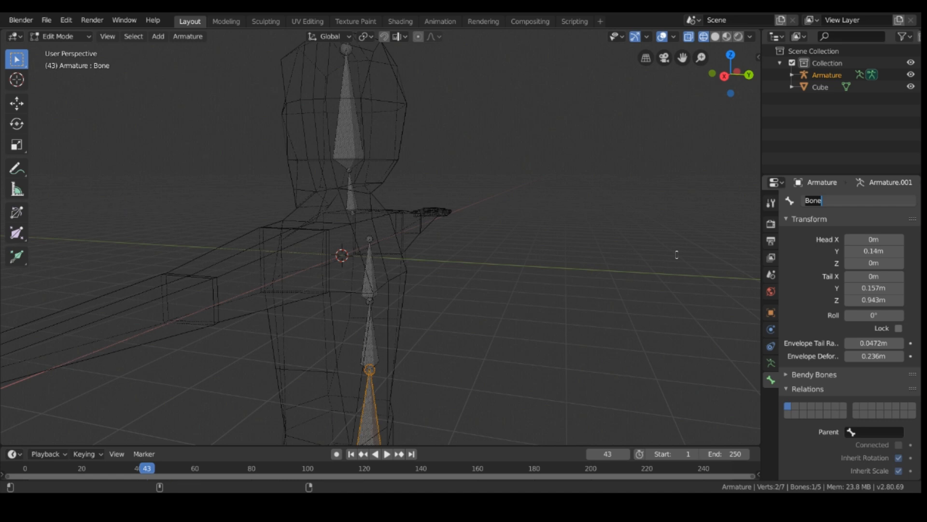
type("P")
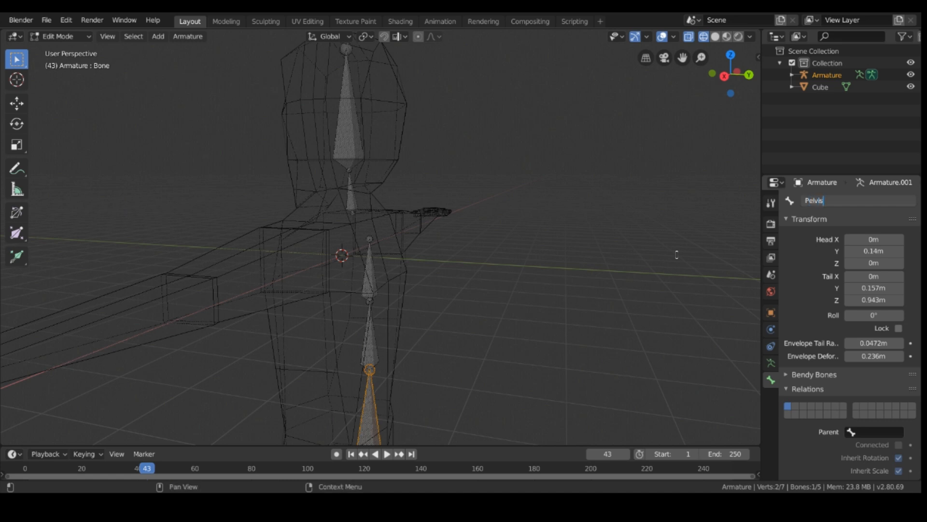
type("elvis")
key("Return")
left_click(676, 254)
Extrude a leg bone from the Pelvis bone's head straight down the Z axis to about -2.12 m.
middle_click_drag(677, 255, 307, 397)
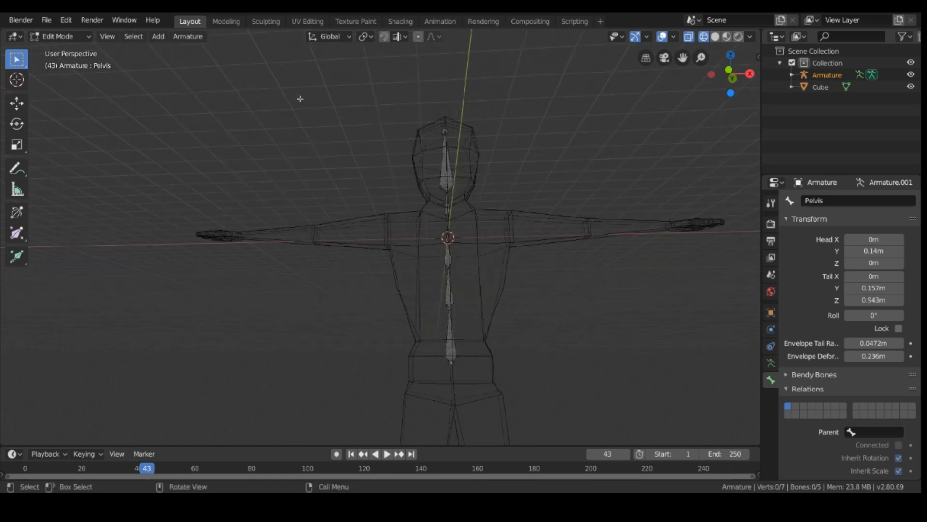
middle_click_drag(413, 259, 455, 205)
middle_click_drag(470, 269, 502, 233)
scroll(452, 255, "up", 3)
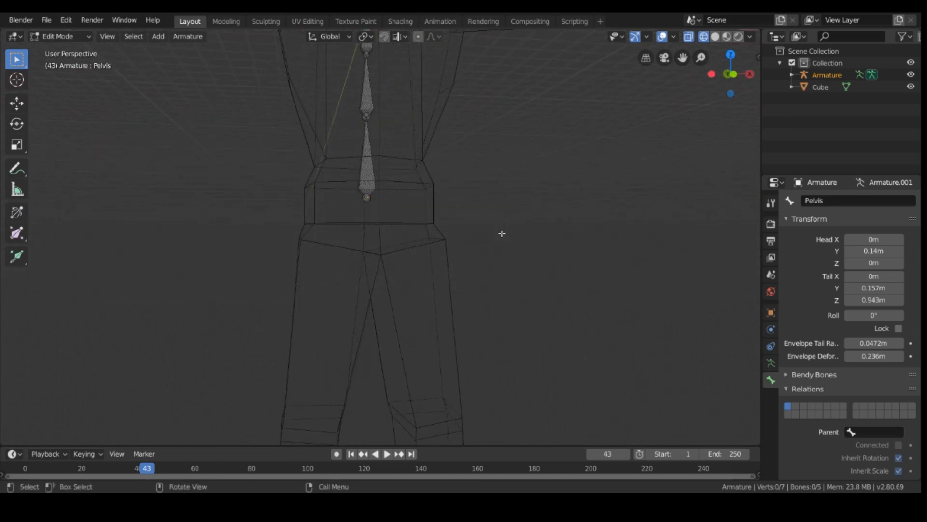
left_click(369, 184)
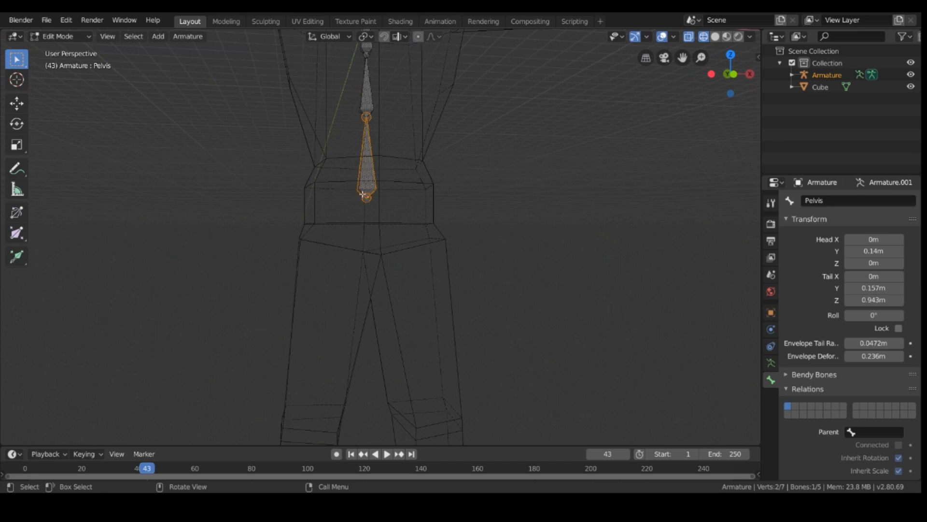
left_click(364, 198)
key("e")
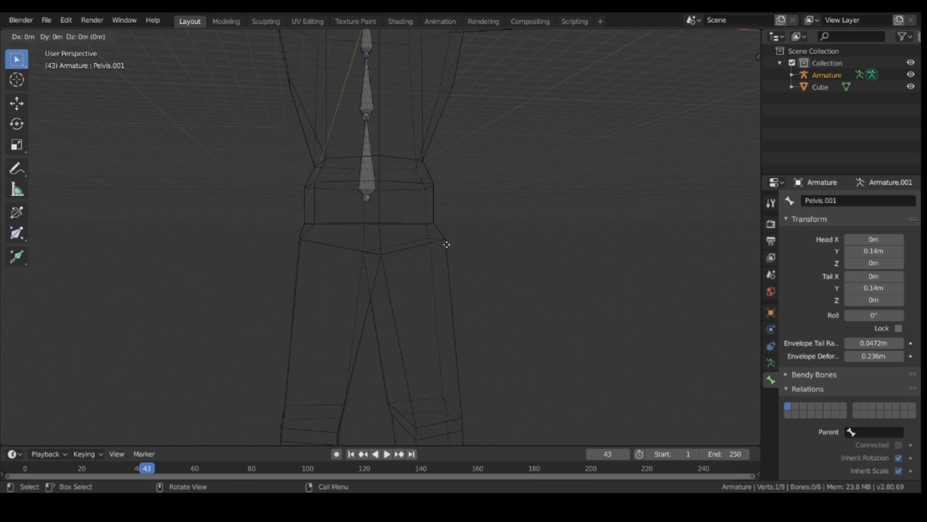
key("z")
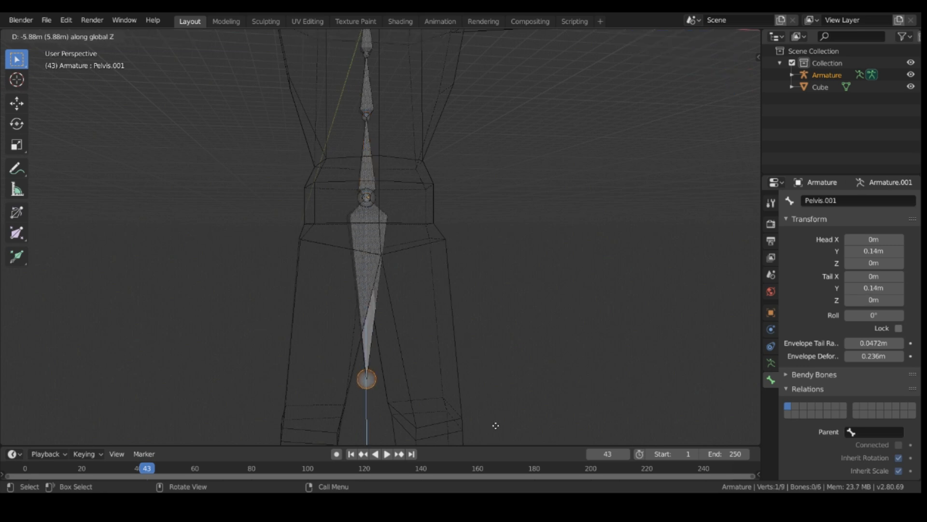
left_click(495, 425)
Move the new leg bone sideways into the mesh's +X thigh, with its head at about X 0.599 m, Z -0.354 m.
left_click(357, 278)
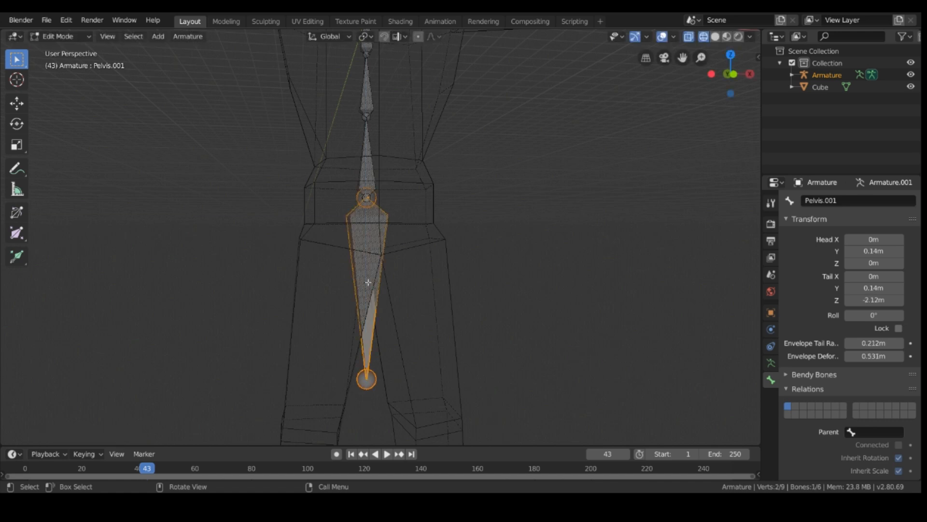
key("g")
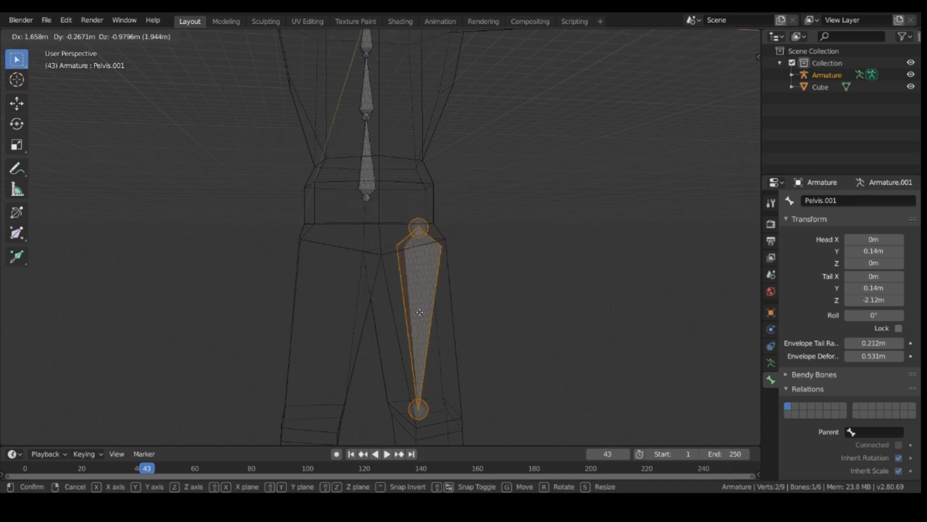
left_click(458, 320)
Shift the thigh bone's tail at the knee to about Y -0.113 m and X 0.76 m.
left_click(423, 413)
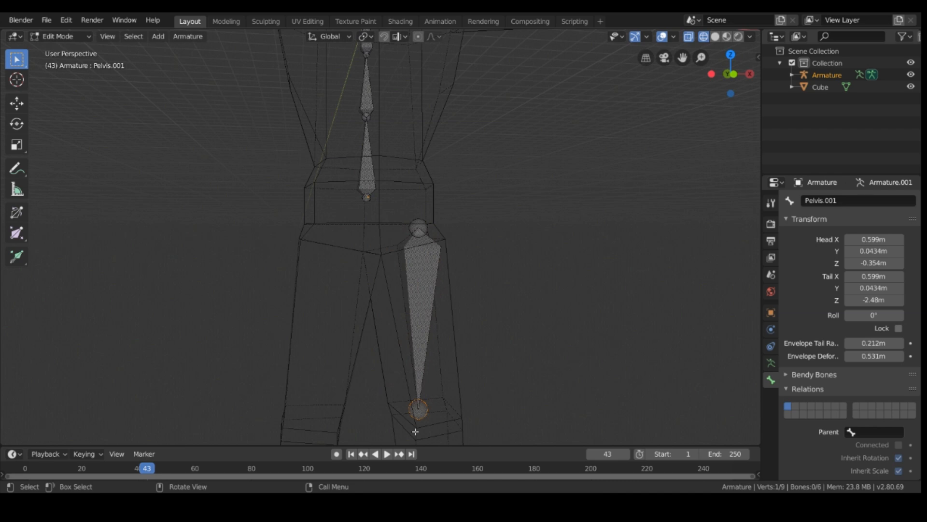
key("g")
key("y")
left_click(433, 449)
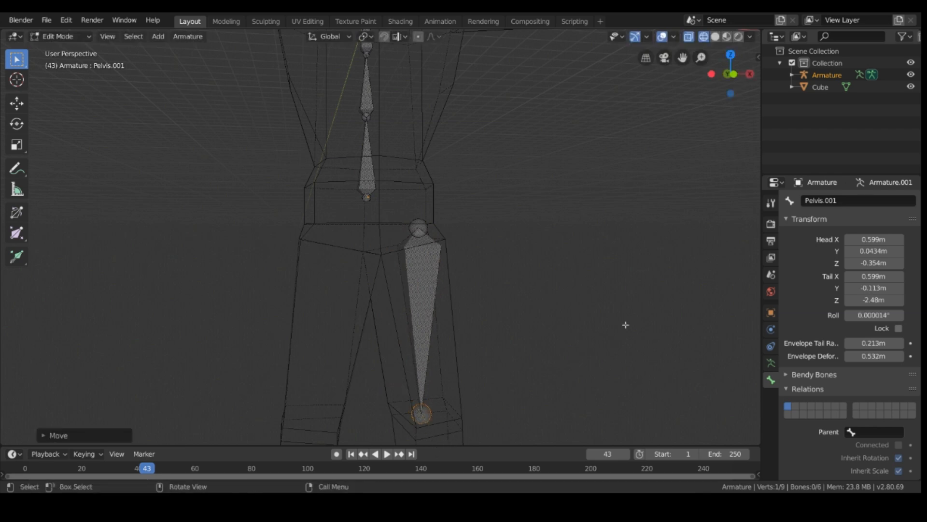
key("g")
key("x")
left_click(648, 294)
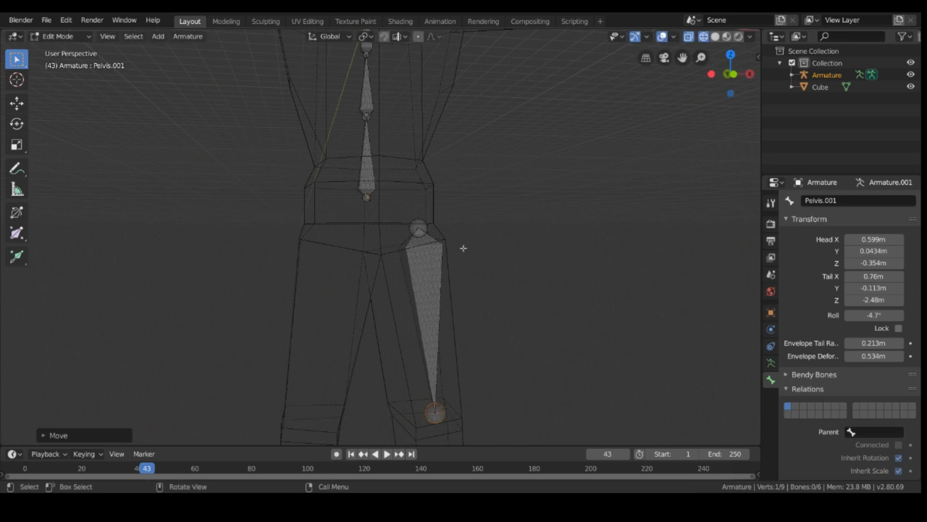
Move the thigh bone's head inward to about X 0.427 m and lower it to about Z -0.535 m.
left_click(431, 230)
key("g")
key("x")
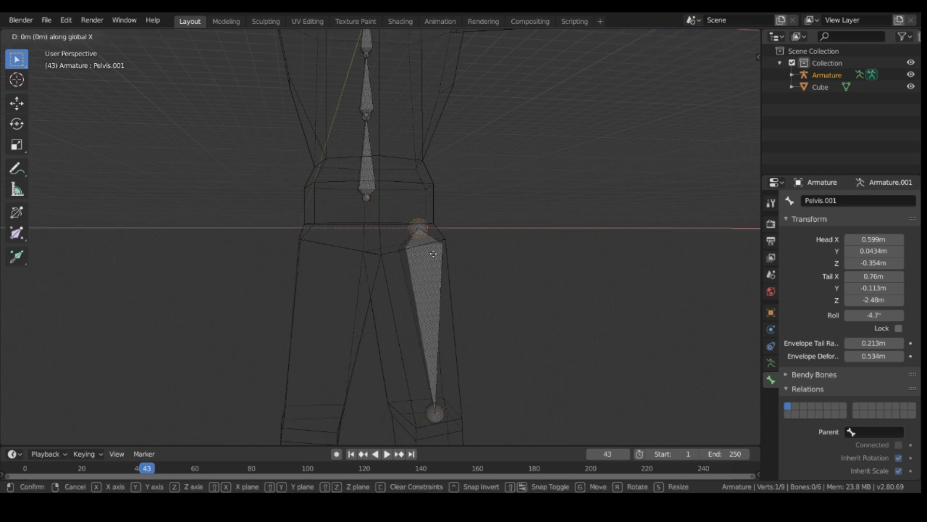
left_click(423, 257)
scroll(519, 271, "down", 2)
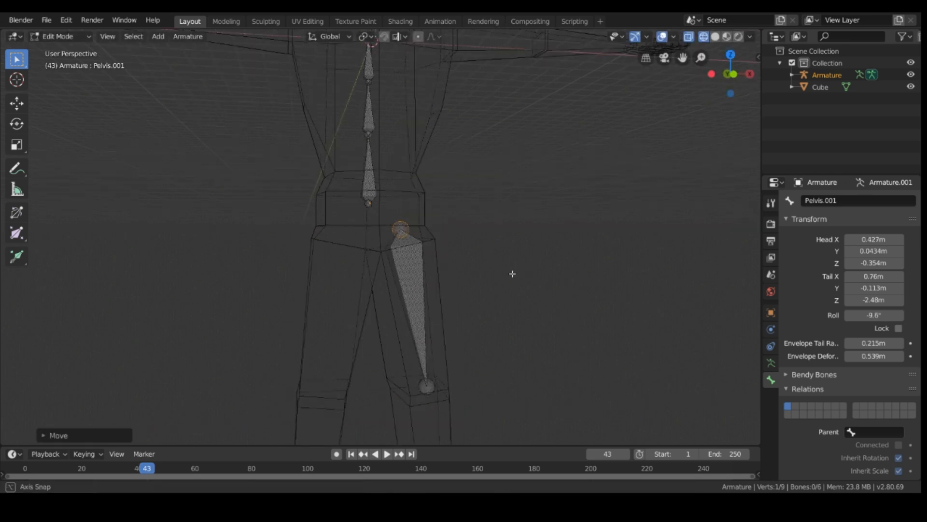
mouse_move(512, 271)
middle_mouse_down()
mouse_move(489, 246)
mouse_move(494, 273)
middle_mouse_up()
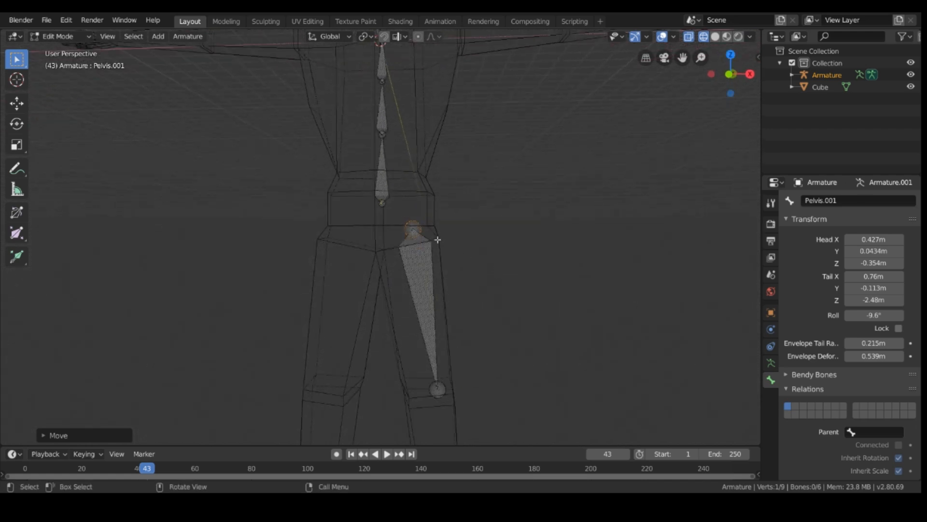
key("g")
key("z")
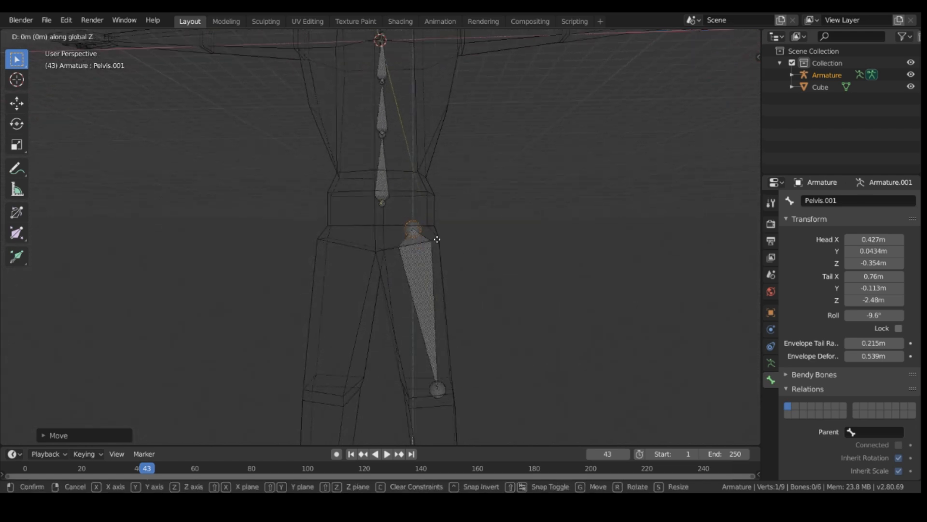
left_click(454, 256)
middle_click_drag(471, 269, 494, 266)
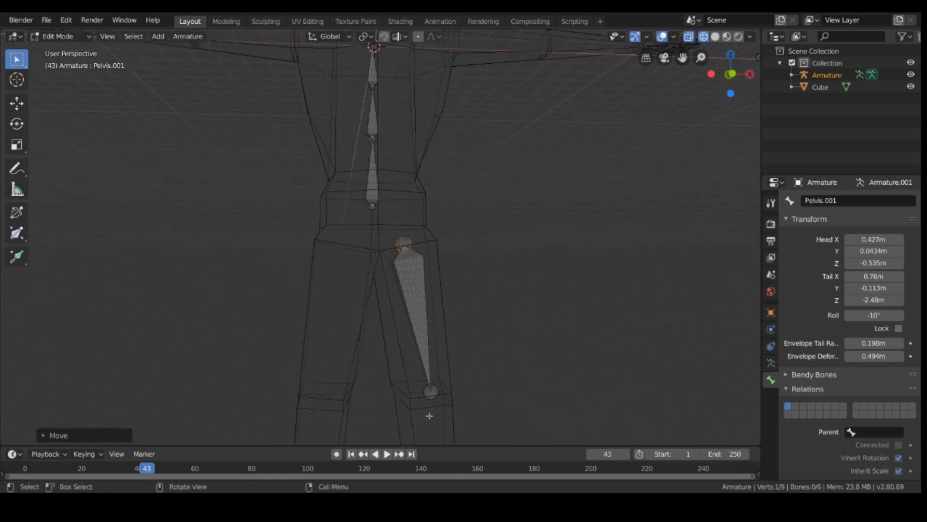
Reposition the thigh bone's head at the hip to about X 0.336 m, Y 0.0744 m and Z -0.384 m.
middle_click_drag(436, 396, 425, 379)
key("g")
key("z")
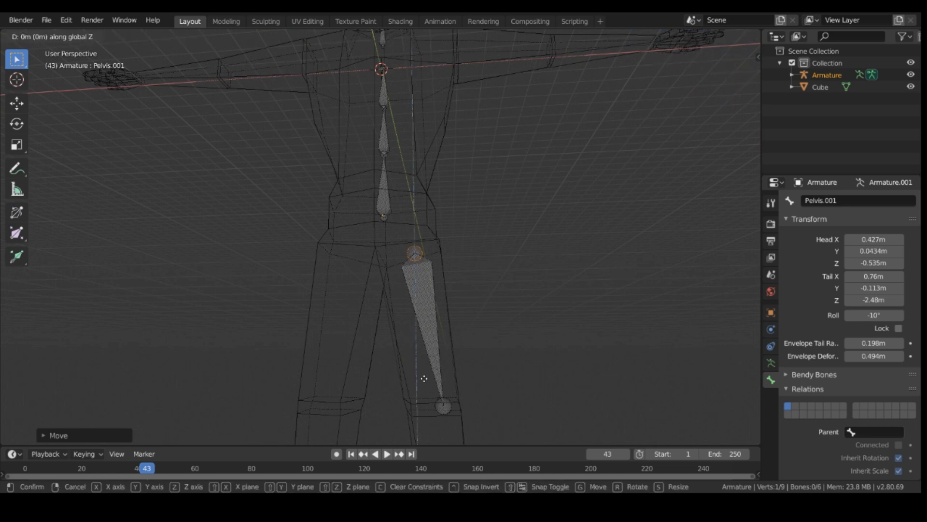
left_click(427, 367)
key("g")
key("z")
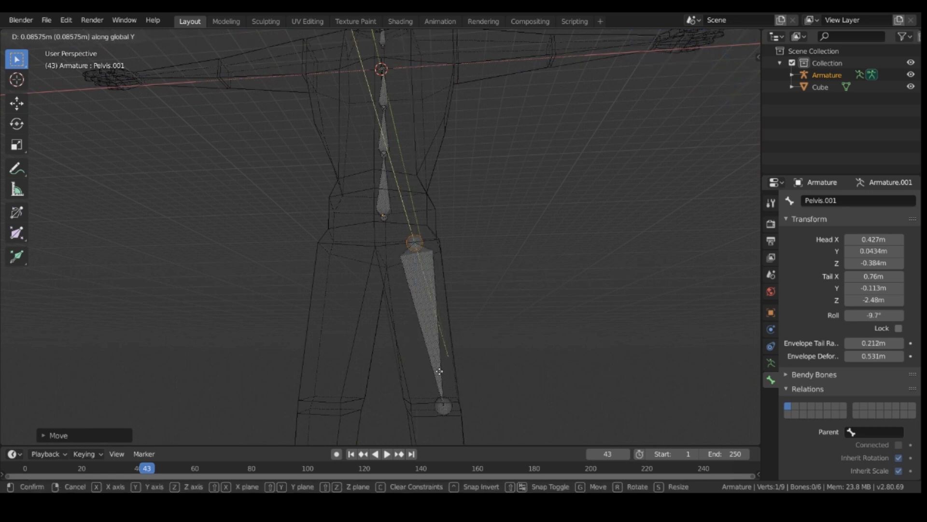
right_click(440, 371)
key("g")
key("x")
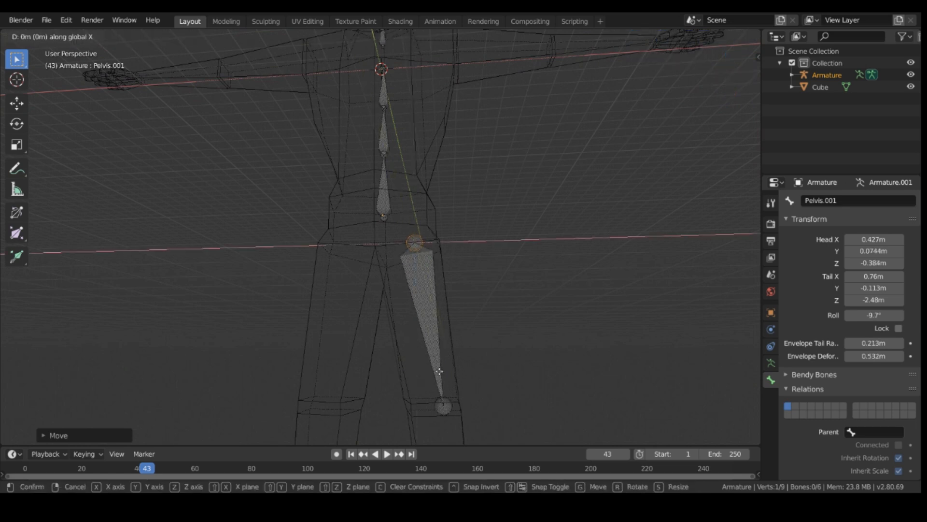
left_click(433, 355)
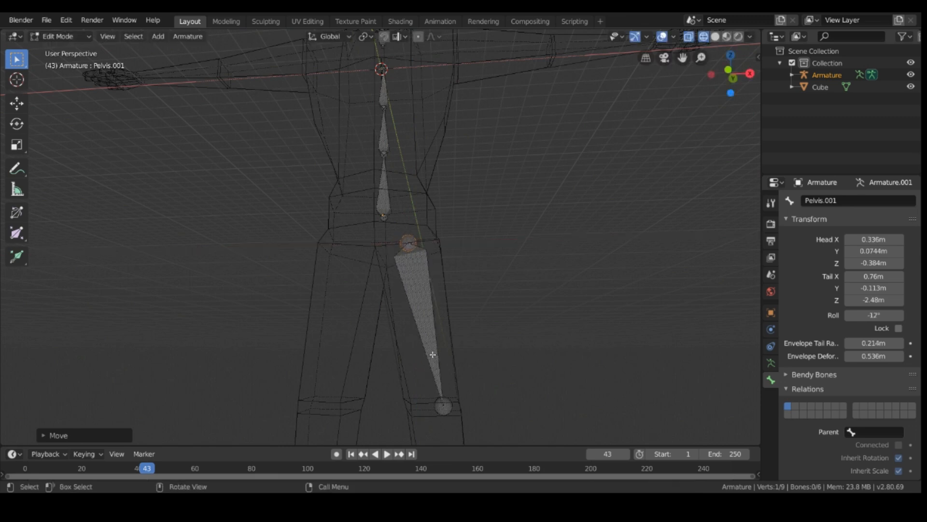
Move the thigh bone's tail at the knee inward along X to about 0.693 m.
left_click(454, 409)
key("g")
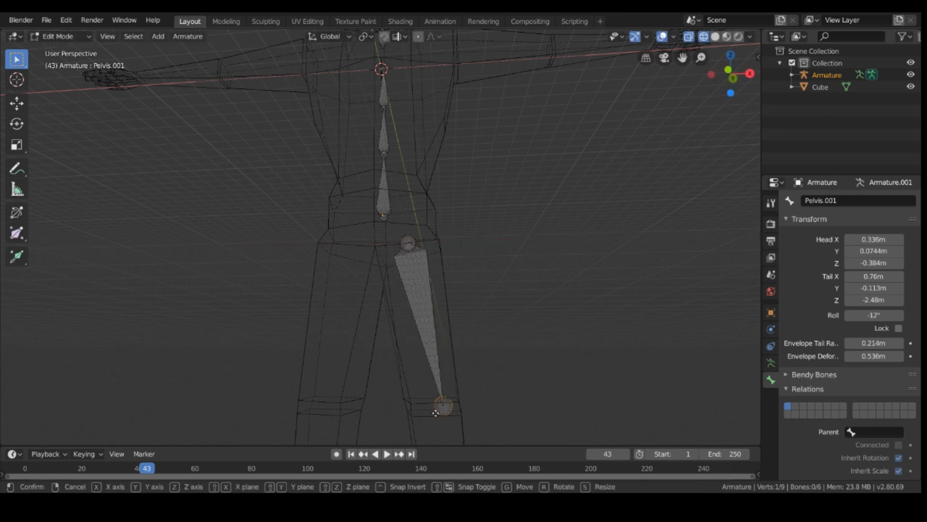
key("x")
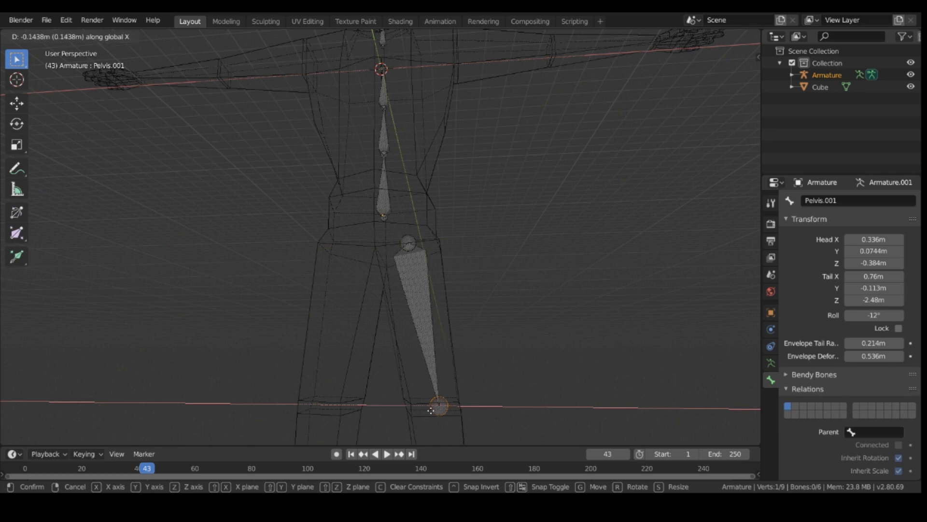
left_click(431, 402)
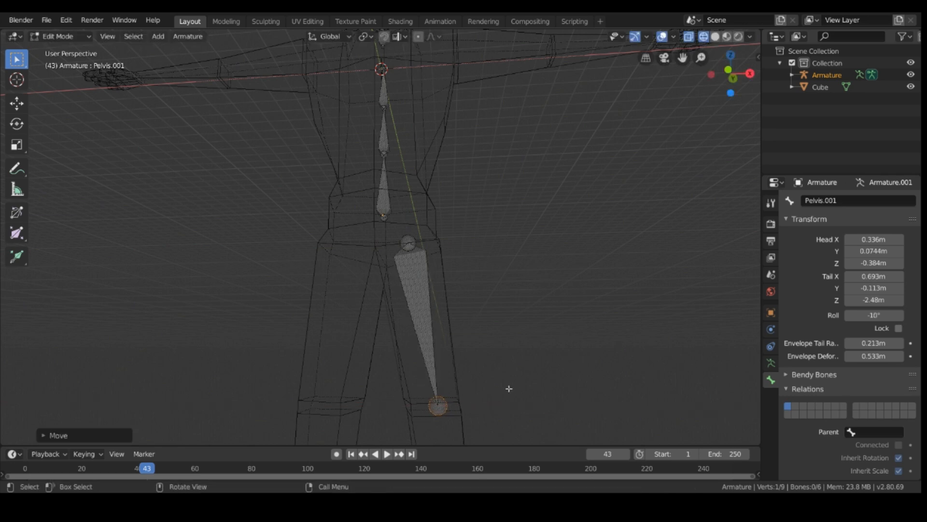
Extrude a shin bone from the knee down to about Z -4.57 m and shift its ankle end to about X 0.879 m.
scroll(509, 388, "down", 4)
key("e")
key("z")
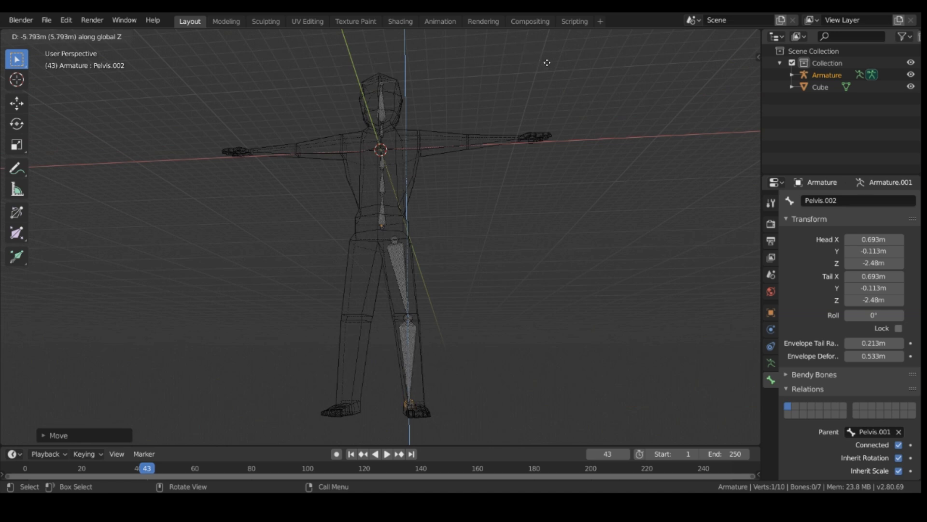
left_click(544, 64)
key("g")
key("x")
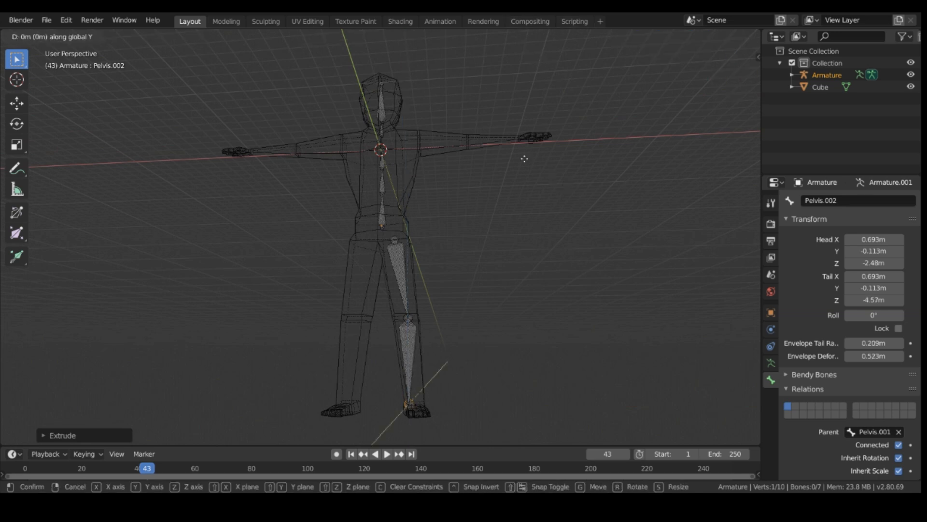
key("Escape")
key("g")
key("x")
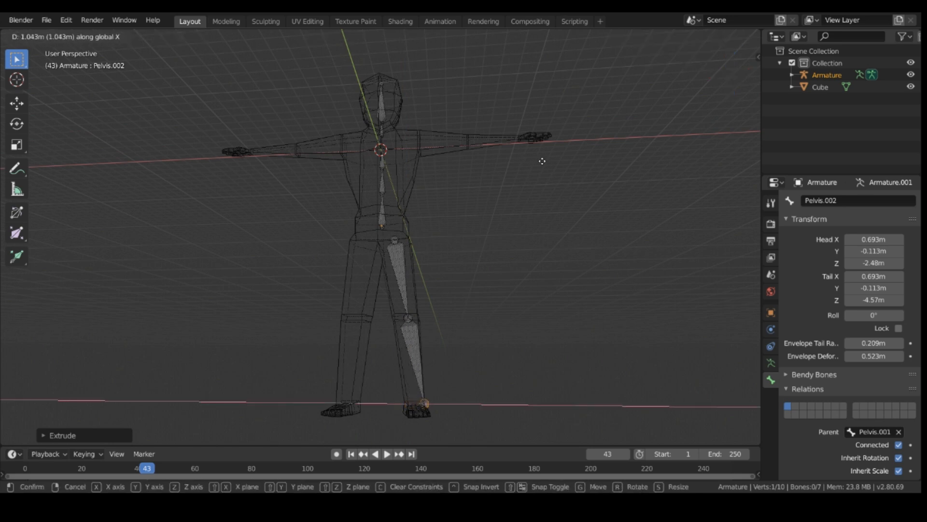
left_click(534, 166)
From the side, move the thigh bone's head forward along the Y axis to sit inside the leg mesh.
middle_click_drag(534, 166, 425, 193)
middle_click_drag(391, 288, 413, 301)
left_click(412, 247)
key("g")
key("y")
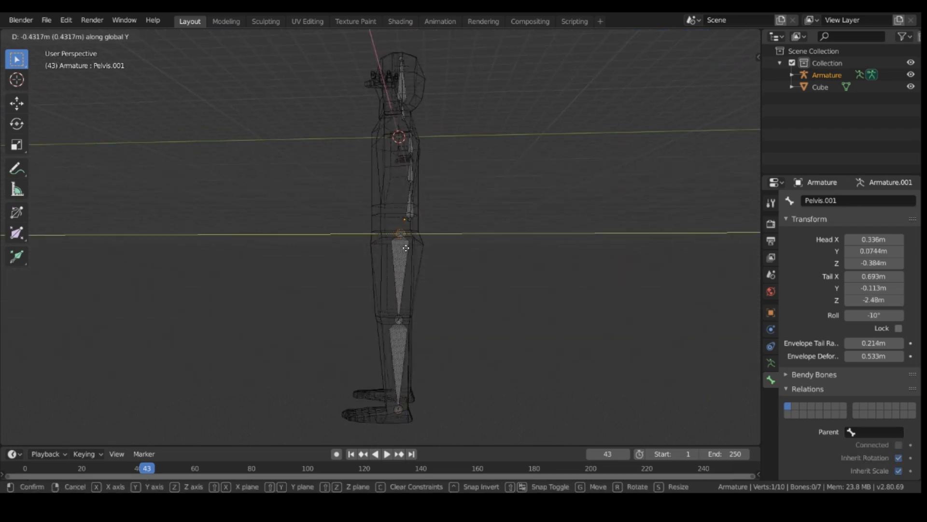
left_click(408, 337)
left_click(398, 322)
Move the Pelvis bone's head to about Y 0.009 m and Z -0.193 m, and save the file.
middle_click_drag(500, 366, 415, 282)
left_click(407, 211)
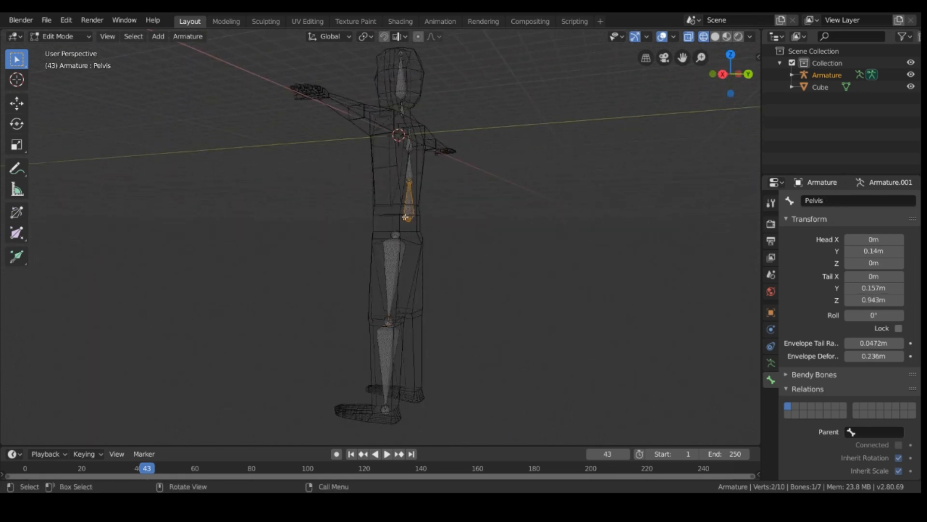
left_click(410, 222)
key("g")
key("y")
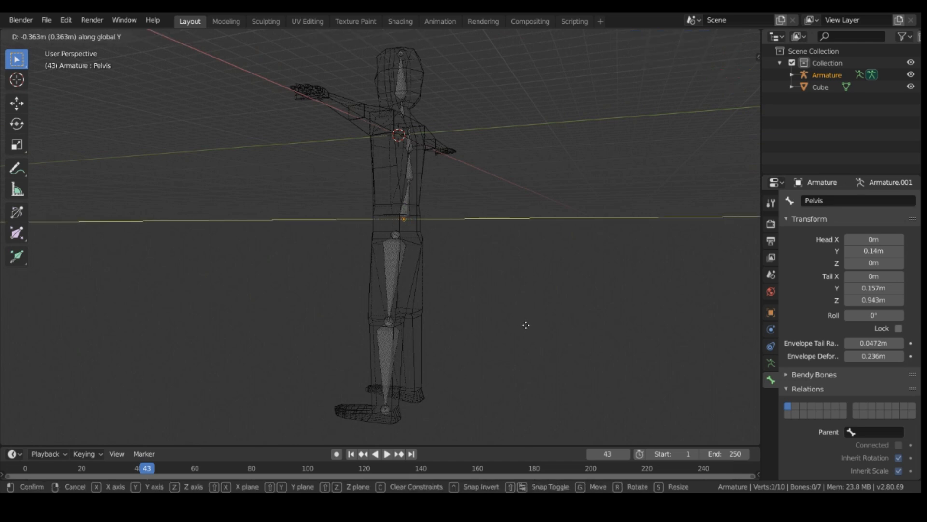
left_click(526, 325)
key("g")
key("z")
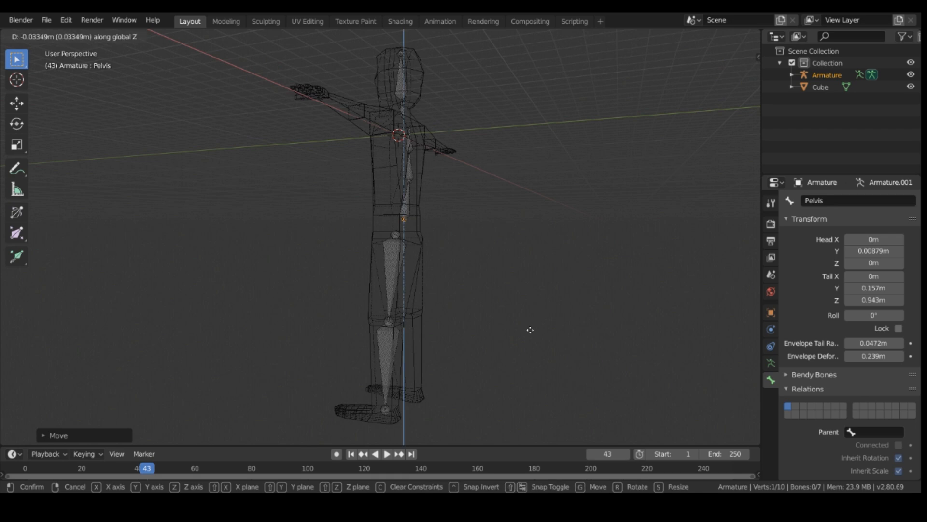
left_click(544, 331)
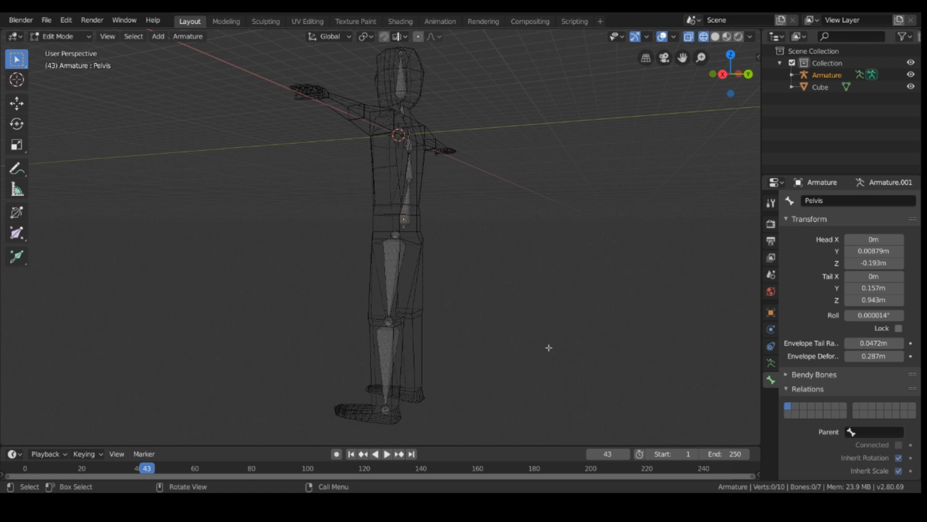
middle_click_drag(228, 240, 360, 250)
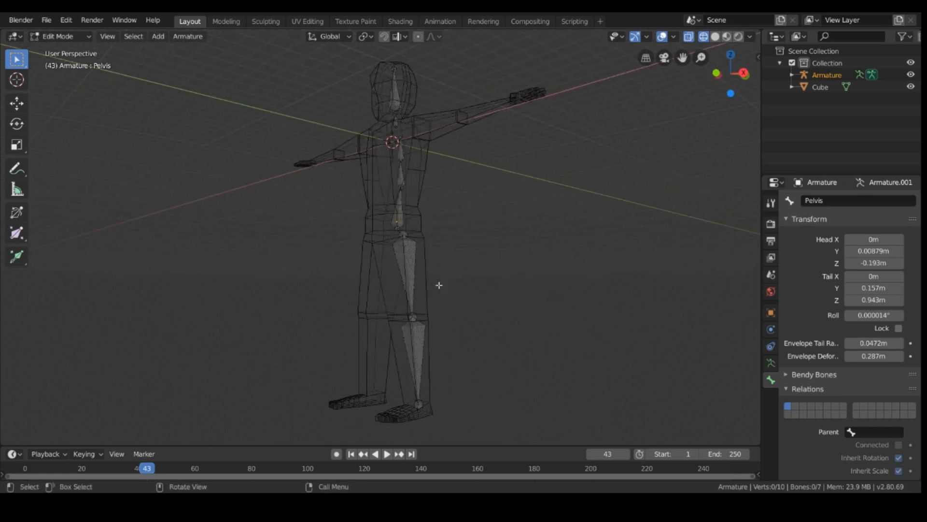
key("ctrl+s")
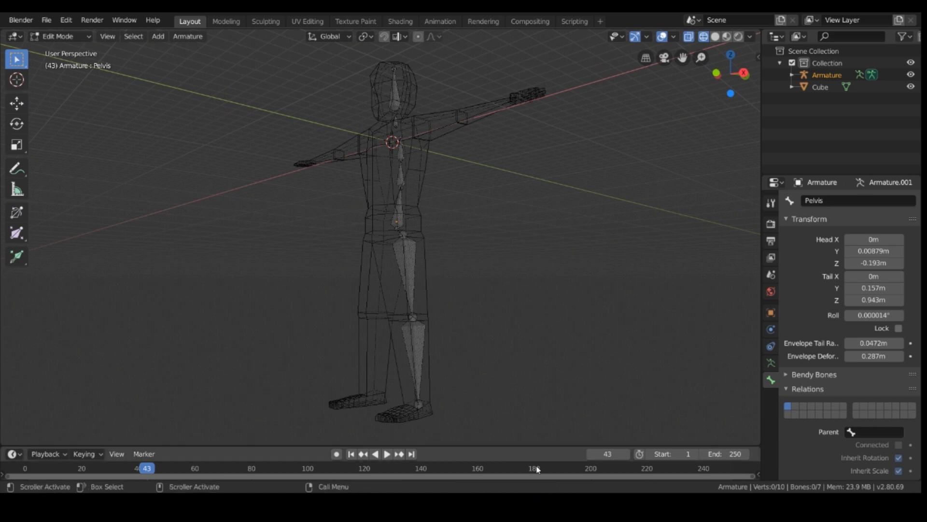
Extrude a foot bone from the ankle joint forward toward the toes, ending at about Y -1.1 m, Z -4.82 m.
middle_click_drag(503, 386, 397, 320, "shift")
scroll(414, 331, "up", 4)
middle_click_drag(605, 323, 561, 317)
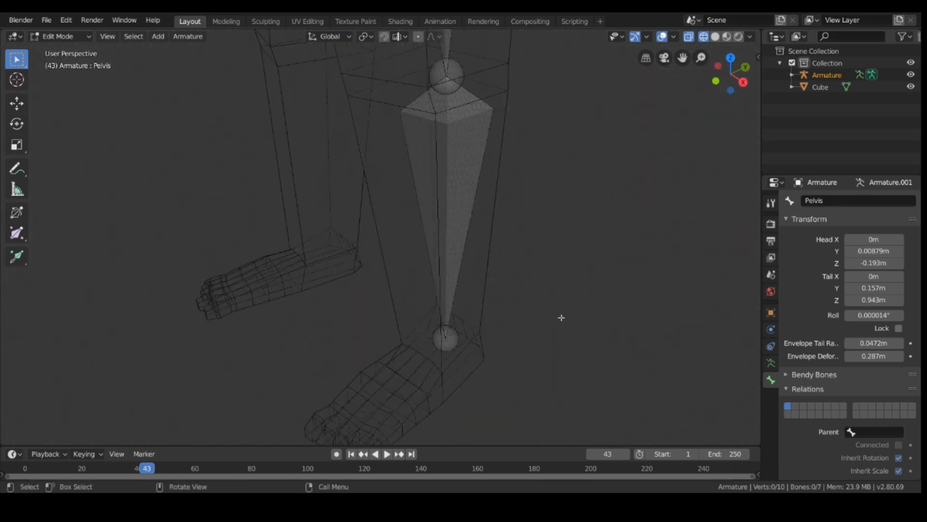
scroll(559, 330, "up", 1)
middle_click_drag(526, 410, 425, 317, "shift")
left_click(379, 276)
left_click(365, 262)
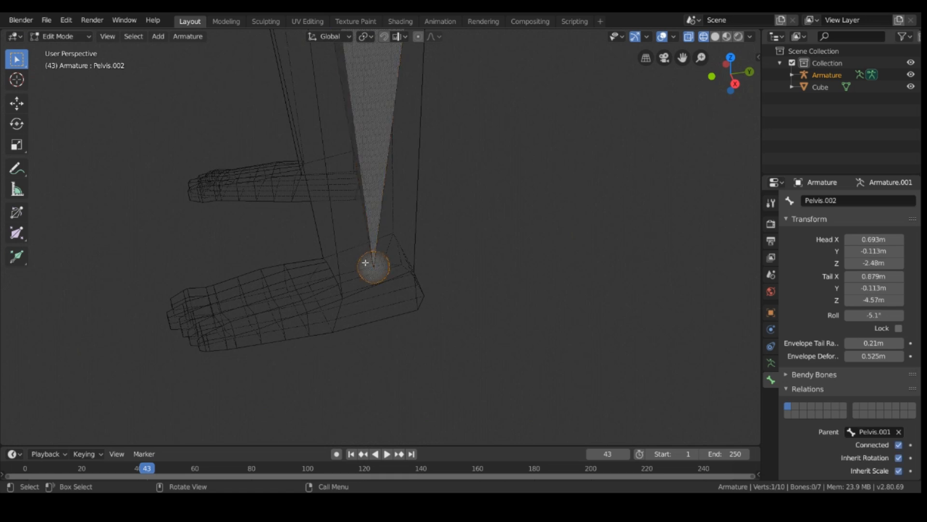
key("e")
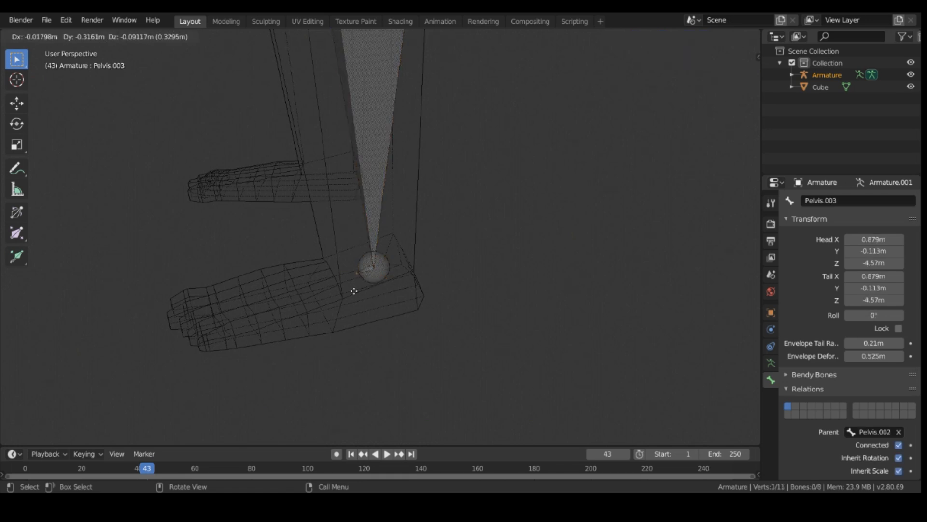
left_click(228, 328)
Adjust the foot bone's tail to about X 1.04 m and Y -0.914 m to follow the foot mesh.
middle_click_drag(242, 369, 338, 362)
key("g")
key("y")
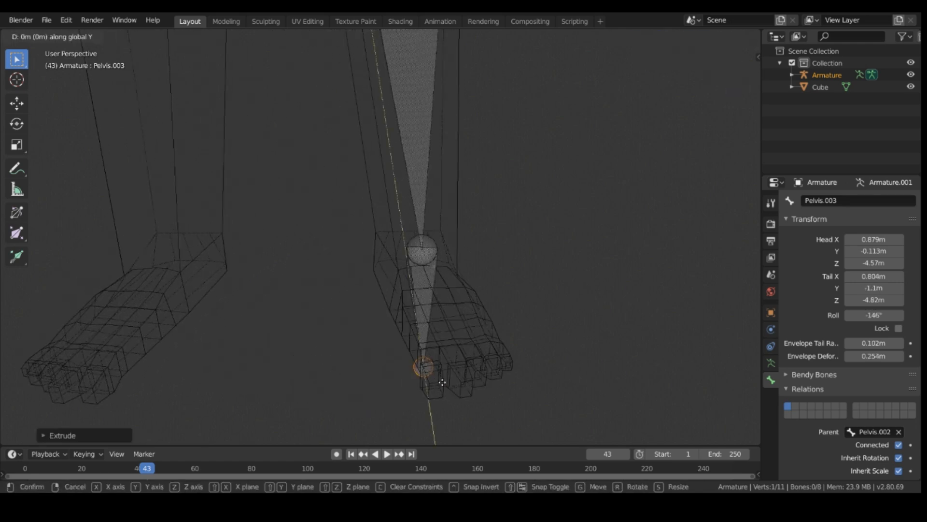
key("Escape")
key("g")
key("x")
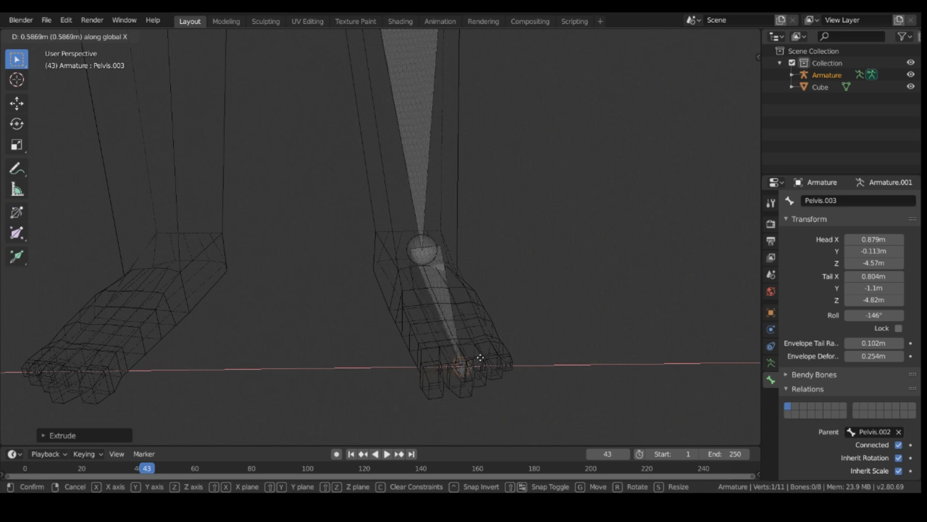
left_click(489, 364)
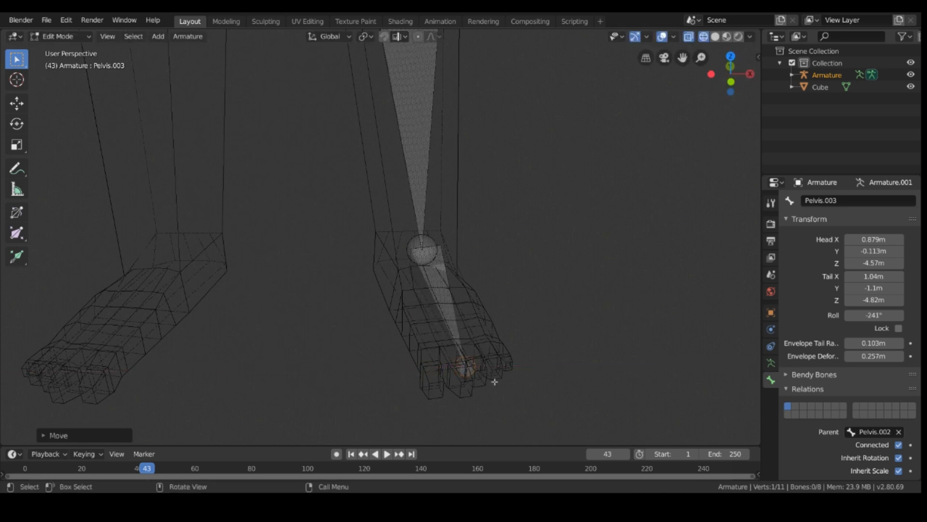
key("g")
key("y")
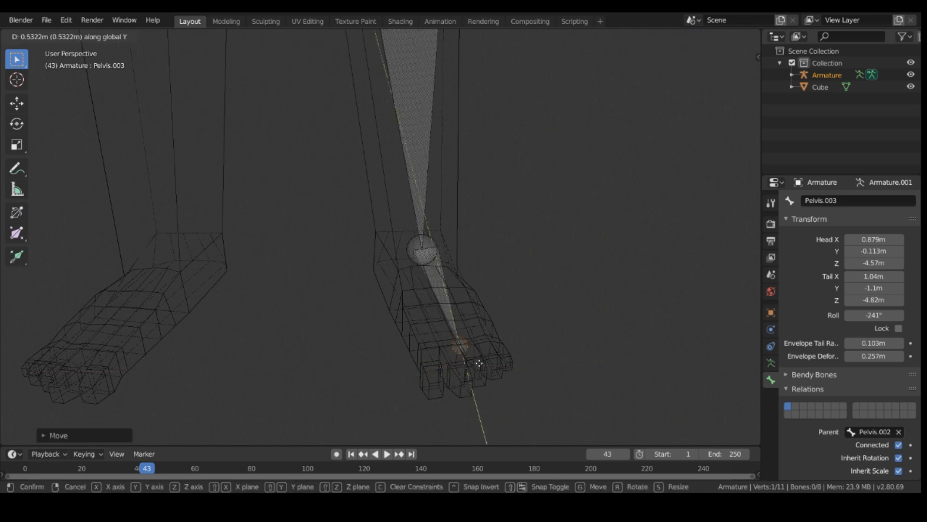
left_click(486, 379)
middle_click_drag(544, 377, 450, 409)
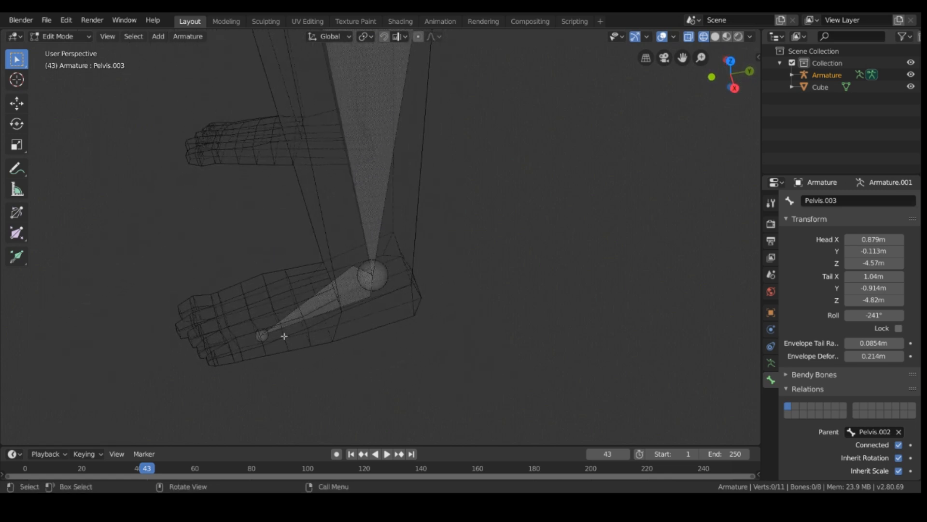
Shift the foot bone's tail inward along the X axis to about 0.913 m.
left_click(262, 335)
key("g")
key("y")
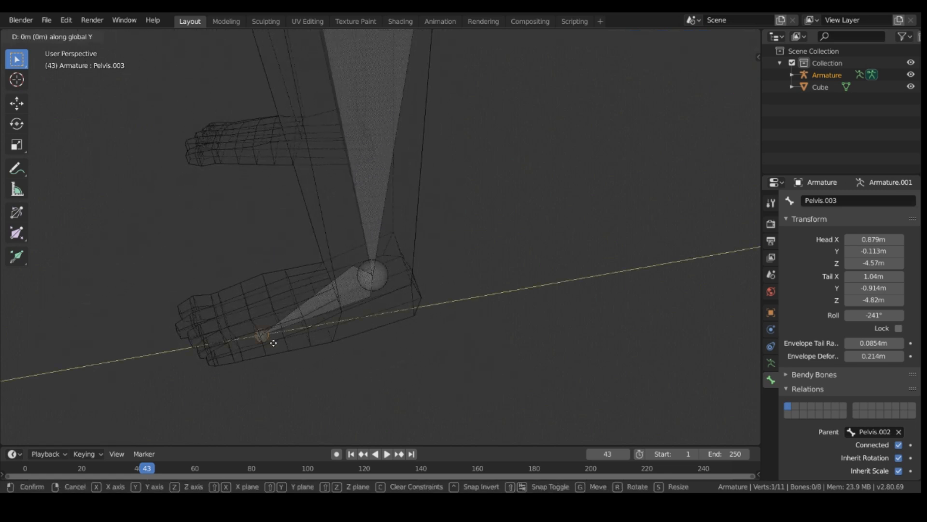
key("Escape")
key("g")
key("x")
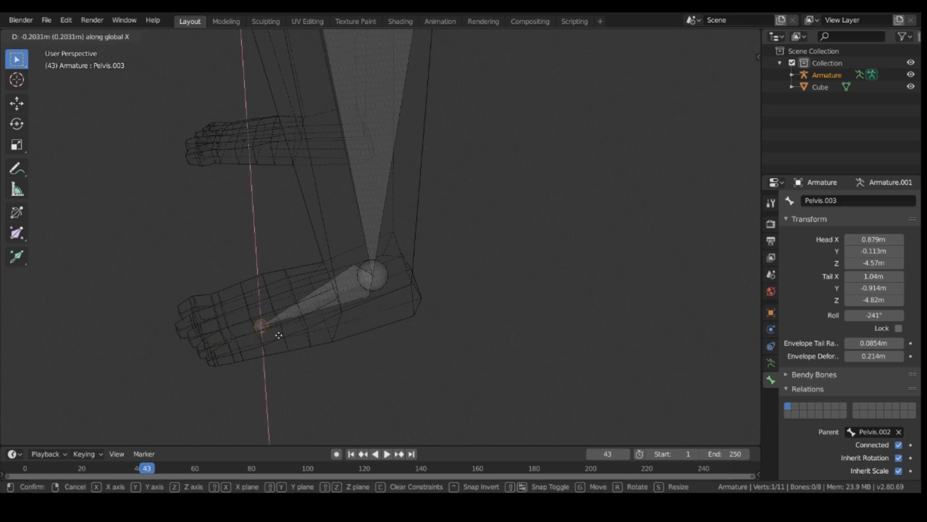
left_click(277, 329)
Raise the foot bone's tail along the Z axis to about -4.72 m, inside the foot mesh.
middle_click_drag(343, 360, 348, 298)
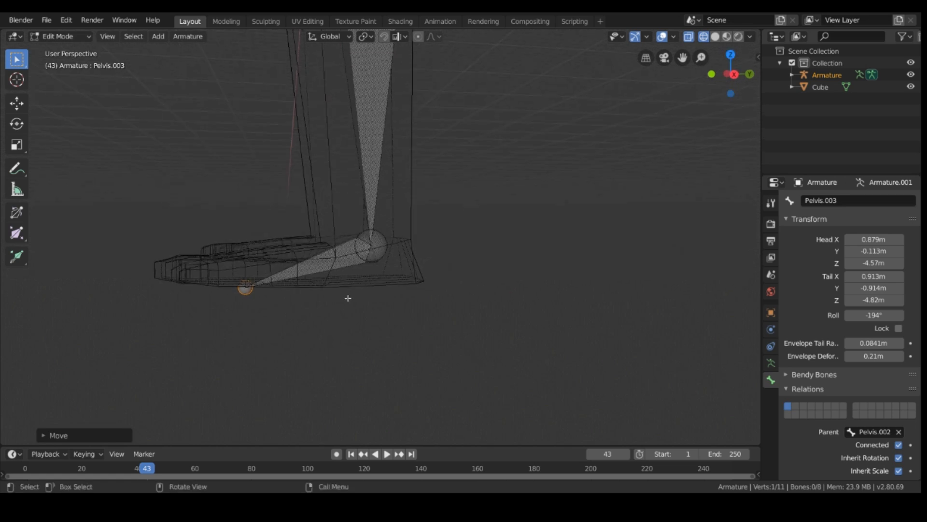
key("g")
key("z")
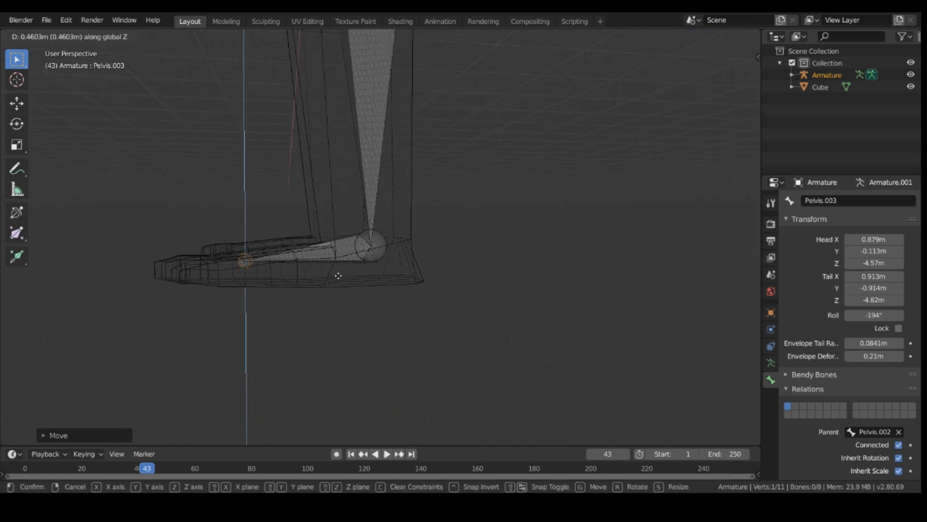
left_click(338, 276)
Lower the ankle joint between the shin and foot bones along the Z axis to about -4.67 m.
mouse_move(262, 343)
middle_mouse_down()
mouse_move(316, 381)
mouse_move(344, 385)
mouse_move(350, 407)
mouse_move(282, 376)
mouse_move(248, 343)
mouse_move(269, 346)
middle_mouse_up()
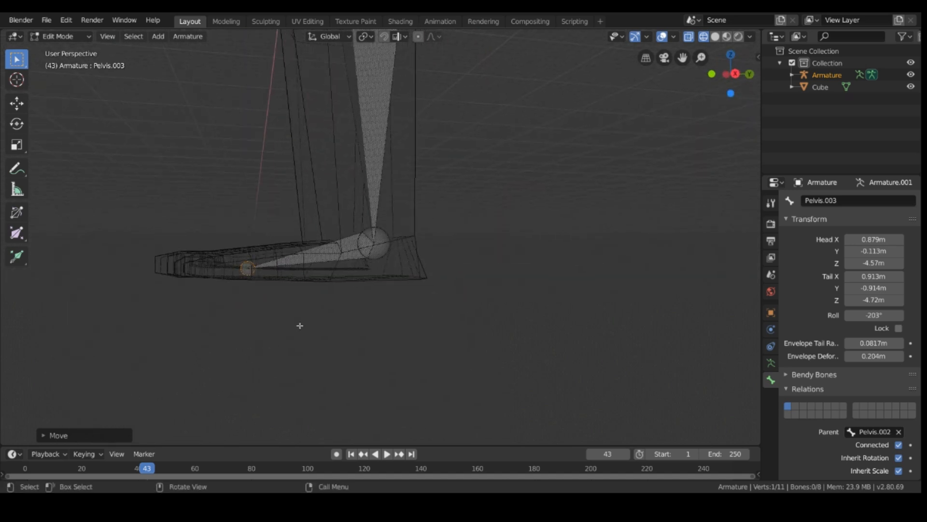
left_click(376, 252)
key("g")
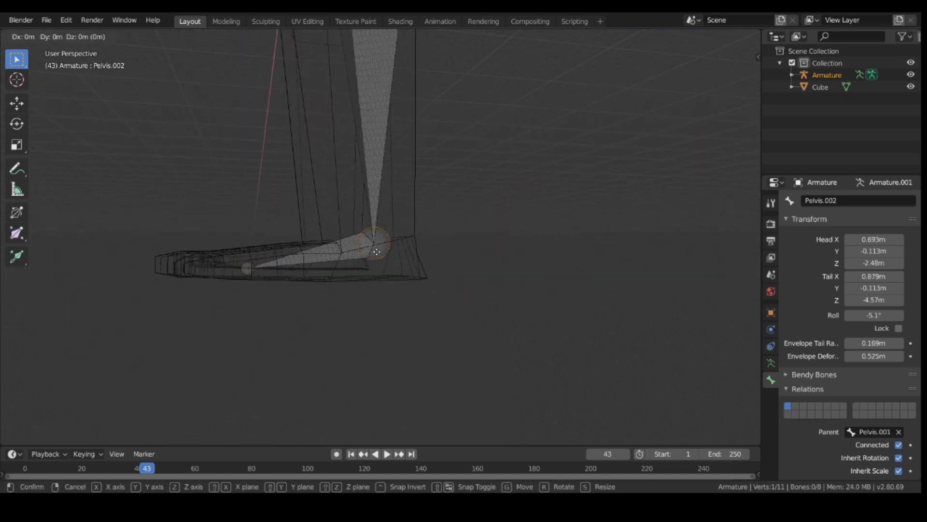
key("z")
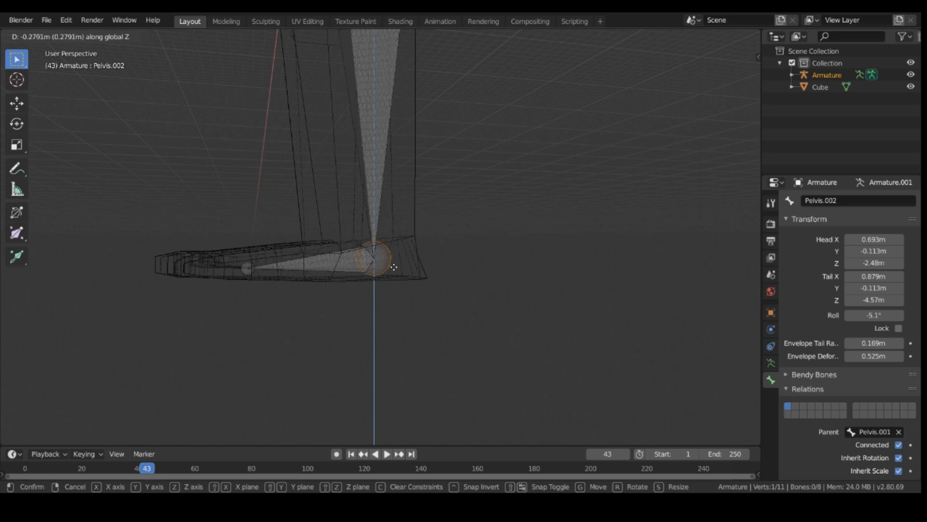
left_click(397, 265)
Move the foot bone's tail forward along the Y axis to about -1.03 m.
left_click(244, 269)
key("g")
key("y")
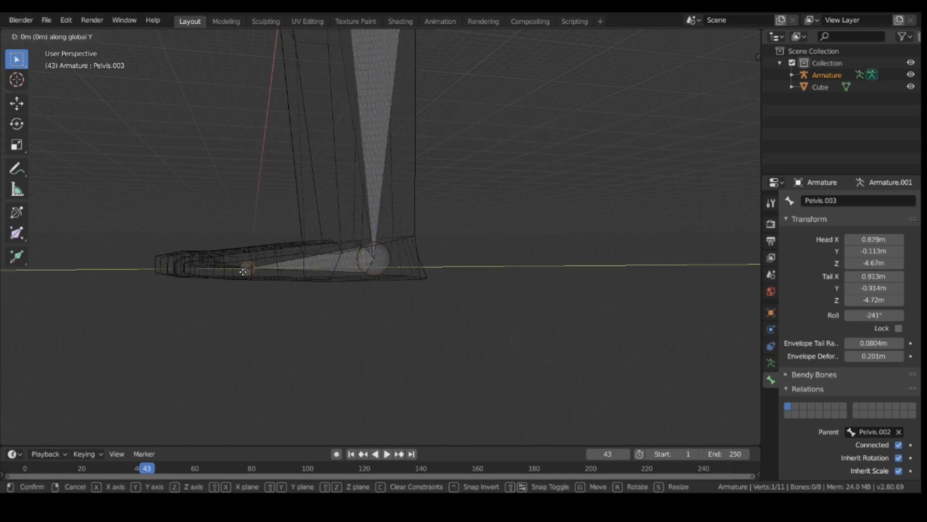
left_click(223, 263)
Extrude a toe bone from the foot bone's tail forward along the Y axis to about -1.4 m.
middle_click_drag(236, 358, 364, 356)
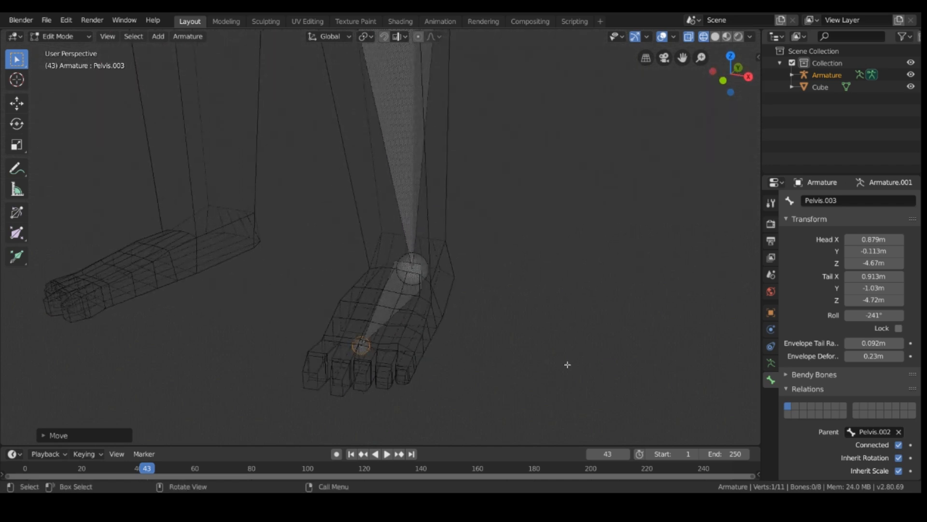
middle_click_drag(566, 365, 524, 376)
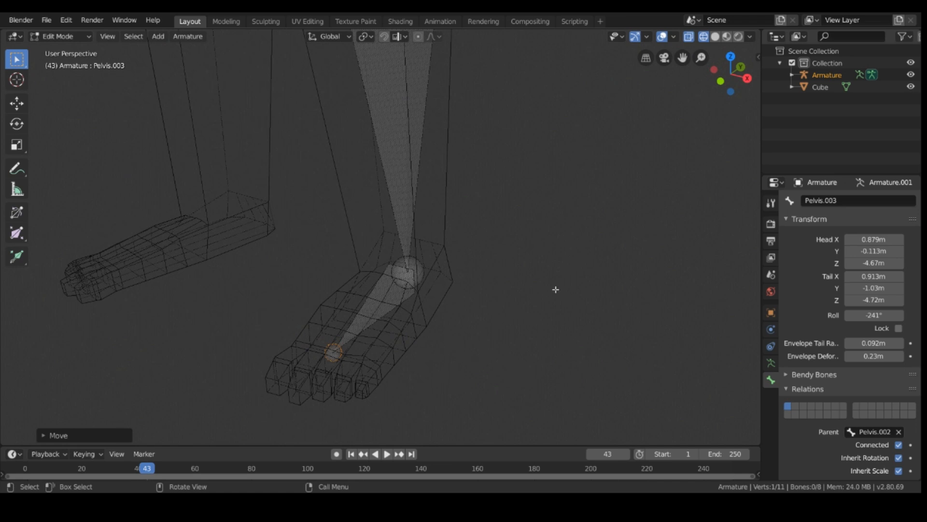
key("e")
key("y")
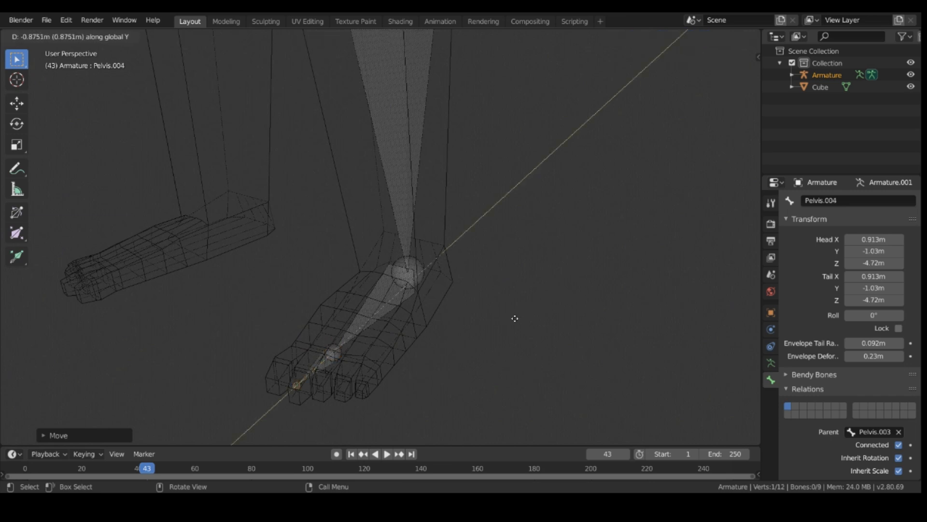
left_click(508, 325)
Try moving the toe bone, and undo back past its extrusion and the foot tail's last move.
left_click(331, 369)
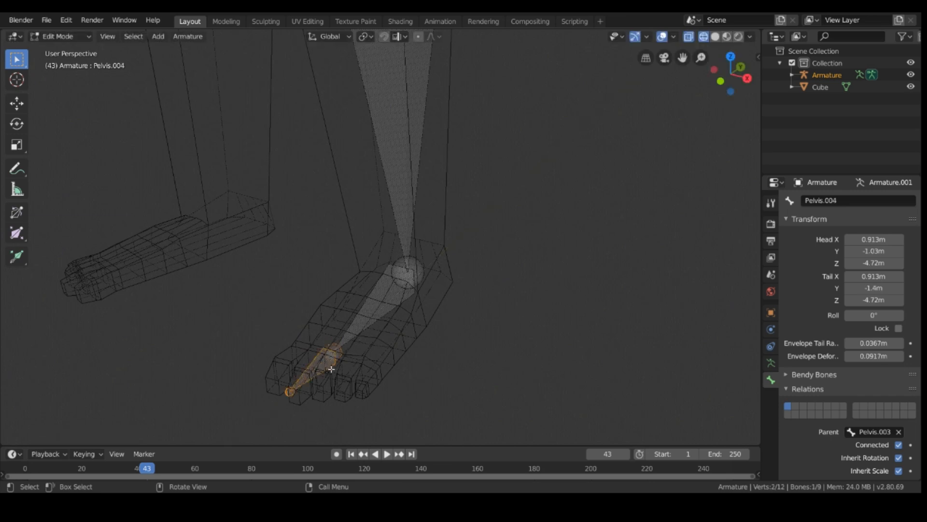
key("g")
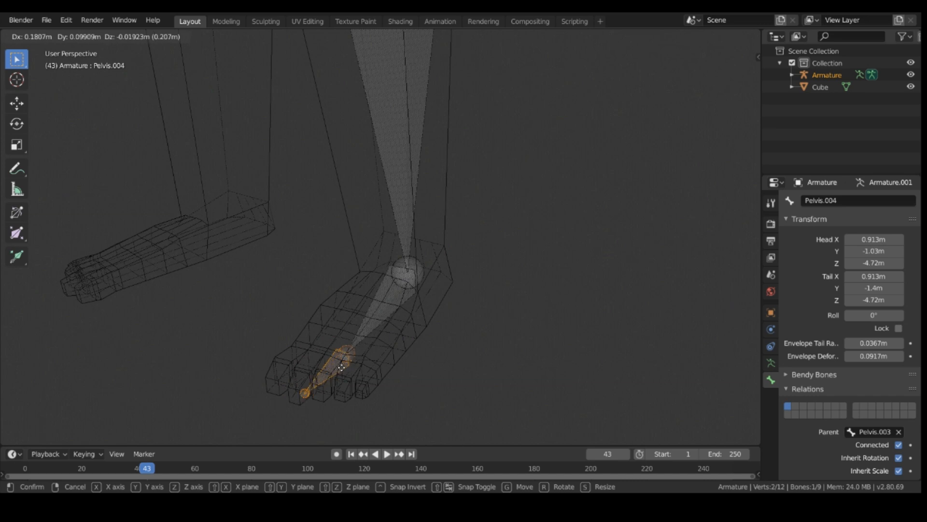
left_click(328, 358)
key("ctrl+z")
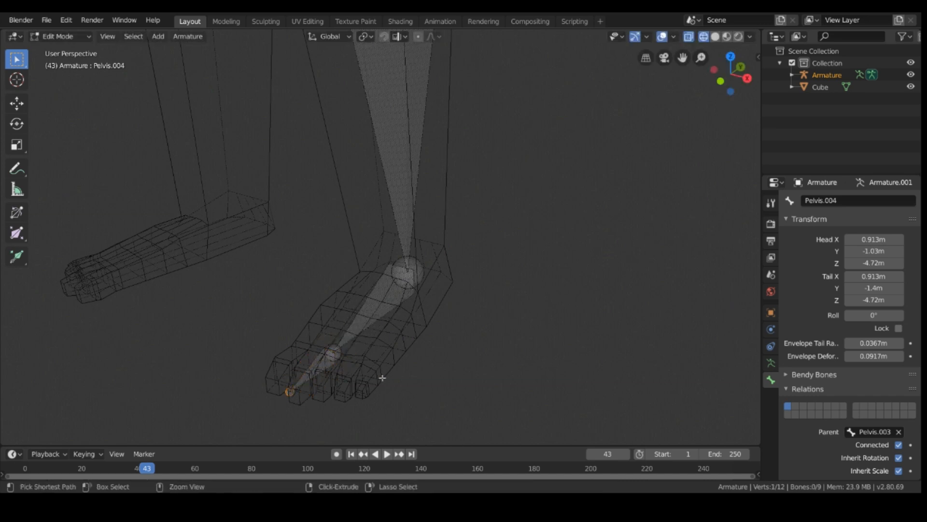
key("ctrl+z")
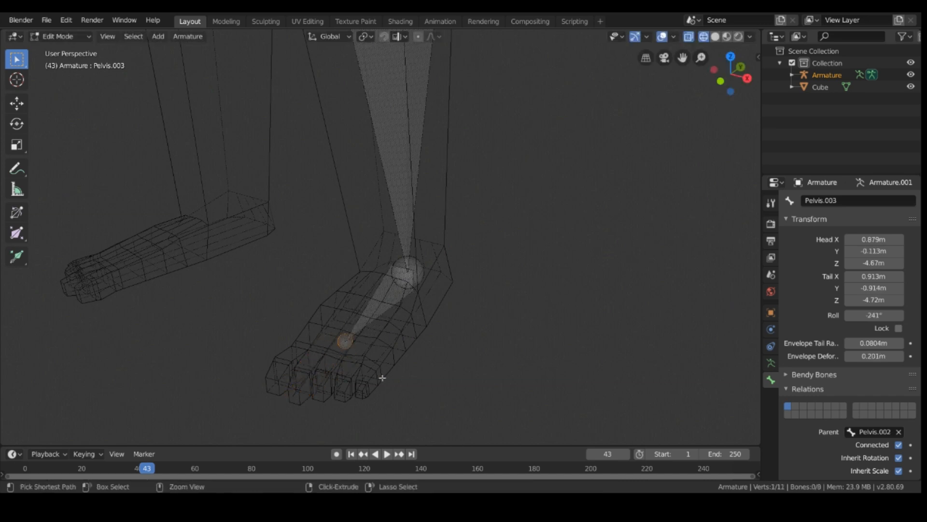
Move the foot bone's tail forward along the Y axis to about -1.04 m, near the base of the toes.
key("g")
key("y")
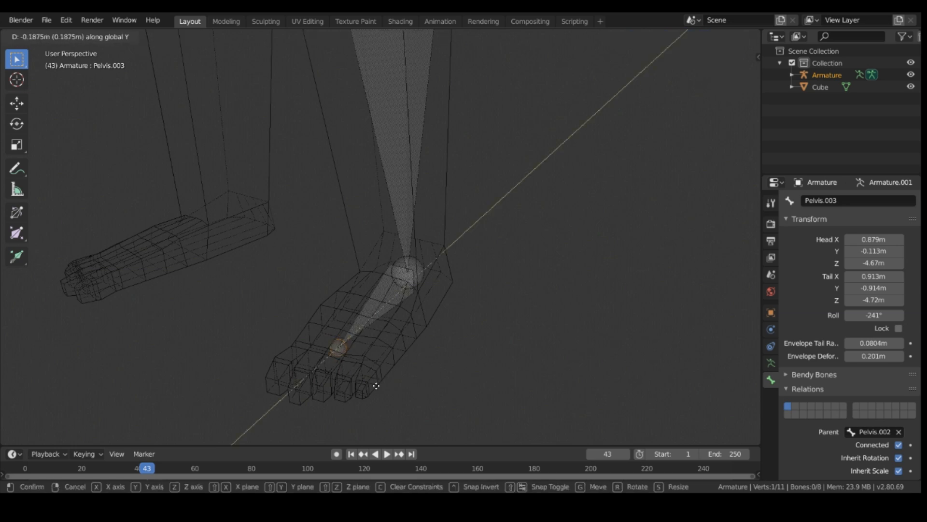
left_click(418, 379)
Shift the foot bone's tail outward along the X axis to about 0.99 m.
middle_click_drag(477, 331, 445, 367)
key("g")
key("x")
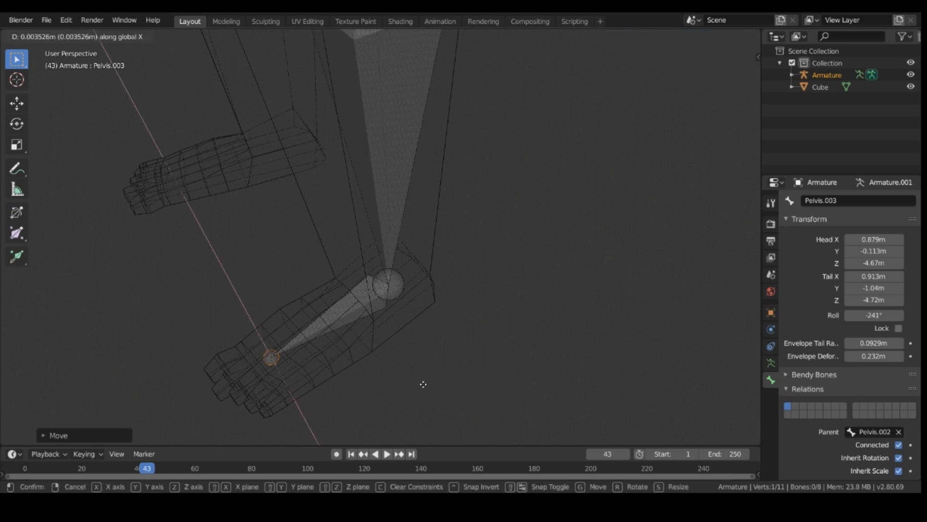
left_click(439, 393)
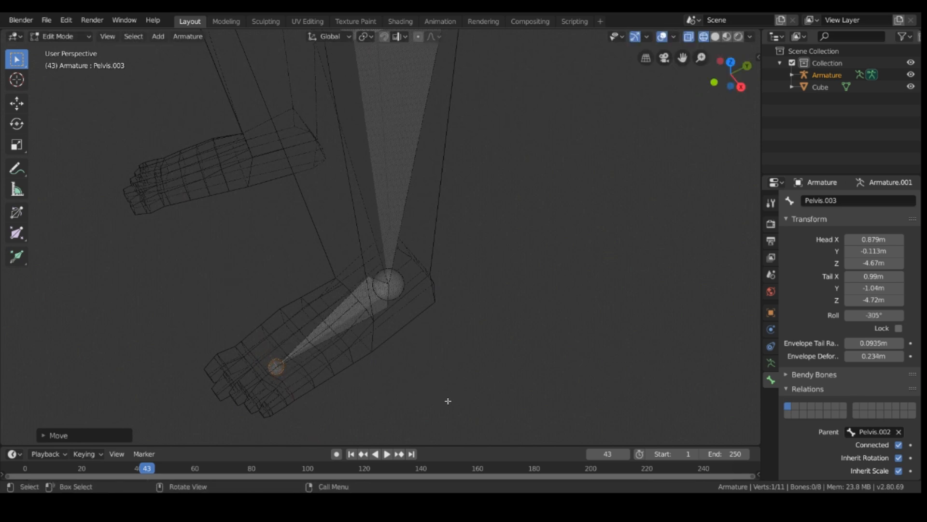
Move the foot bone's tail freely to about X 1.04 m, Y -1.06 m, Z -4.77 m.
middle_click_drag(448, 400, 434, 397)
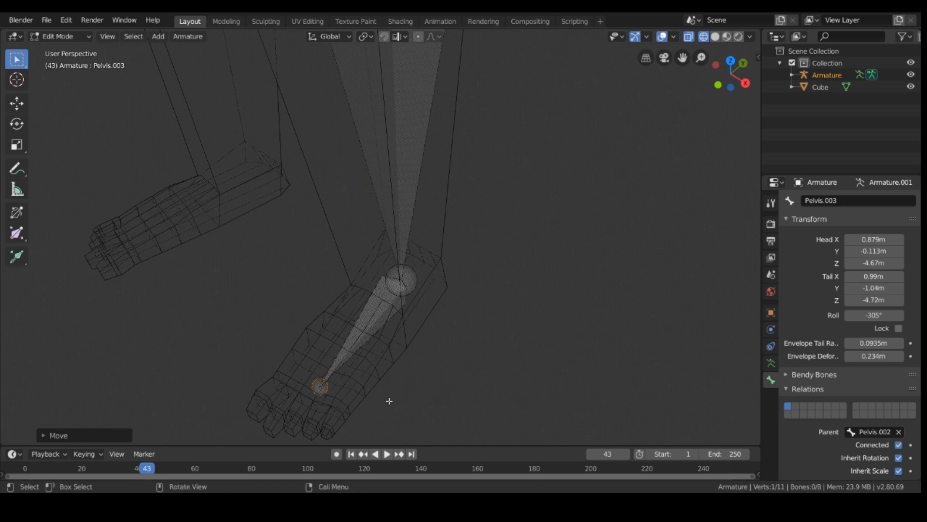
key("g")
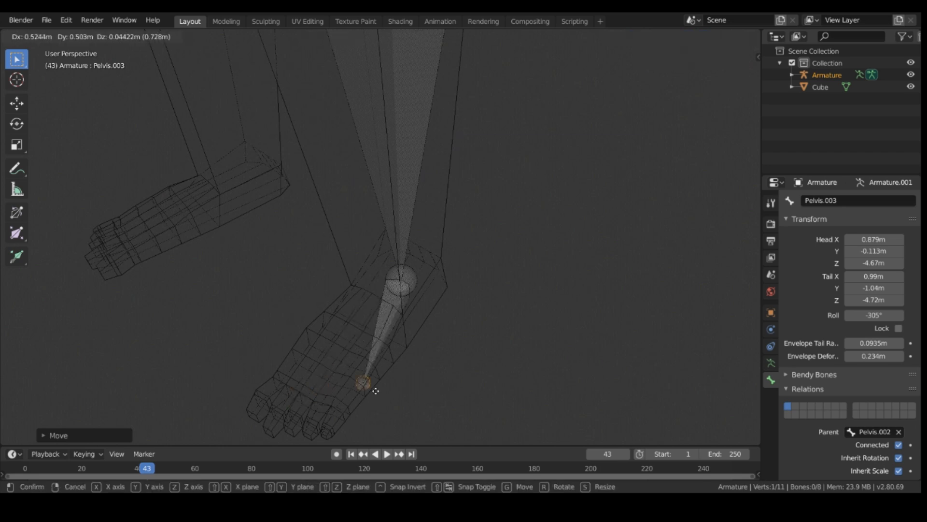
key("Escape")
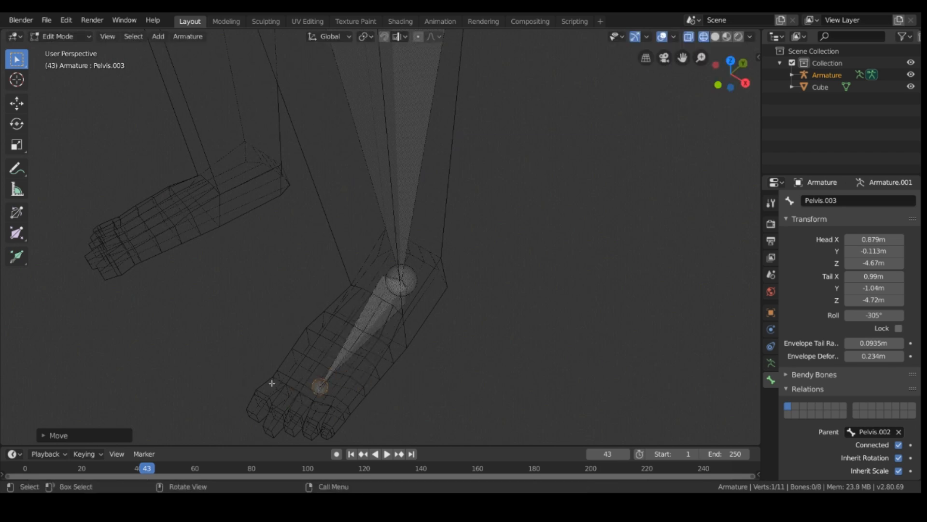
key("g")
left_click(378, 411)
Try moving the foot bone's tail toward the inner side of the foot, and undo its last three moves.
left_click(326, 406)
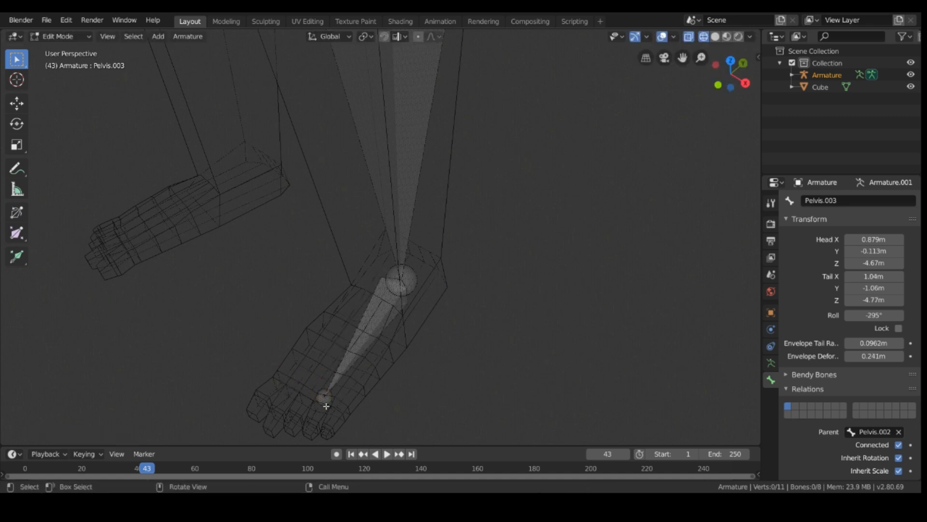
key("g")
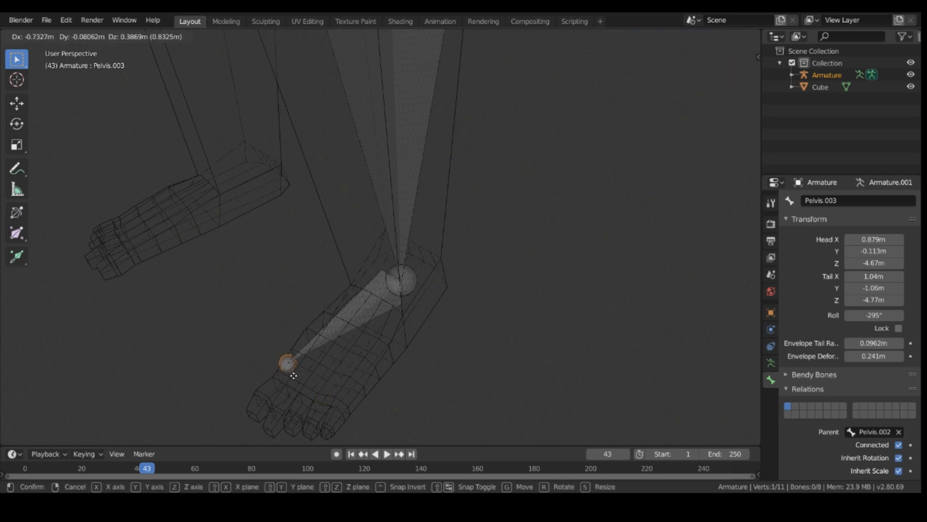
left_click(272, 358)
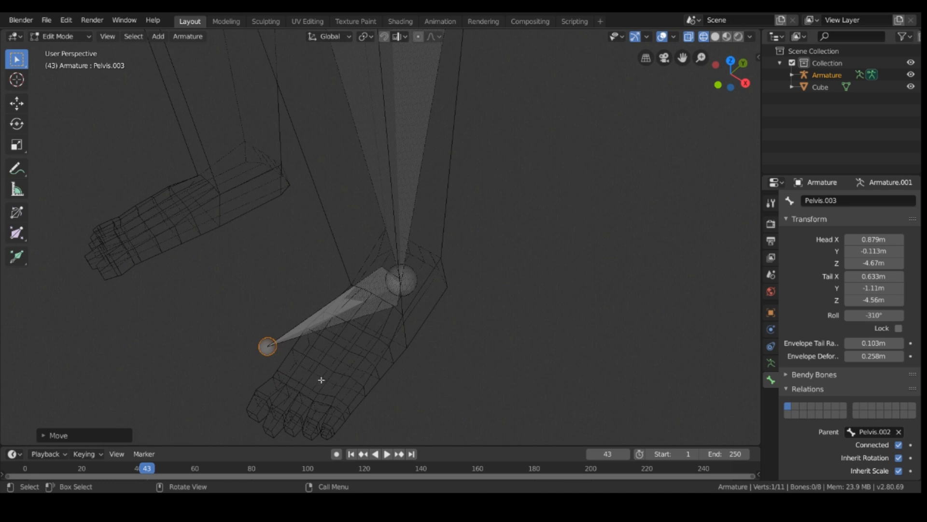
key("ctrl+z")
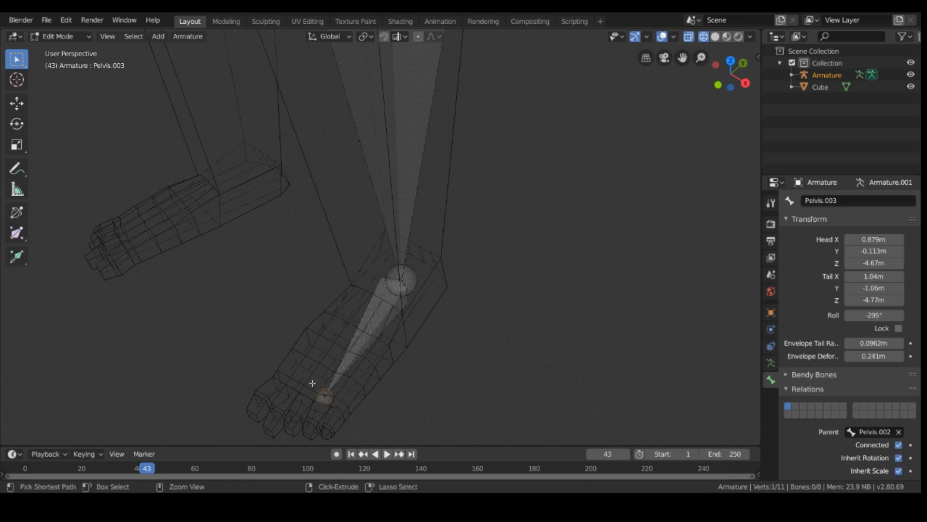
key("ctrl+z")
key("ctrl+z")
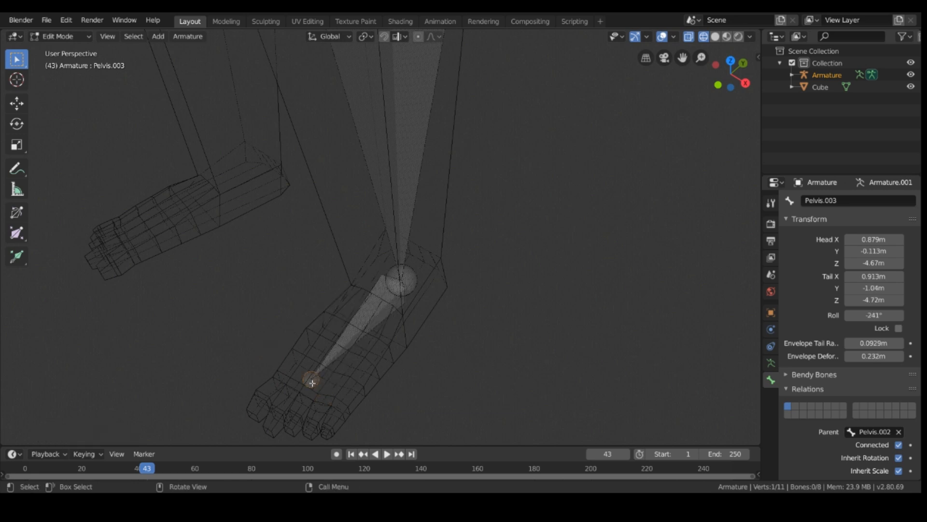
Shift the foot bone's tail outward along the X axis to about 0.949 m.
key("g")
key("y")
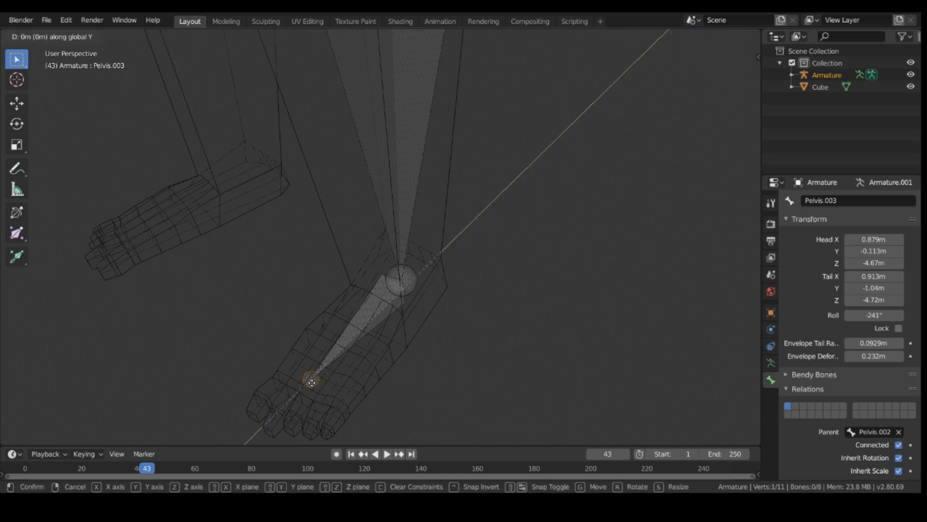
key("Escape")
key("g")
key("x")
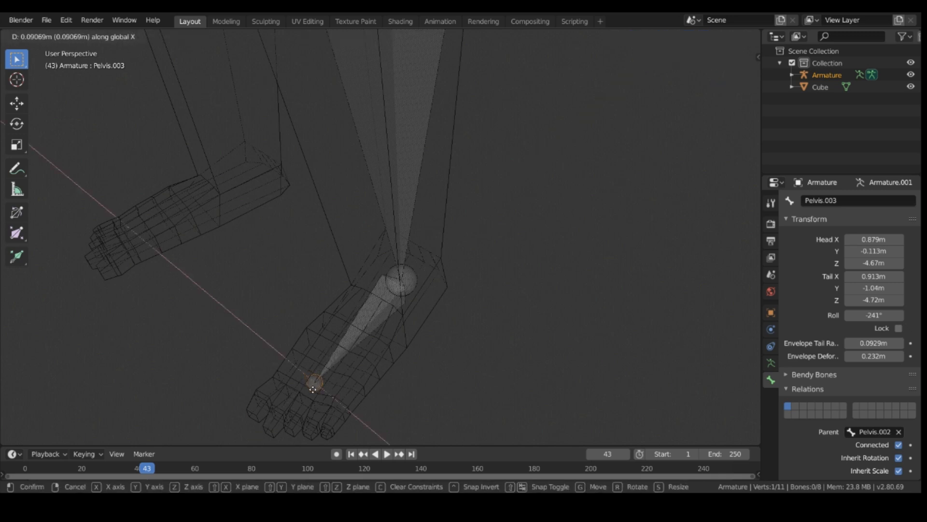
left_click(313, 389)
Duplicate the foot bone and place the copy's tail in the big toe at about X 0.708 m, Y -1.26 m, Z -4.85 m.
middle_click_drag(369, 411, 414, 383)
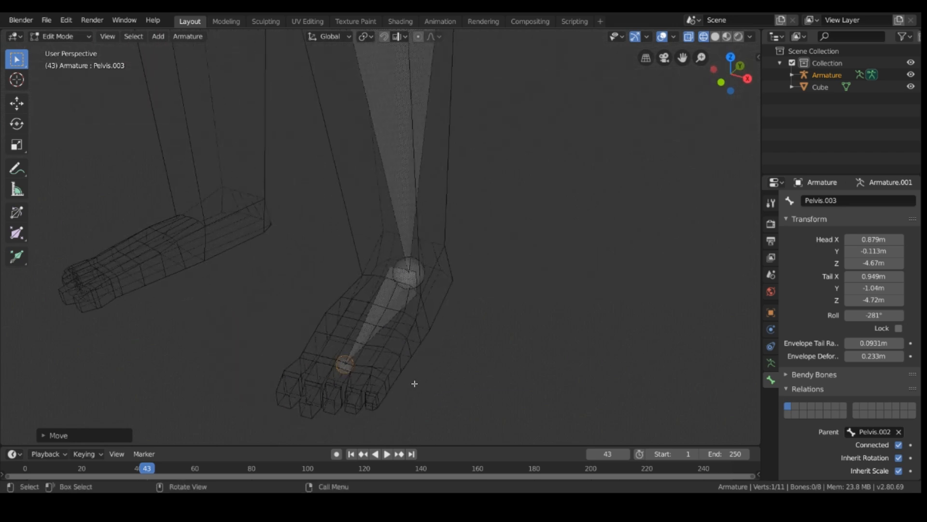
left_click(361, 314)
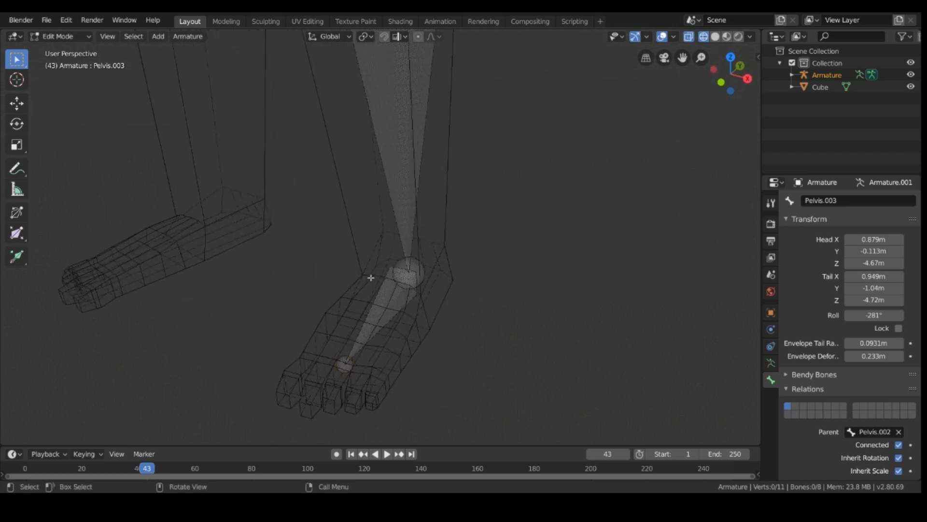
left_click(387, 323)
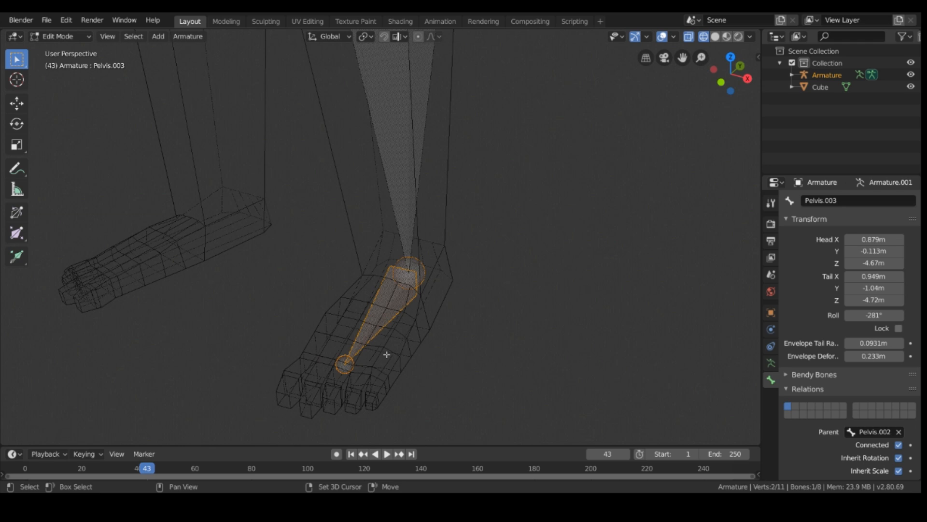
key("shift+d")
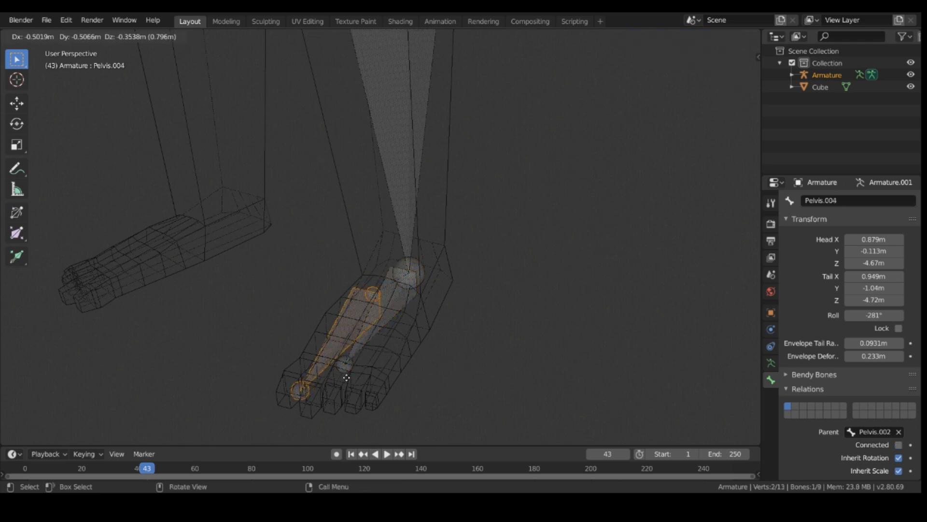
left_click(338, 377)
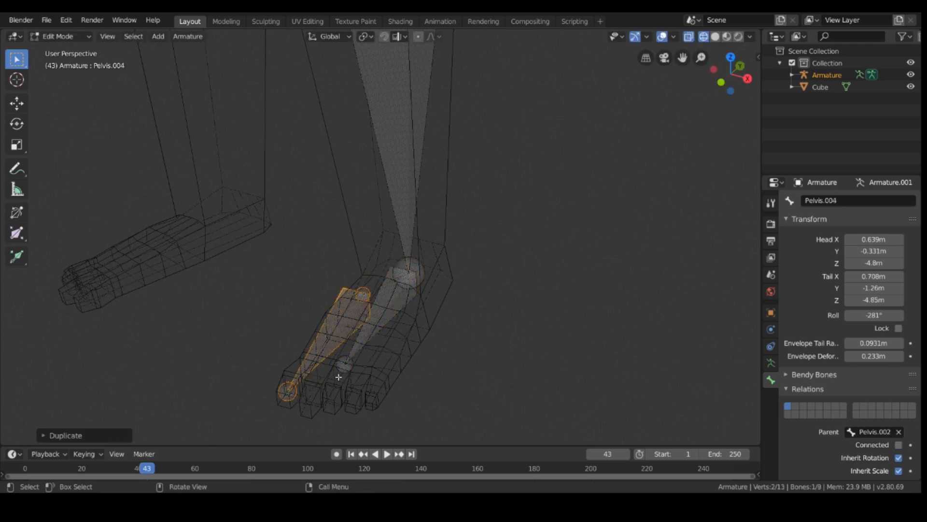
Nudge the duplicated bone's head to about X 0.627 m, Y -0.349 m, Z -4.82 m, and scale the whole bone down to toe size.
left_click(362, 302)
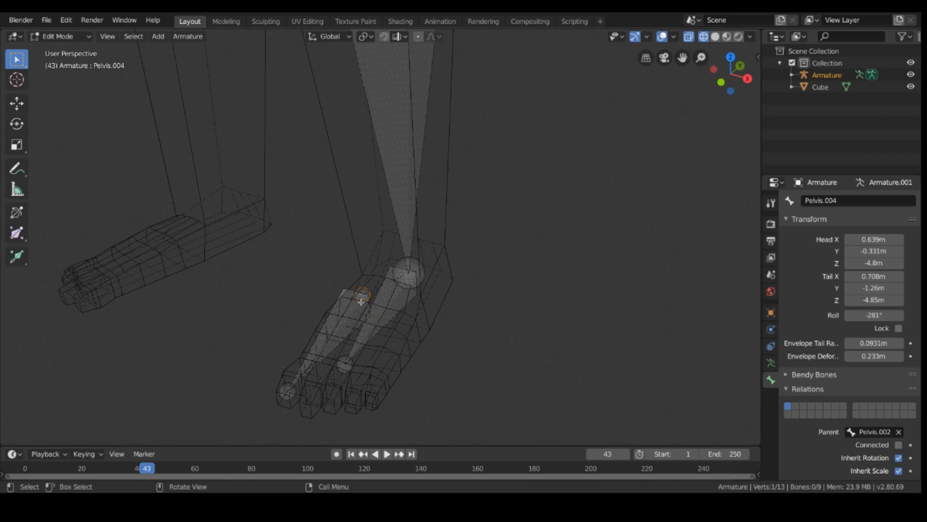
key("g")
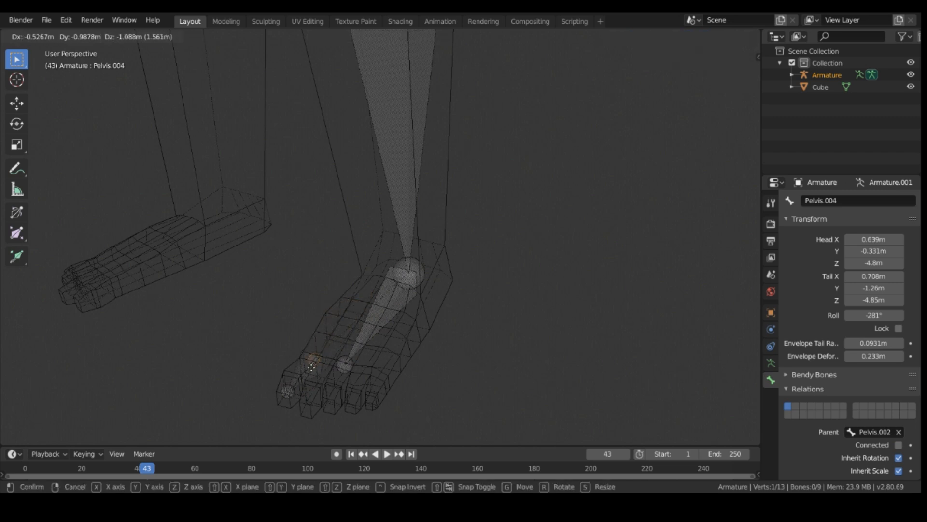
left_click(358, 304)
left_click_drag(274, 284, 332, 365)
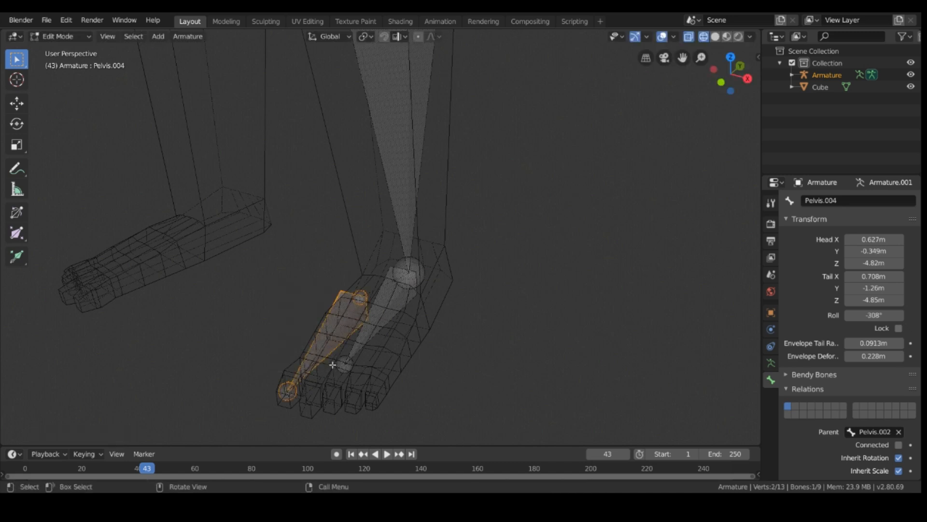
key("s")
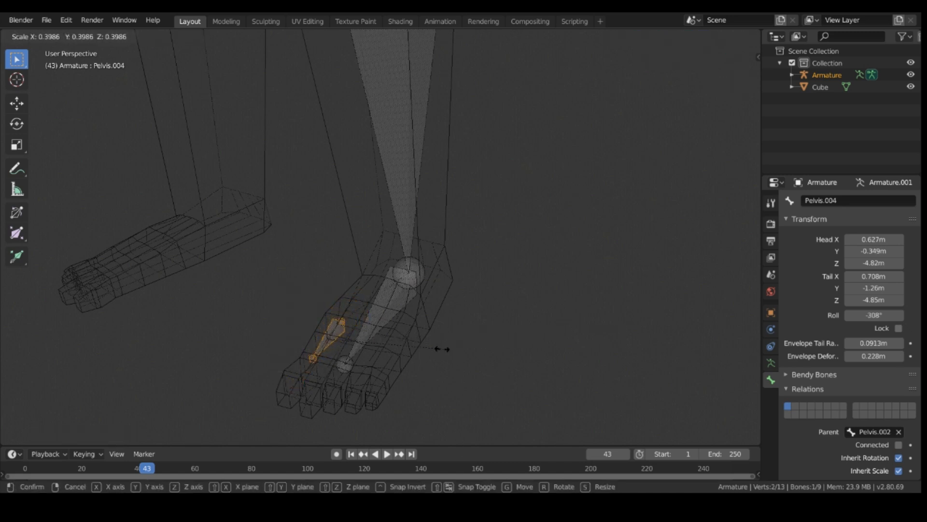
left_click(406, 354)
Move the shrunken toe bone forward along the Y axis until its head is at about Y -1.19 m.
middle_click_drag(416, 379, 459, 389)
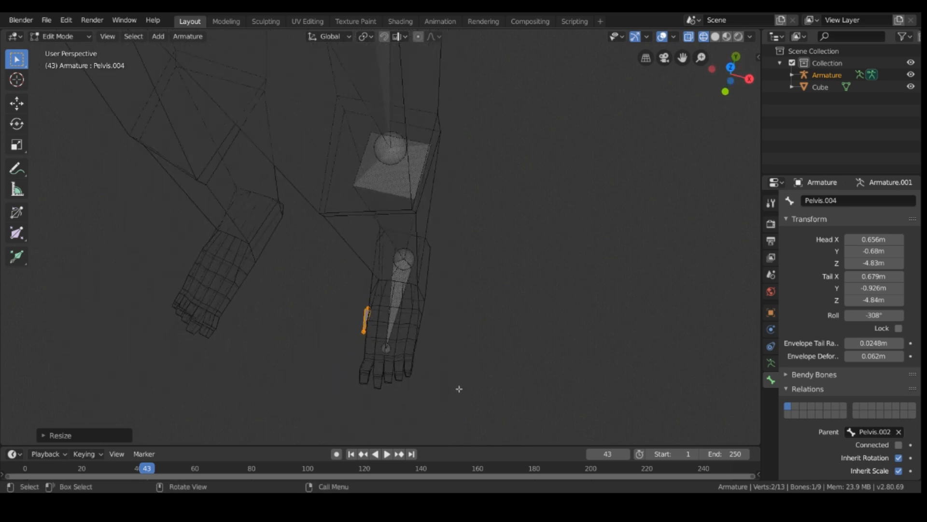
key("g")
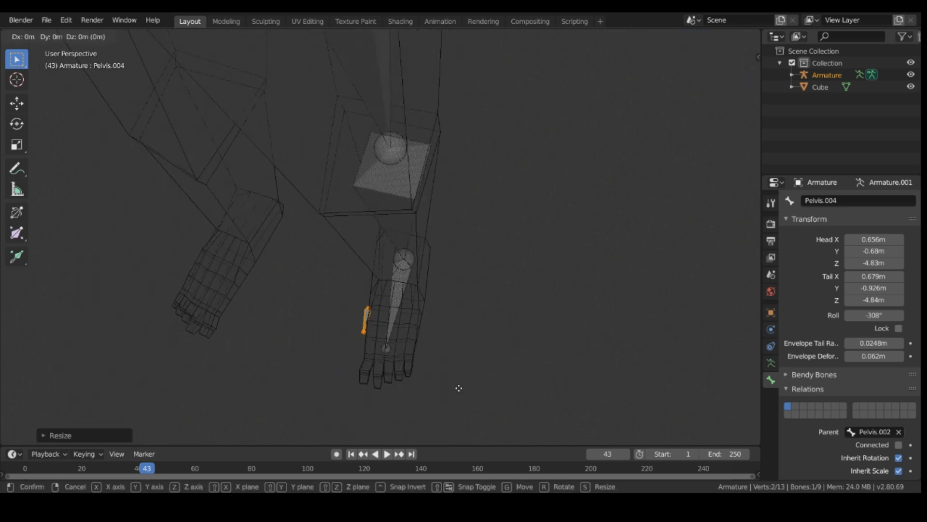
key("y")
left_click(450, 437)
scroll(486, 405, "up", 4)
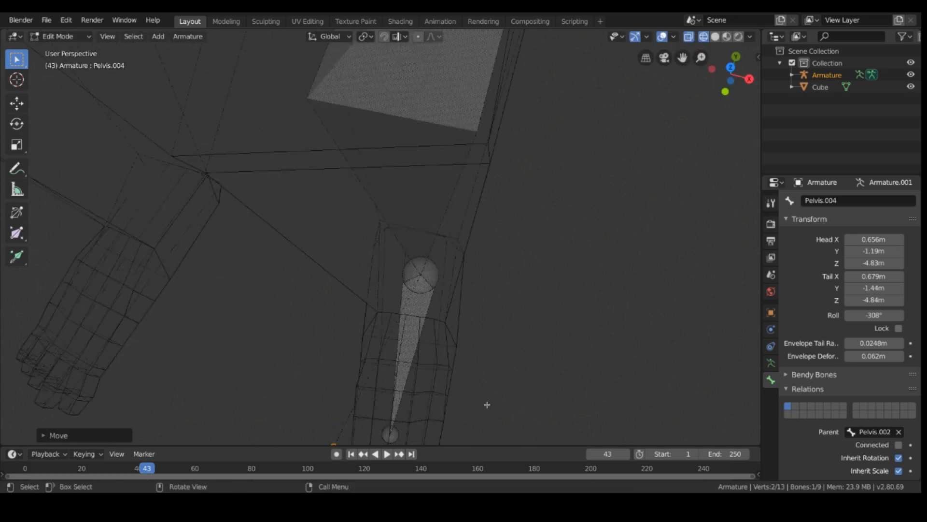
scroll(449, 269, "down", 2)
scroll(450, 269, "up", 2)
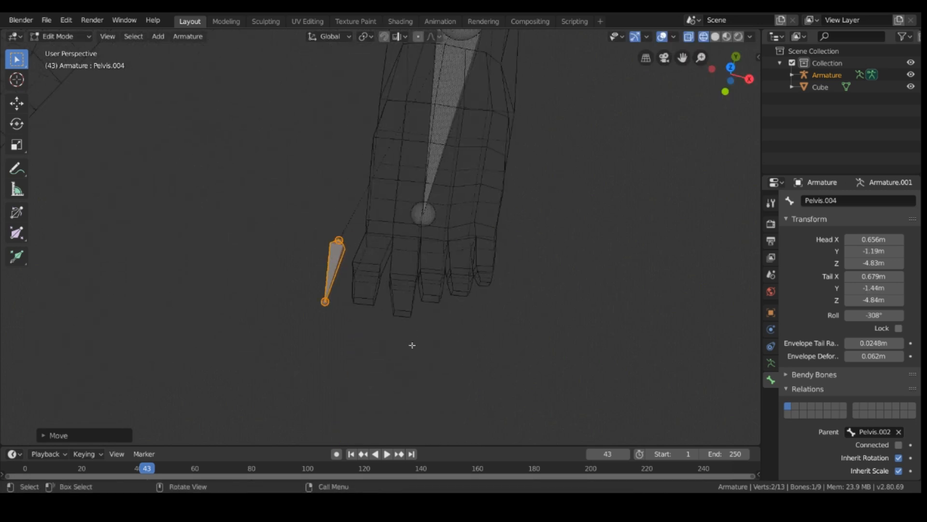
Shift the bone along the X and Y axes into the big toe, with its head at about X 0.8 m, Y -1.15 m.
key("g")
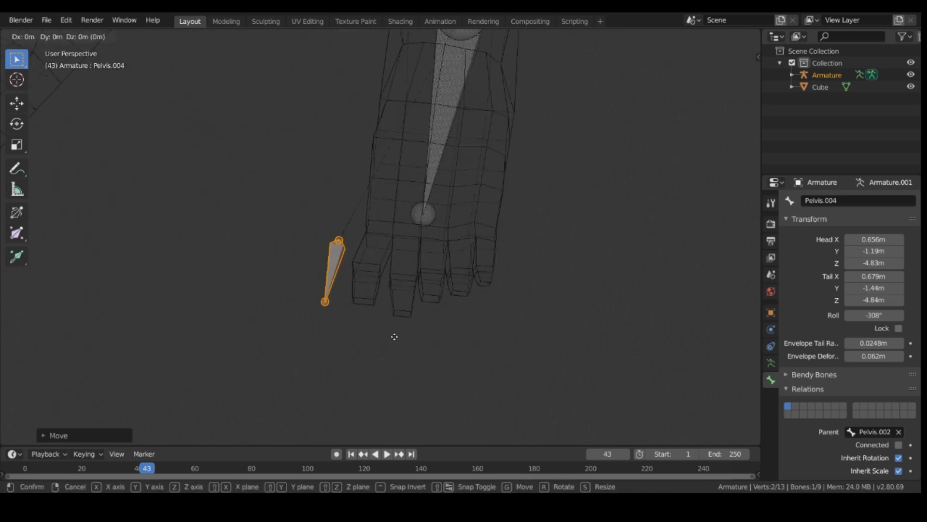
key("x")
left_click(436, 327)
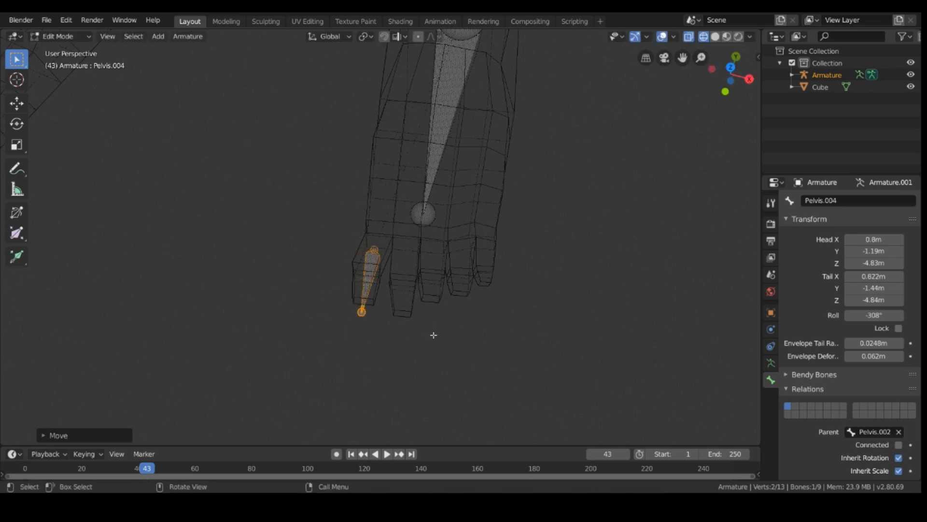
scroll(437, 358, "up", 2)
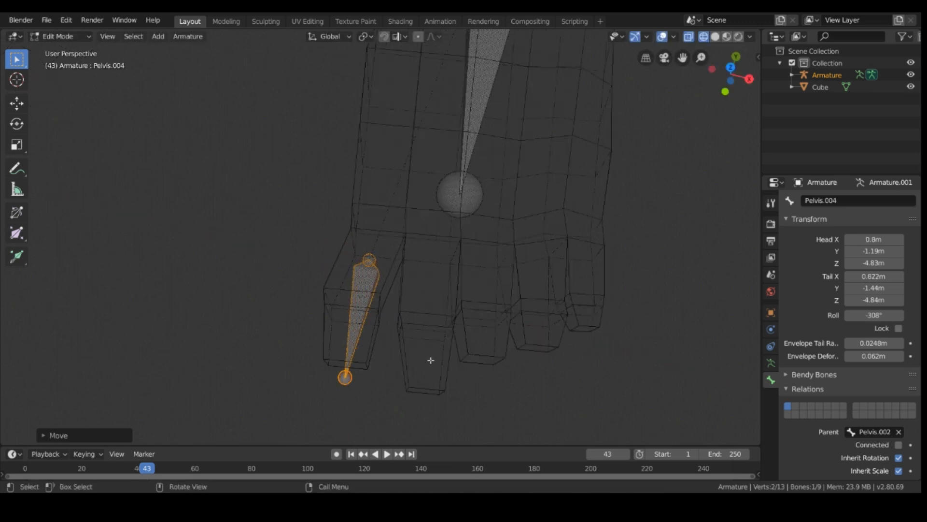
key("g")
key("y")
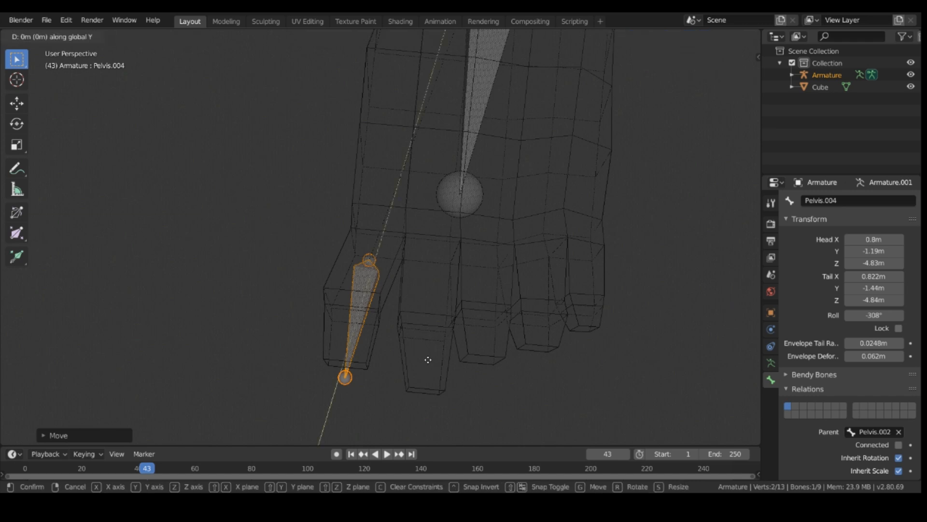
left_click(424, 335)
Move the big toe bone's tail to about X 0.786 m, Y -1.28 m, and extrude a tip bone ending at about X 0.802 m, Y -1.4 m, Z -4.89 m.
left_click(352, 356)
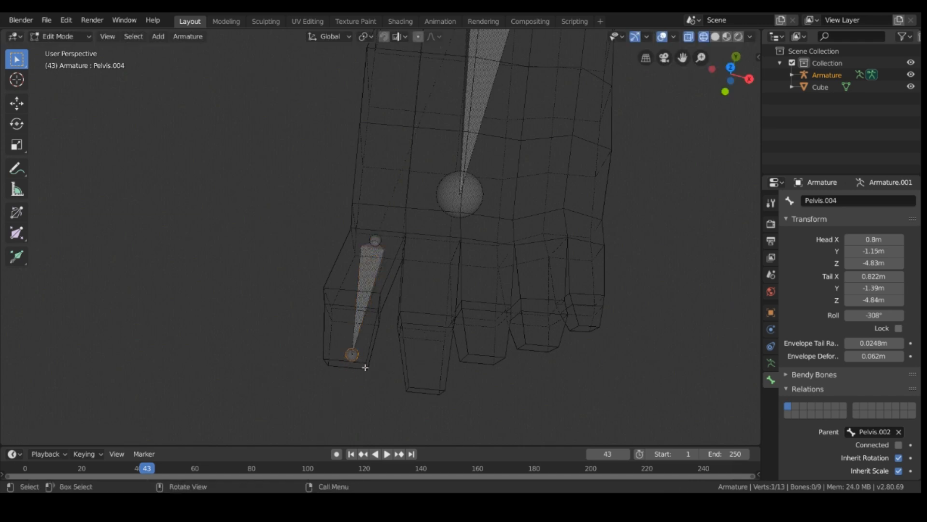
key("g")
key("y")
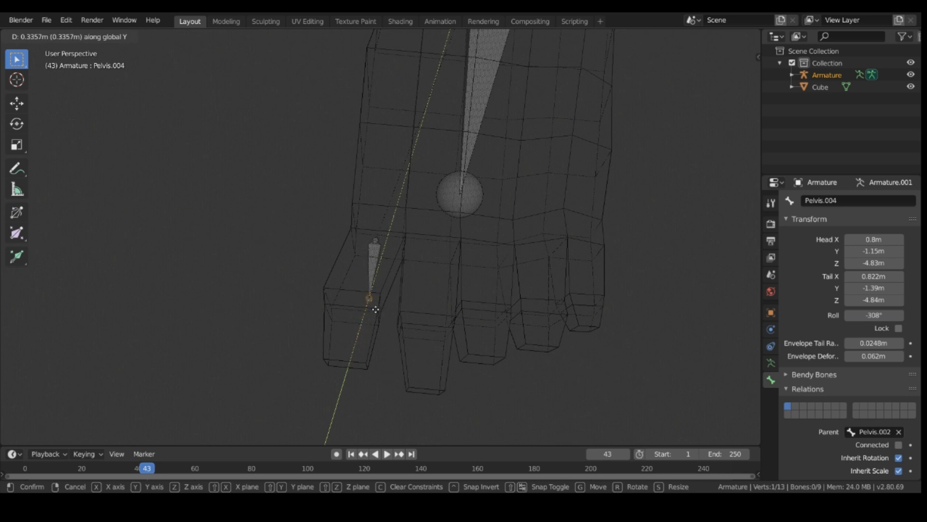
left_click(370, 312)
key("g")
key("x")
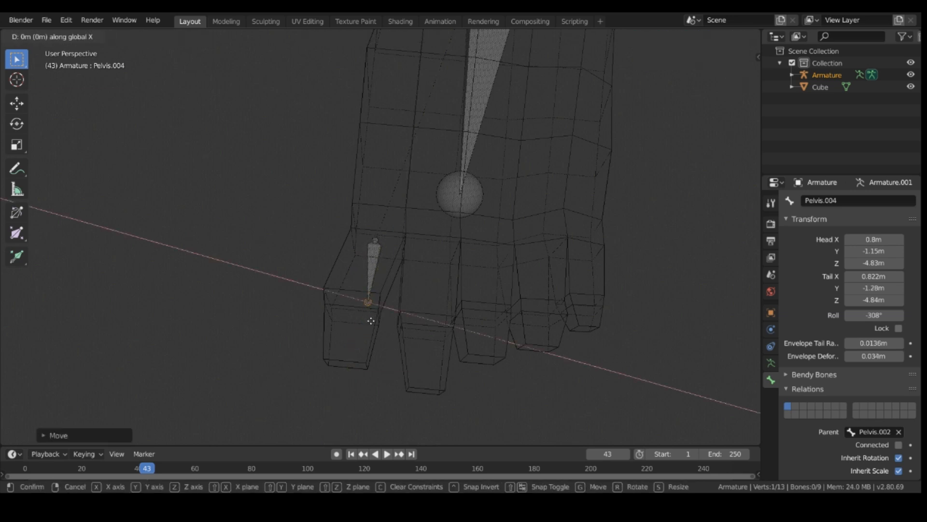
left_click(356, 318)
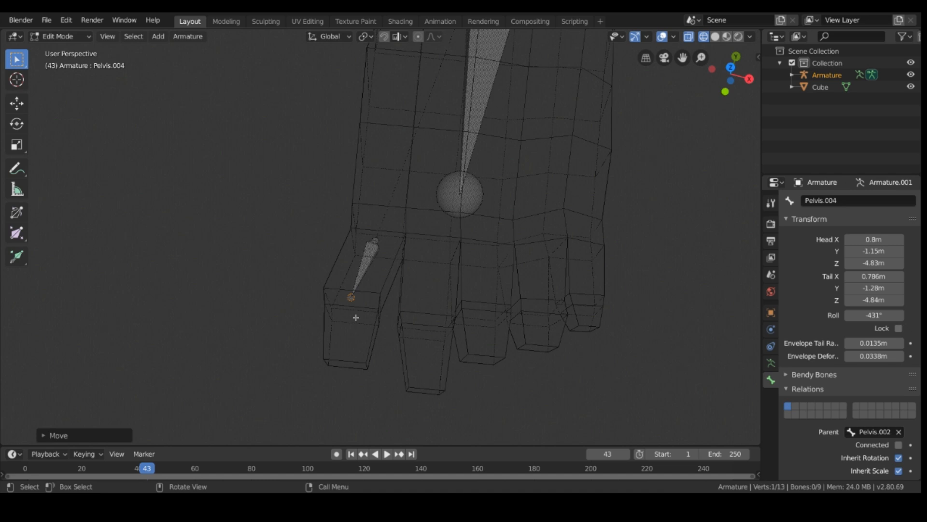
key("e")
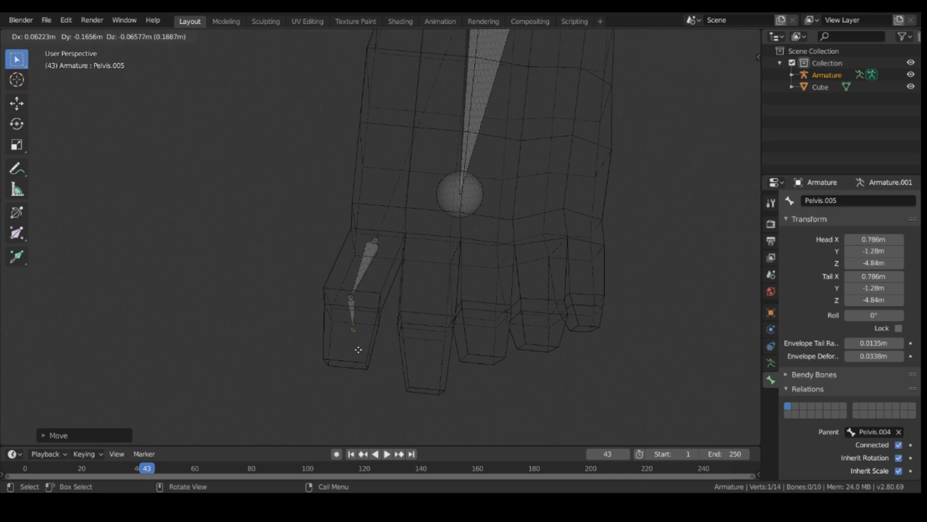
left_click(344, 377)
Duplicate the big toe's two-bone chain four times, placing one copy in each of the other four toes.
left_click_drag(267, 186, 387, 374)
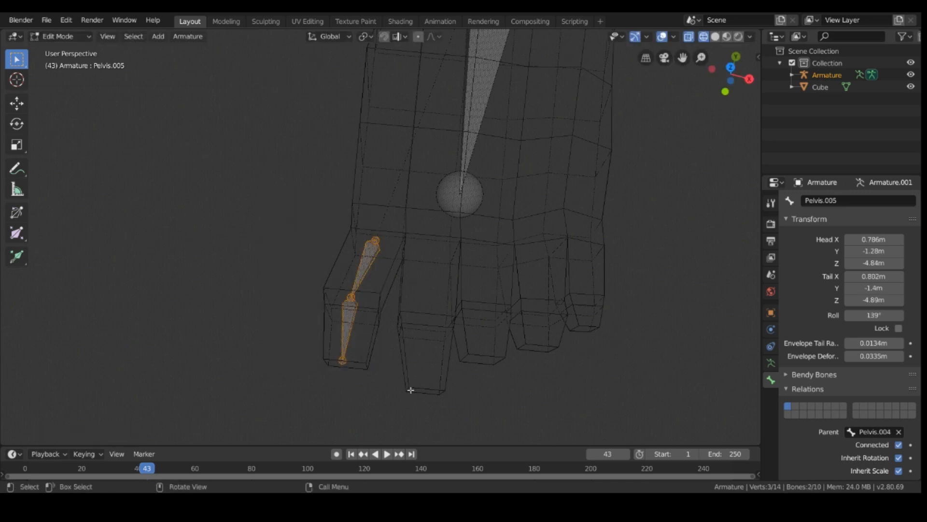
key("shift+d")
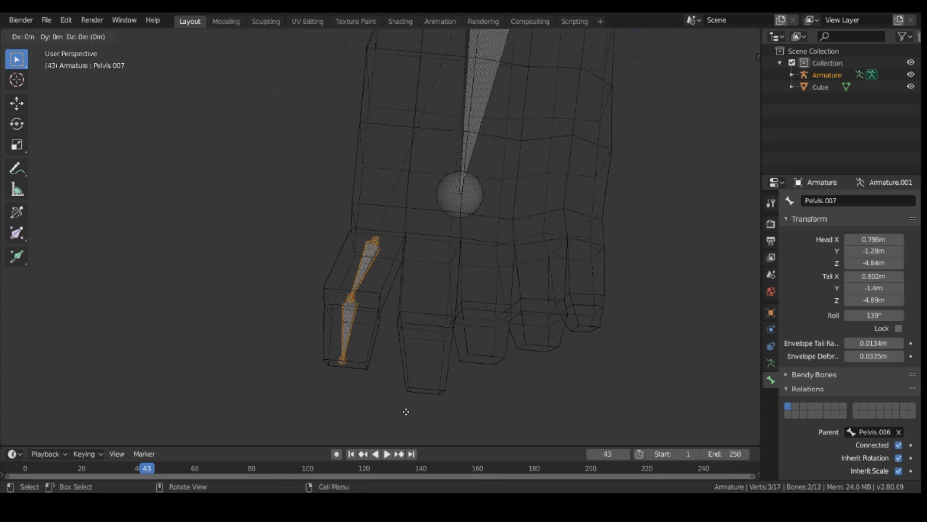
left_click(471, 429)
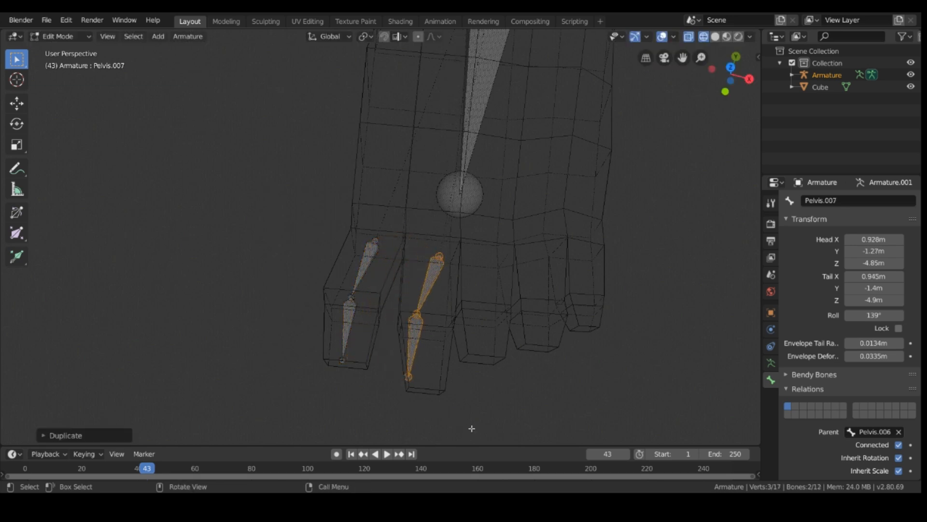
key("shift+d")
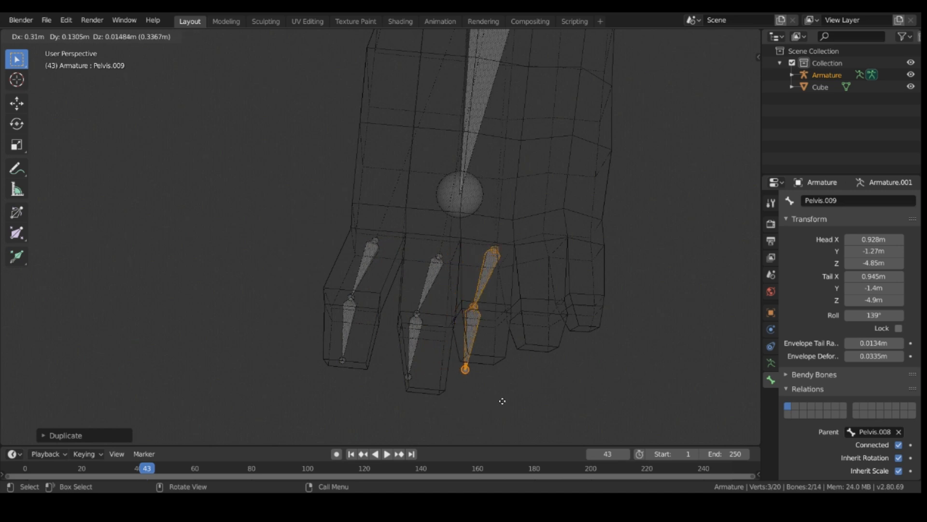
left_click(501, 400)
key("shift+d")
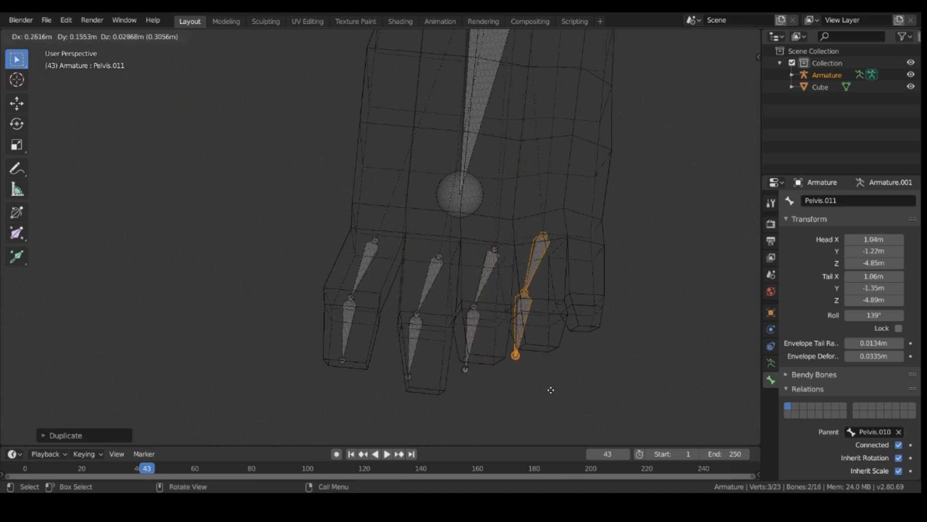
left_click(550, 395)
key("shift+d")
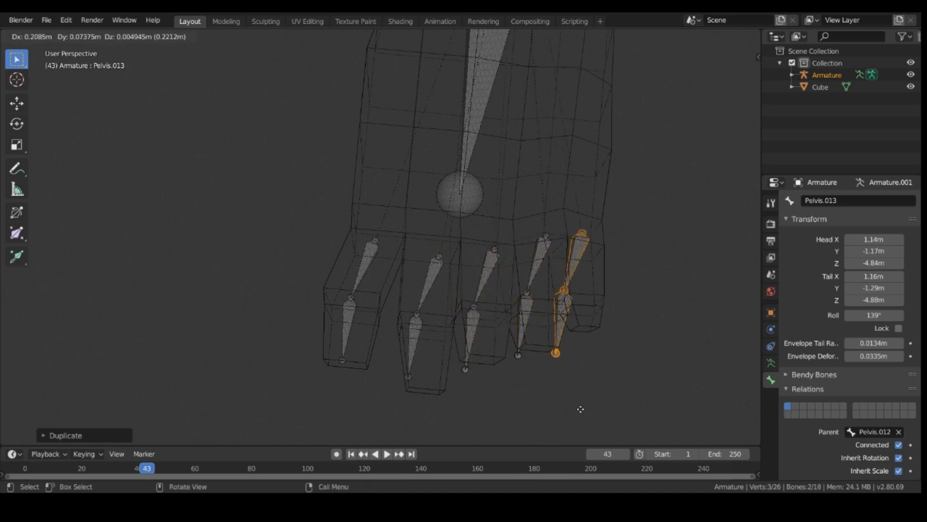
left_click(583, 409)
Move the base joint of the second toe's bone chain back along the Y axis to about -1.12 m.
left_click(436, 253)
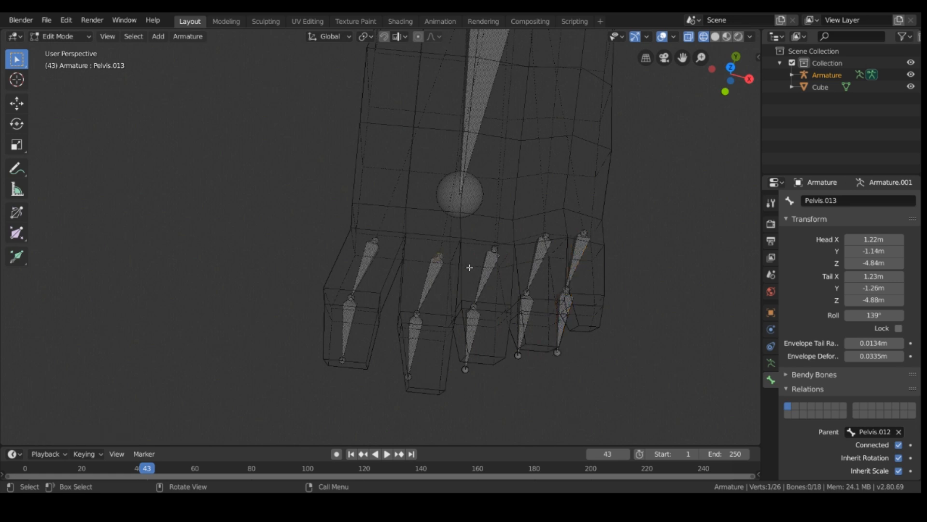
key("g")
key("y")
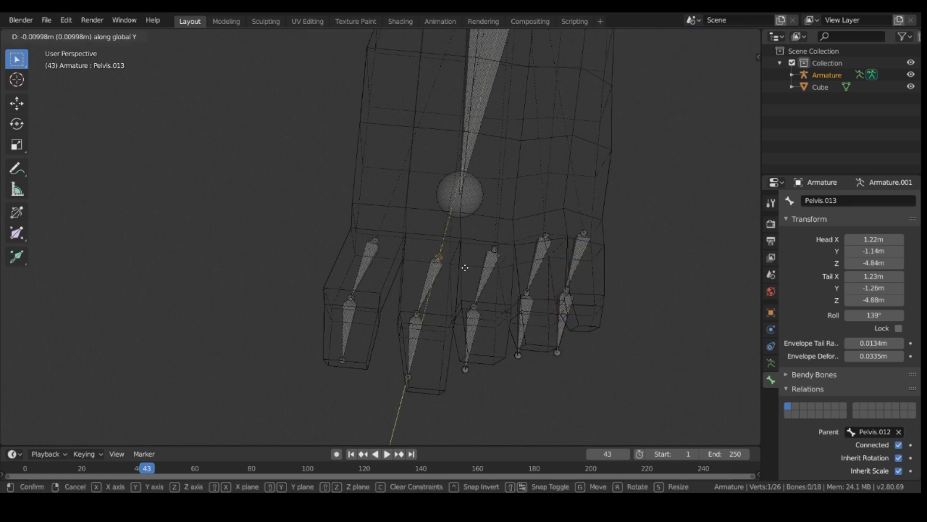
left_click(457, 258)
Shift the second toe's middle joint to about X 0.955 m and its tip to about X 0.979 m along the X axis.
left_click(417, 316)
key("g")
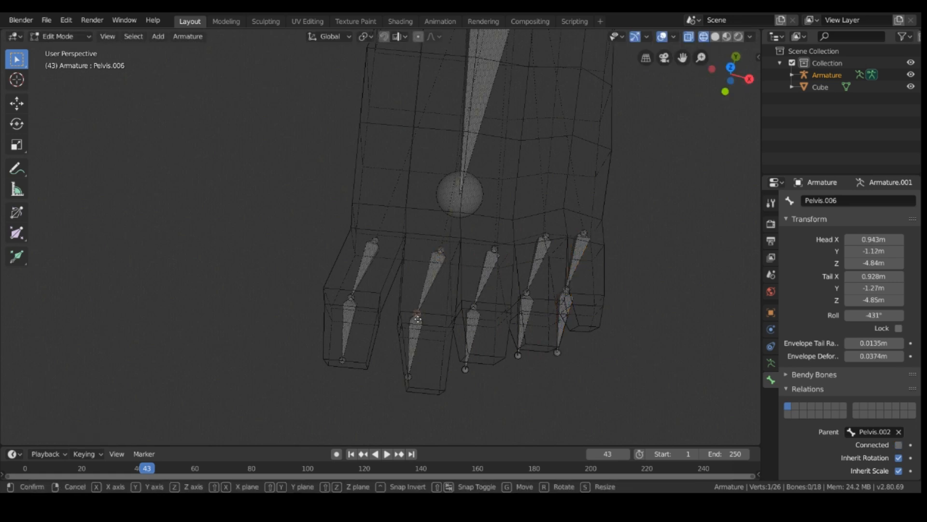
key("x")
left_click(406, 382)
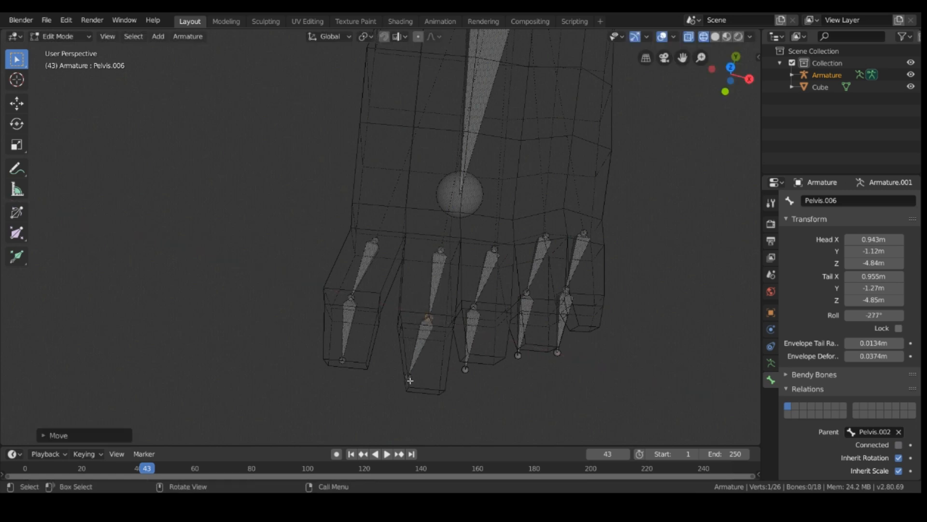
left_click(412, 380)
key("g")
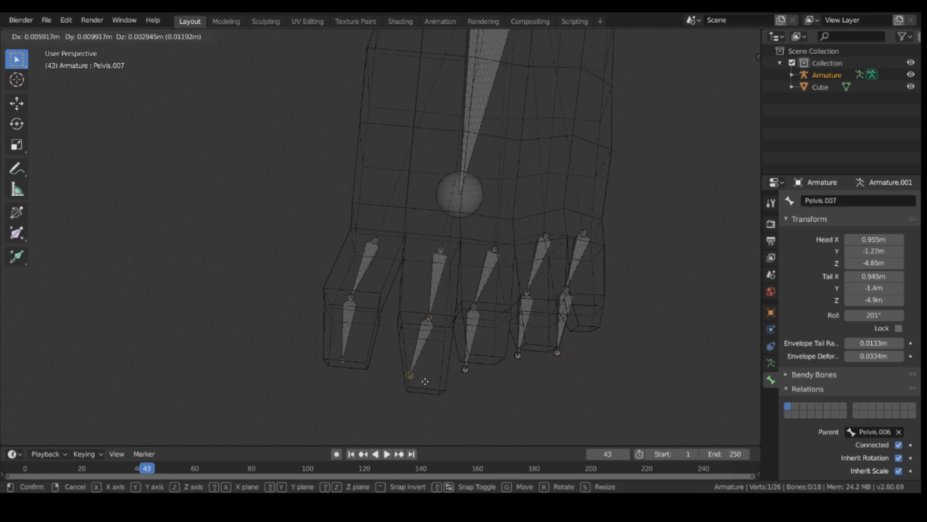
key("x")
left_click(440, 382)
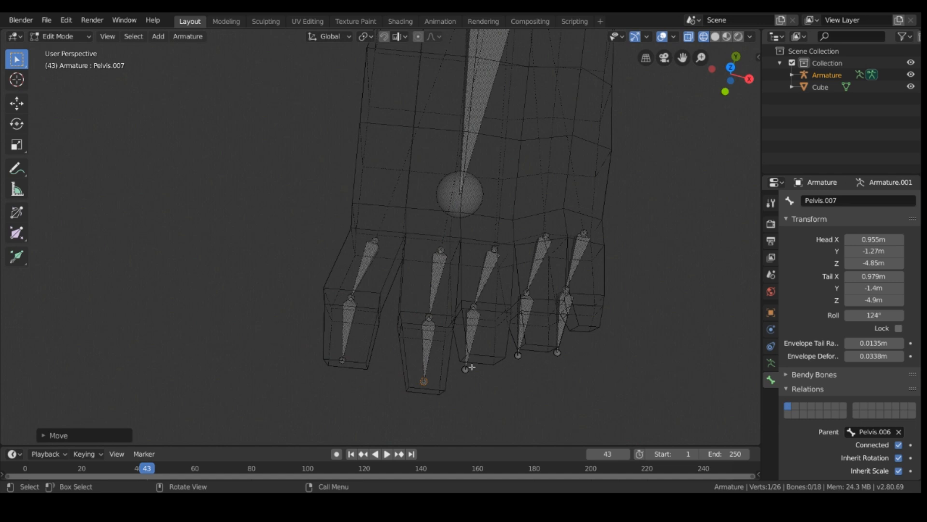
Shift the third toe's middle joint outward along the X axis to about 1.07 m.
left_click(476, 310)
key("g")
key("x")
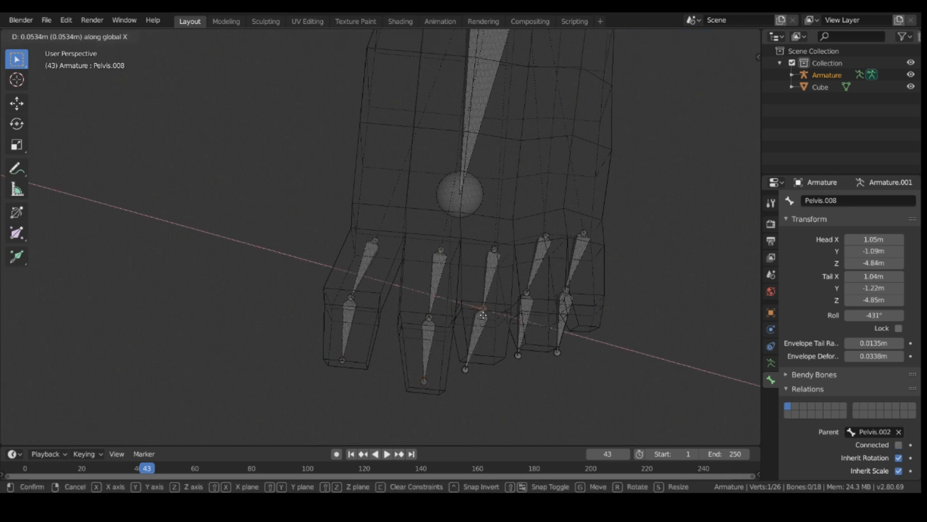
left_click(486, 318)
Move the third toe's tip joint along the Y and X axes to about X 1.09 m, Y -1.32 m.
left_click(459, 381)
key("g")
key("y")
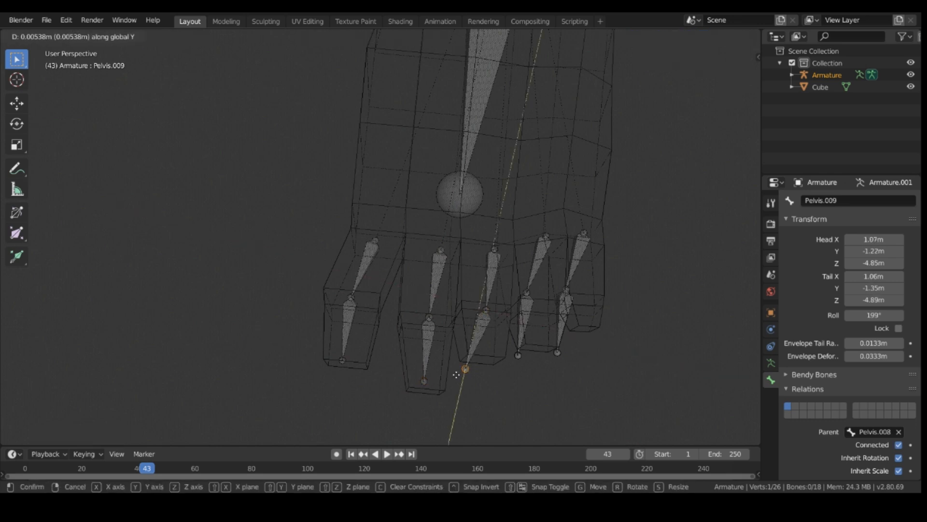
left_click(461, 368)
key("g")
key("x")
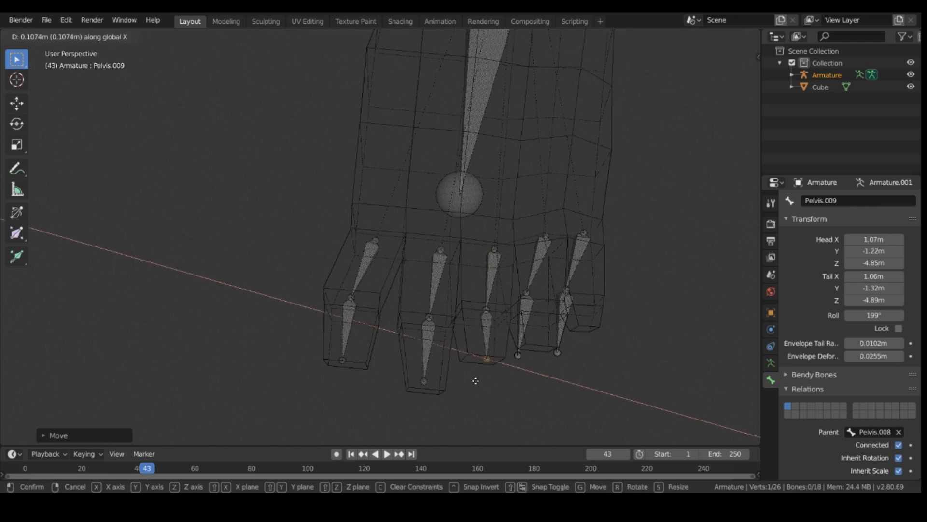
left_click(478, 366)
middle_click_drag(478, 366, 426, 316)
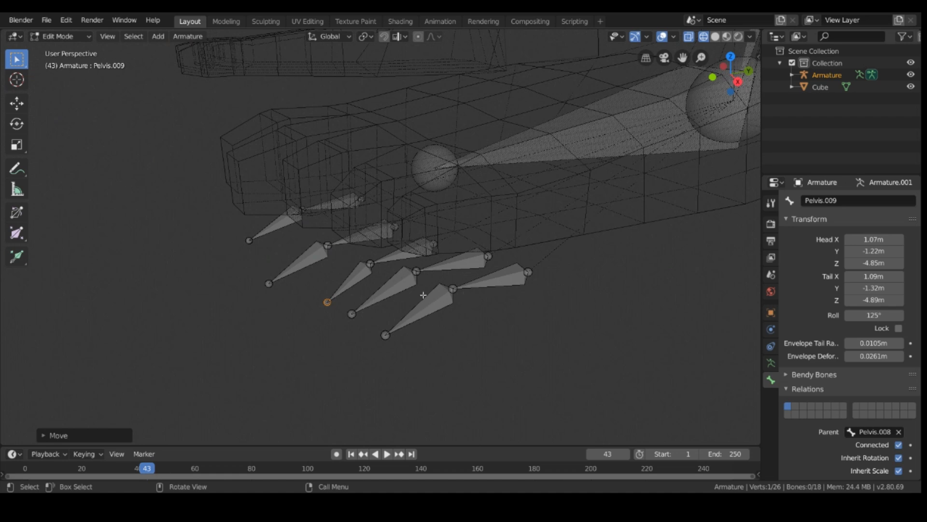
left_click(423, 296)
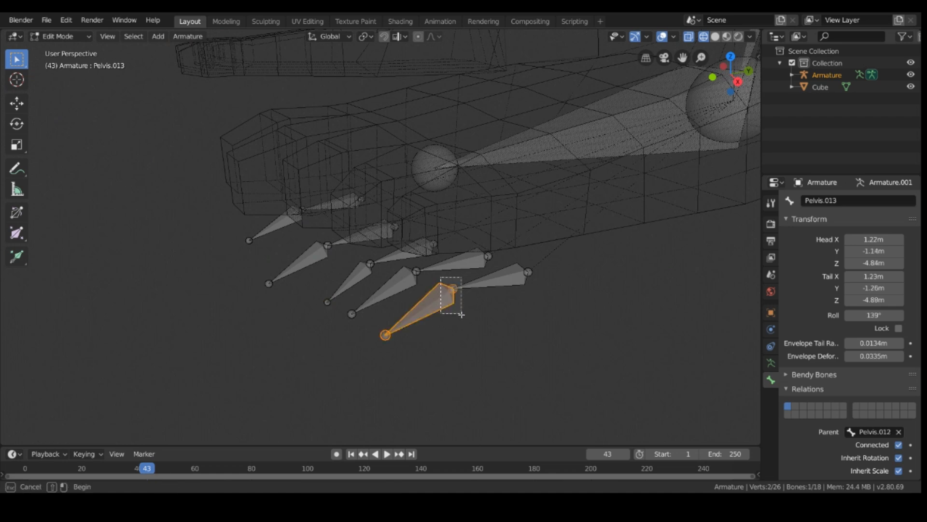
left_click_drag(344, 356, 568, 282)
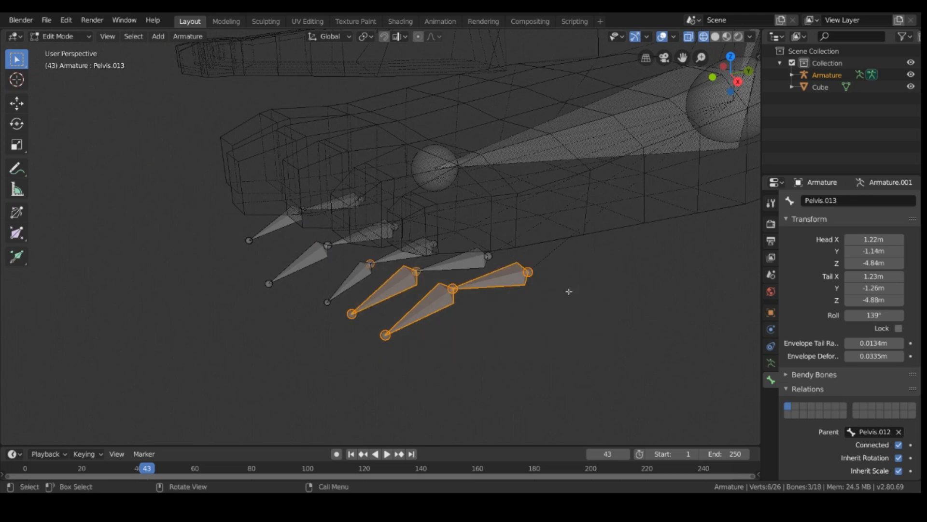
key("alt+a")
Raise both bones of the little toe along the Z axis so their shared middle joint sits at about -4.71 m.
left_click(505, 281, "shift")
left_click(396, 297, "shift")
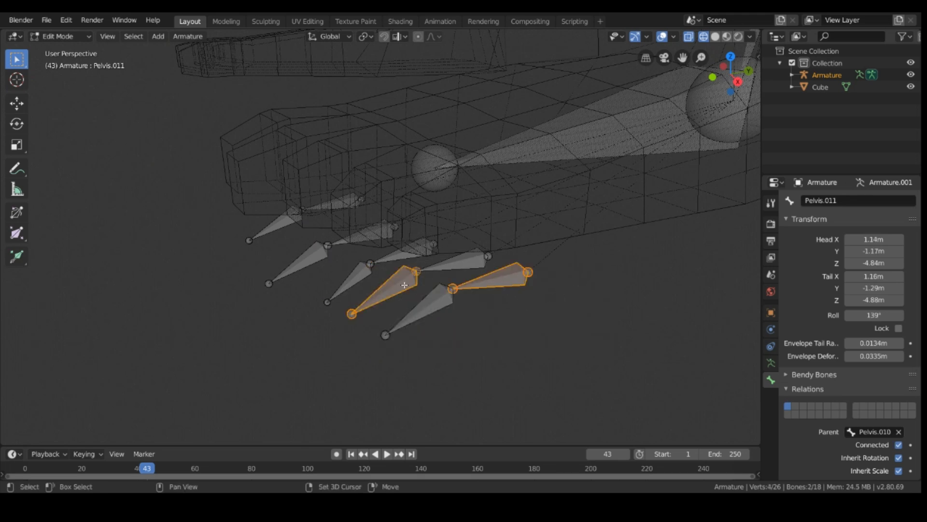
left_click(405, 283, "shift")
left_click(428, 313, "shift")
key("g")
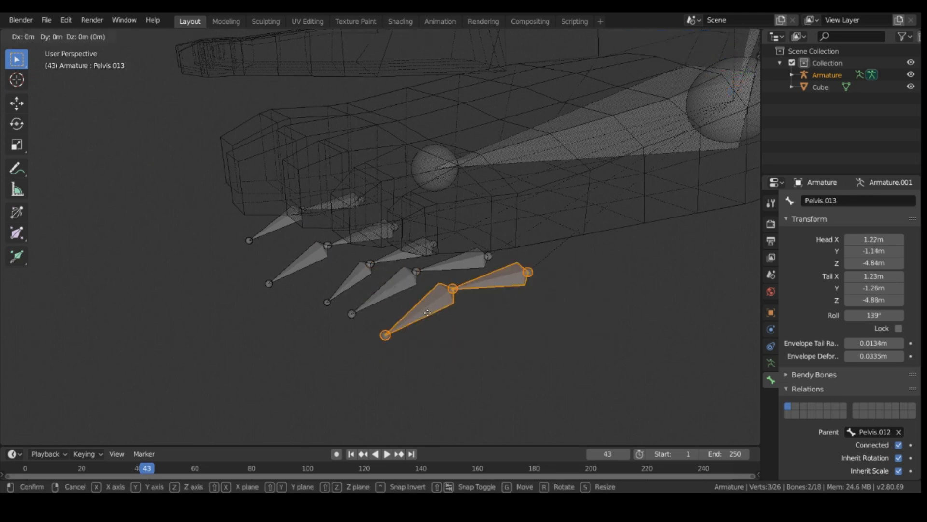
key("x")
right_click(444, 295)
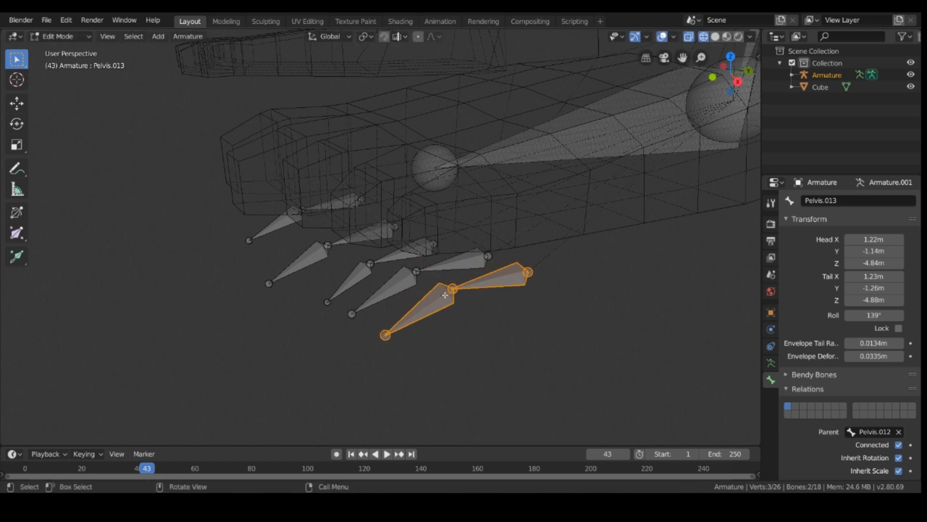
key("g")
key("z")
left_click(465, 224)
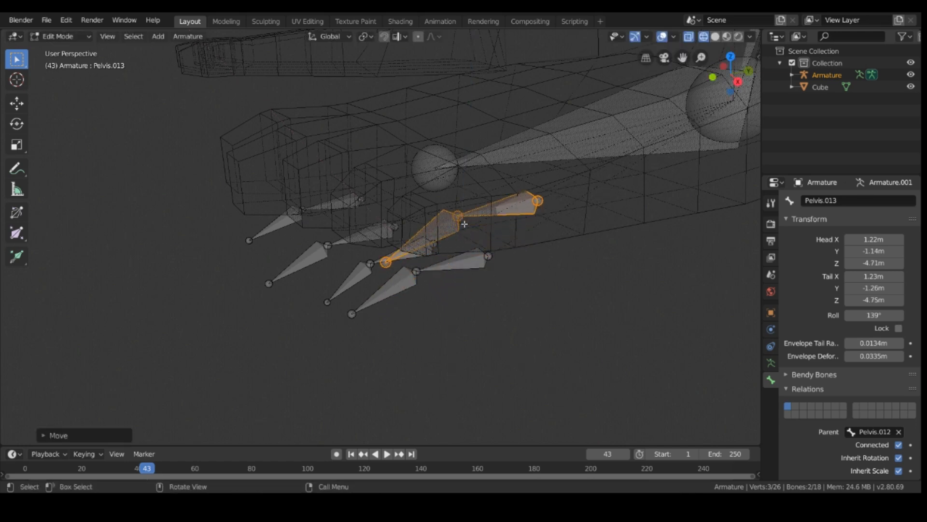
Shift the base joint of the little toe's bone chain inward along the X axis to about 1.19 m.
middle_click_drag(464, 224, 525, 337)
left_click(610, 261)
left_click(607, 253)
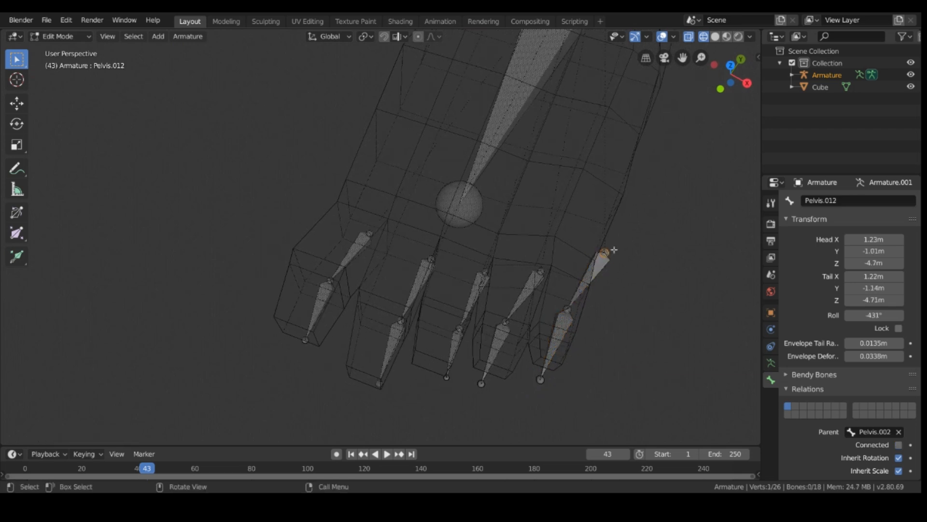
key("g")
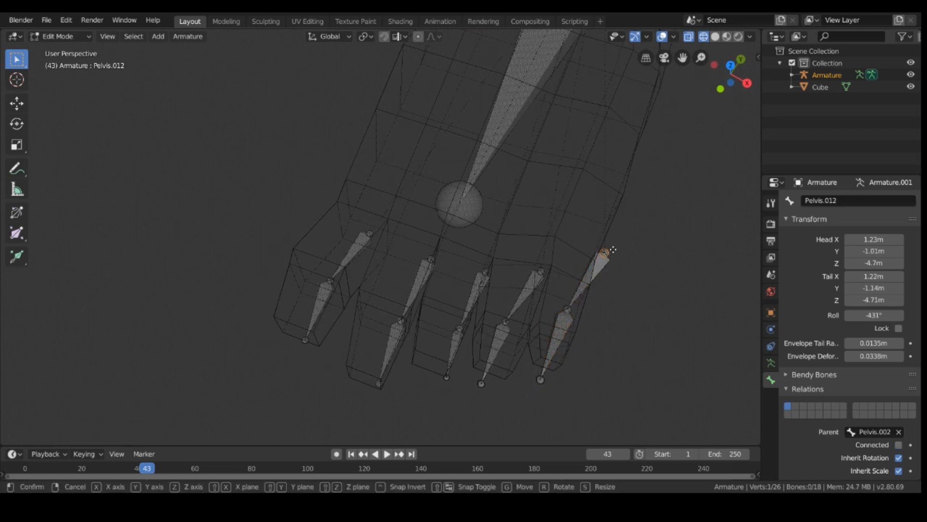
key("y")
right_click(613, 250)
key("g")
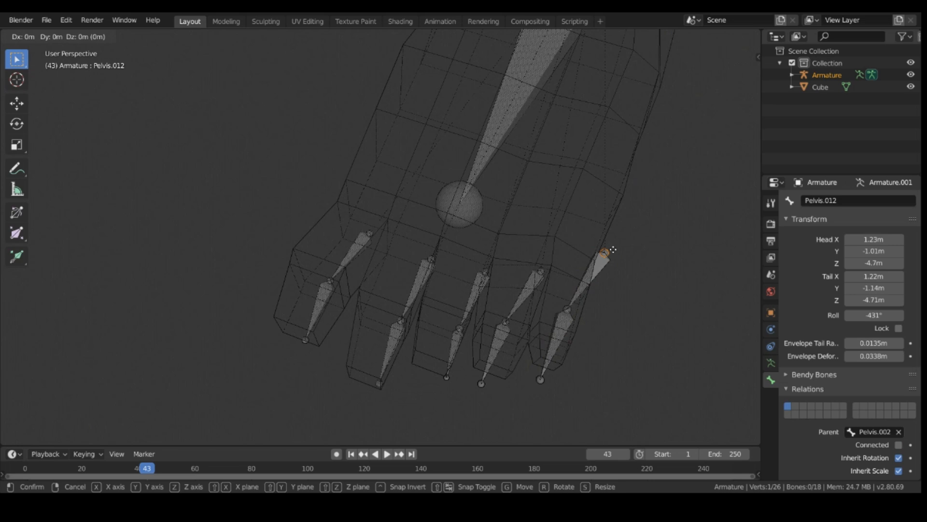
key("x")
left_click(611, 375)
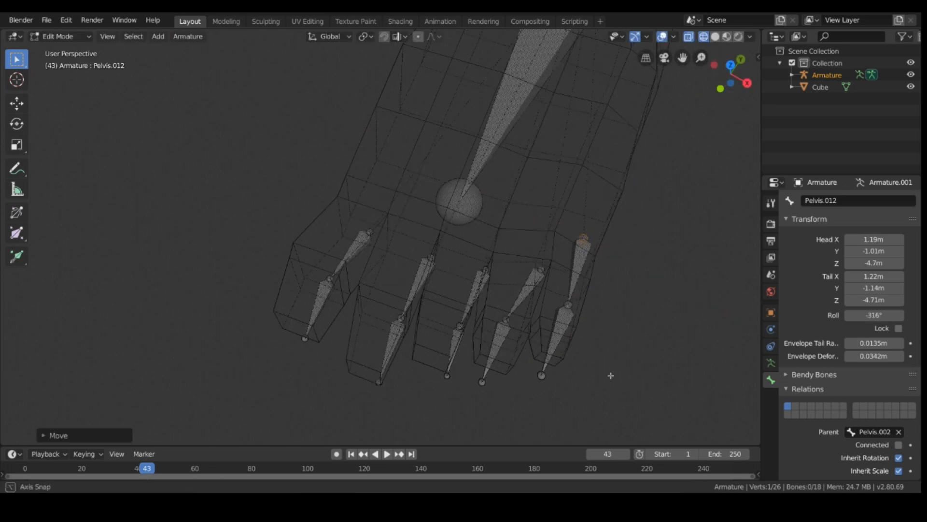
Raise the little toe's tip joint along the Z axis to about -4.72 m.
middle_click_drag(611, 375, 398, 223)
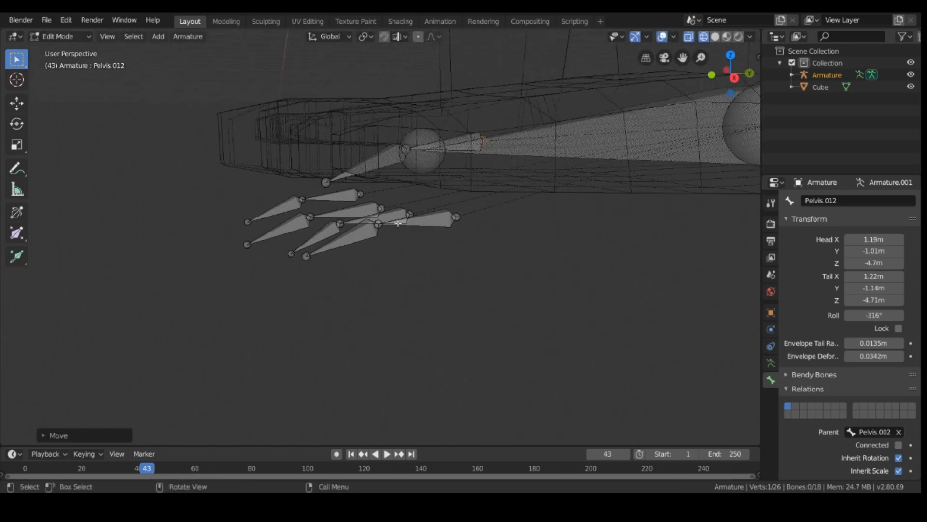
left_click(355, 189)
left_click(327, 182)
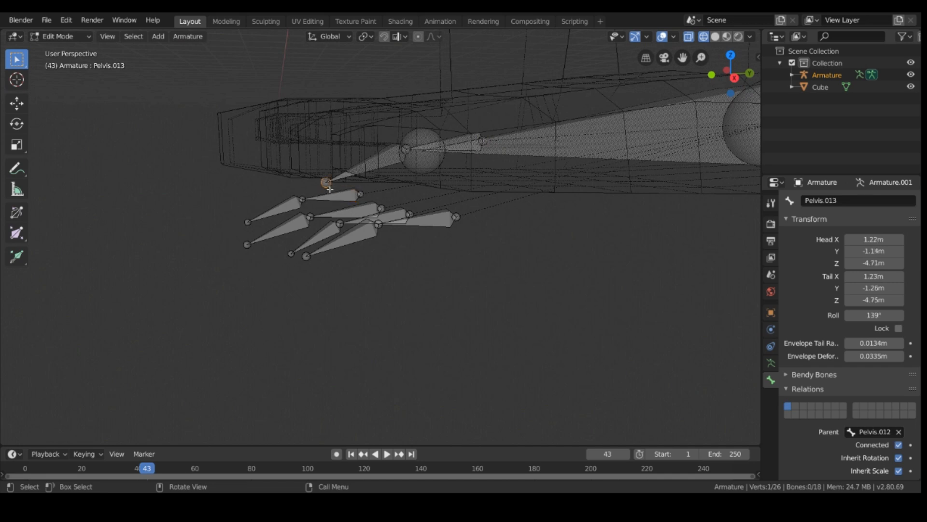
key("g")
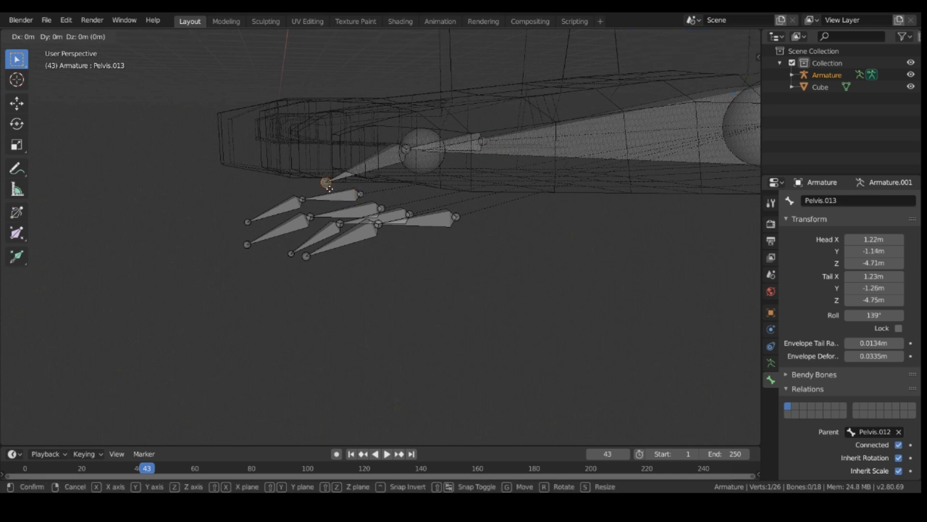
key("z")
left_click(341, 191)
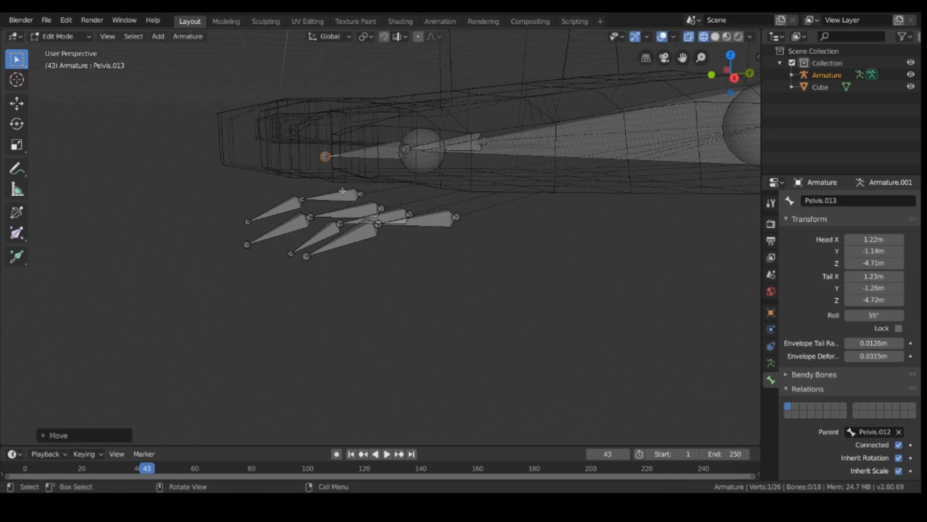
Move the little toe's middle joint forward along the Y axis to about -1.19 m.
middle_click_drag(341, 191, 354, 231)
middle_click_drag(336, 280, 330, 366)
middle_click_drag(397, 424, 412, 416)
left_click(440, 373)
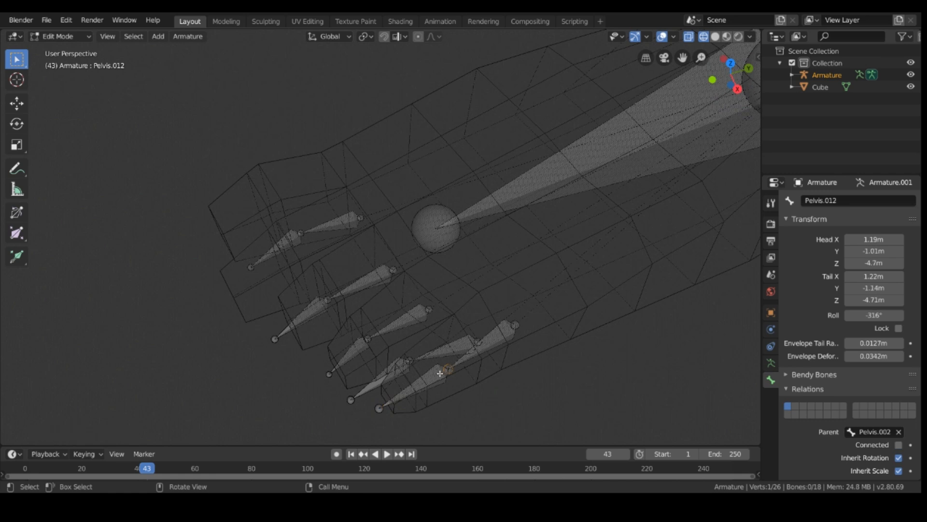
key("g")
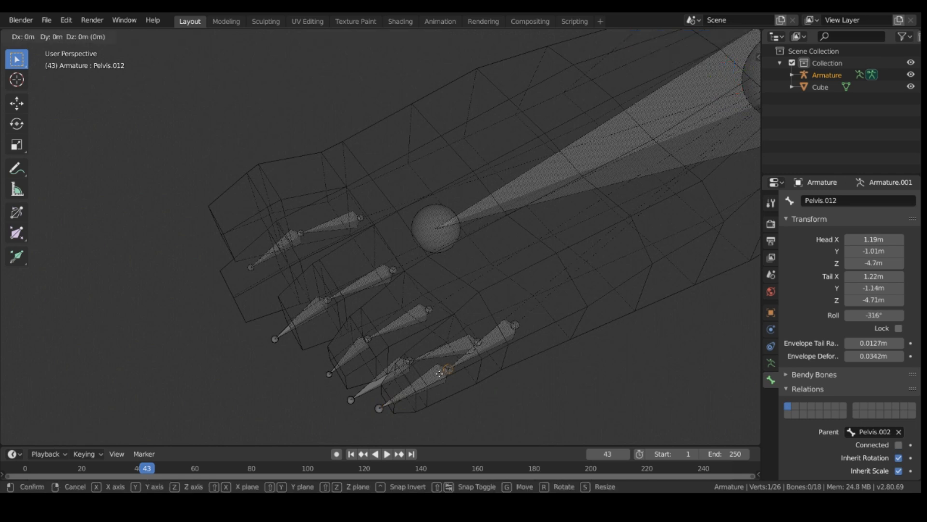
key("y")
key("y")
key("y")
key("y")
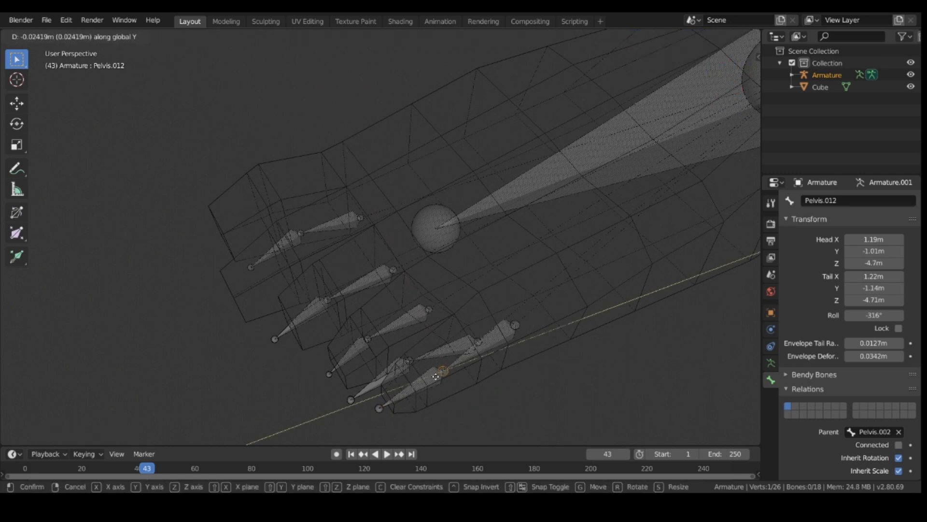
left_click(413, 387)
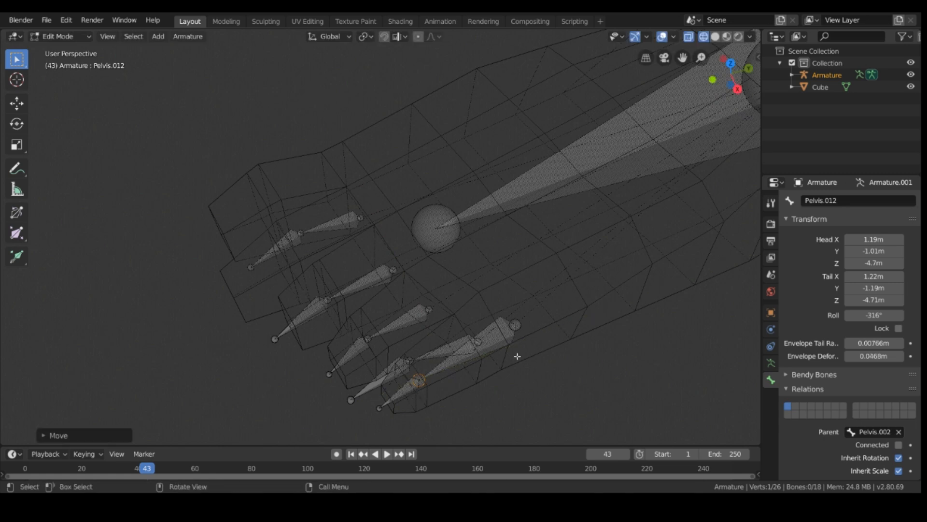
Move the base joint of the little toe's bone chain forward along the Y axis to about -1.04 m.
left_click(517, 325)
key("g")
key("y")
left_click(493, 342)
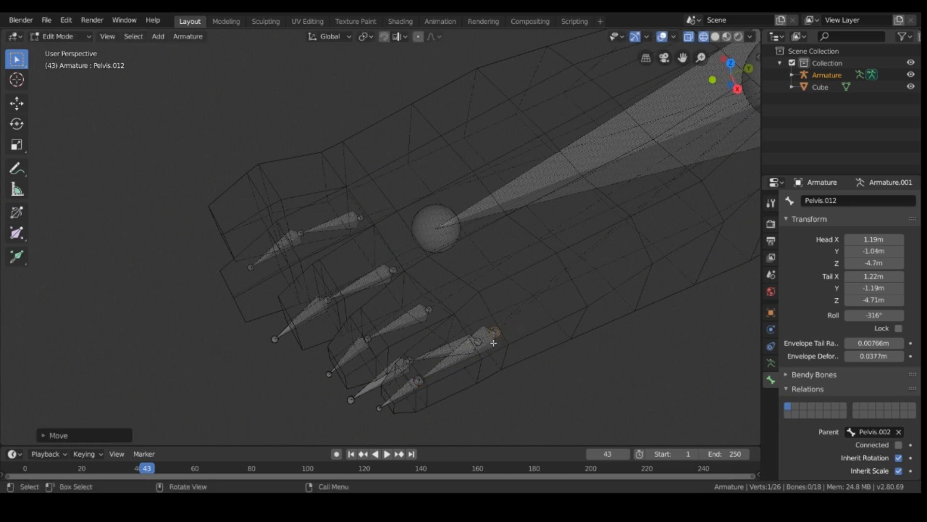
Pull the little toe's tip joint back along the Y axis to about -1.24 m.
left_click(390, 406)
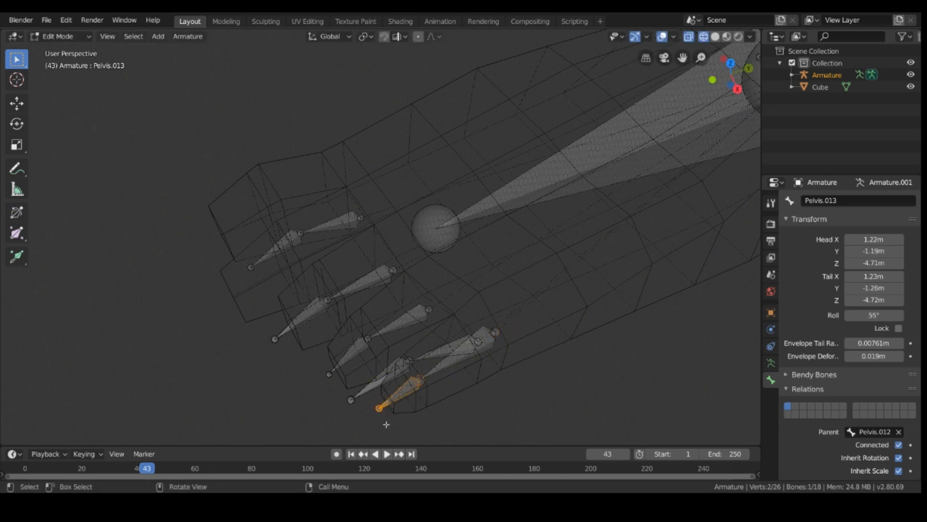
left_click(385, 414)
left_click(382, 411)
key("g")
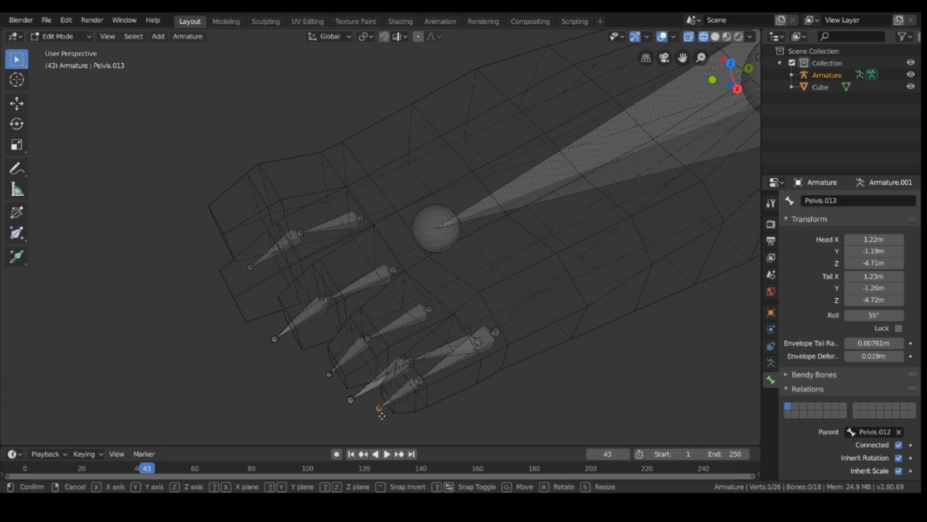
key("y")
left_click(394, 411)
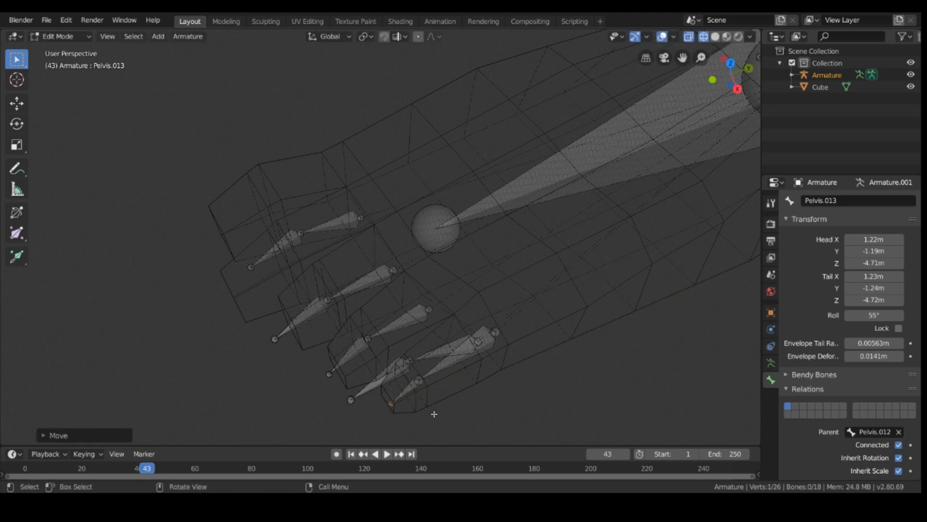
Check the toe bones and the full-body armature against the mesh, and save the file.
middle_click_drag(434, 413, 476, 384)
middle_click_drag(491, 340, 423, 326)
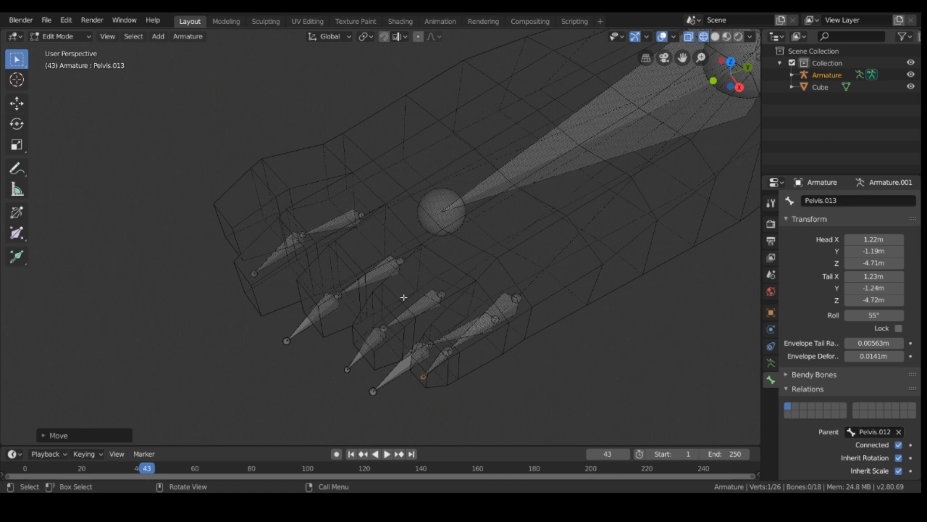
middle_click_drag(542, 327, 568, 318)
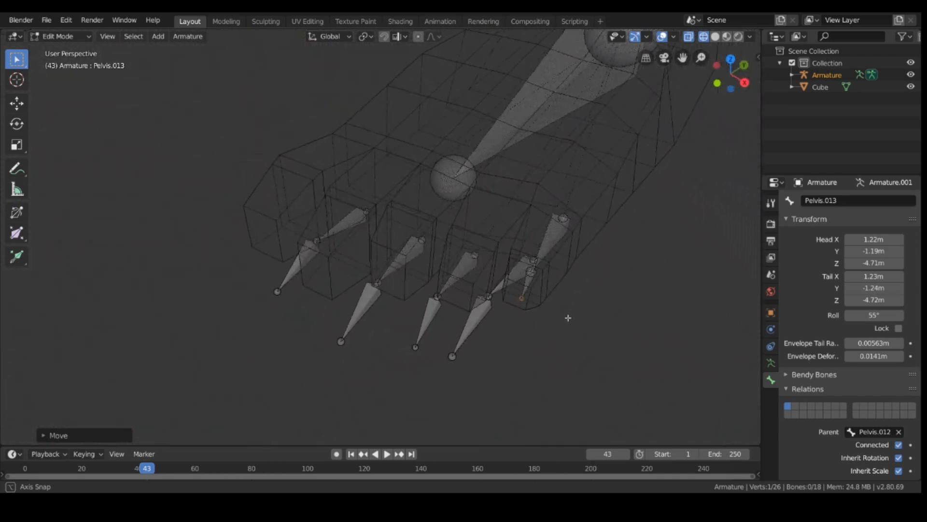
scroll(568, 318, "down", 8)
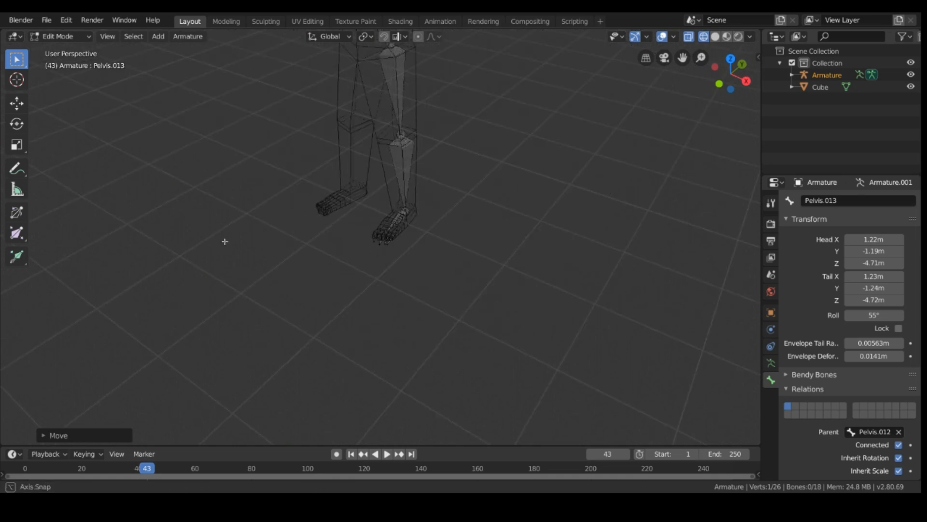
middle_click_drag(225, 241, 292, 205)
scroll(293, 207, "down", 3)
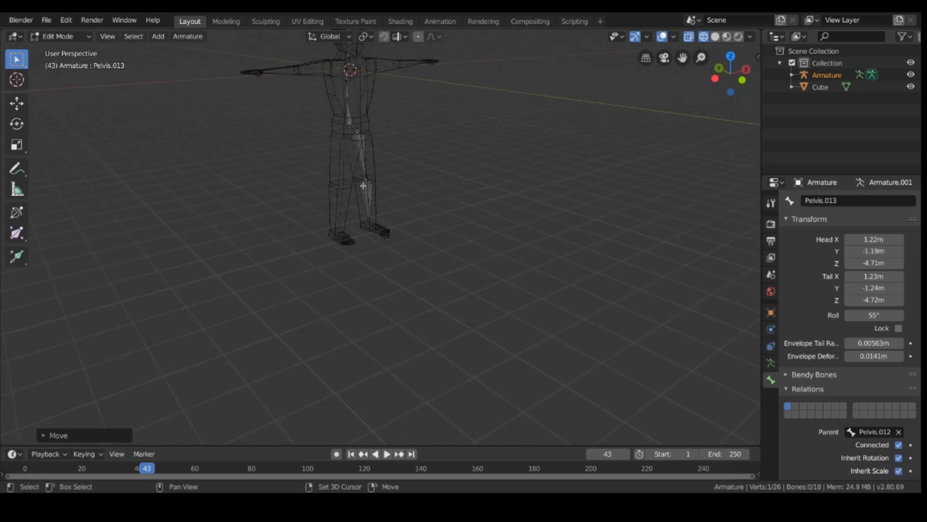
middle_click_drag(363, 185, 335, 217, "shift")
scroll(263, 286, "up", 5)
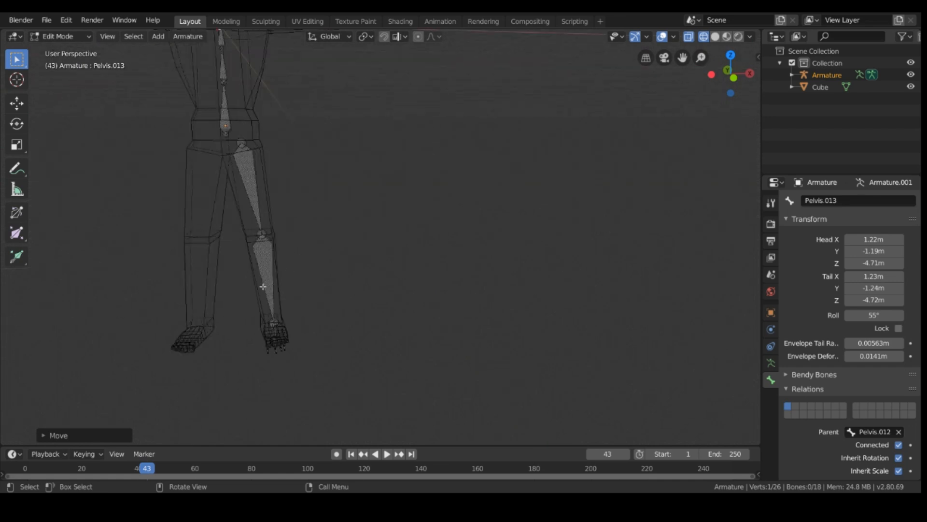
middle_click_drag(162, 181, 290, 275, "shift")
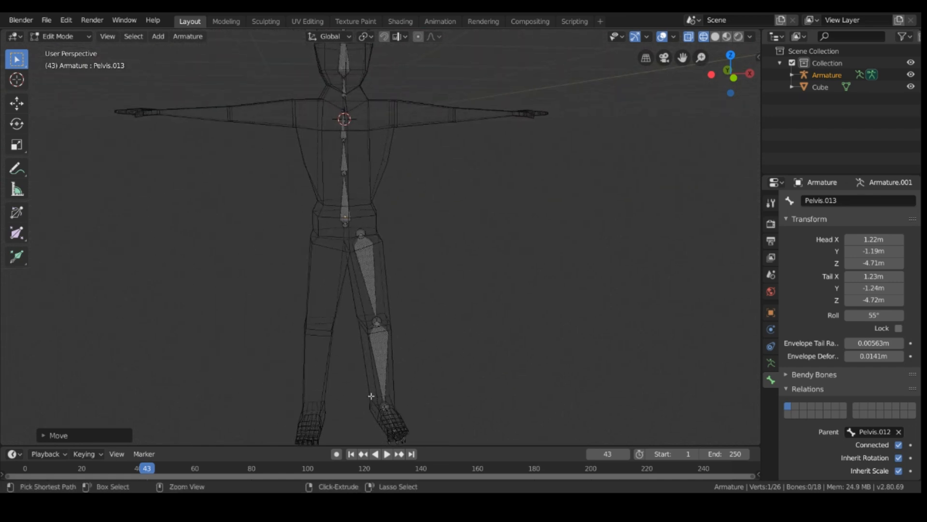
key("ctrl+s")
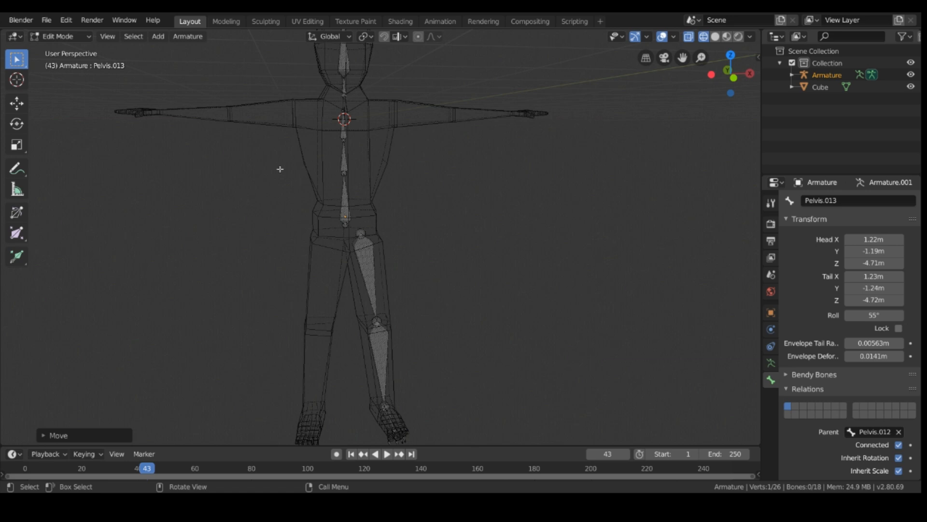
middle_click_drag(435, 203, 546, 357)
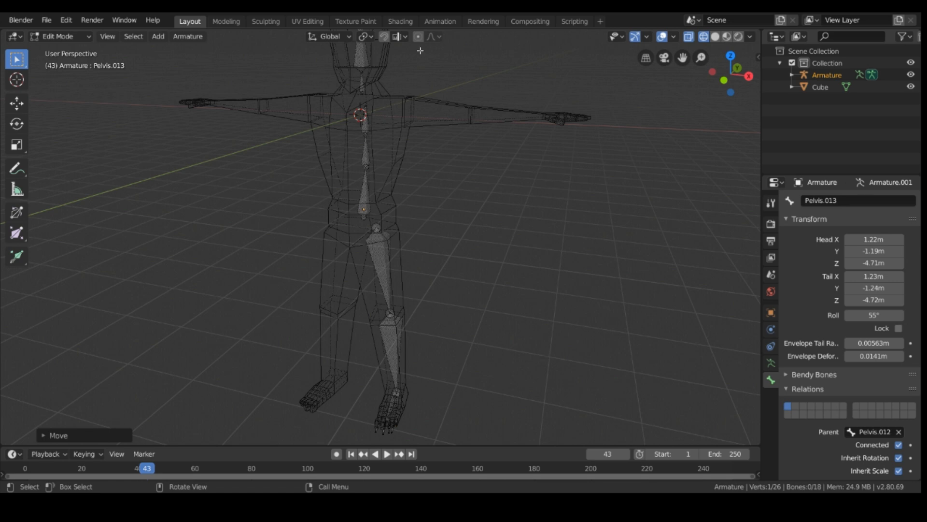
middle_click_drag(269, 169, 352, 190)
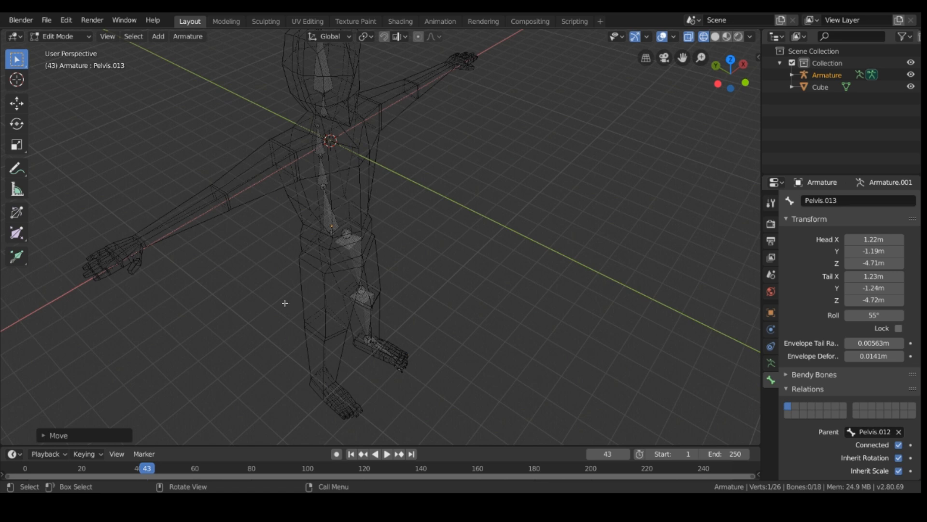
middle_click_drag(286, 304, 261, 243)
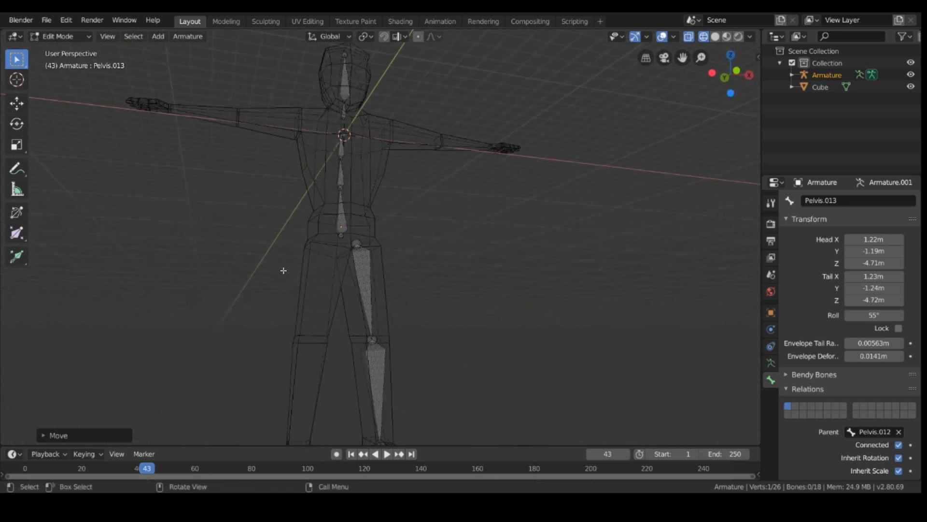